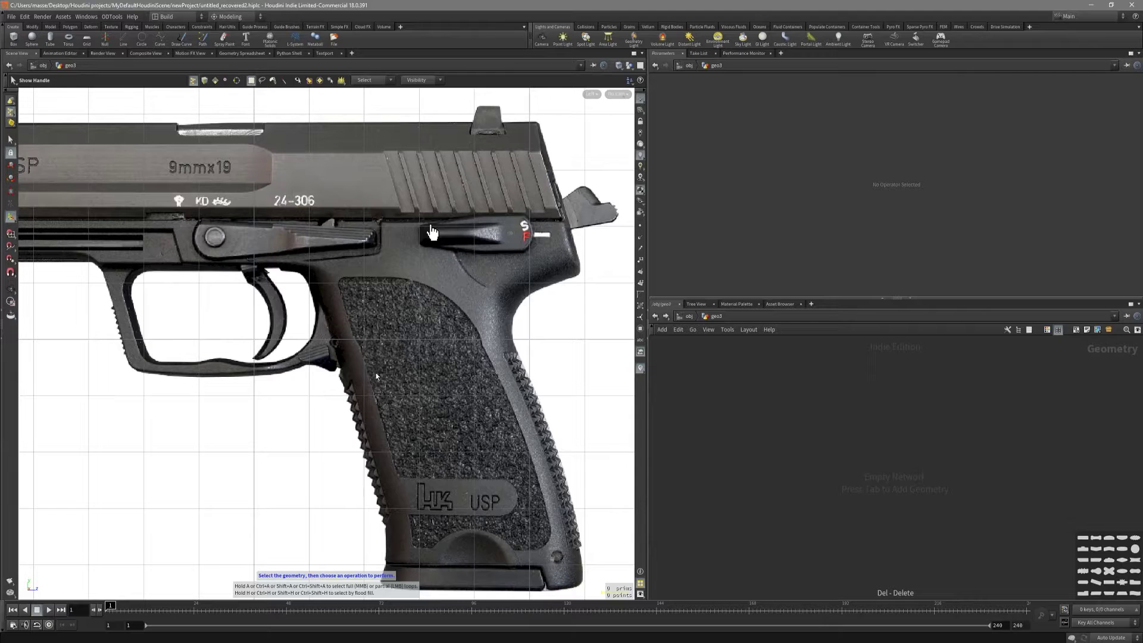
Step: Add a Curve node to the empty network and set it to a NURBS primitive drawn with the Breakpoints method
{"action": "middle_click_drag", "start_coordinate": [431, 231], "coordinate": [468, 273]}
{"action": "key", "text": "Tab"}
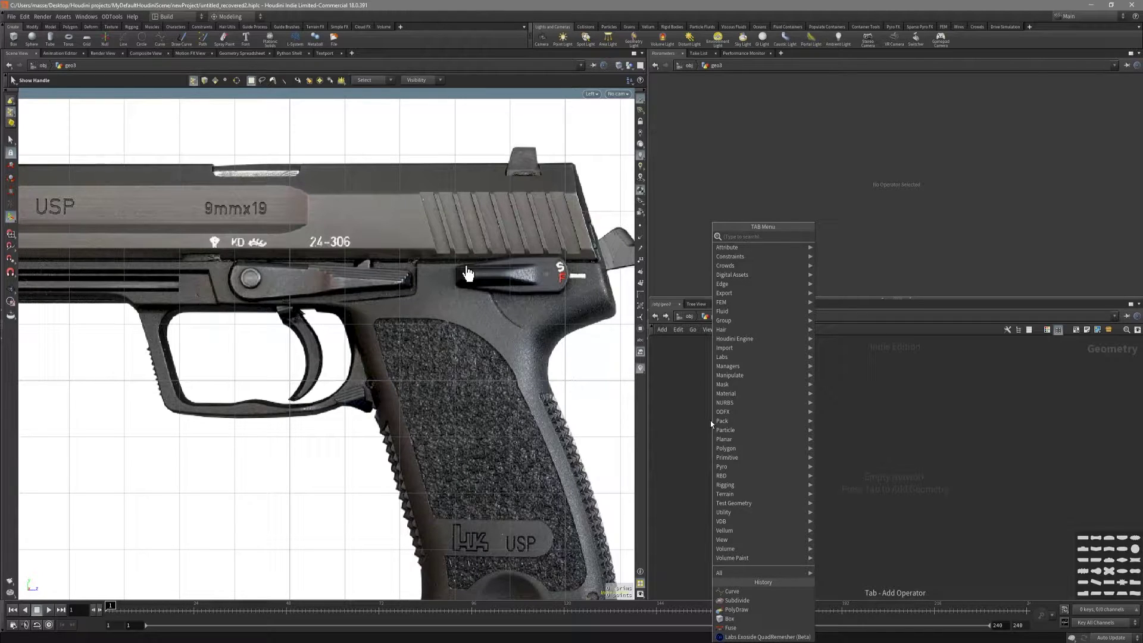
{"action": "type", "text": "cur"}
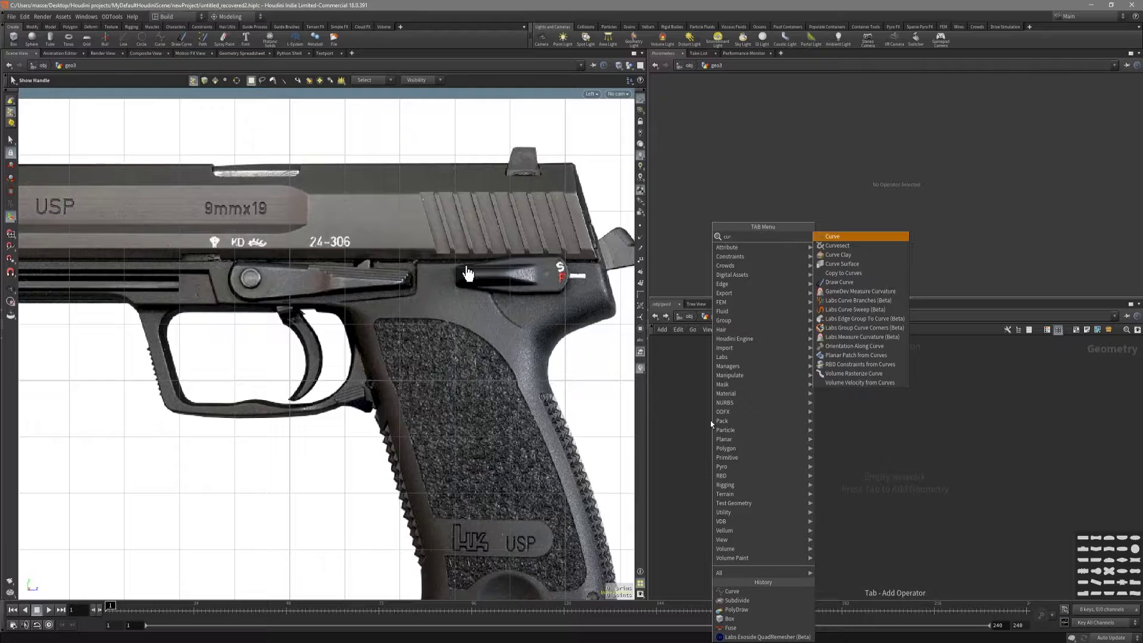
{"action": "key", "text": "Return"}
{"action": "left_click", "coordinate": [735, 388]}
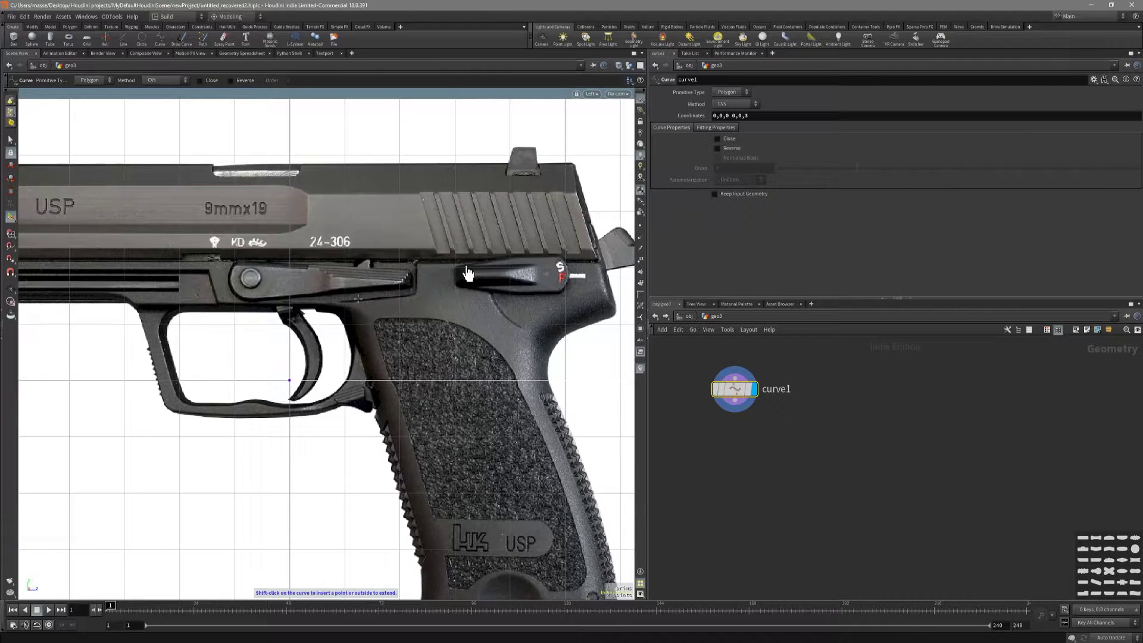
{"action": "left_click", "coordinate": [732, 92]}
{"action": "left_click", "coordinate": [729, 110]}
{"action": "left_click", "coordinate": [743, 105]}
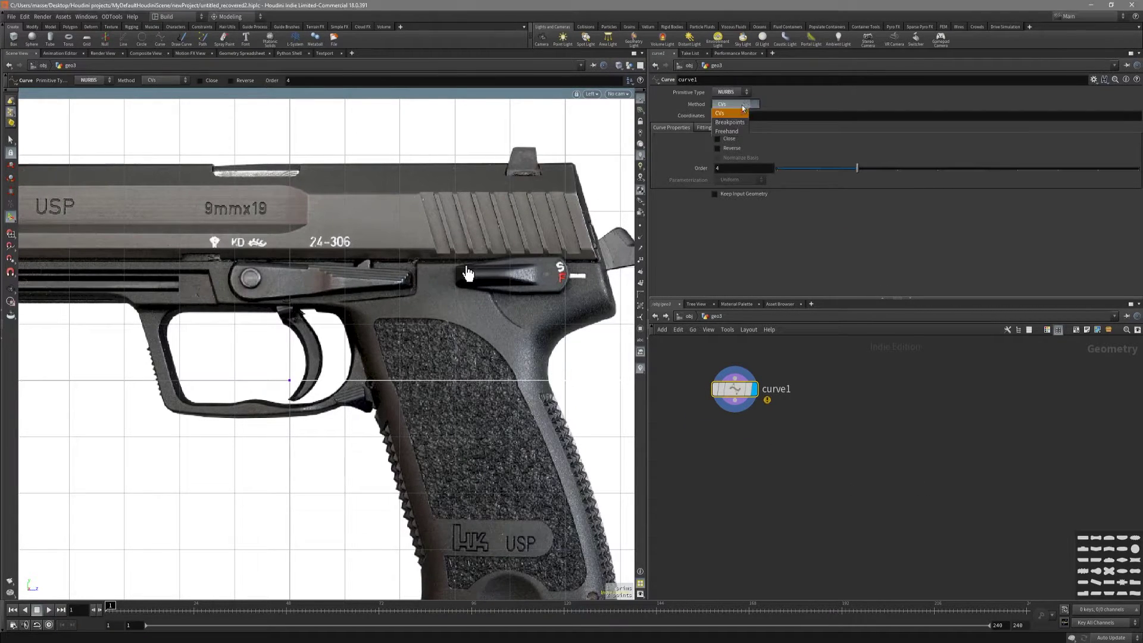
{"action": "left_click", "coordinate": [730, 122]}
Step: Start the curve above the trigger and trace it along the frame's lower edge, around the bend and into the upper grip
{"action": "scroll", "coordinate": [560, 313], "scroll_direction": "up", "scroll_amount": 1}
{"action": "scroll", "coordinate": [561, 313], "scroll_direction": "up", "scroll_amount": 4}
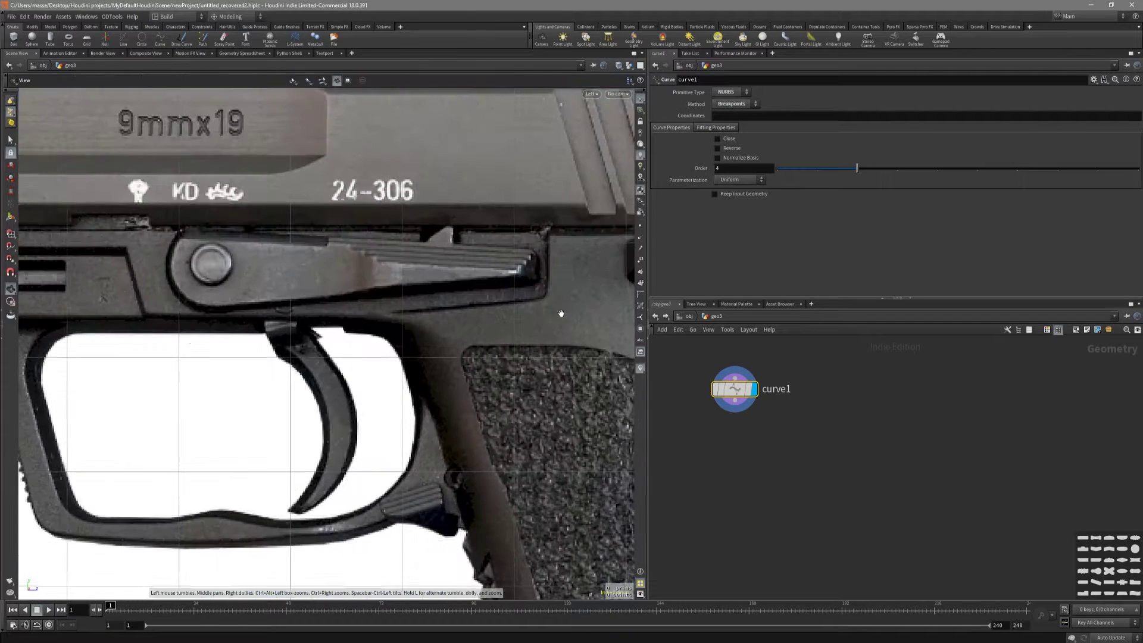
{"action": "key", "text": "Return"}
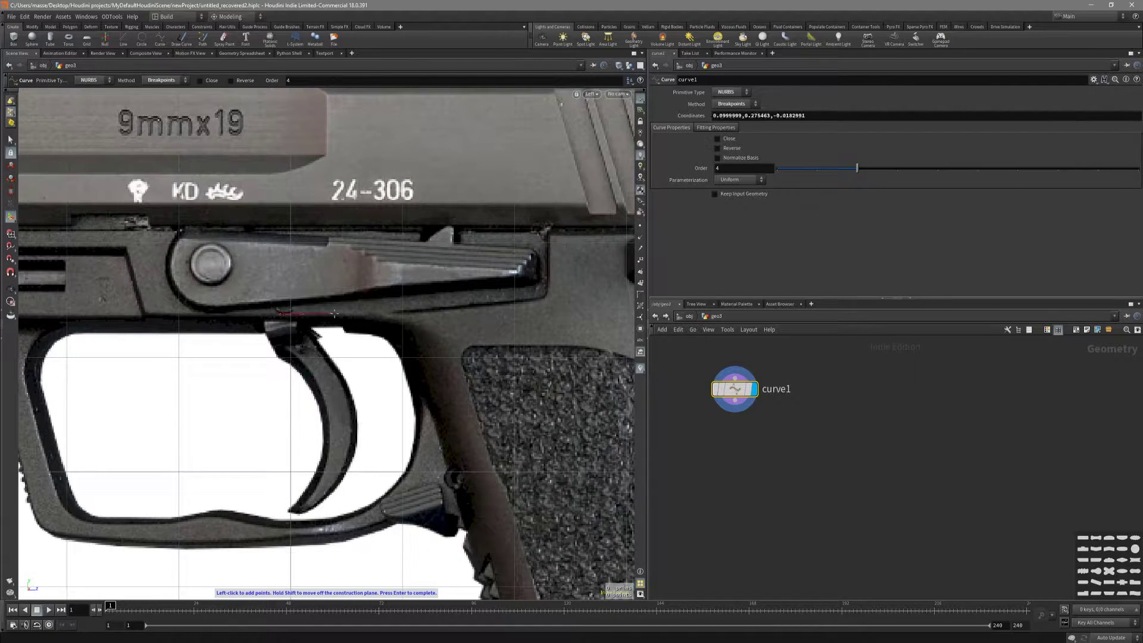
{"action": "left_click", "coordinate": [414, 323]}
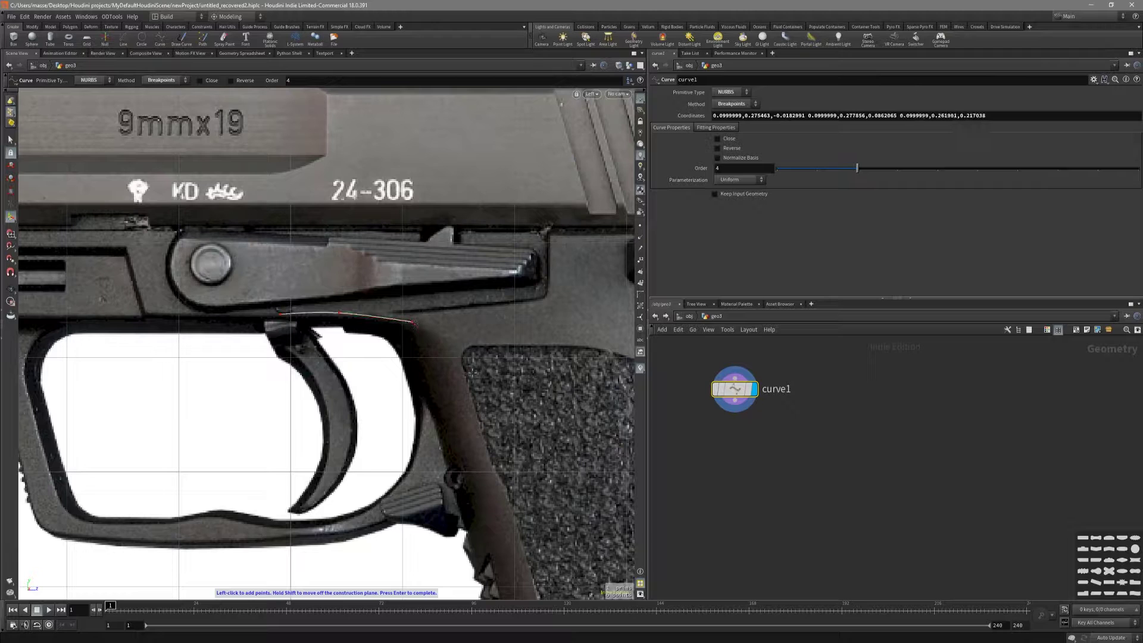
{"action": "left_click", "coordinate": [465, 351]}
{"action": "left_click", "coordinate": [516, 459]}
Step: Continue the curve down the front edge of the textured grip panel to the bottom of the grip base and complete it
{"action": "scroll", "coordinate": [480, 423], "scroll_direction": "down", "scroll_amount": 5}
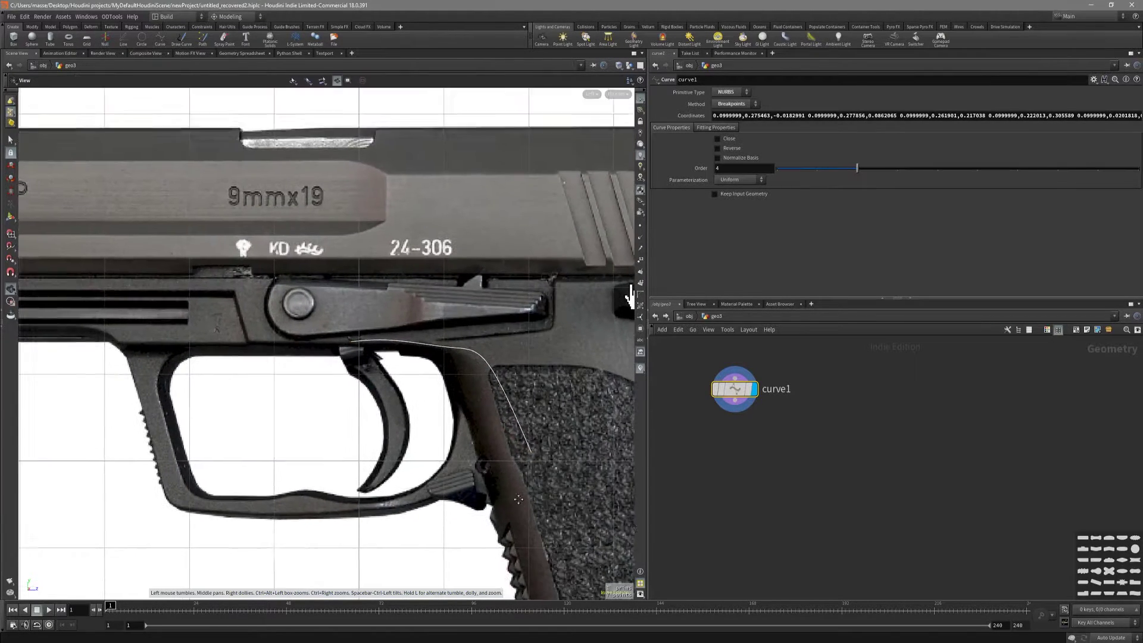
{"action": "scroll", "coordinate": [442, 345], "scroll_direction": "up", "scroll_amount": 4}
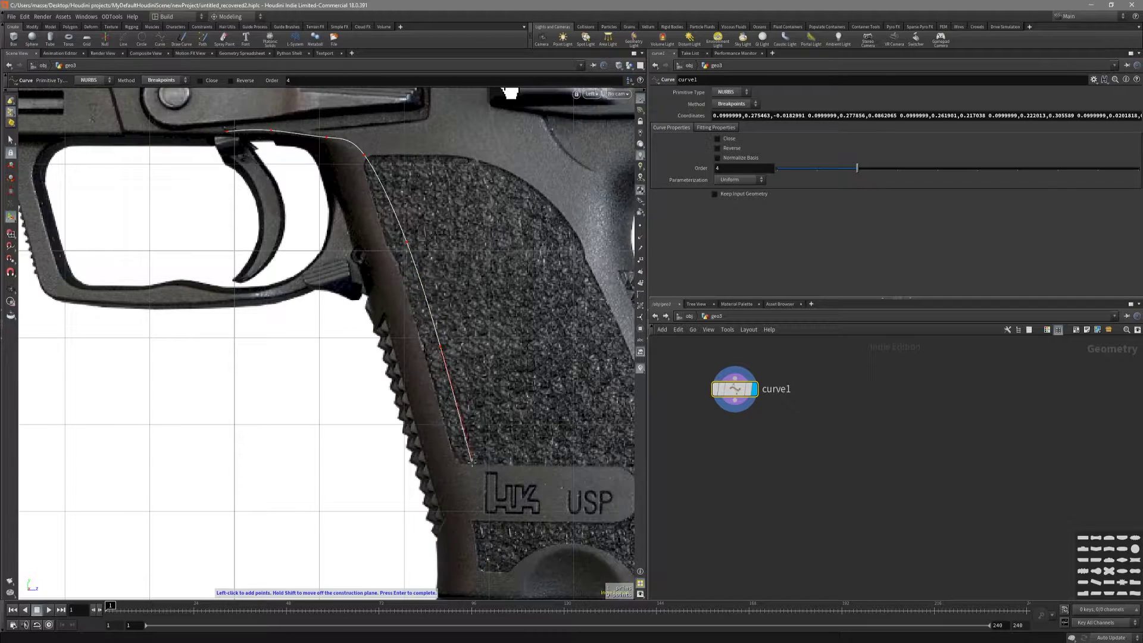
{"action": "middle_click_drag", "start_coordinate": [472, 460], "coordinate": [465, 352]}
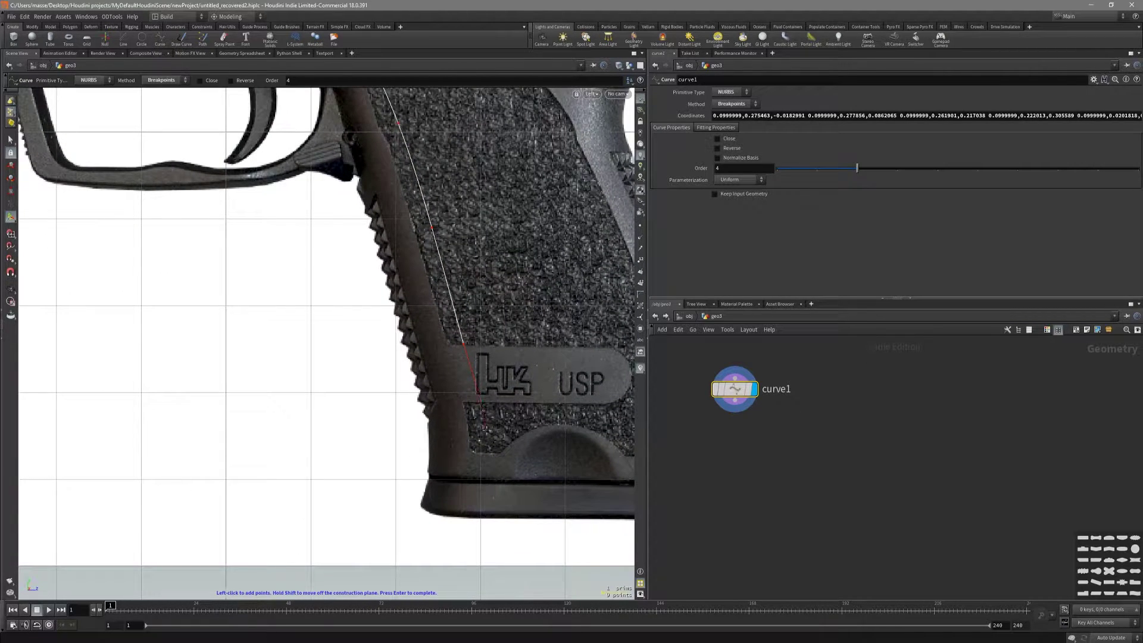
{"action": "left_click", "coordinate": [480, 519]}
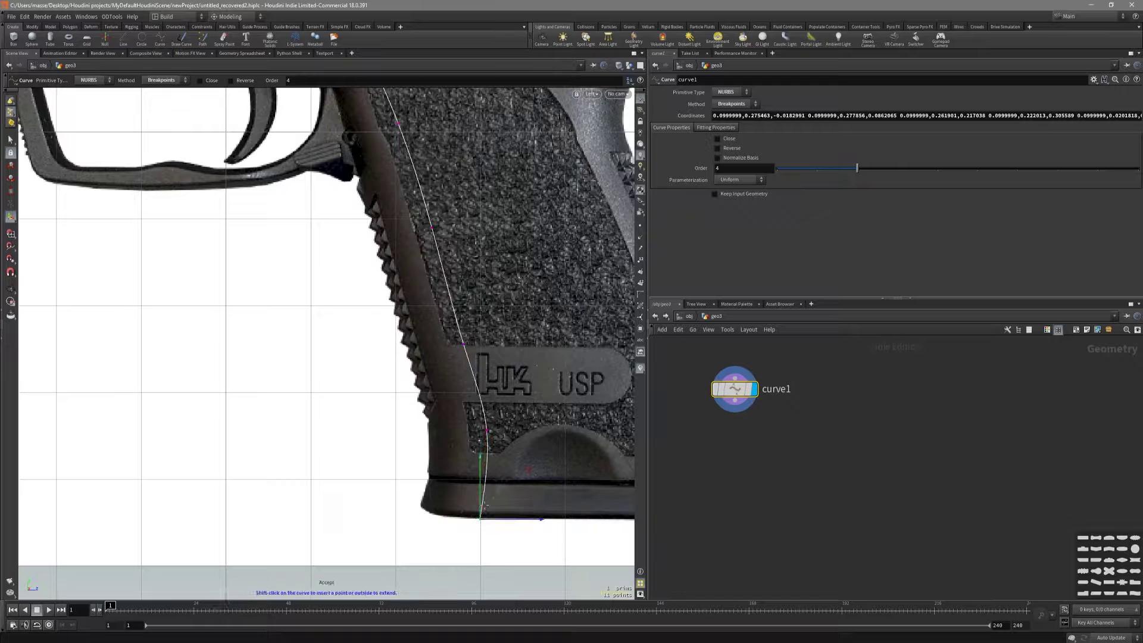
{"action": "key", "text": "Return"}
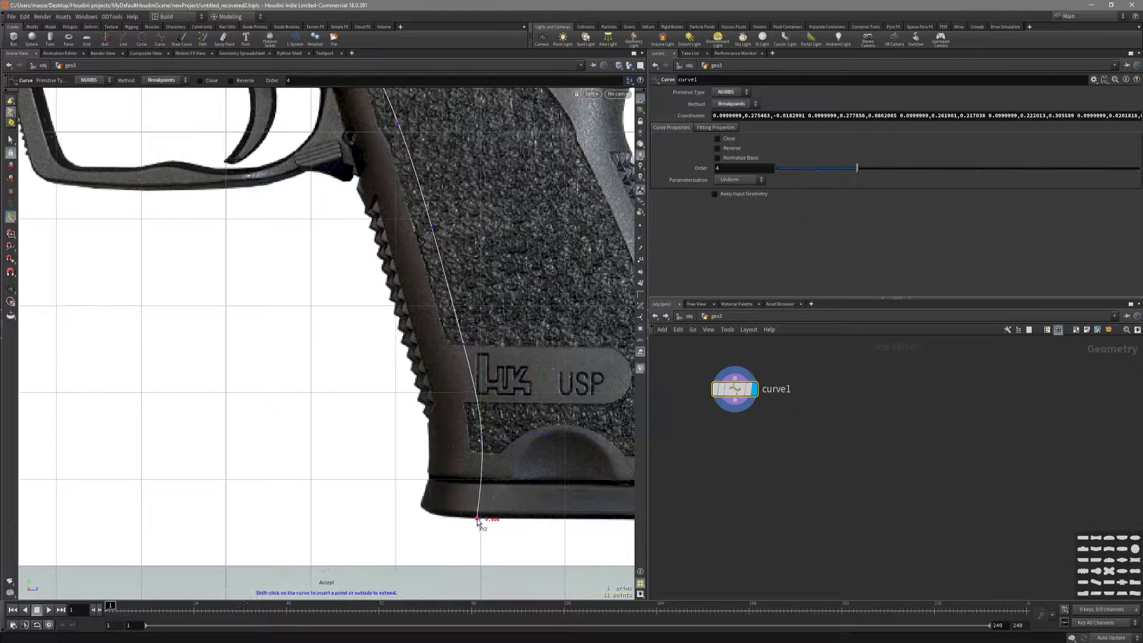
Step: Reposition the curve's first two points above the trigger so they follow the lower edge of the frame
{"action": "key", "text": "Escape"}
{"action": "middle_click_drag", "start_coordinate": [446, 119], "coordinate": [449, 357]}
{"action": "scroll", "coordinate": [449, 306], "scroll_direction": "up", "scroll_amount": 4}
{"action": "scroll", "coordinate": [449, 306], "scroll_direction": "up", "scroll_amount": 3}
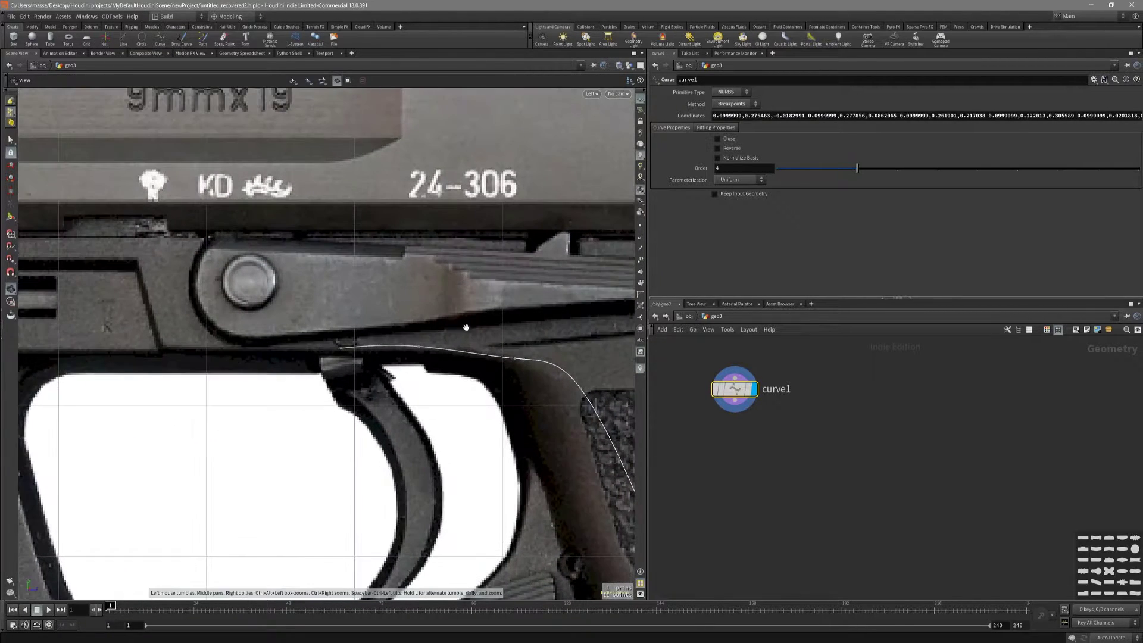
{"action": "key", "text": "Return"}
{"action": "left_click", "coordinate": [397, 350]}
{"action": "left_click_drag", "start_coordinate": [319, 350], "coordinate": [310, 353]}
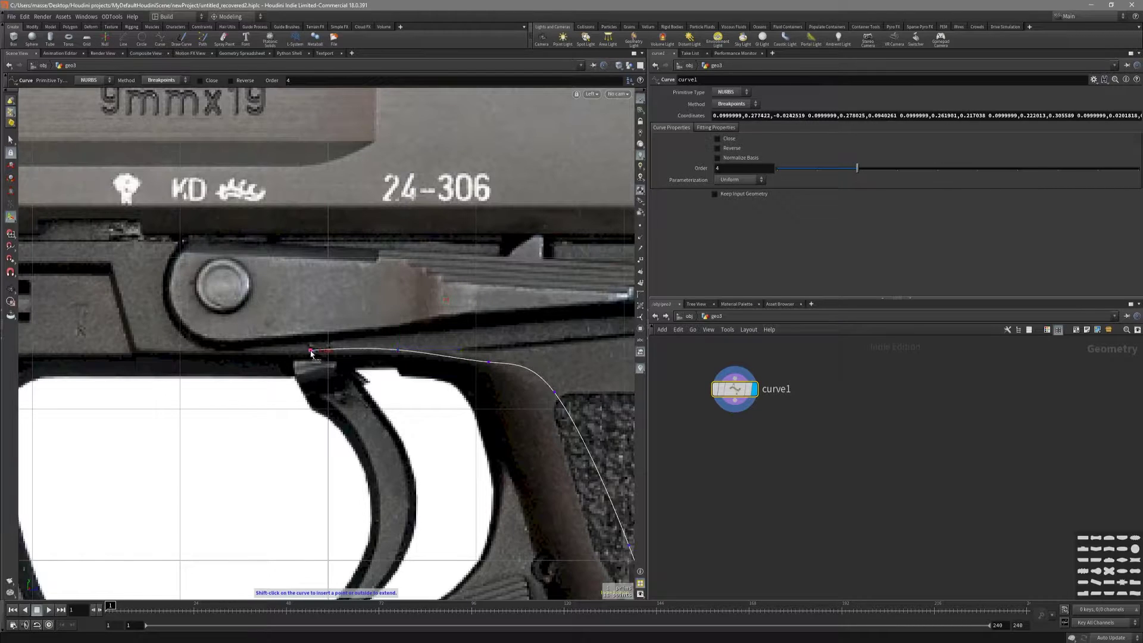
{"action": "left_click_drag", "start_coordinate": [396, 352], "coordinate": [400, 351]}
{"action": "left_click_drag", "start_coordinate": [310, 350], "coordinate": [305, 353]}
Step: Adjust the curve's points around the bend between frame and grip, and nudge the first two points to smooth the transition
{"action": "left_click_drag", "start_coordinate": [493, 361], "coordinate": [487, 358]}
{"action": "left_click_drag", "start_coordinate": [548, 390], "coordinate": [553, 403]}
{"action": "left_click_drag", "start_coordinate": [485, 356], "coordinate": [487, 365]}
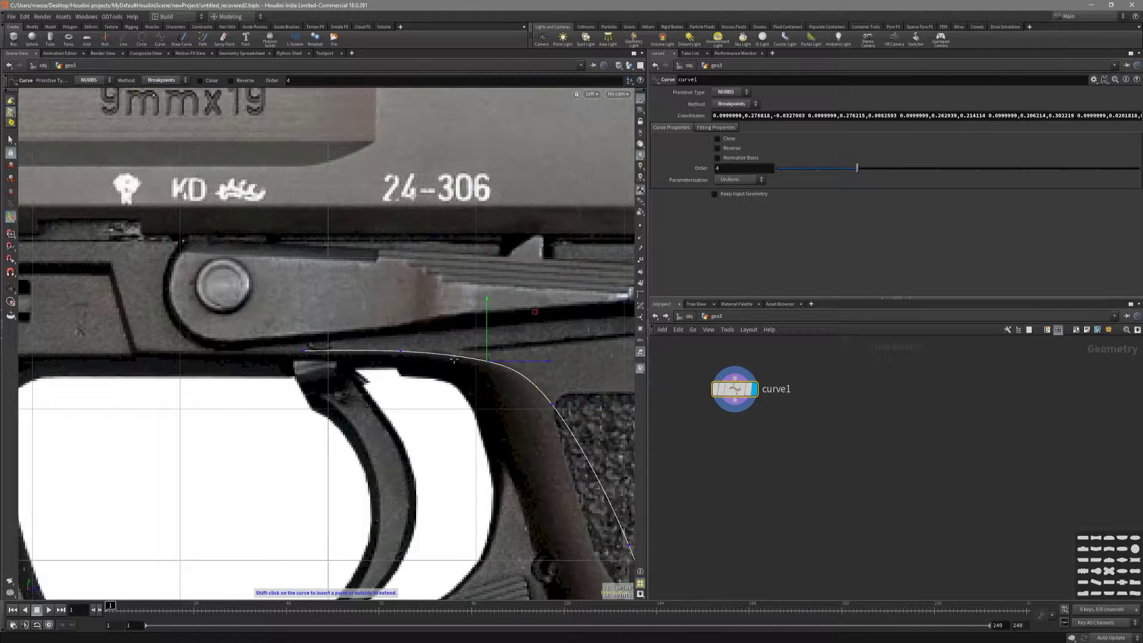
{"action": "left_click_drag", "start_coordinate": [400, 351], "coordinate": [403, 352]}
{"action": "left_click_drag", "start_coordinate": [305, 351], "coordinate": [303, 352]}
{"action": "left_click_drag", "start_coordinate": [551, 405], "coordinate": [562, 422]}
Step: Align the curve's lower points with the front edge of the grip panel down to the grip base
{"action": "scroll", "coordinate": [499, 393], "scroll_direction": "down", "scroll_amount": 2}
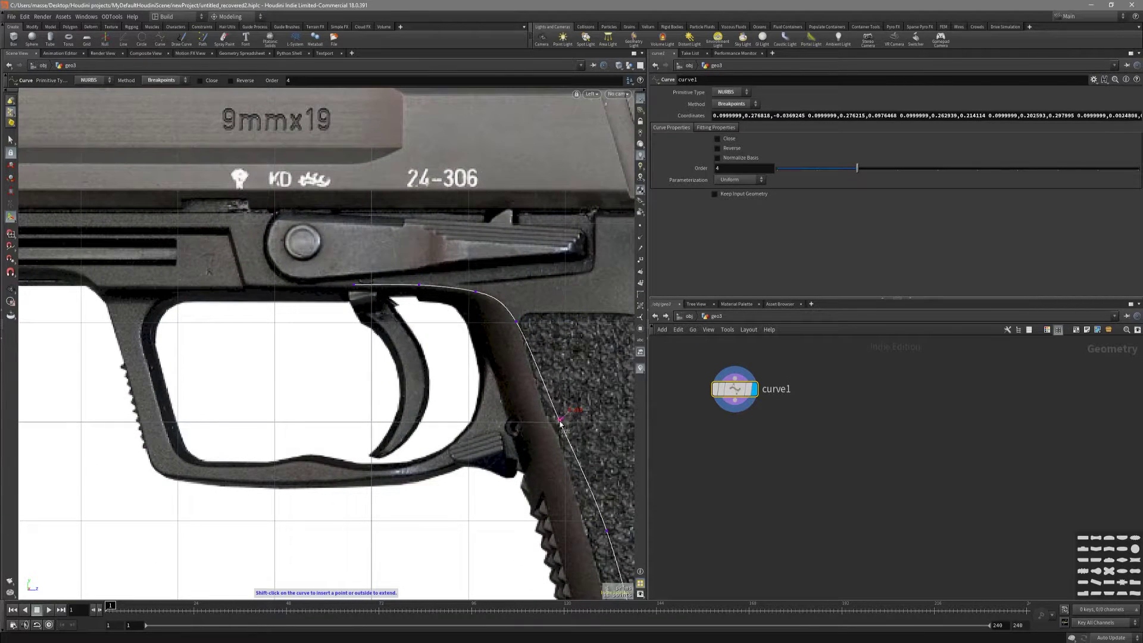
{"action": "key", "text": "Escape"}
{"action": "middle_click_drag", "start_coordinate": [593, 499], "coordinate": [522, 411]}
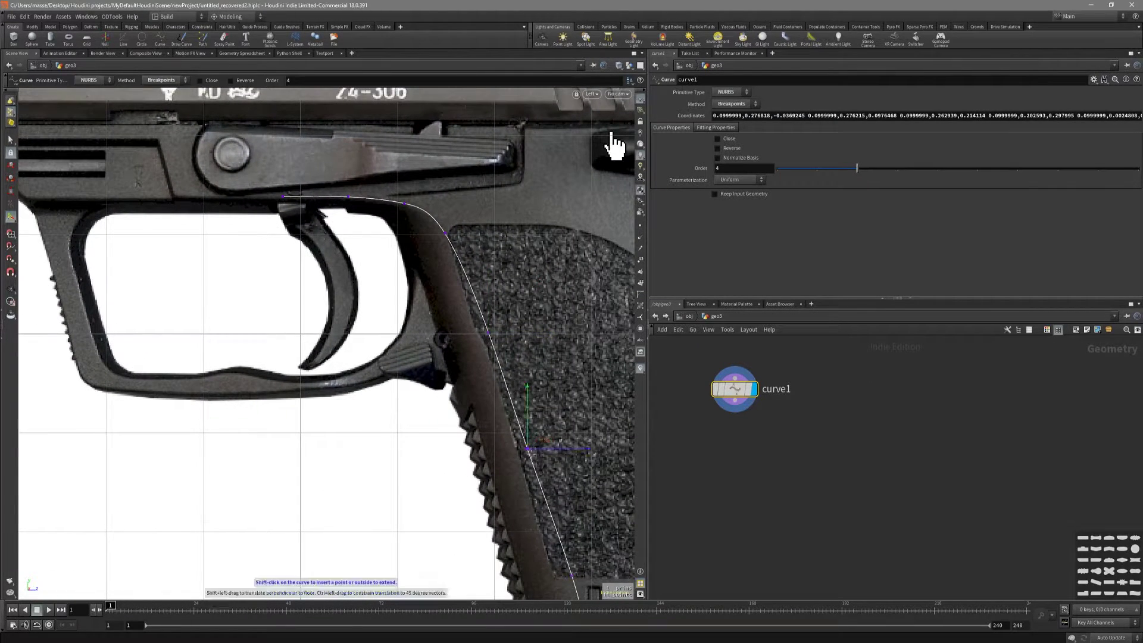
{"action": "key", "text": "Return"}
{"action": "middle_click_drag", "start_coordinate": [564, 524], "coordinate": [507, 420]}
{"action": "middle_click_drag", "start_coordinate": [534, 578], "coordinate": [511, 465]}
{"action": "left_click_drag", "start_coordinate": [510, 466], "coordinate": [505, 464]}
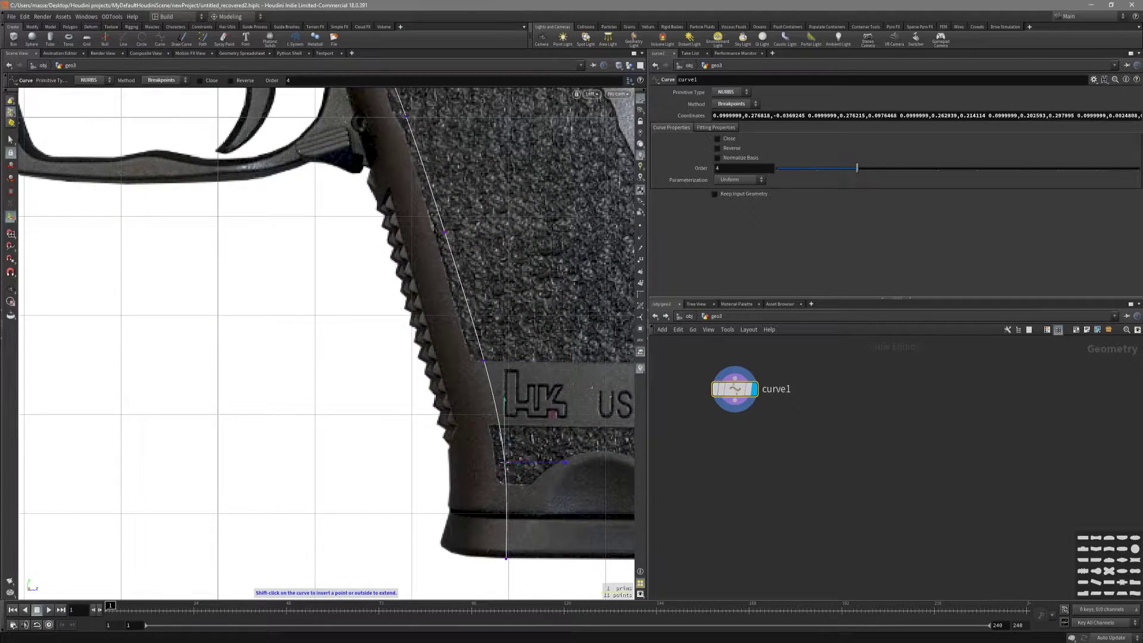
Step: Fine-tune the curve's second and third points above the rear of the trigger guard opening
{"action": "key", "text": "Escape"}
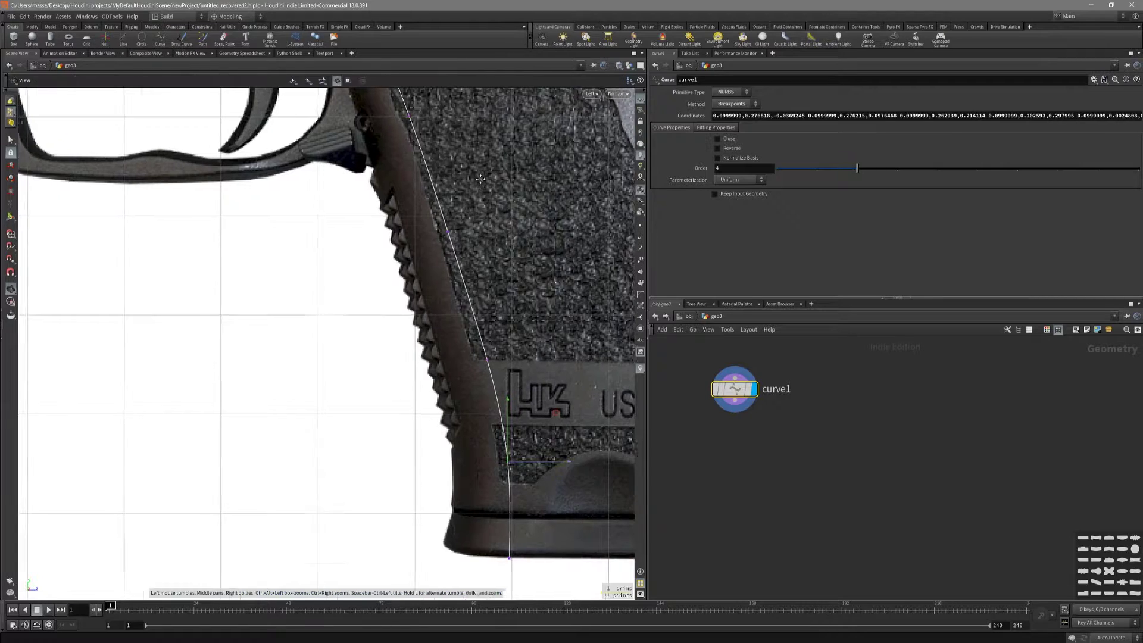
{"action": "middle_click_drag", "start_coordinate": [516, 96], "coordinate": [703, 158]}
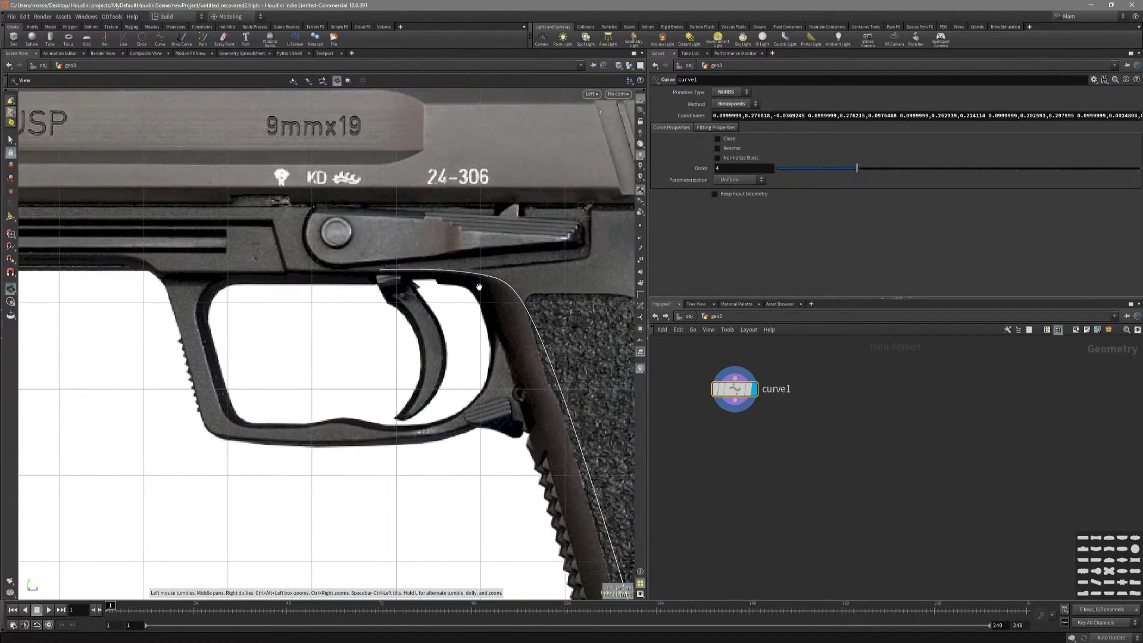
{"action": "scroll", "coordinate": [441, 270], "scroll_direction": "up", "scroll_amount": 2}
{"action": "key", "text": "Return"}
{"action": "left_click_drag", "start_coordinate": [443, 270], "coordinate": [441, 269]}
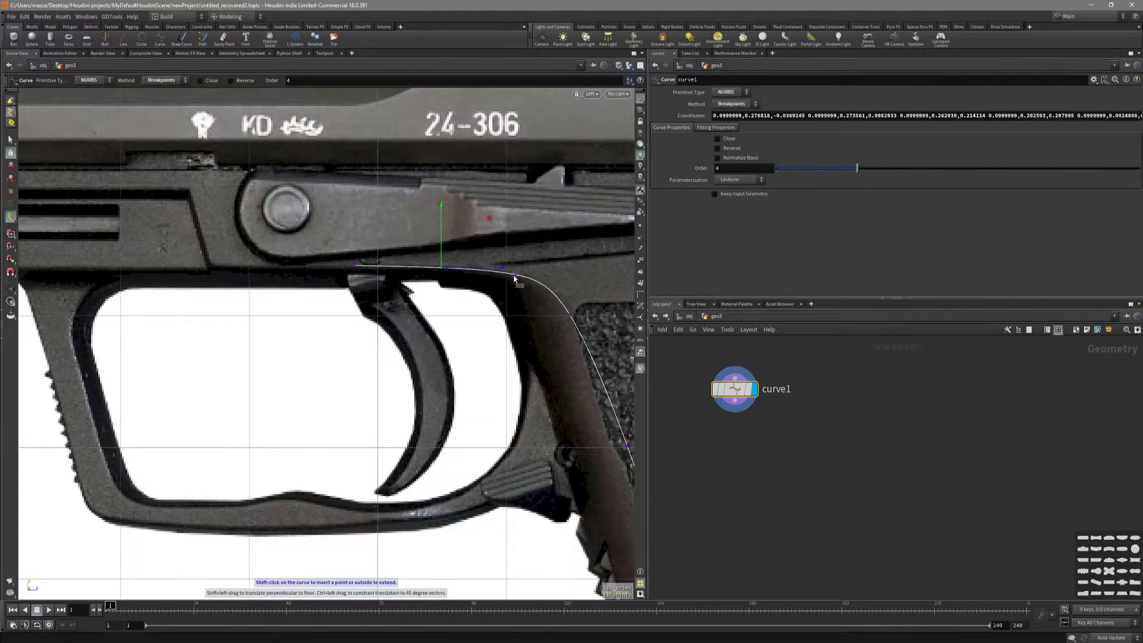
{"action": "left_click_drag", "start_coordinate": [515, 278], "coordinate": [513, 275]}
Step: Duplicate the curve node and move the copy's first two points down onto the upper edge of the trigger guard opening
{"action": "middle_click_drag", "start_coordinate": [797, 422], "coordinate": [741, 434]}
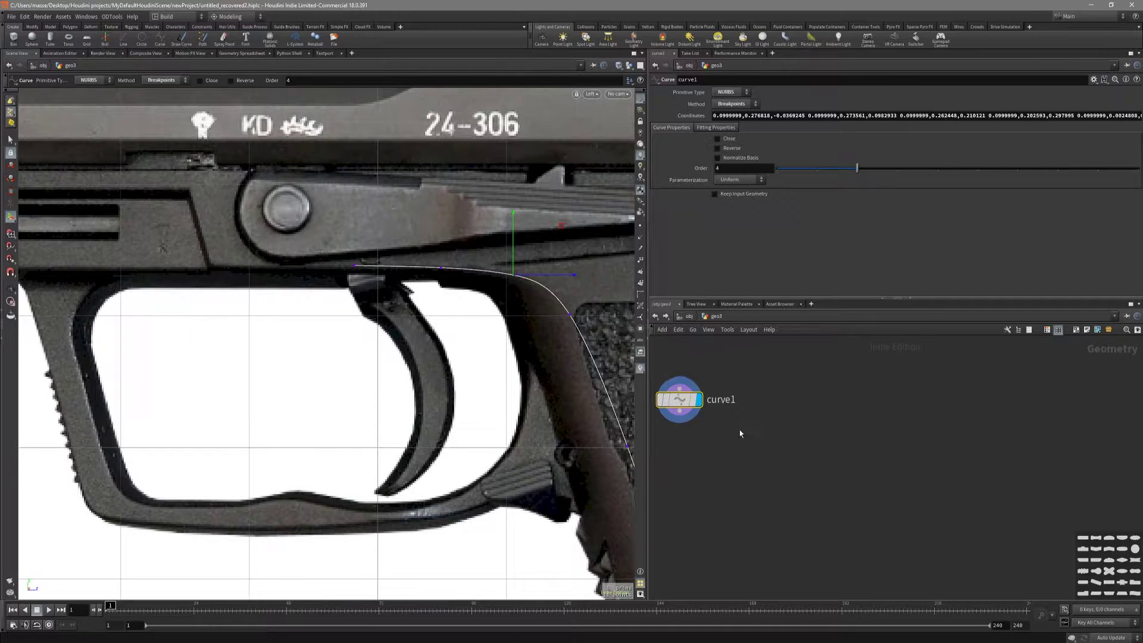
{"action": "left_click_drag", "start_coordinate": [682, 399], "coordinate": [762, 400], "text": "alt"}
{"action": "scroll", "coordinate": [322, 253], "scroll_direction": "up", "scroll_amount": 3}
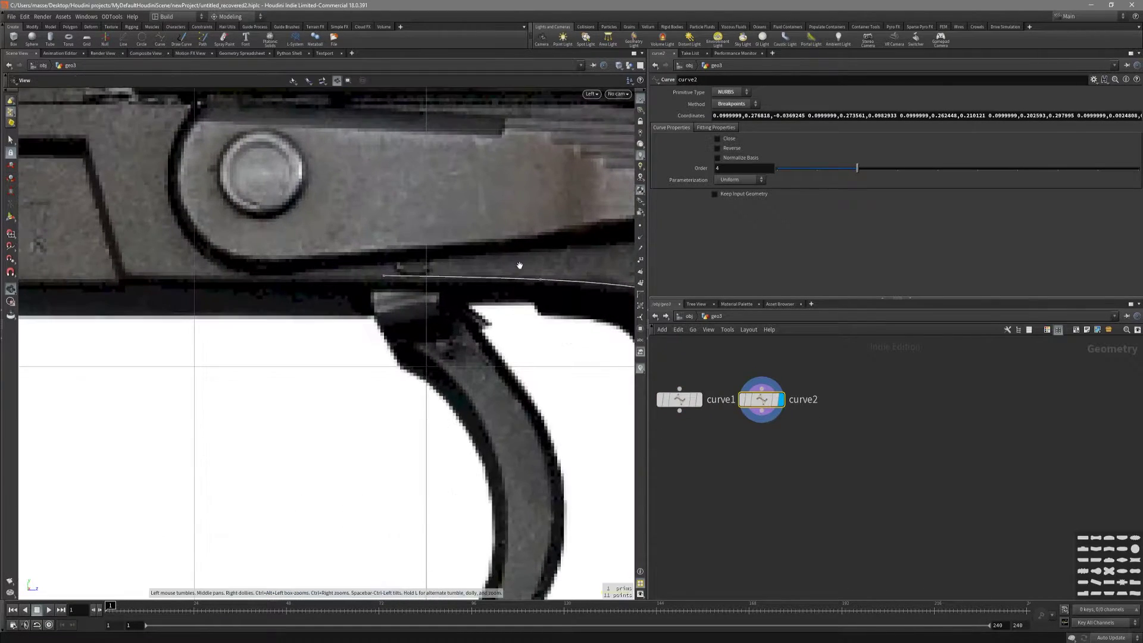
{"action": "left_click_drag", "start_coordinate": [384, 278], "coordinate": [369, 313]}
{"action": "left_click_drag", "start_coordinate": [542, 284], "coordinate": [544, 315]}
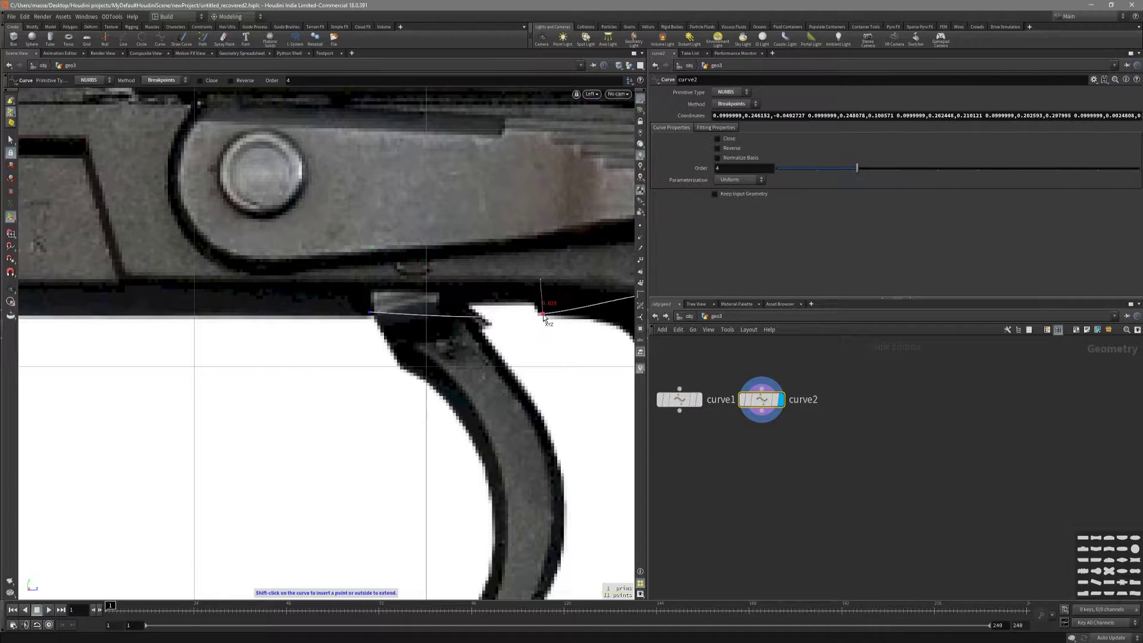
Step: Move the copied curve's third and fourth points onto the upper rear corner of the trigger guard opening
{"action": "middle_click_drag", "start_coordinate": [545, 315], "coordinate": [381, 286]}
{"action": "left_click_drag", "start_coordinate": [486, 255], "coordinate": [460, 296]}
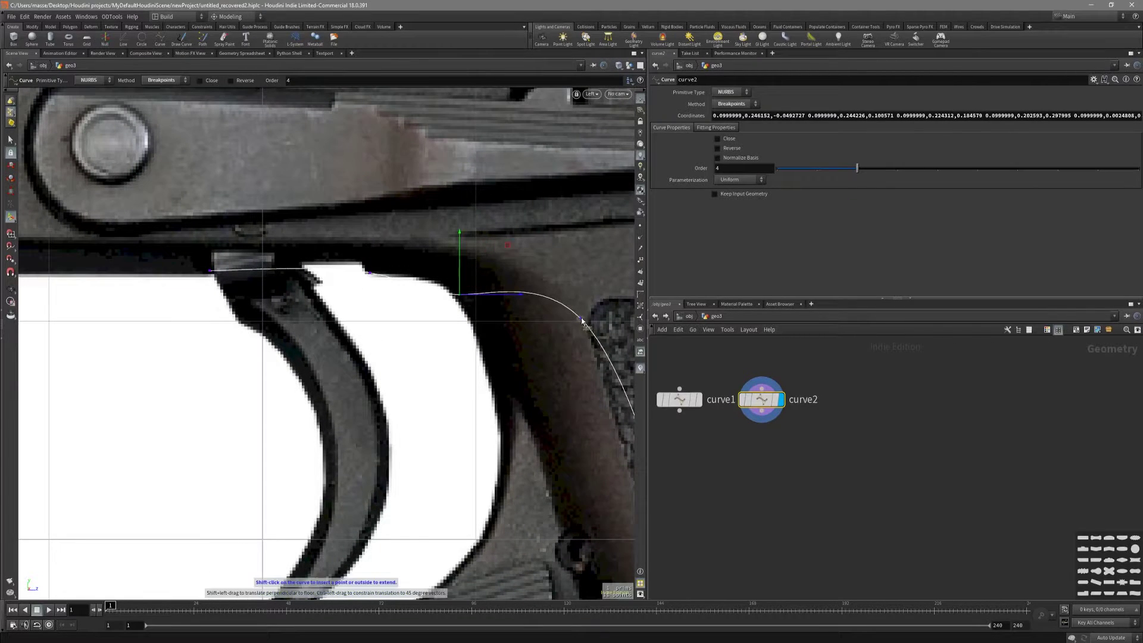
{"action": "left_click_drag", "start_coordinate": [580, 319], "coordinate": [492, 357]}
Step: Move the copied curve's middle points onto the front edge of the grip behind and below the trigger guard
{"action": "scroll", "coordinate": [476, 381], "scroll_direction": "down", "scroll_amount": 3}
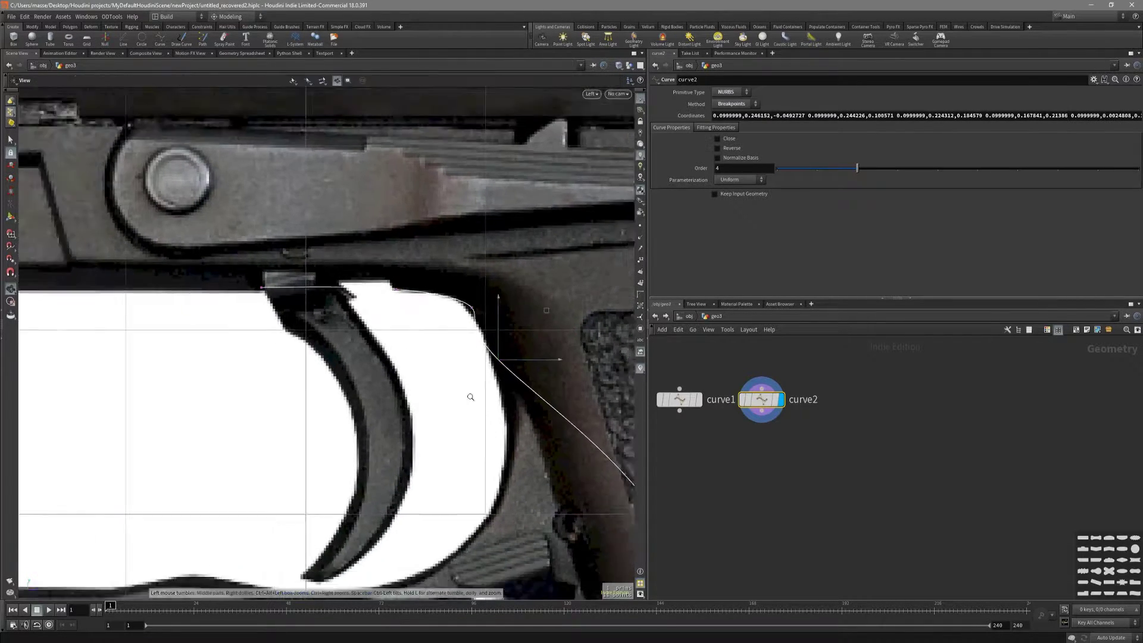
{"action": "middle_click_drag", "start_coordinate": [470, 396], "coordinate": [506, 381], "text": "shift"}
{"action": "left_click_drag", "start_coordinate": [506, 381], "coordinate": [391, 437]}
{"action": "scroll", "coordinate": [510, 387], "scroll_direction": "up", "scroll_amount": 3}
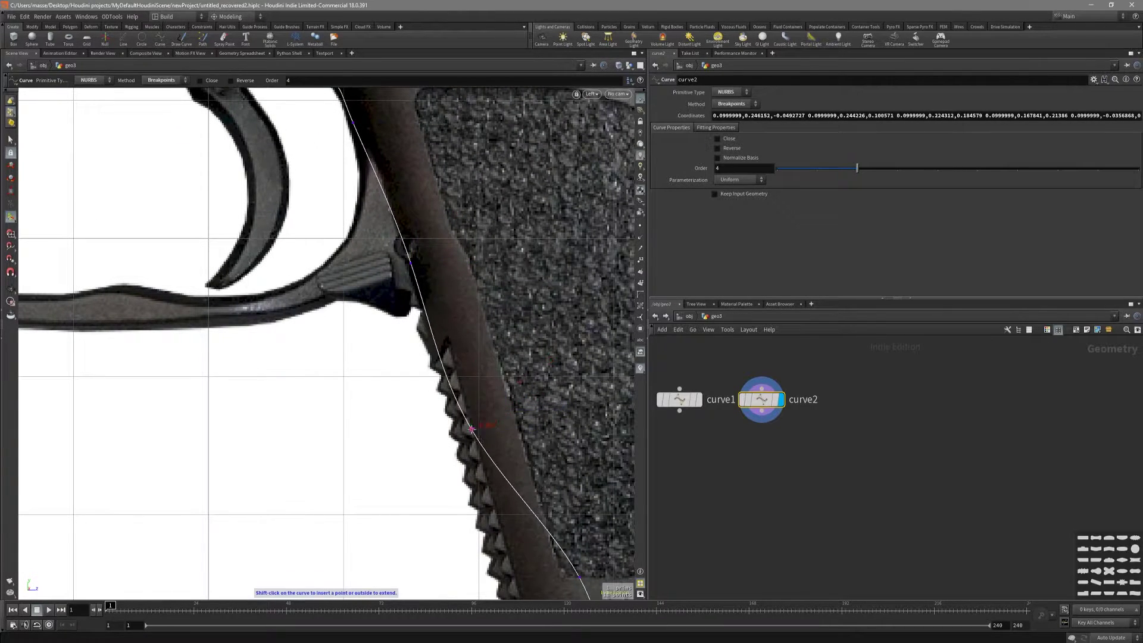
{"action": "middle_click_drag", "start_coordinate": [391, 436], "coordinate": [382, 347]}
{"action": "left_click_drag", "start_coordinate": [474, 470], "coordinate": [467, 463]}
Step: Fit the copied curve's lower points to the grip's front edge, ending at the front corner of the grip base
{"action": "middle_click_drag", "start_coordinate": [468, 463], "coordinate": [451, 268]}
{"action": "left_click_drag", "start_coordinate": [506, 374], "coordinate": [452, 387]}
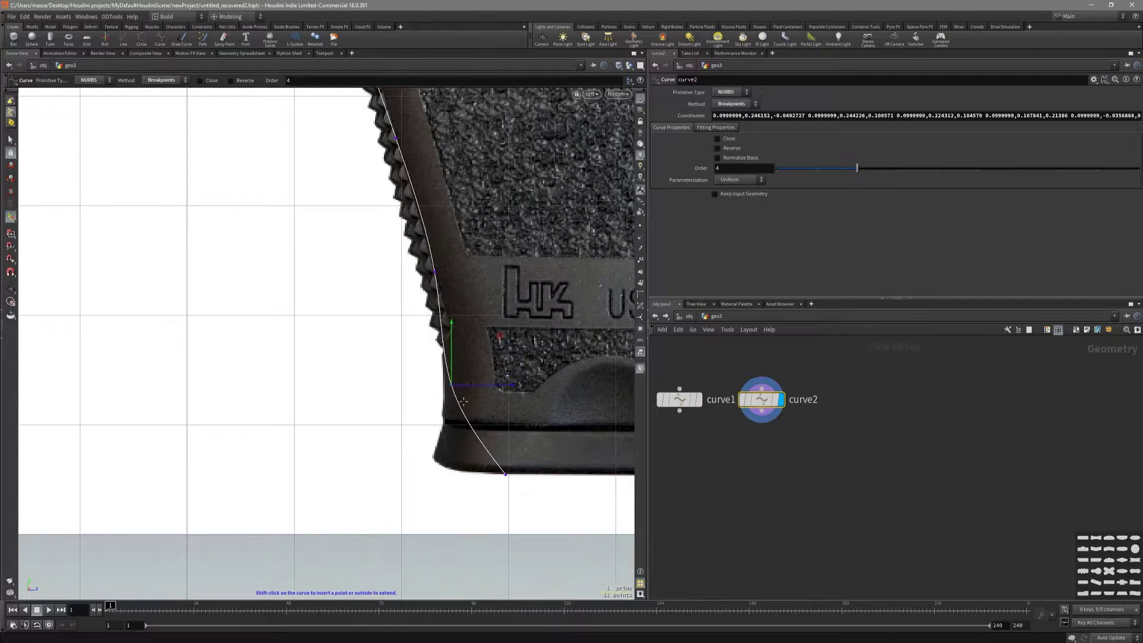
{"action": "left_click_drag", "start_coordinate": [504, 474], "coordinate": [435, 462]}
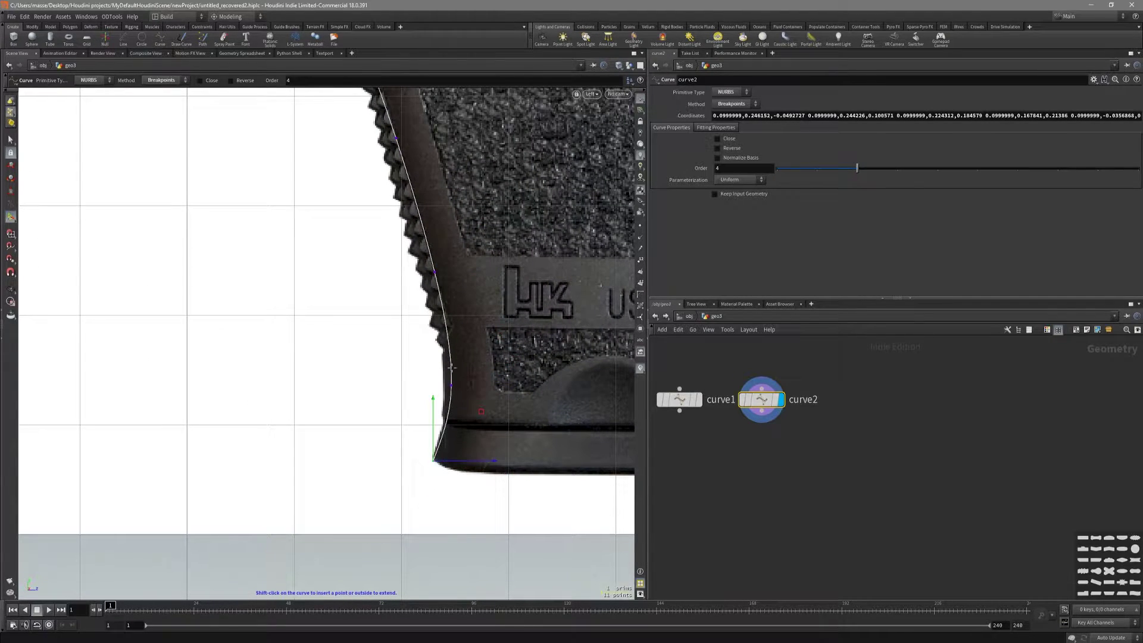
{"action": "left_click_drag", "start_coordinate": [452, 388], "coordinate": [449, 388]}
{"action": "middle_click_drag", "start_coordinate": [444, 396], "coordinate": [486, 494]}
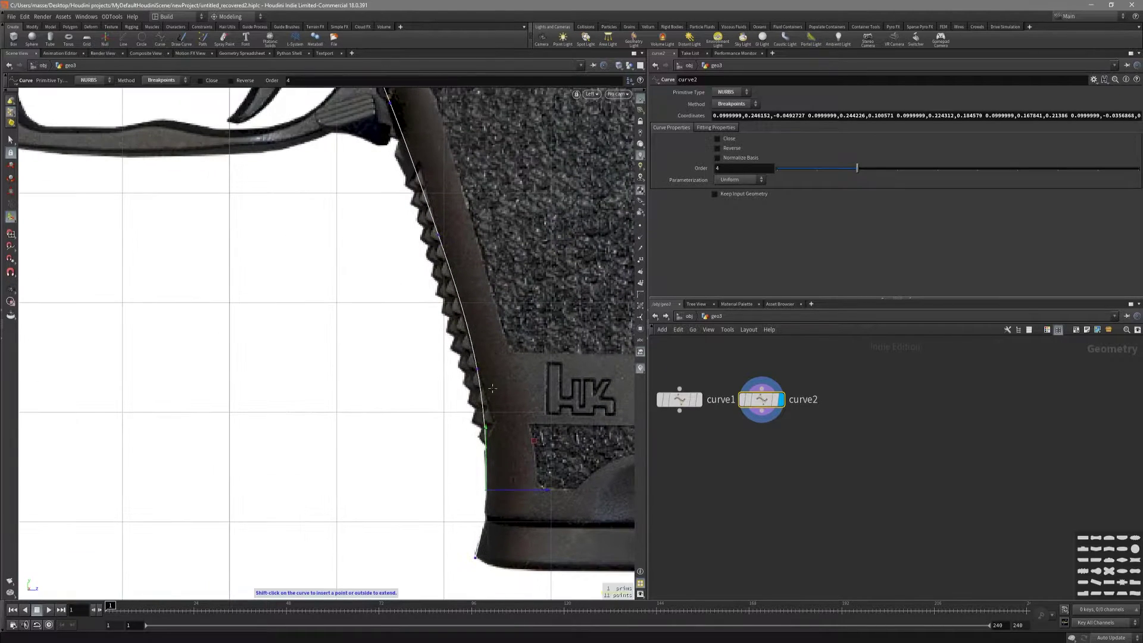
{"action": "left_click_drag", "start_coordinate": [476, 370], "coordinate": [473, 373]}
Step: Refine the copied curve's points where it passes from the rear of the trigger guard opening into the grip's front edge
{"action": "scroll", "coordinate": [475, 376], "scroll_direction": "down", "scroll_amount": 3}
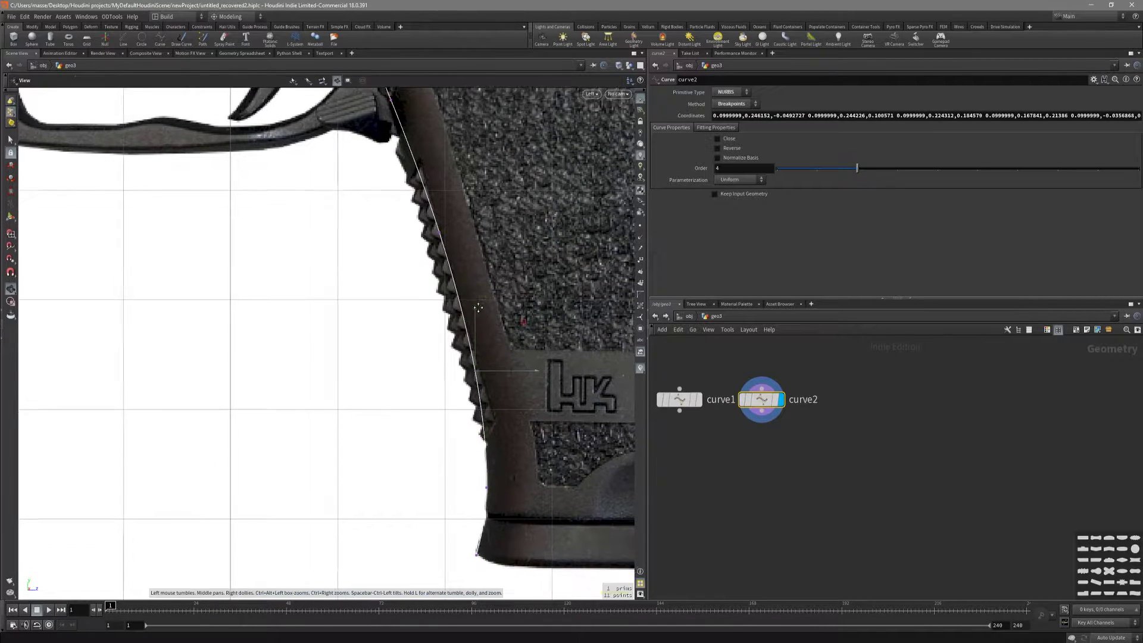
{"action": "scroll", "coordinate": [474, 351], "scroll_direction": "up", "scroll_amount": 4}
{"action": "scroll", "coordinate": [467, 353], "scroll_direction": "down", "scroll_amount": 2}
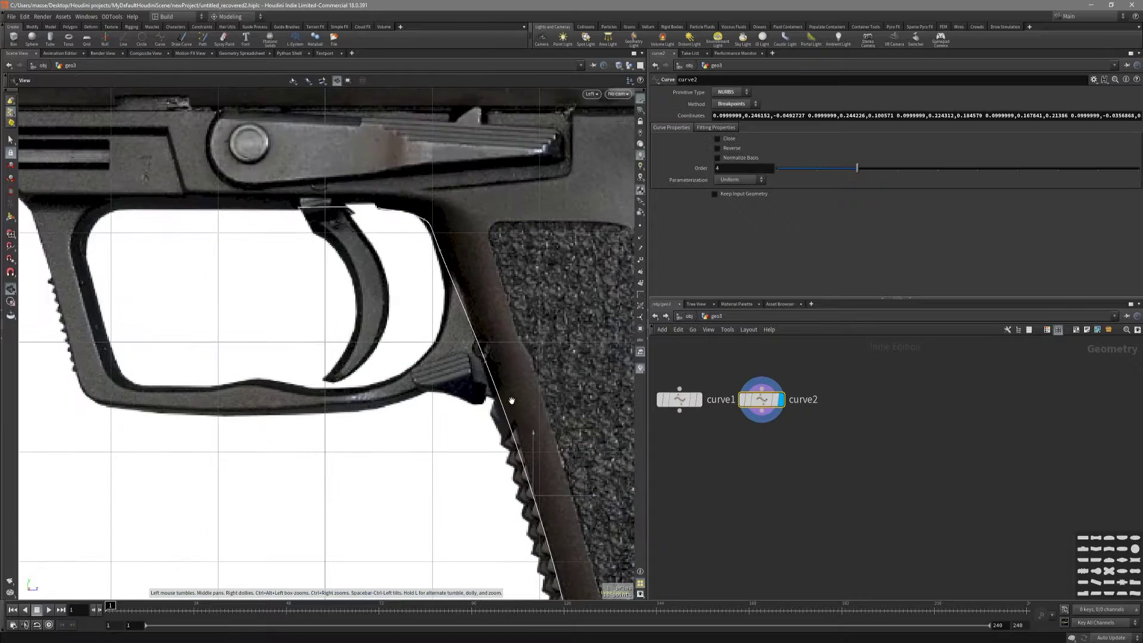
{"action": "left_click_drag", "start_coordinate": [488, 363], "coordinate": [472, 369]}
{"action": "scroll", "coordinate": [487, 364], "scroll_direction": "up", "scroll_amount": 4}
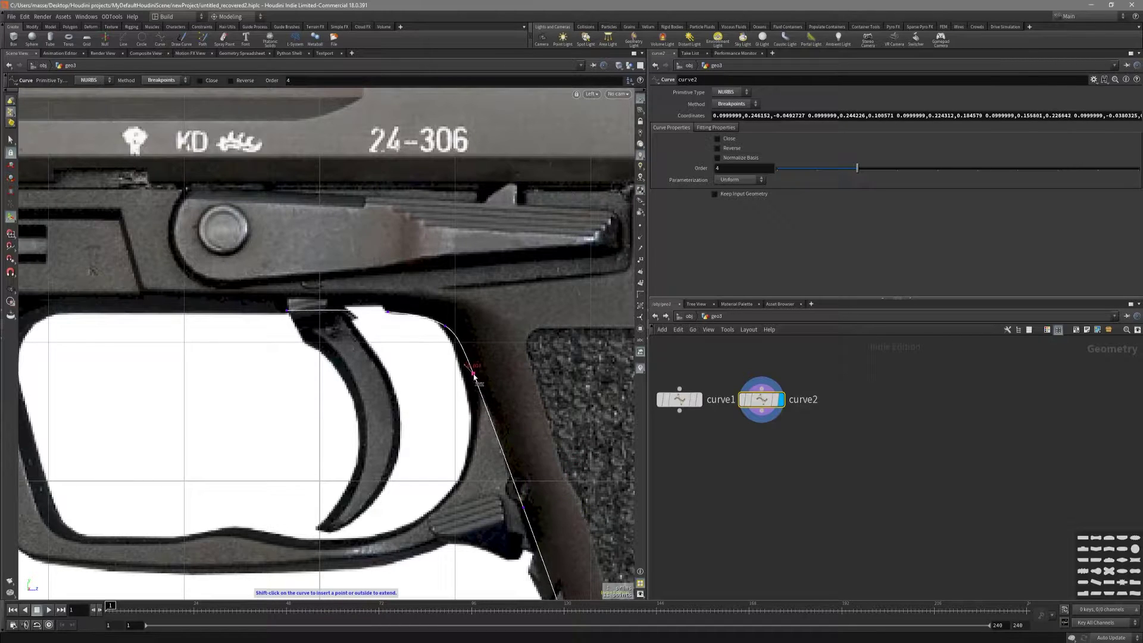
Step: Nudge the copied curve's third and second points to match the upper rear contour of the trigger guard opening
{"action": "scroll", "coordinate": [474, 376], "scroll_direction": "up", "scroll_amount": 3}
{"action": "left_click_drag", "start_coordinate": [439, 311], "coordinate": [436, 308]}
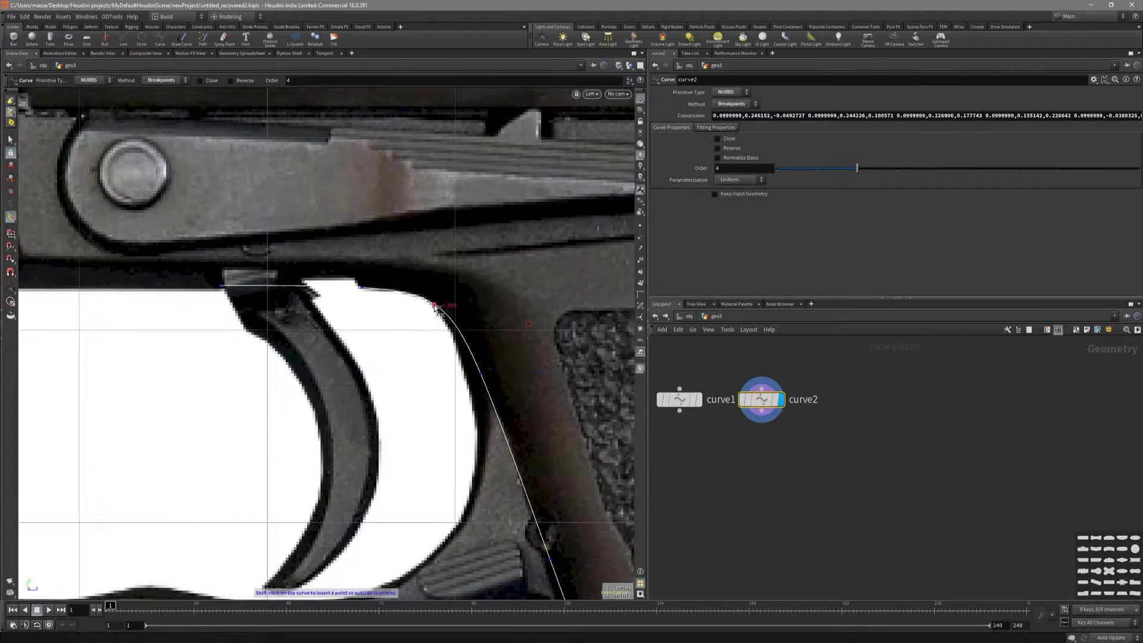
{"action": "middle_click_drag", "start_coordinate": [436, 307], "coordinate": [493, 360]}
{"action": "left_click_drag", "start_coordinate": [423, 344], "coordinate": [420, 343]}
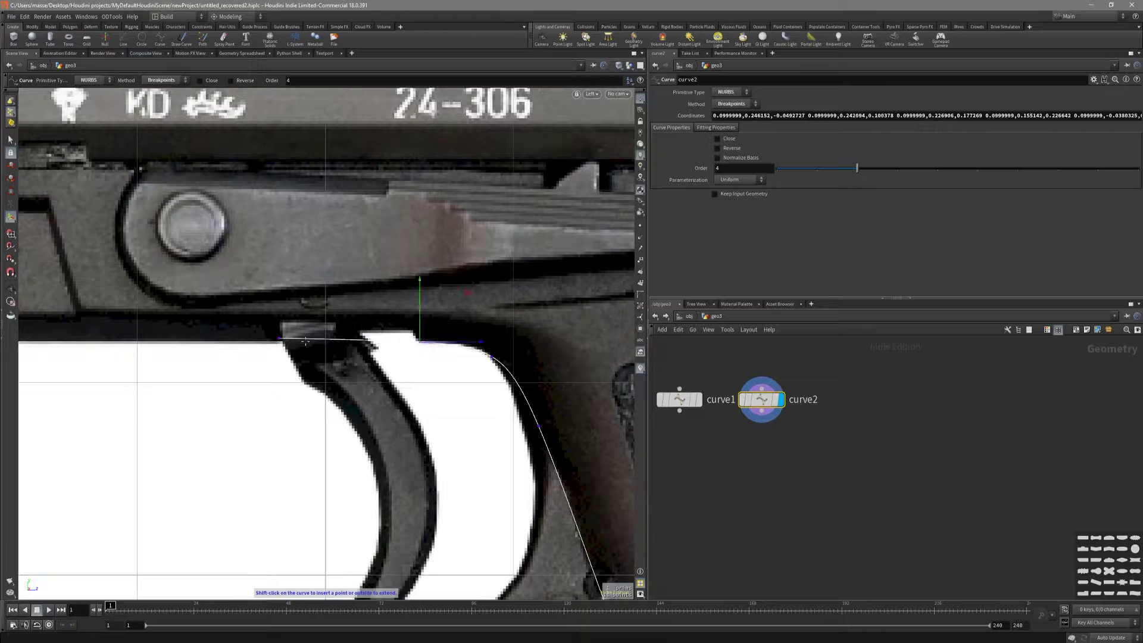
Step: Nudge curve2's starting point above the trigger and its fourth point at the rear of the trigger guard opening
{"action": "left_click_drag", "start_coordinate": [280, 338], "coordinate": [279, 344]}
{"action": "scroll", "coordinate": [452, 358], "scroll_direction": "down", "scroll_amount": 1}
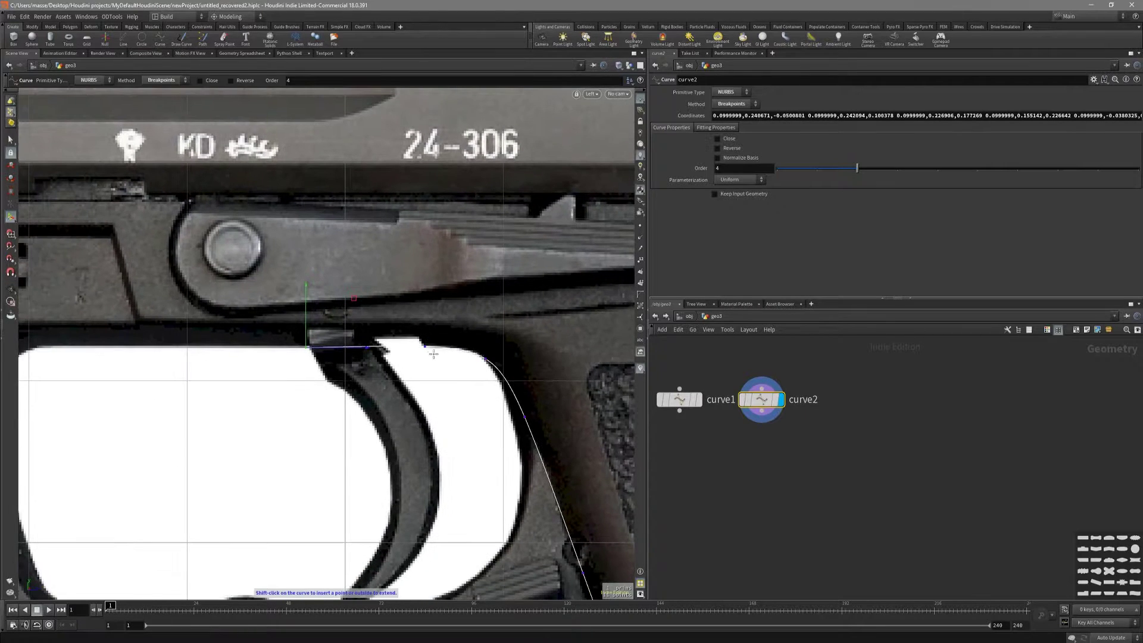
{"action": "left_click_drag", "start_coordinate": [528, 420], "coordinate": [526, 422]}
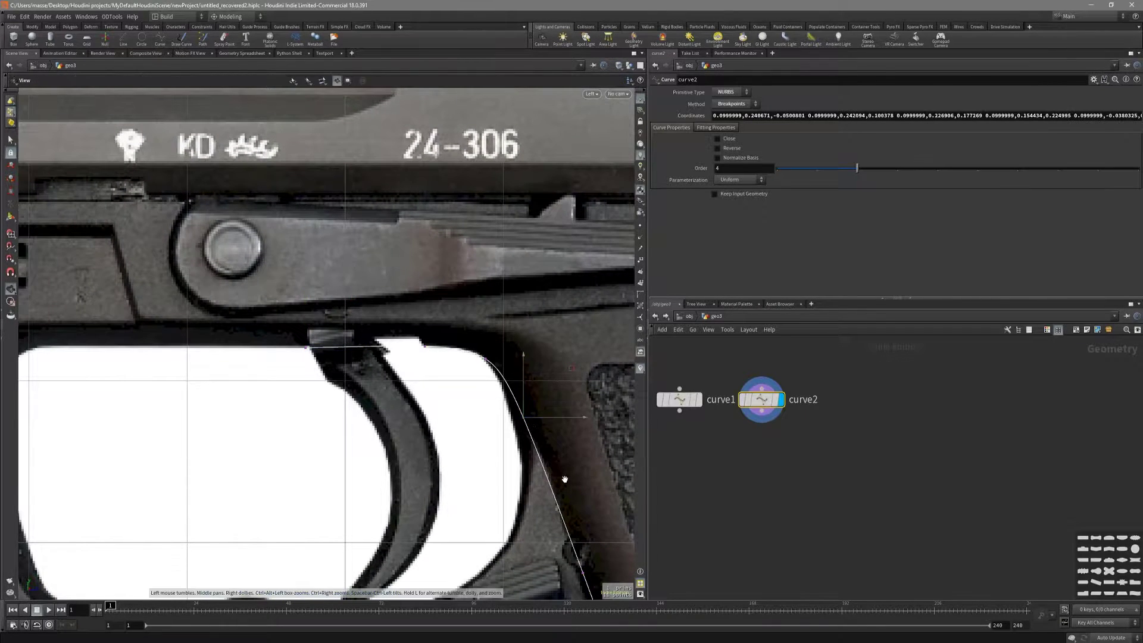
Step: Adjust curve2's fifth point where the rear base of the trigger guard meets the front edge of the grip
{"action": "scroll", "coordinate": [510, 472], "scroll_direction": "down", "scroll_amount": 2}
{"action": "scroll", "coordinate": [462, 363], "scroll_direction": "up", "scroll_amount": 4}
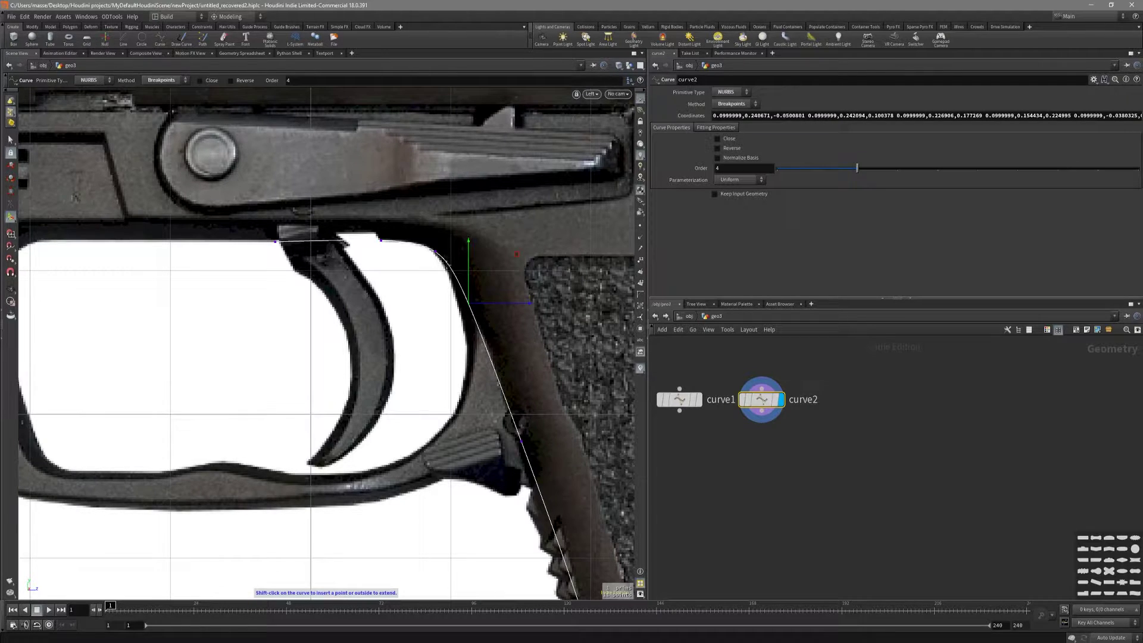
{"action": "key", "text": "Escape"}
{"action": "scroll", "coordinate": [489, 367], "scroll_direction": "down", "scroll_amount": 1}
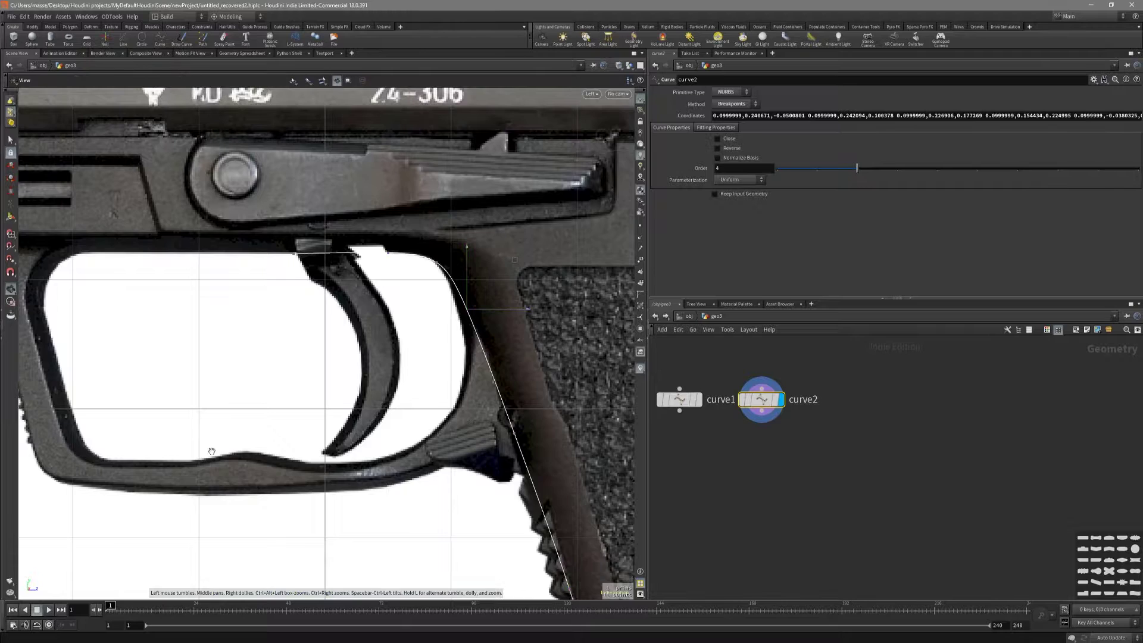
{"action": "scroll", "coordinate": [296, 446], "scroll_direction": "down", "scroll_amount": 2}
{"action": "key", "text": "Return"}
{"action": "middle_click_drag", "start_coordinate": [620, 438], "coordinate": [453, 444]}
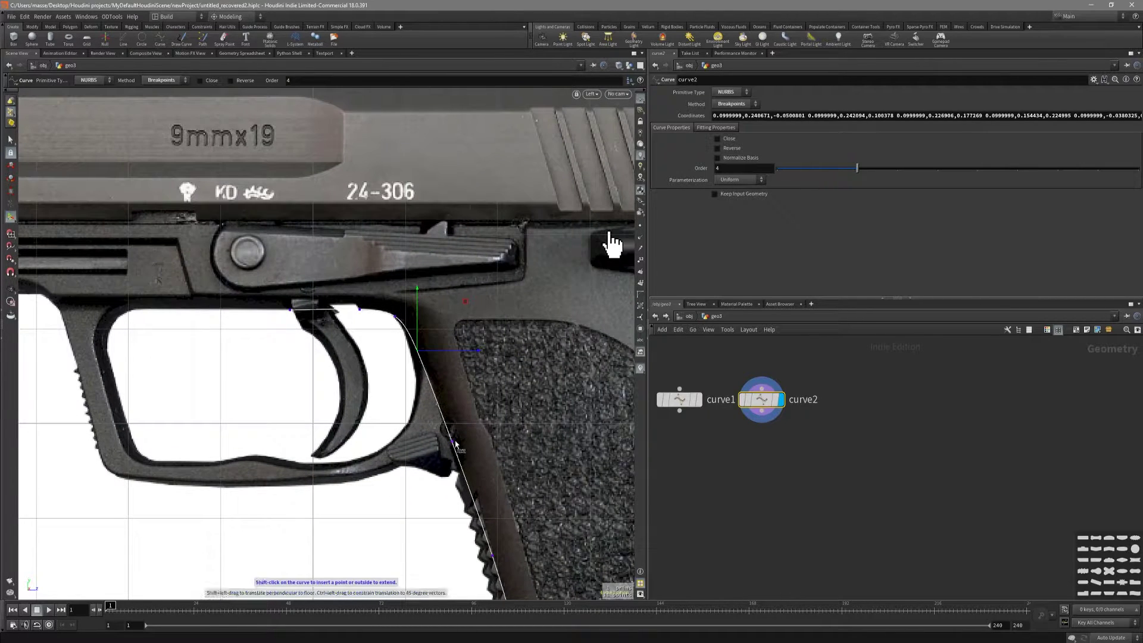
{"action": "scroll", "coordinate": [595, 268], "scroll_direction": "down", "scroll_amount": 2}
{"action": "middle_click_drag", "start_coordinate": [571, 299], "coordinate": [565, 230]}
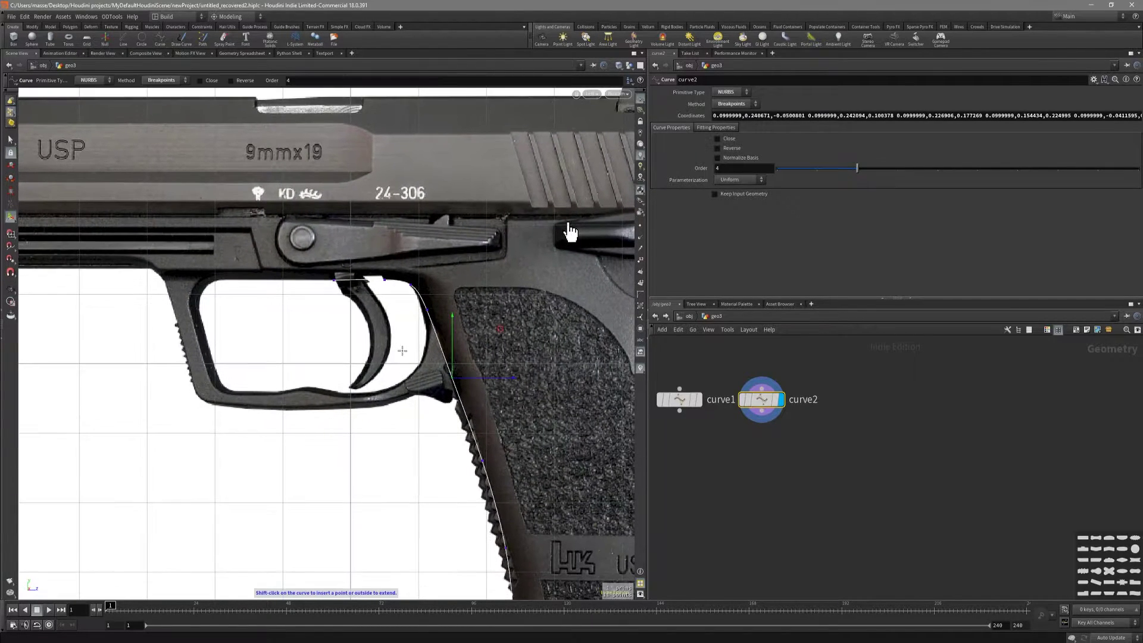
{"action": "scroll", "coordinate": [549, 148], "scroll_direction": "up", "scroll_amount": 1}
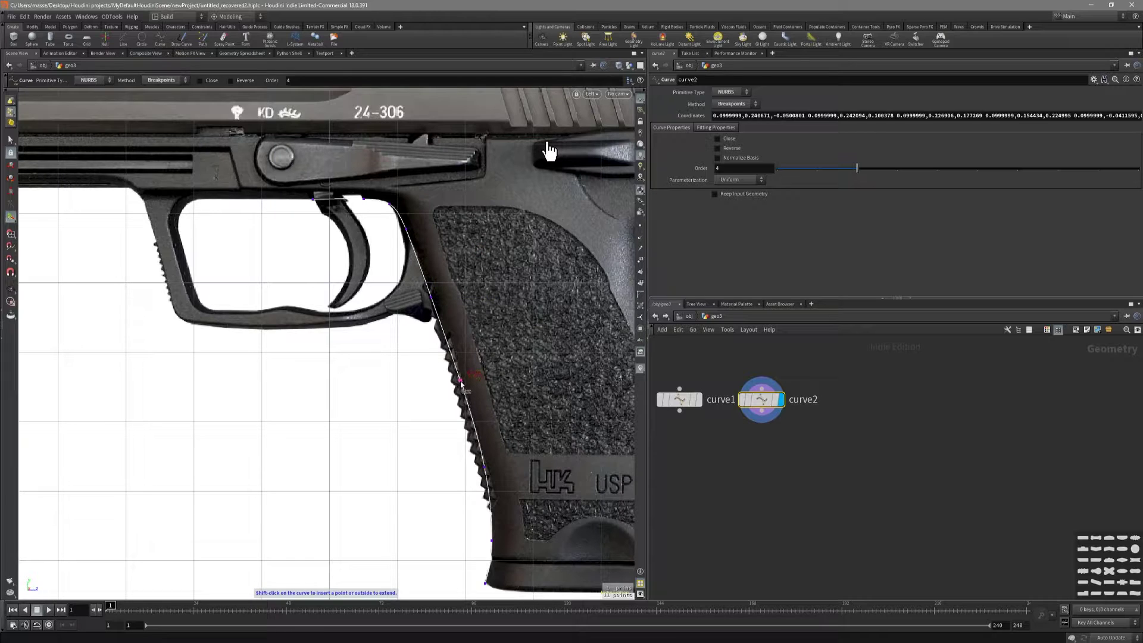
Step: Reposition the curve1 node in the network and try to add a Skin node
{"action": "key", "text": "Escape"}
{"action": "scroll", "coordinate": [549, 149], "scroll_direction": "down", "scroll_amount": 1}
{"action": "scroll", "coordinate": [543, 178], "scroll_direction": "up", "scroll_amount": 1}
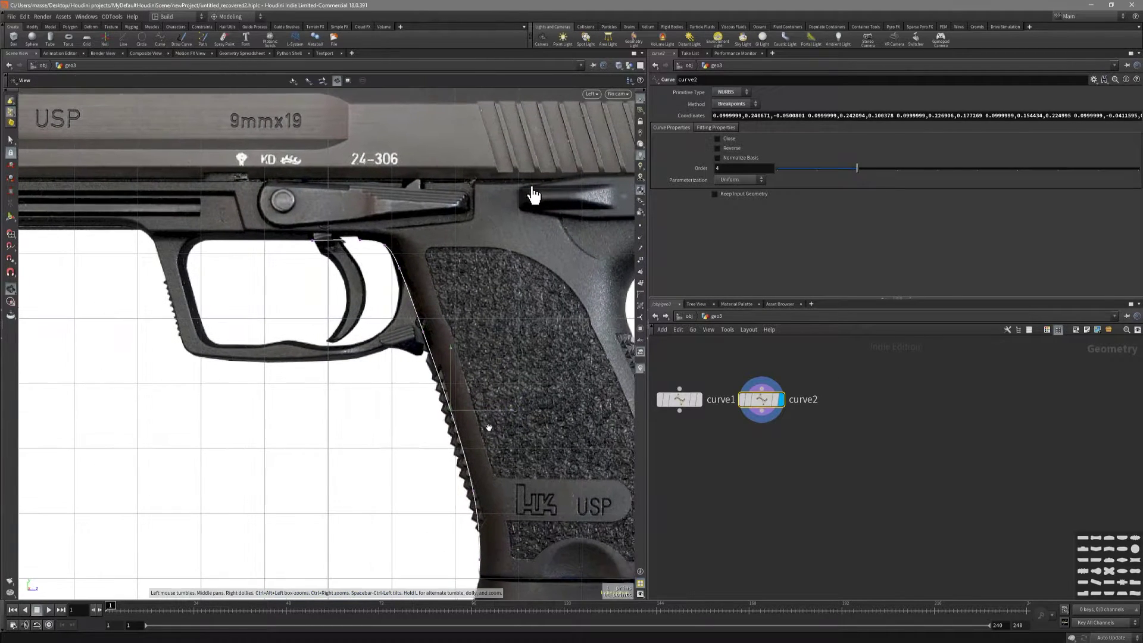
{"action": "key", "text": "Return"}
{"action": "left_click_drag", "start_coordinate": [683, 404], "coordinate": [683, 383]}
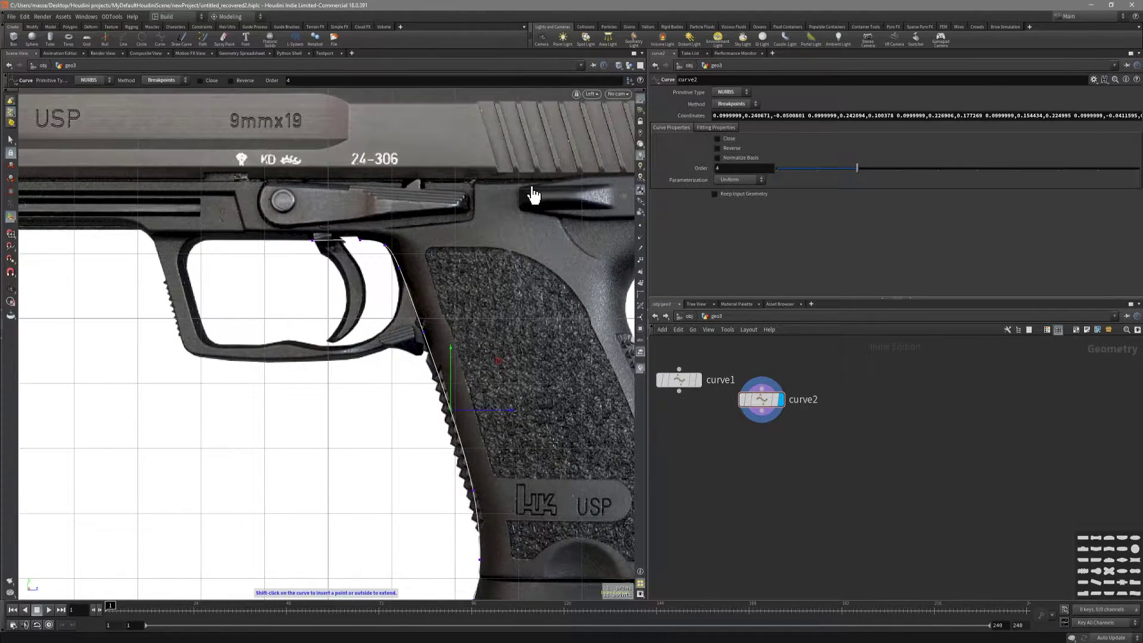
{"action": "scroll", "coordinate": [533, 195], "scroll_direction": "down", "scroll_amount": 1}
{"action": "key", "text": "Tab"}
{"action": "type", "text": "skin"}
{"action": "key", "text": "Return"}
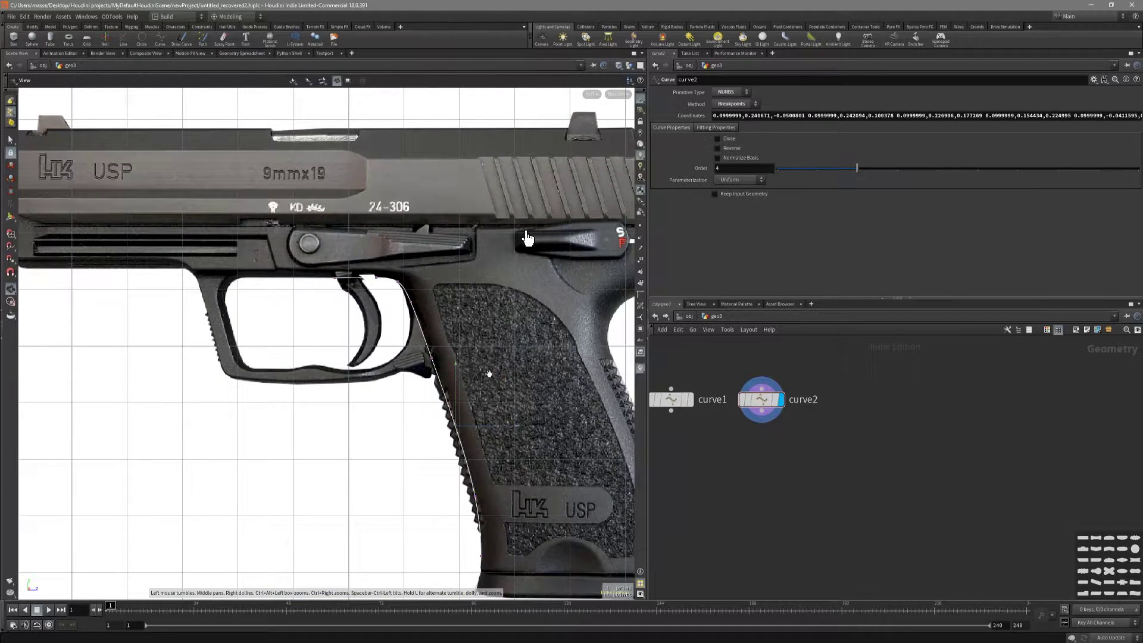
{"action": "scroll", "coordinate": [387, 356], "scroll_direction": "up", "scroll_amount": 2}
{"action": "scroll", "coordinate": [386, 356], "scroll_direction": "down", "scroll_amount": 2}
{"action": "scroll", "coordinate": [387, 356], "scroll_direction": "up", "scroll_amount": 1}
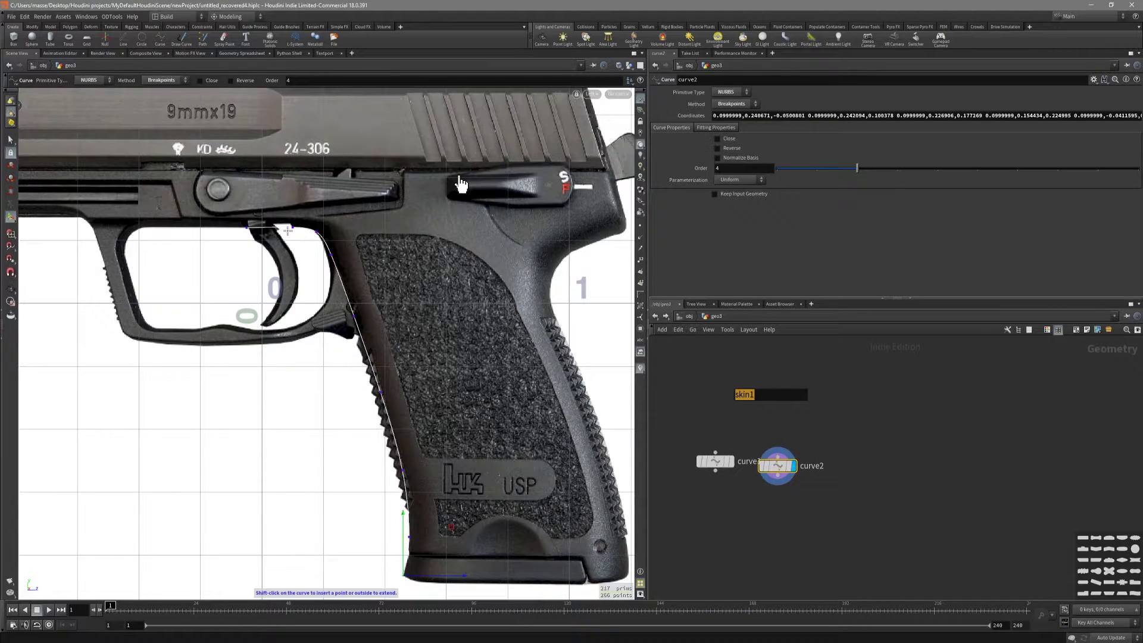
{"action": "key", "text": "s"}
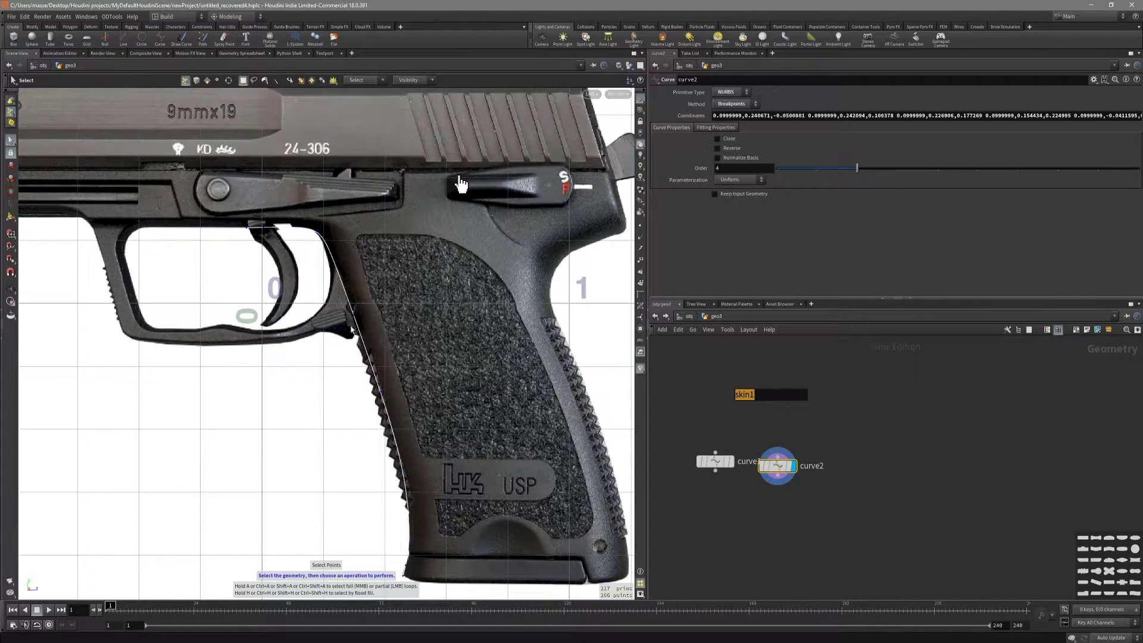
{"action": "key", "text": "Return"}
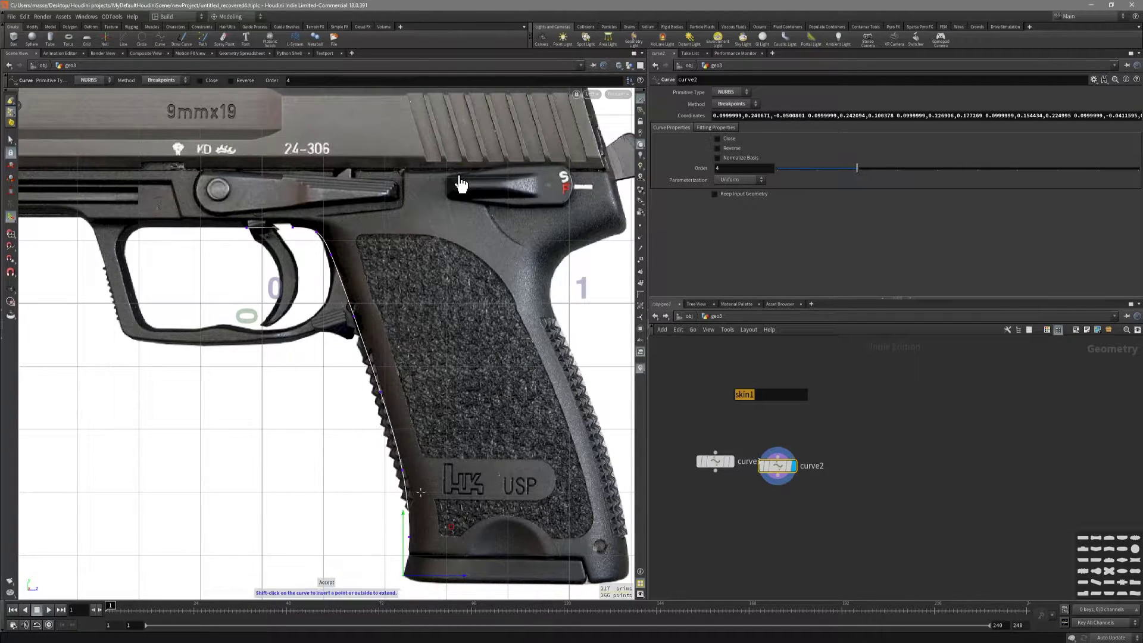
{"action": "middle_click_drag", "start_coordinate": [460, 185], "coordinate": [396, 196]}
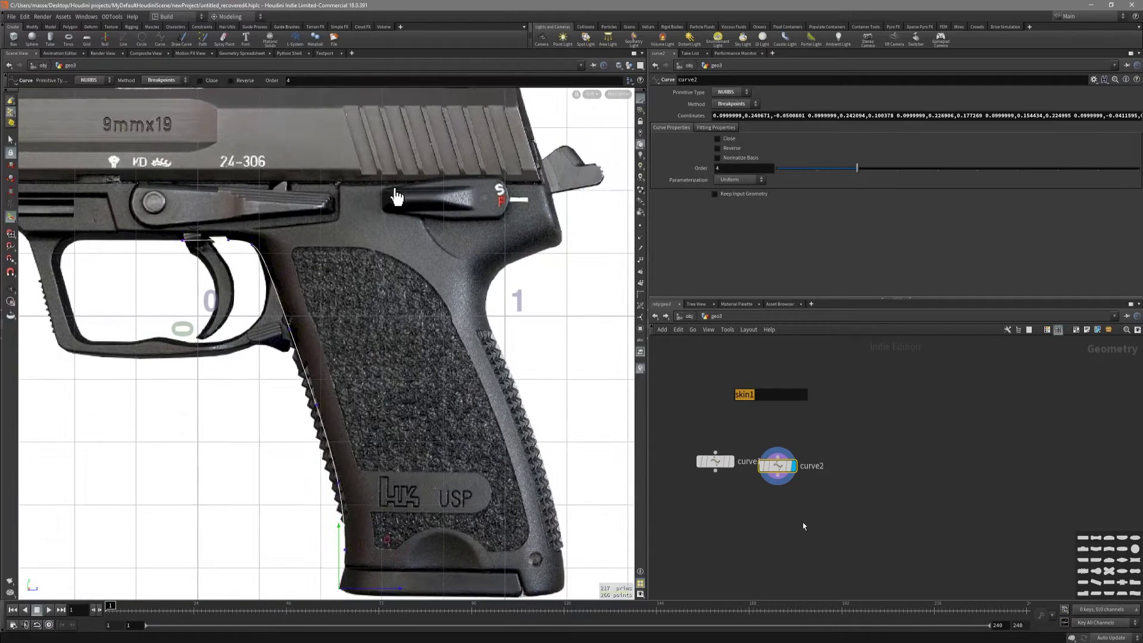
Step: Duplicate the curve2 node as a third curve and clear the copy's coordinates for a fresh NURBS curve
{"action": "middle_click_drag", "start_coordinate": [782, 519], "coordinate": [737, 520]}
{"action": "left_click", "coordinate": [816, 470]}
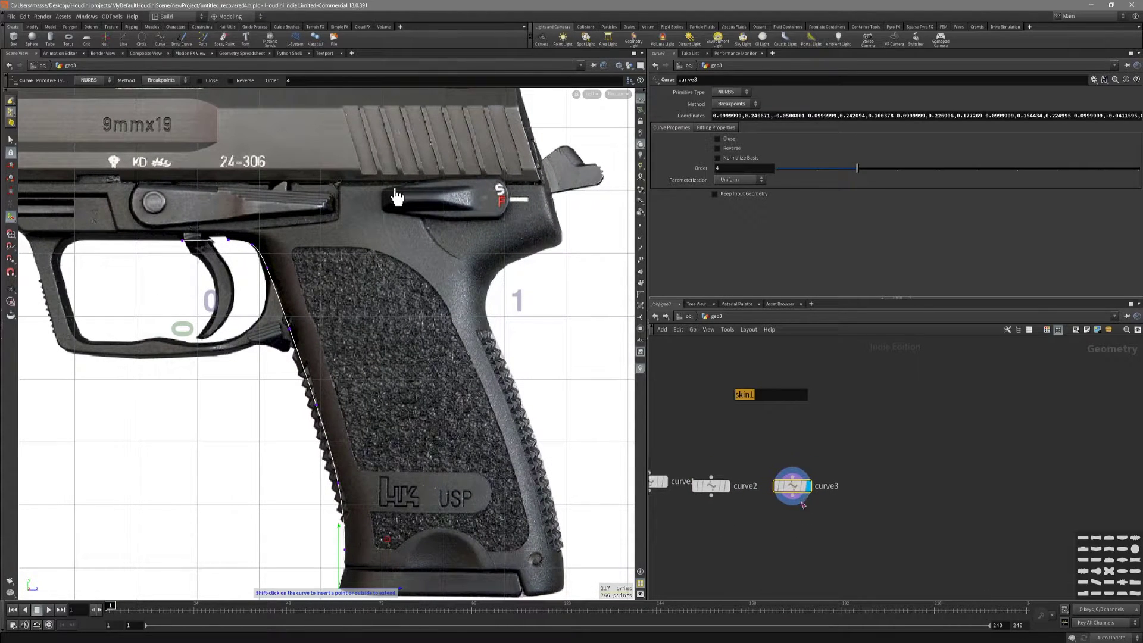
{"action": "key", "text": "Return"}
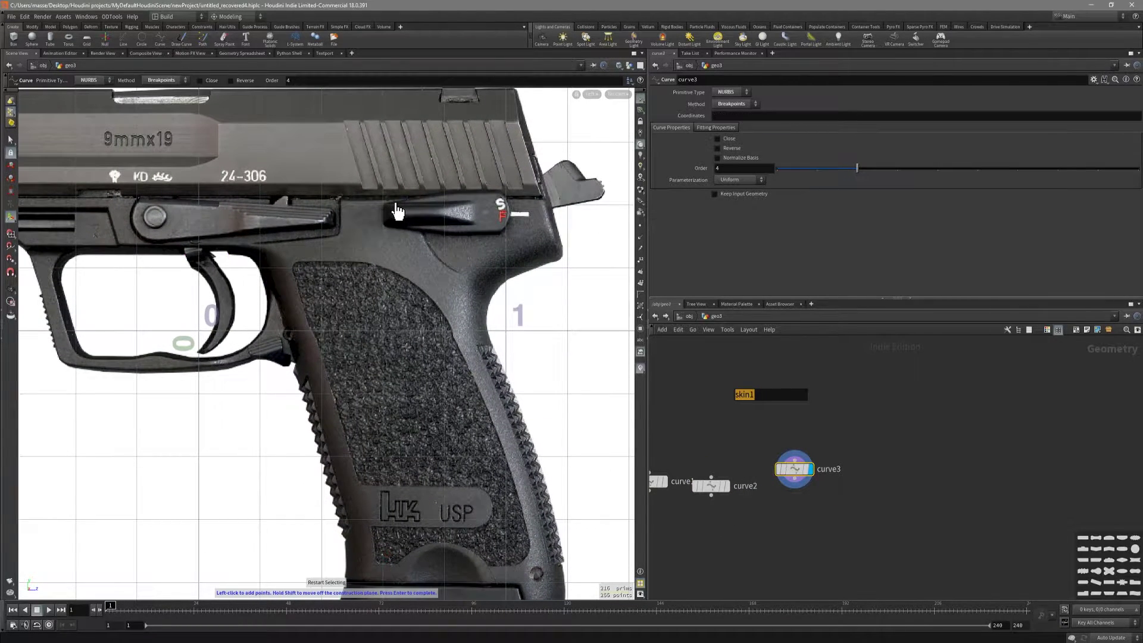
Step: Draw the third curve along the grip's rear edge, from the tip below the hammer to the rear corner of the base
{"action": "scroll", "coordinate": [325, 220], "scroll_direction": "up", "scroll_amount": 3}
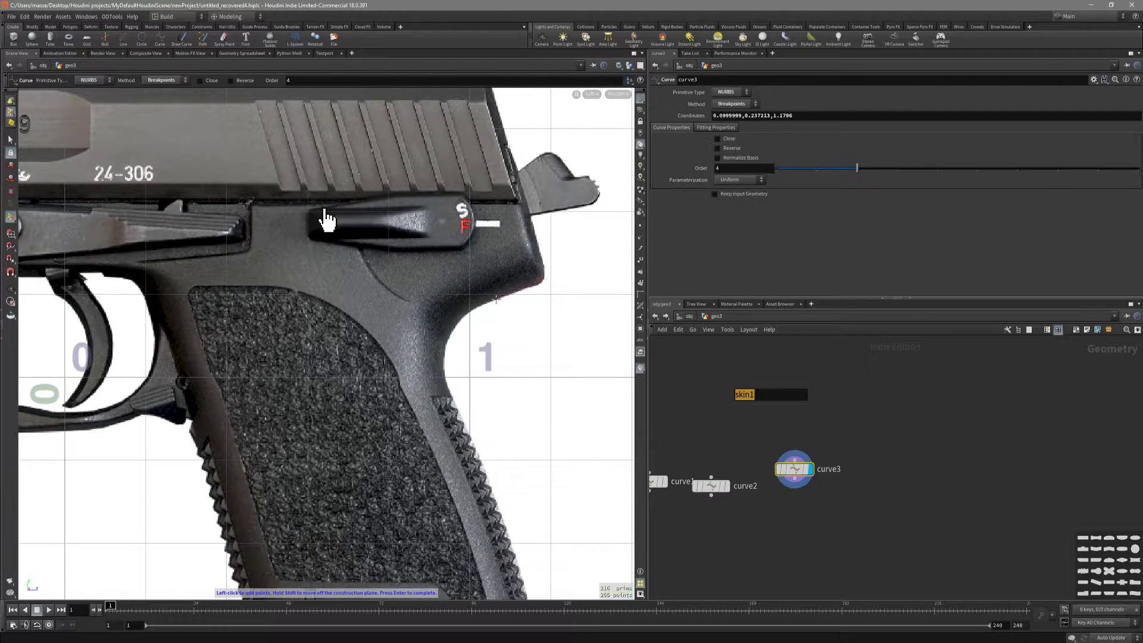
{"action": "left_click", "coordinate": [450, 336]}
{"action": "middle_click_drag", "start_coordinate": [324, 220], "coordinate": [266, 51]}
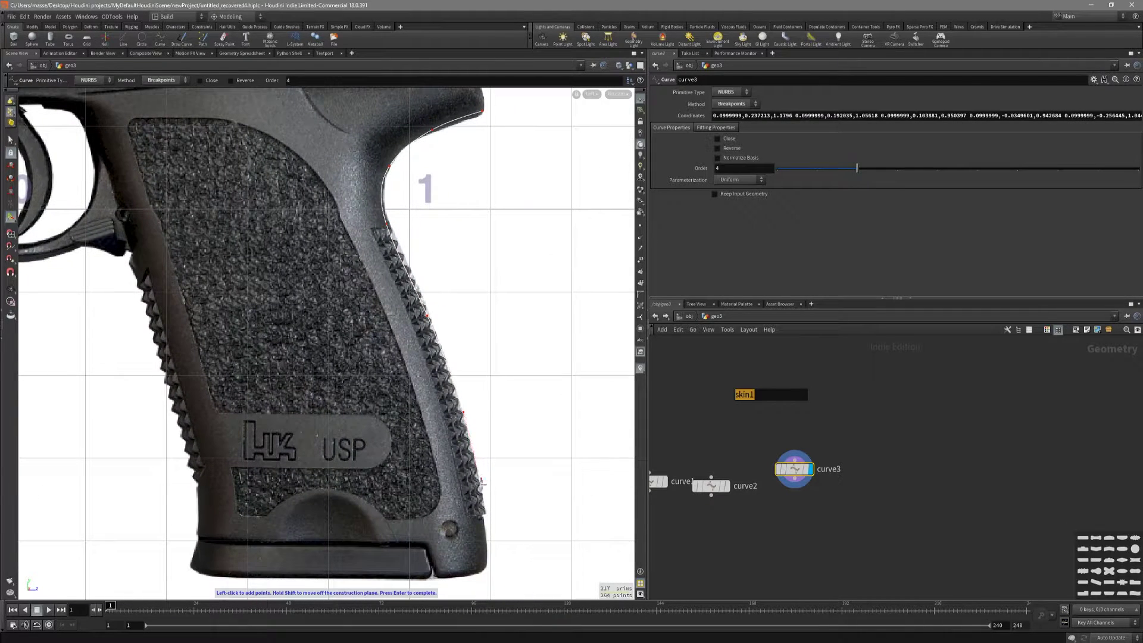
{"action": "left_click", "coordinate": [488, 576]}
{"action": "middle_click_drag", "start_coordinate": [266, 51], "coordinate": [232, 179]}
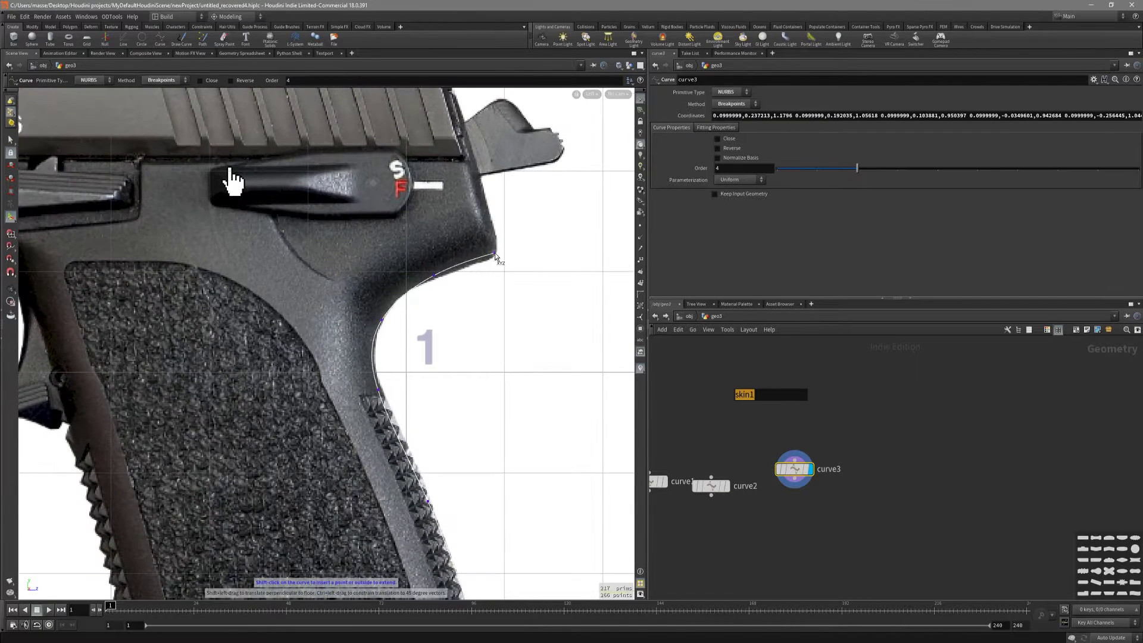
Step: Fit curve3's first three points to the rear tip of the frame and the concave contour beneath it
{"action": "left_click_drag", "start_coordinate": [495, 256], "coordinate": [496, 260]}
{"action": "left_click_drag", "start_coordinate": [438, 281], "coordinate": [438, 279]}
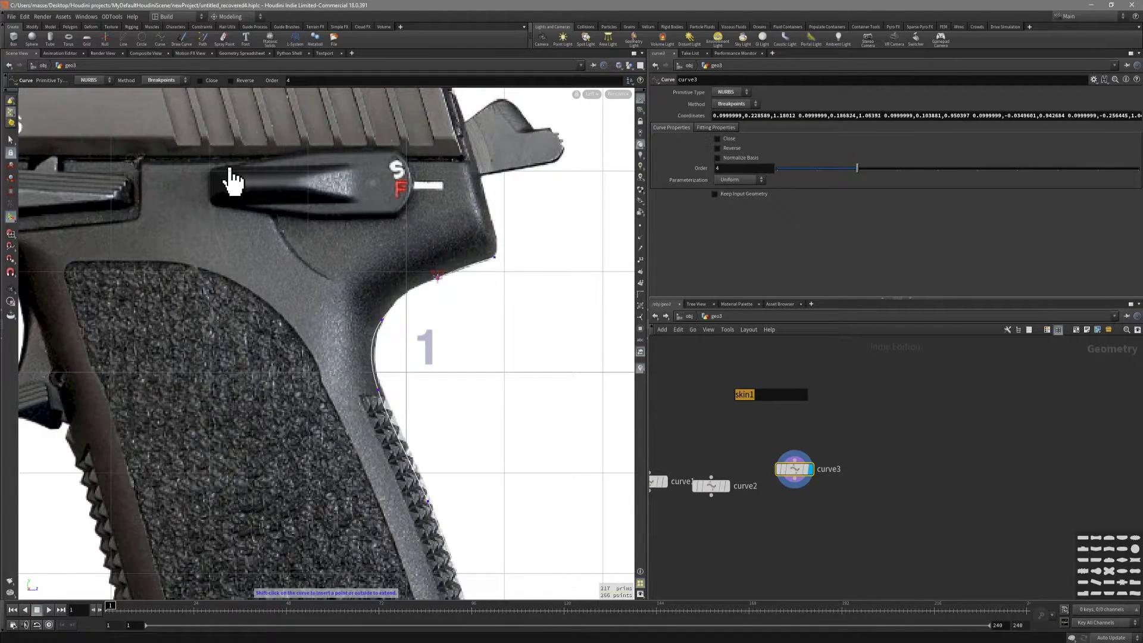
{"action": "left_click_drag", "start_coordinate": [382, 320], "coordinate": [387, 316]}
{"action": "key", "text": "Escape"}
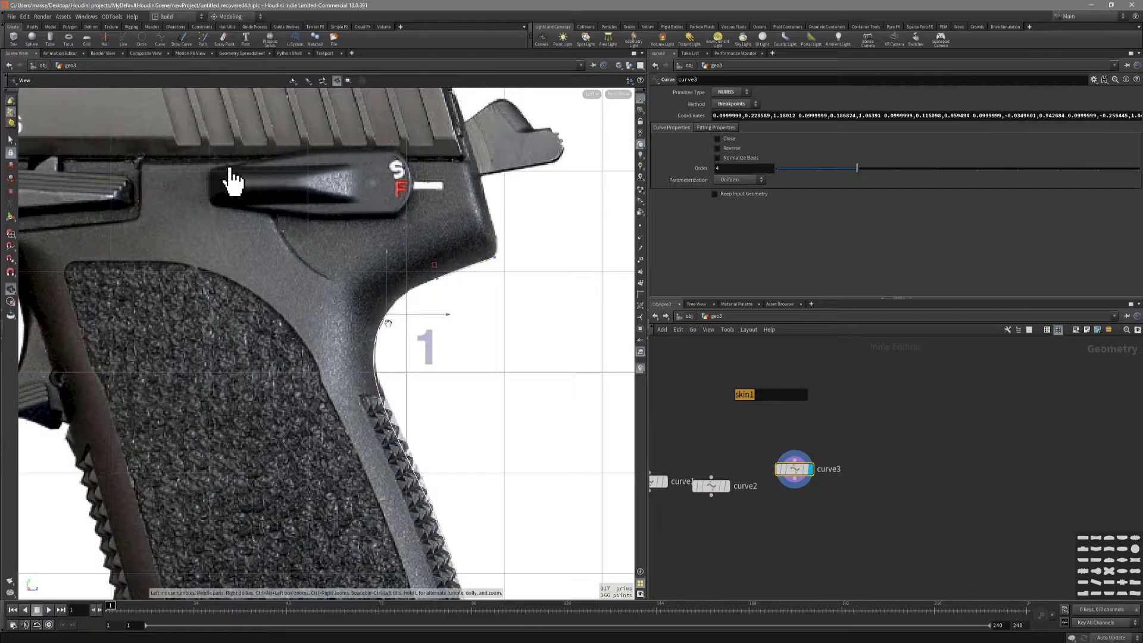
Step: Fit curve3's middle and lower points to the serrated backstrap edge down towards the grip base
{"action": "middle_click_drag", "start_coordinate": [247, 199], "coordinate": [219, 32]}
{"action": "key", "text": "Return"}
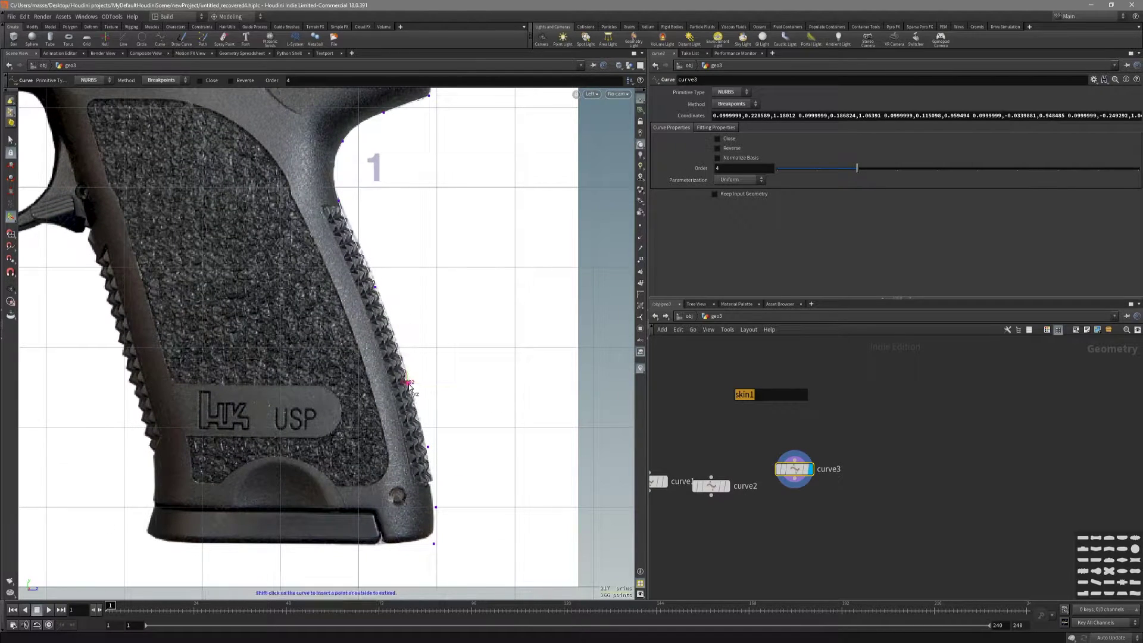
{"action": "left_click", "coordinate": [430, 443]}
{"action": "key", "text": "Escape"}
{"action": "scroll", "coordinate": [310, 228], "scroll_direction": "down", "scroll_amount": 3}
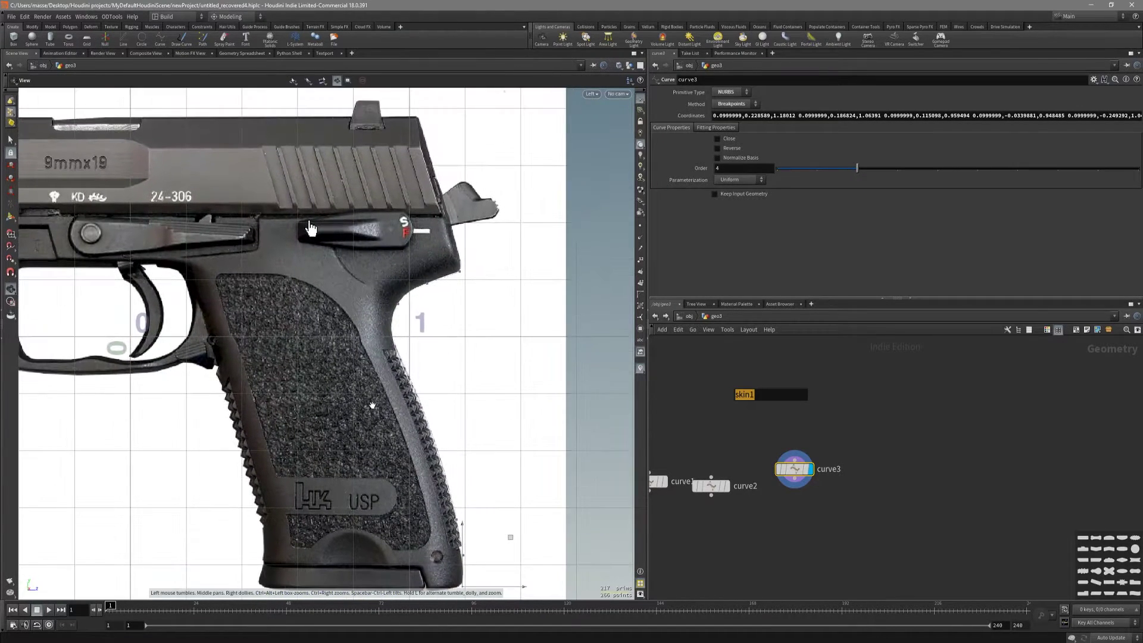
Step: Duplicate the curve3 node as a fourth curve for the inner rear contour of the grip
{"action": "middle_click_drag", "start_coordinate": [310, 228], "coordinate": [378, 238]}
{"action": "scroll", "coordinate": [792, 448], "scroll_direction": "up", "scroll_amount": 2}
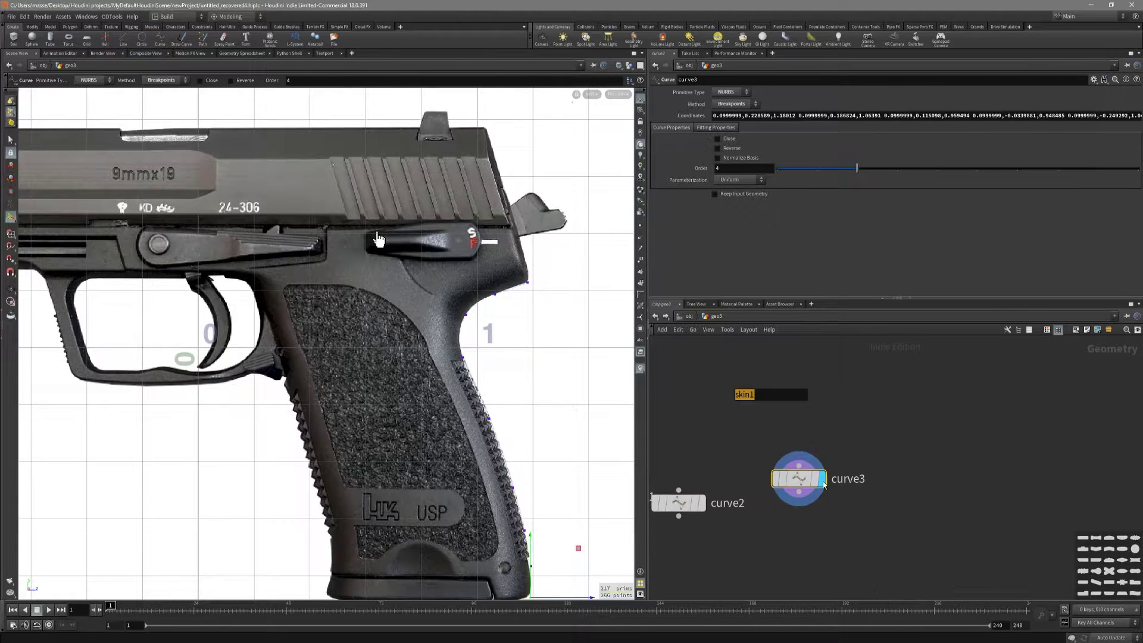
{"action": "key", "text": "Return"}
{"action": "scroll", "coordinate": [337, 229], "scroll_direction": "up", "scroll_amount": 2}
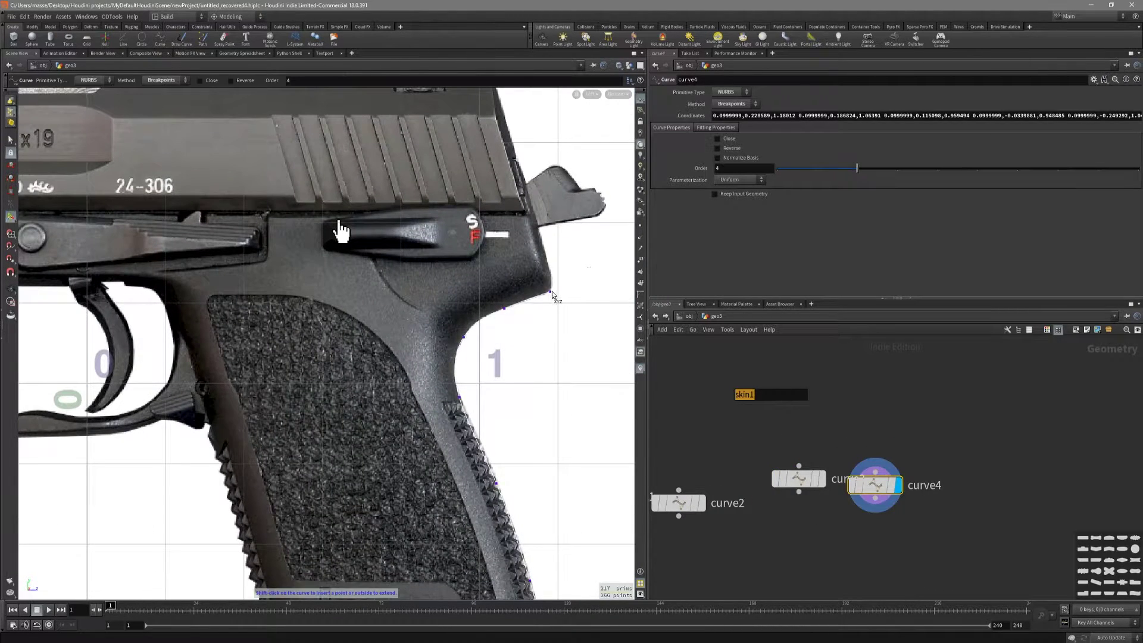
Step: Move curve4's points inward from the rear edge to follow the textured panel's rear border down to the grip base
{"action": "left_click_drag", "start_coordinate": [552, 293], "coordinate": [474, 274]}
{"action": "left_click_drag", "start_coordinate": [465, 337], "coordinate": [425, 324]}
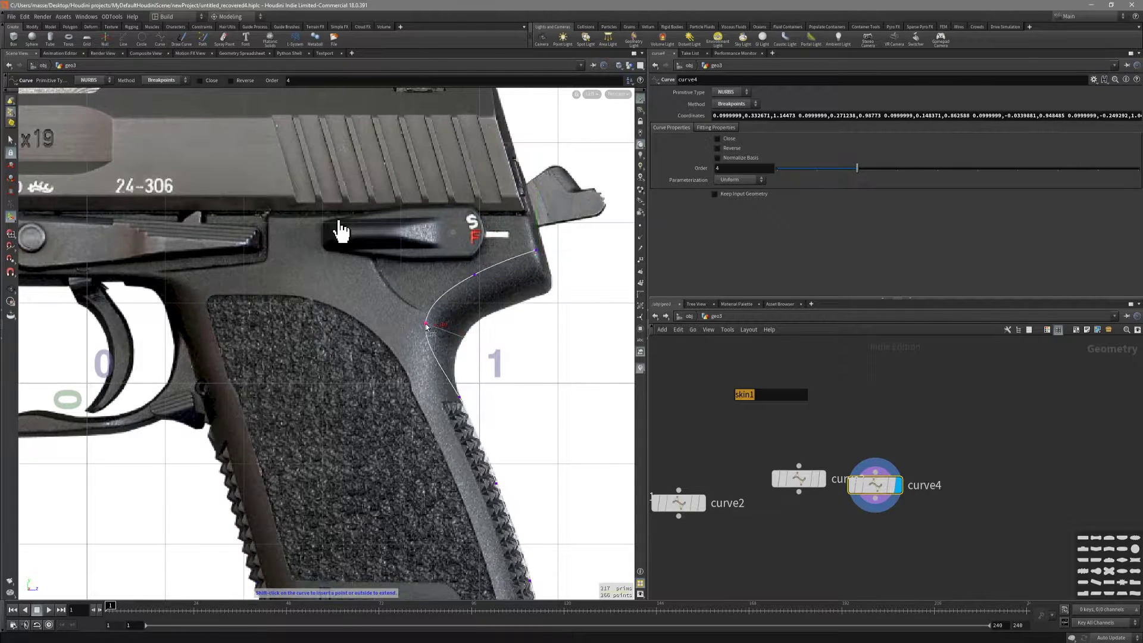
{"action": "left_click_drag", "start_coordinate": [459, 395], "coordinate": [435, 409]}
{"action": "middle_click_drag", "start_coordinate": [340, 231], "coordinate": [331, 67]}
{"action": "left_click_drag", "start_coordinate": [521, 422], "coordinate": [496, 535]}
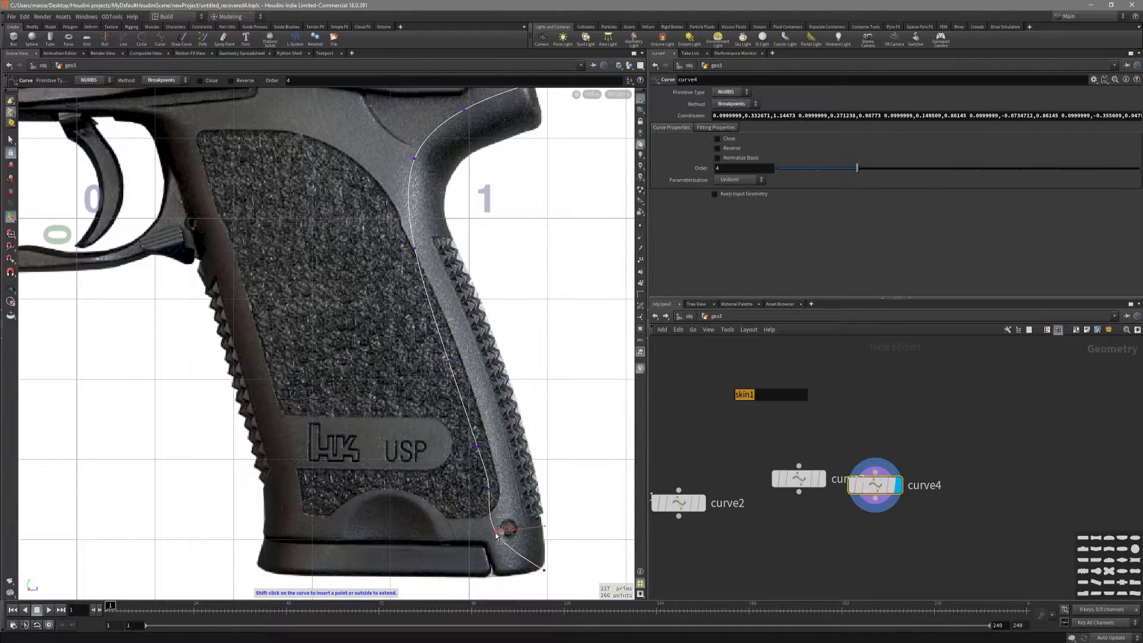
{"action": "left_click_drag", "start_coordinate": [546, 571], "coordinate": [525, 574]}
Step: Refine curve4's points from the rear of the frame along the inner rear contour to just above the grip base
{"action": "scroll", "coordinate": [498, 584], "scroll_direction": "down", "scroll_amount": 3}
{"action": "left_click_drag", "start_coordinate": [428, 225], "coordinate": [427, 223]}
{"action": "left_click_drag", "start_coordinate": [467, 186], "coordinate": [517, 172]}
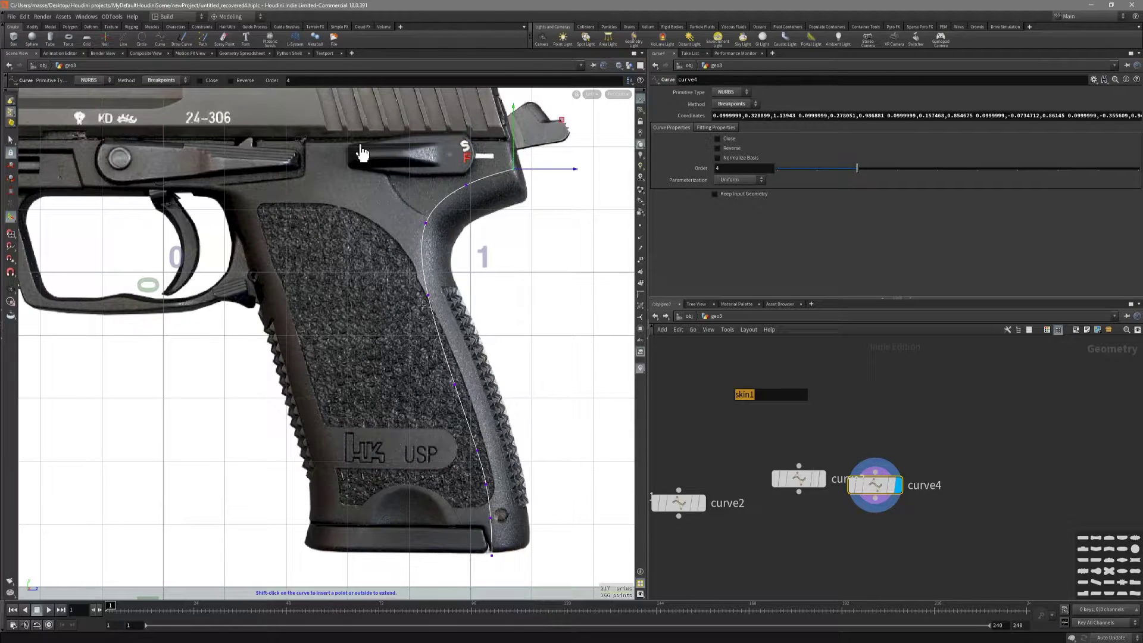
{"action": "left_click_drag", "start_coordinate": [428, 295], "coordinate": [428, 293]}
{"action": "left_click_drag", "start_coordinate": [455, 388], "coordinate": [456, 390]}
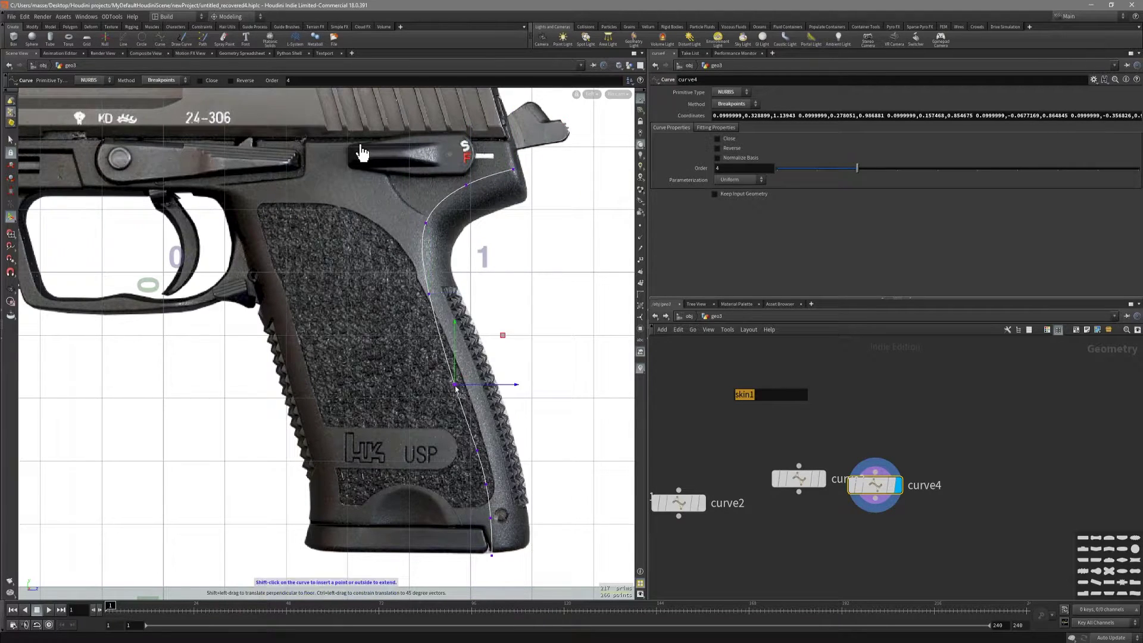
{"action": "left_click", "coordinate": [479, 447]}
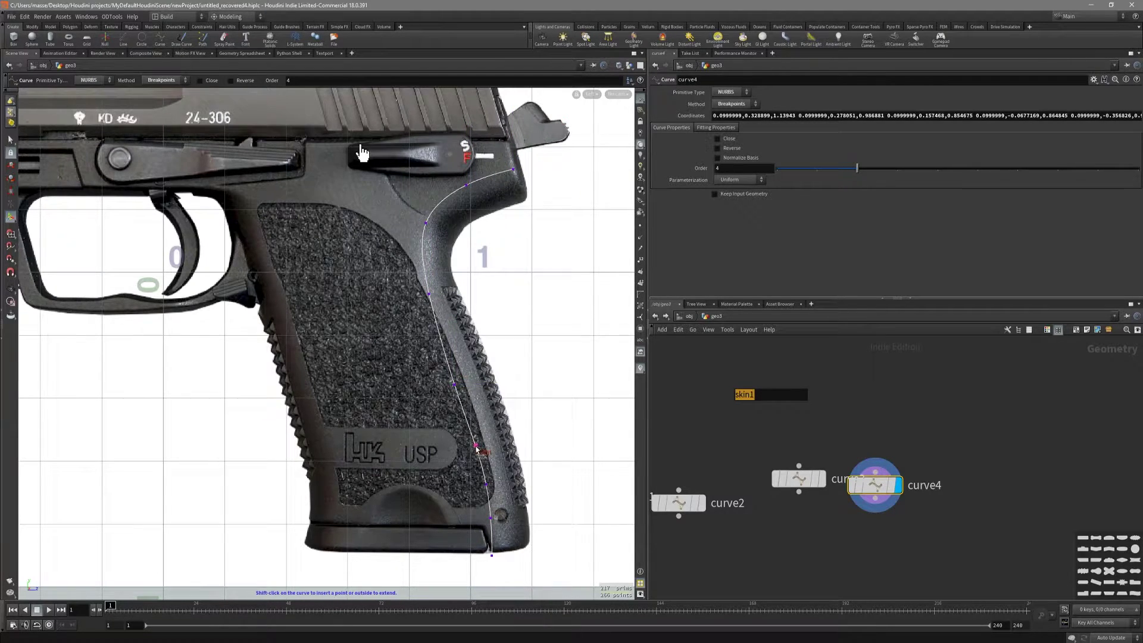
Step: Arrange the curve nodes in the network as a front pair and a rear pair, with curve2 displayed beside curve1
{"action": "scroll", "coordinate": [503, 401], "scroll_direction": "down", "scroll_amount": 3}
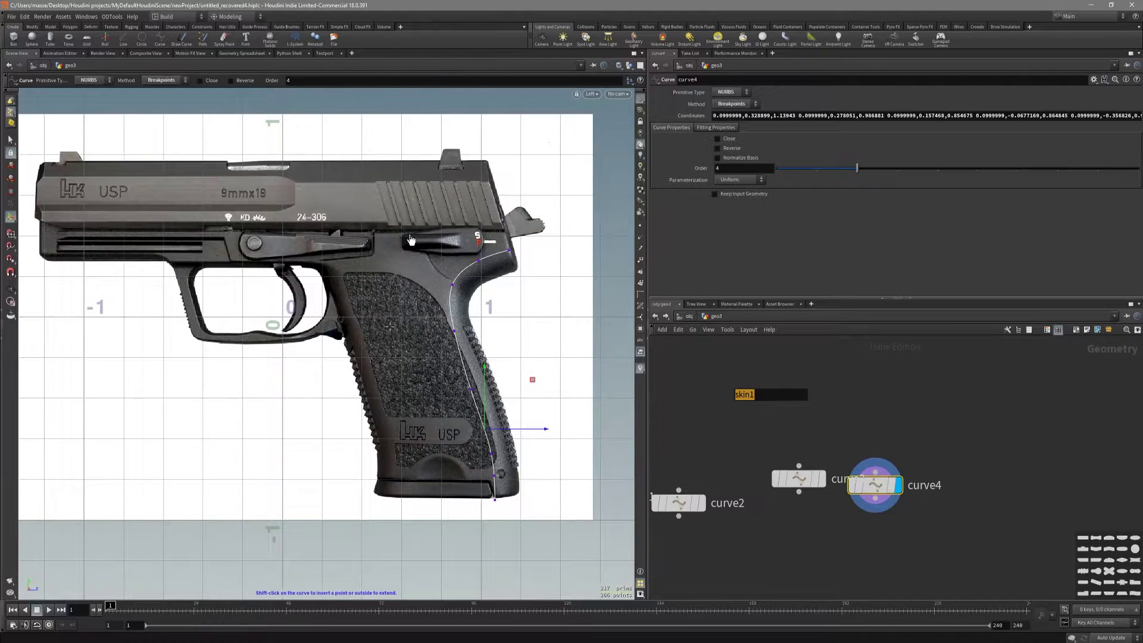
{"action": "key", "text": "Escape"}
{"action": "middle_click_drag", "start_coordinate": [752, 475], "coordinate": [821, 468]}
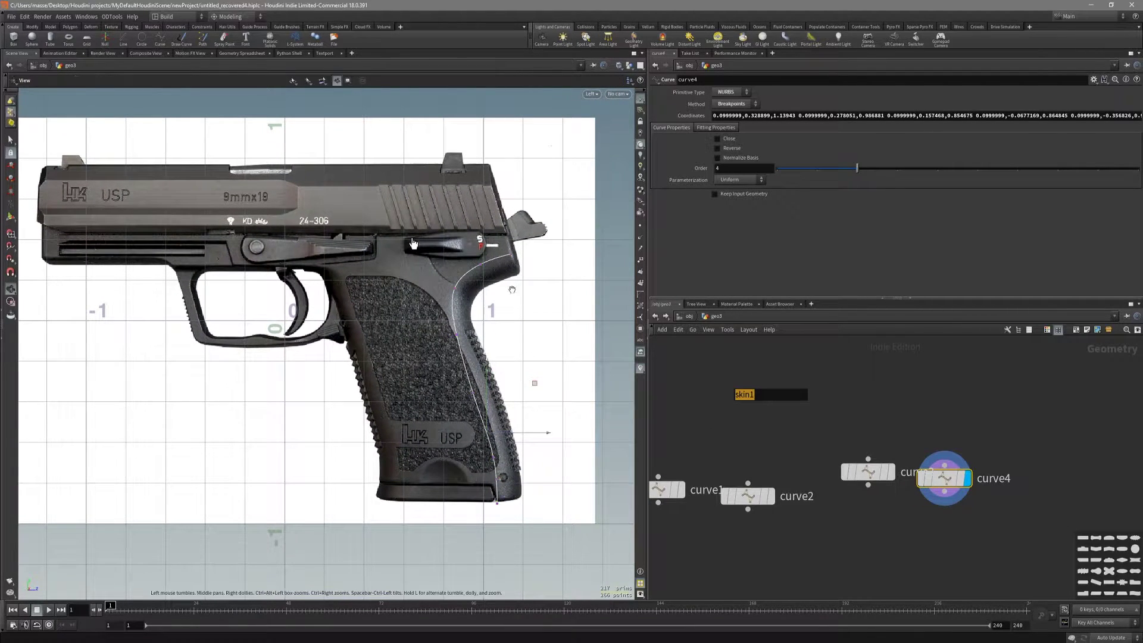
{"action": "key", "text": "Return"}
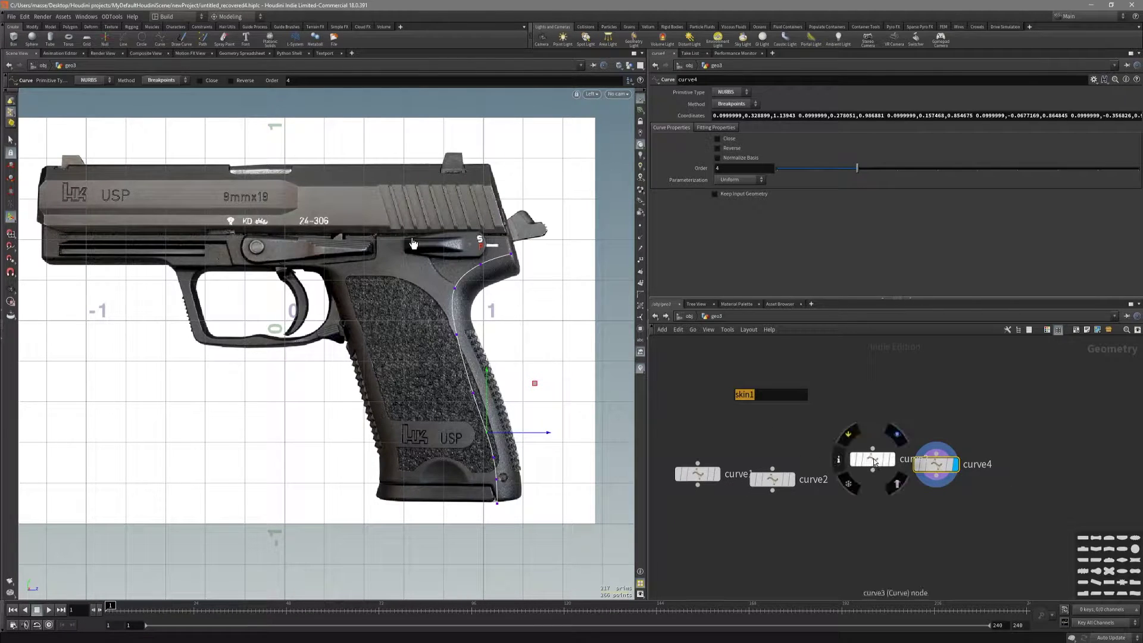
{"action": "left_click", "coordinate": [872, 459]}
{"action": "left_click_drag", "start_coordinate": [872, 459], "coordinate": [932, 459]}
{"action": "left_click_drag", "start_coordinate": [761, 474], "coordinate": [720, 469]}
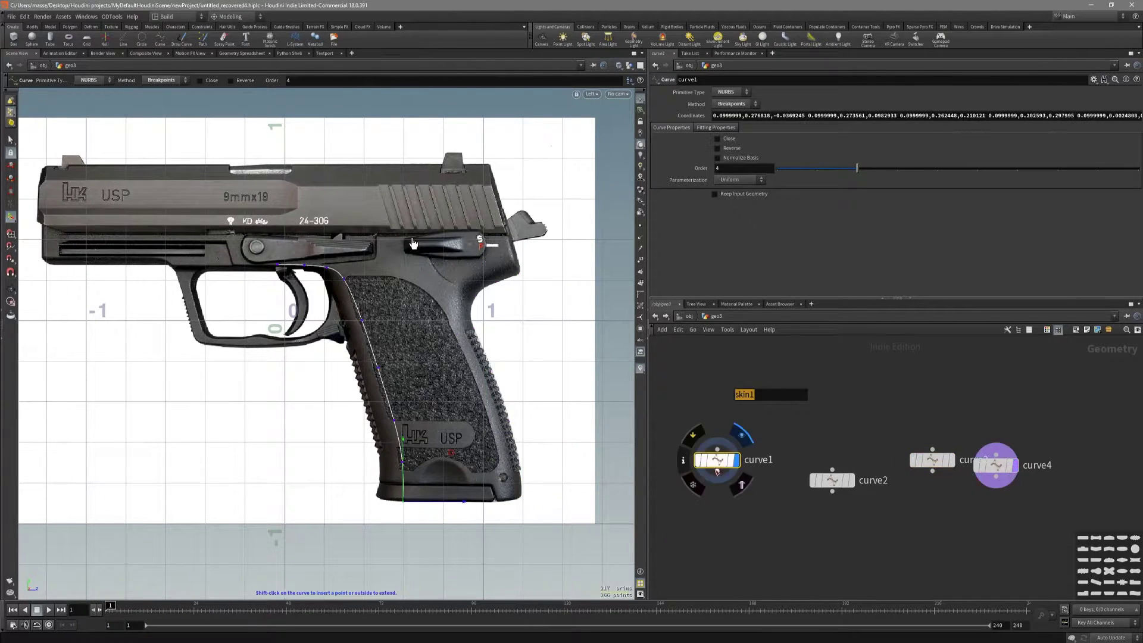
{"action": "left_click_drag", "start_coordinate": [831, 481], "coordinate": [667, 459]}
{"action": "left_click_drag", "start_coordinate": [789, 461], "coordinate": [747, 462]}
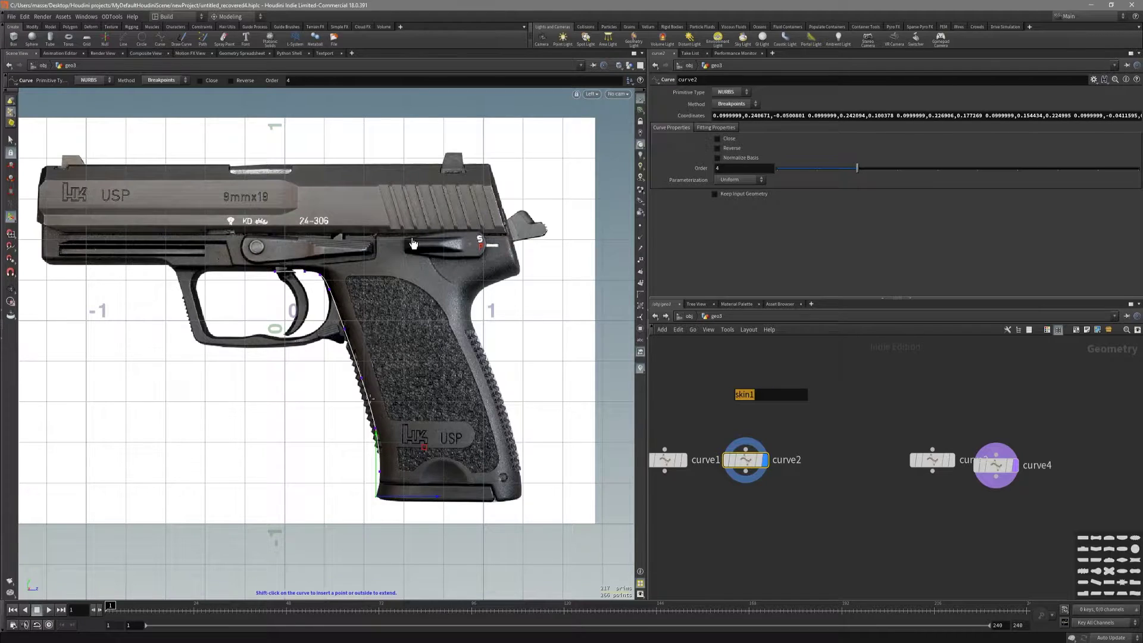
Step: Duplicate curve2 and use an Edit node to translate the copy 0.15 along X
{"action": "left_click", "coordinate": [813, 474]}
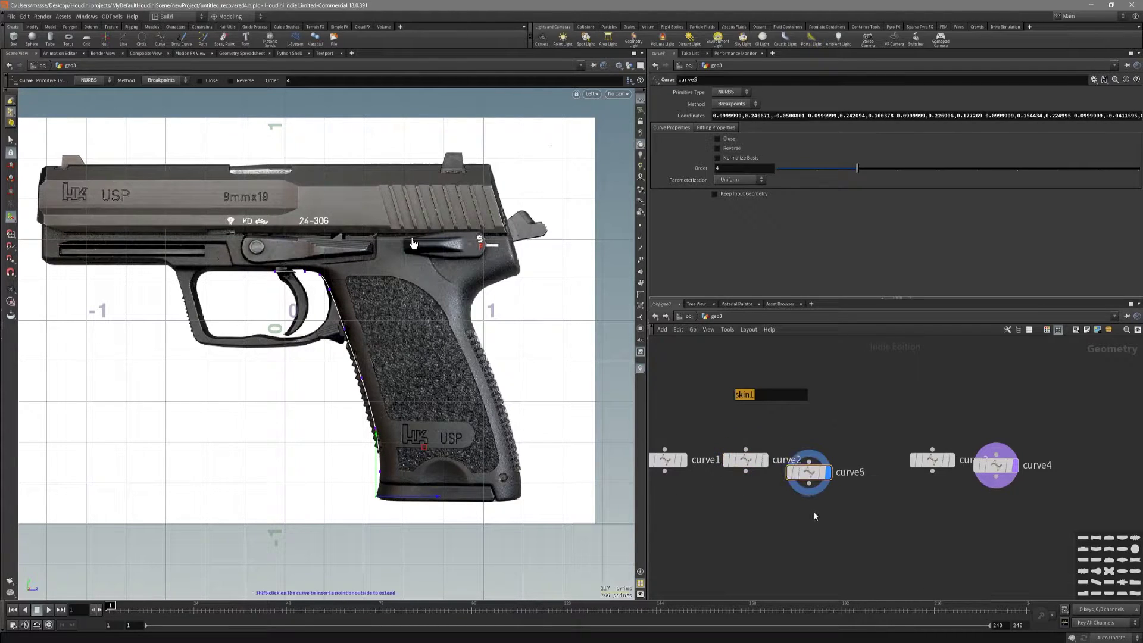
{"action": "key", "text": "Escape"}
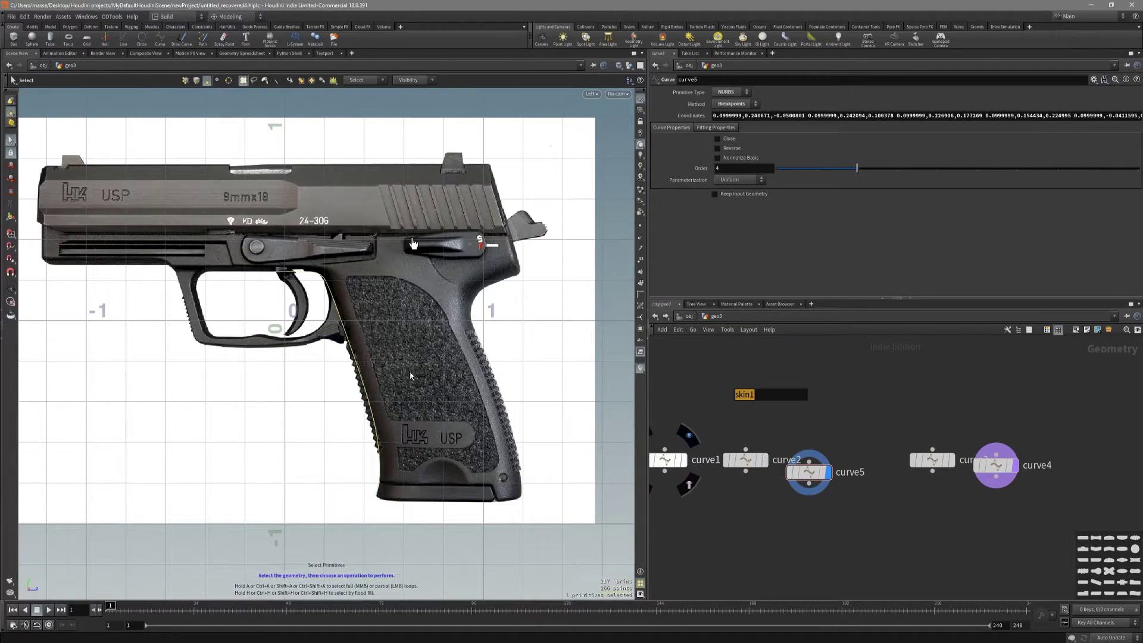
{"action": "key", "text": "t"}
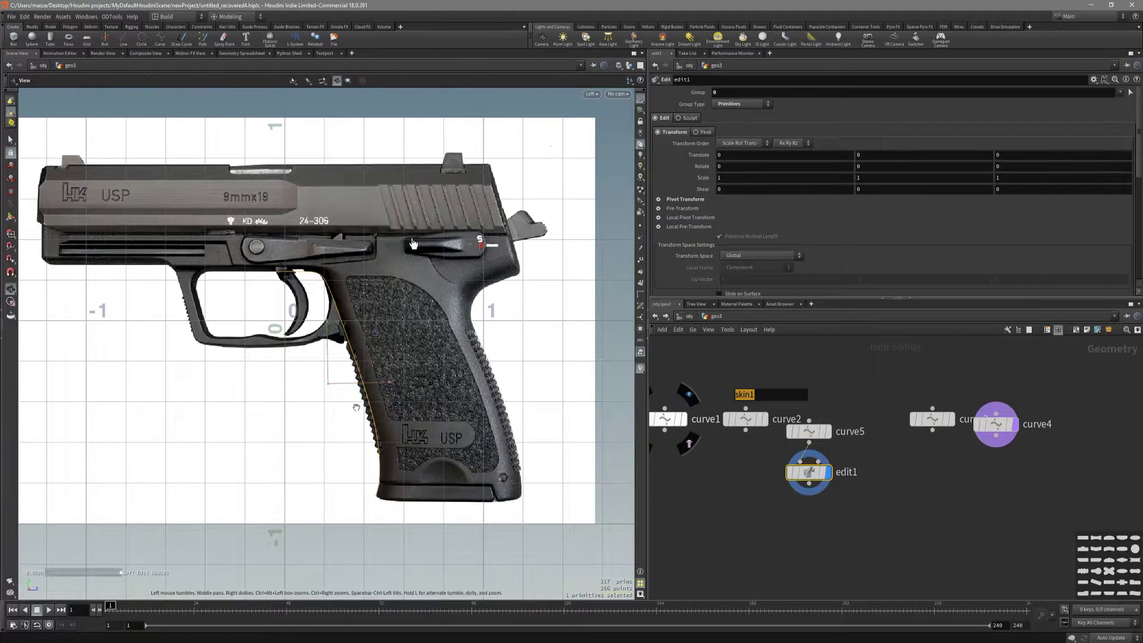
{"action": "key", "text": "space+1"}
{"action": "key", "text": "Return"}
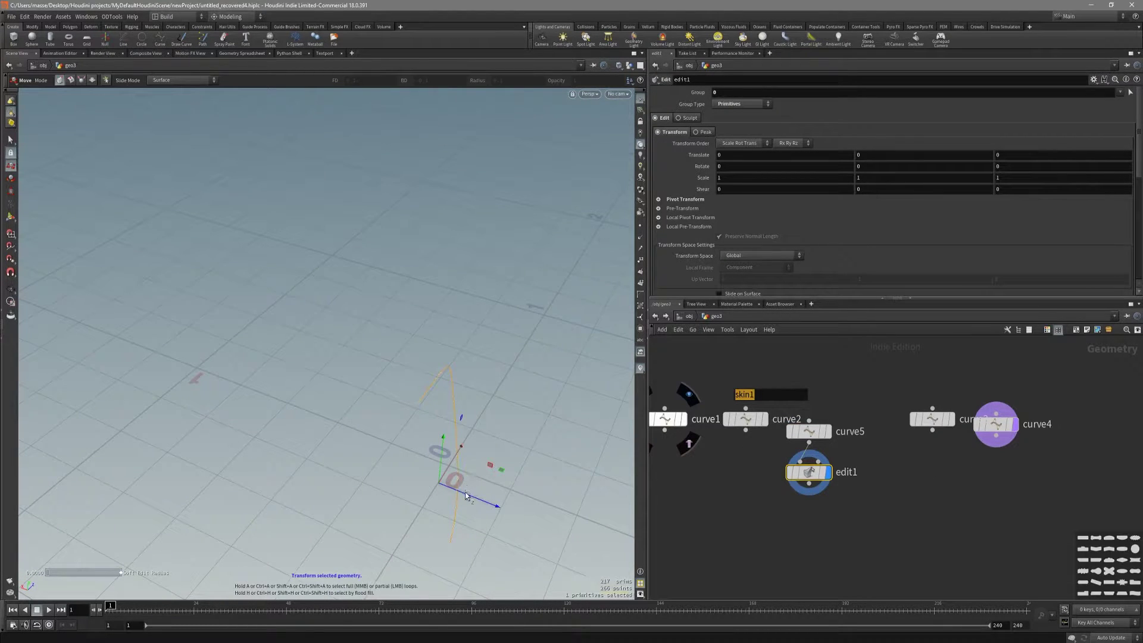
{"action": "left_click_drag", "start_coordinate": [466, 495], "coordinate": [409, 412], "text": "alt"}
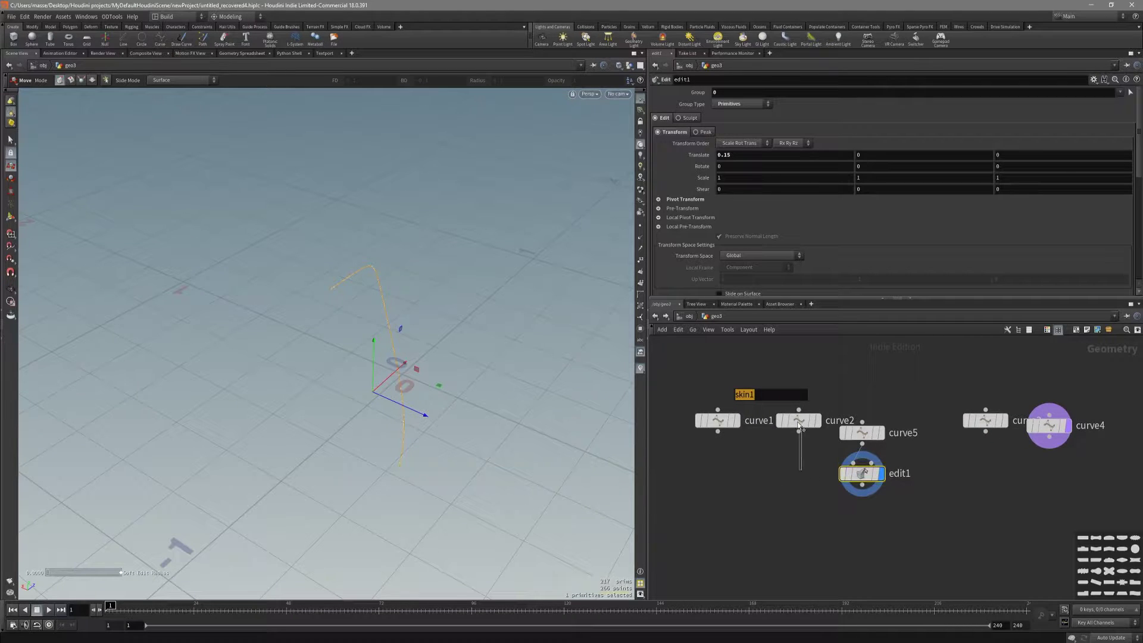
Step: Merge curve1, curve2 and the edited curve5 into one node and display the three front curves
{"action": "left_click", "coordinate": [799, 424], "text": "shift"}
{"action": "left_click", "coordinate": [714, 424], "text": "shift"}
{"action": "left_click", "coordinate": [718, 531]}
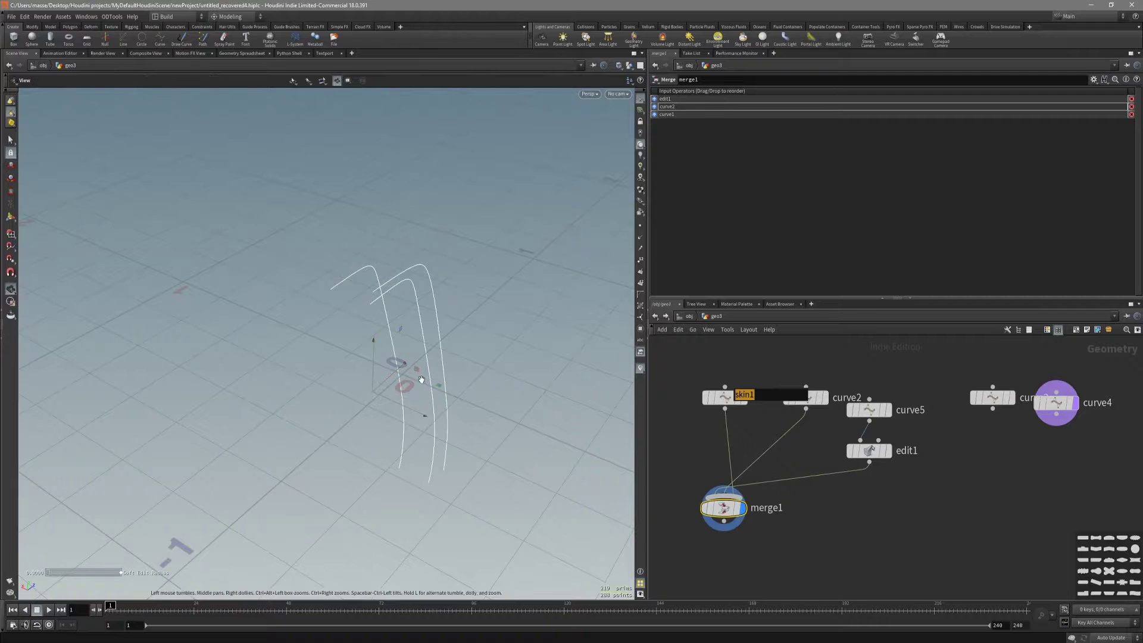
{"action": "left_click_drag", "start_coordinate": [412, 380], "coordinate": [418, 353]}
{"action": "key", "text": "t"}
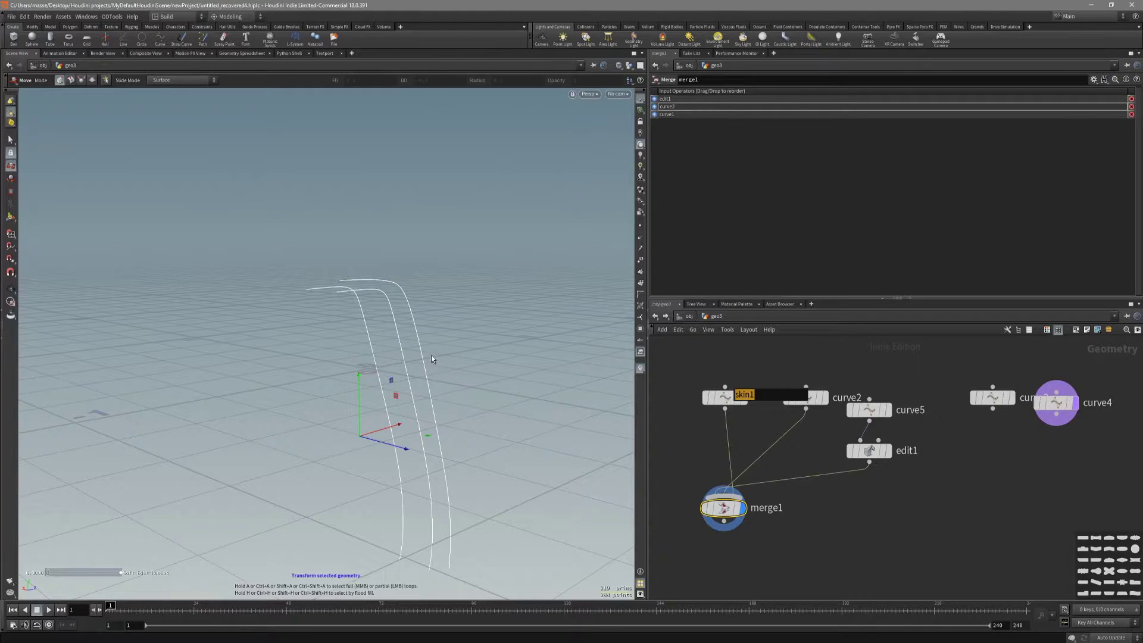
{"action": "left_click_drag", "start_coordinate": [409, 382], "coordinate": [347, 359], "text": "alt"}
{"action": "key", "text": "space+4"}
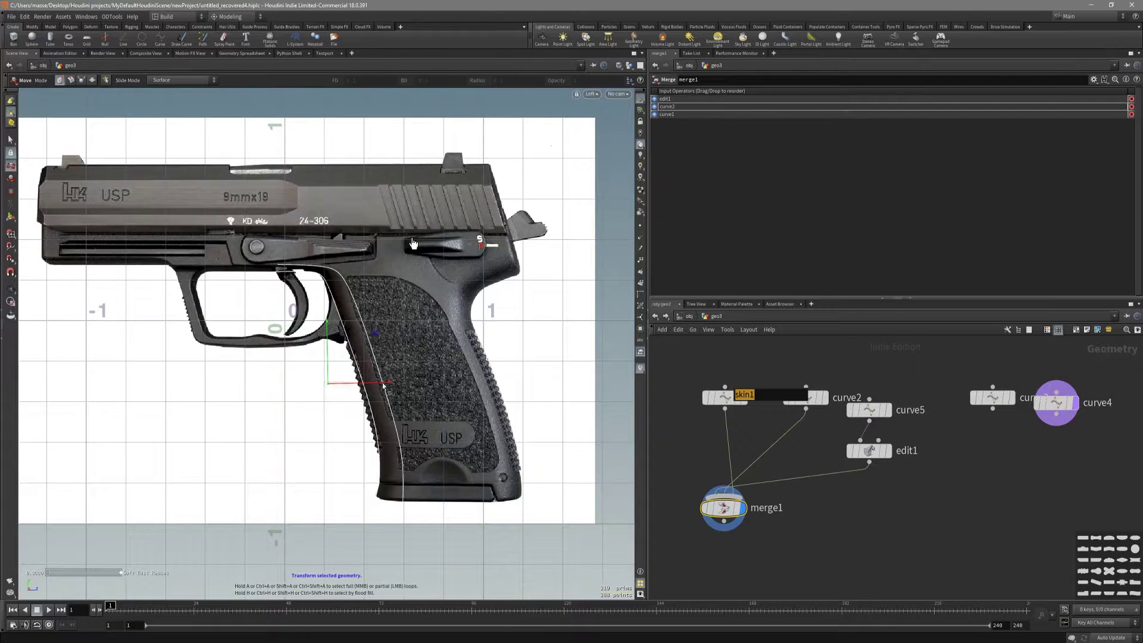
{"action": "scroll", "coordinate": [413, 243], "scroll_direction": "up", "scroll_amount": 3}
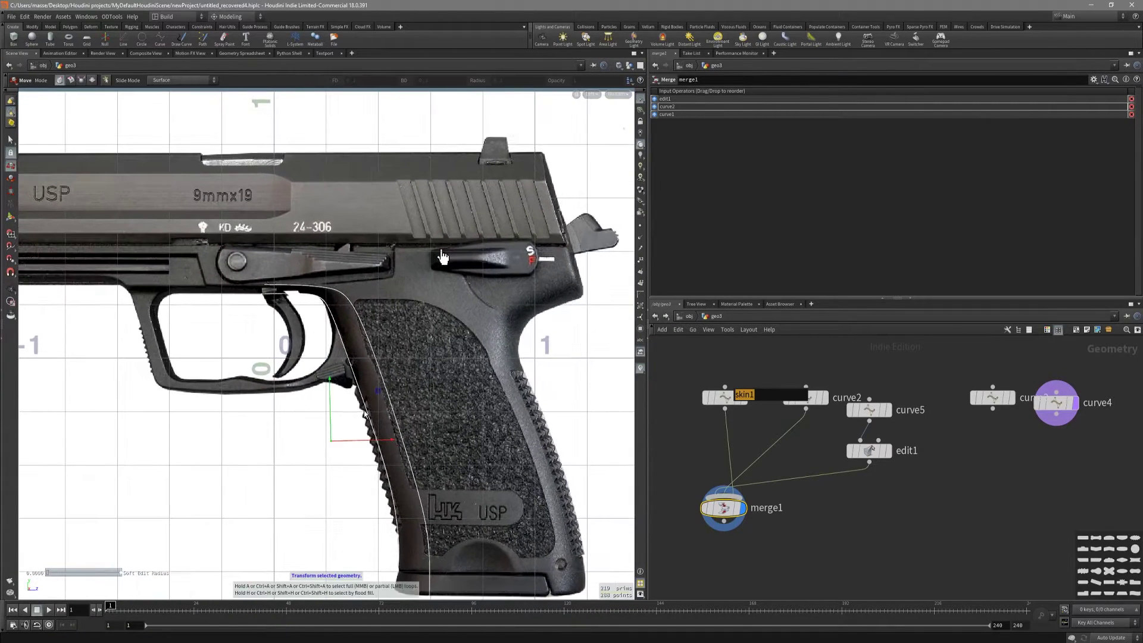
{"action": "middle_click_drag", "start_coordinate": [442, 257], "coordinate": [408, 258], "text": "alt"}
Step: Duplicate the edit1 node and curve4 for the rear side, connecting the copied curve to the copied Edit node
{"action": "middle_click_drag", "start_coordinate": [938, 499], "coordinate": [794, 508]}
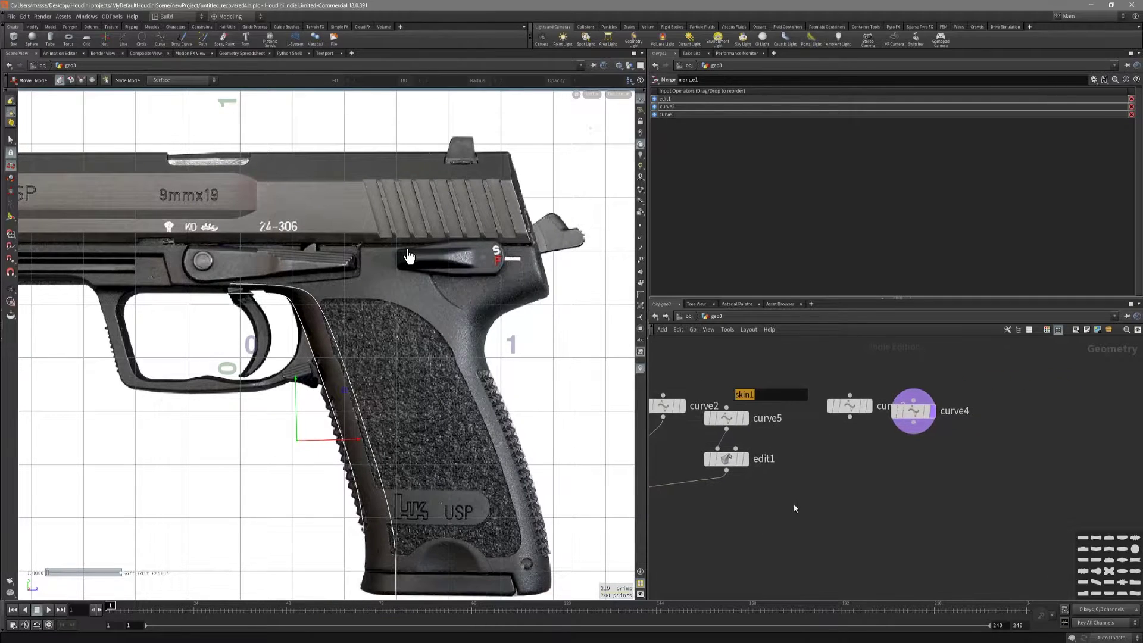
{"action": "scroll", "coordinate": [803, 518], "scroll_direction": "down", "scroll_amount": 2}
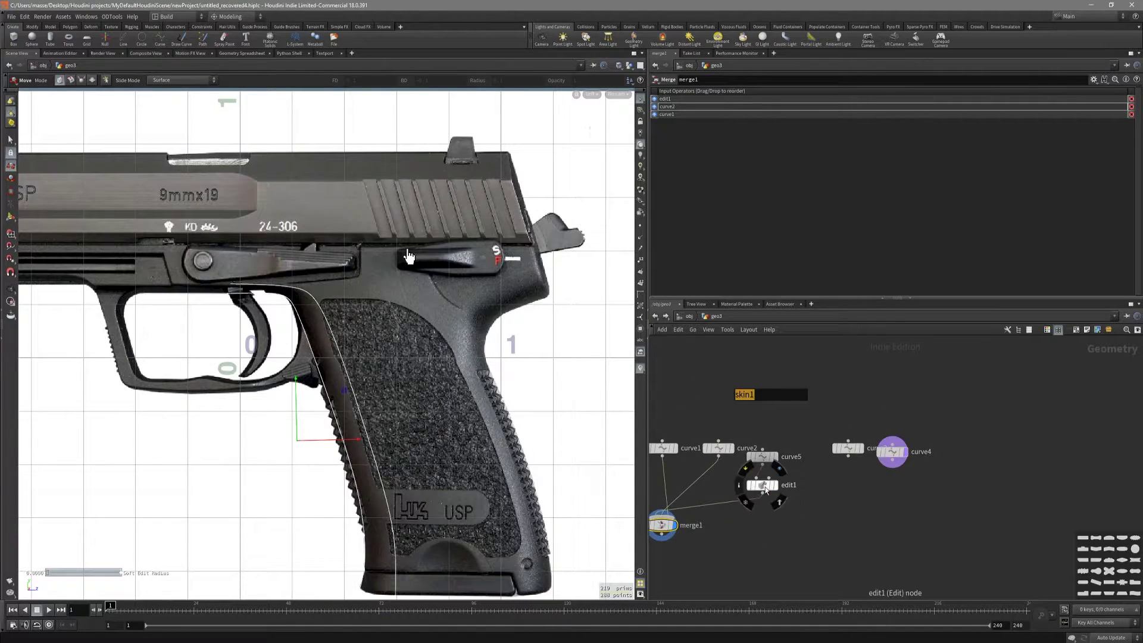
{"action": "left_click_drag", "start_coordinate": [762, 484], "coordinate": [927, 459], "text": "alt"}
{"action": "scroll", "coordinate": [941, 486], "scroll_direction": "up", "scroll_amount": 1}
{"action": "left_click", "coordinate": [881, 451]}
{"action": "key", "text": "ctrl+c"}
{"action": "key", "text": "ctrl+v"}
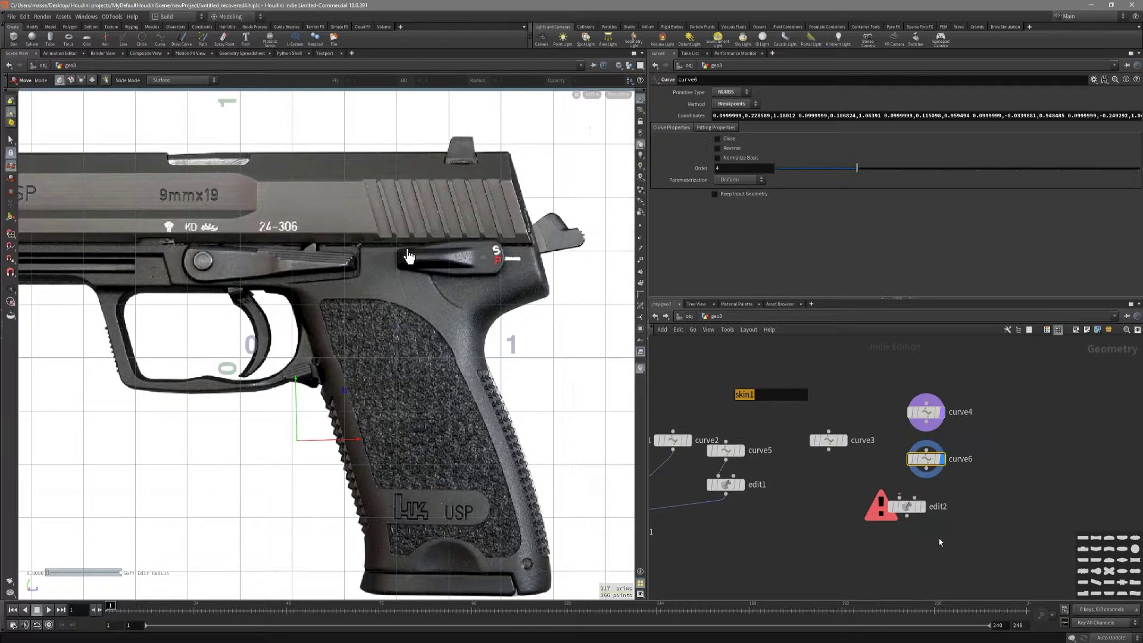
{"action": "left_click", "coordinate": [905, 498]}
{"action": "left_click_drag", "start_coordinate": [907, 506], "coordinate": [1003, 507]}
{"action": "left_click_drag", "start_coordinate": [926, 459], "coordinate": [969, 450]}
Step: Merge curve3, curve4 and the edit2 output into a second Merge node
{"action": "left_click_drag", "start_coordinate": [925, 412], "coordinate": [905, 466]}
{"action": "left_click_drag", "start_coordinate": [820, 420], "coordinate": [927, 503]}
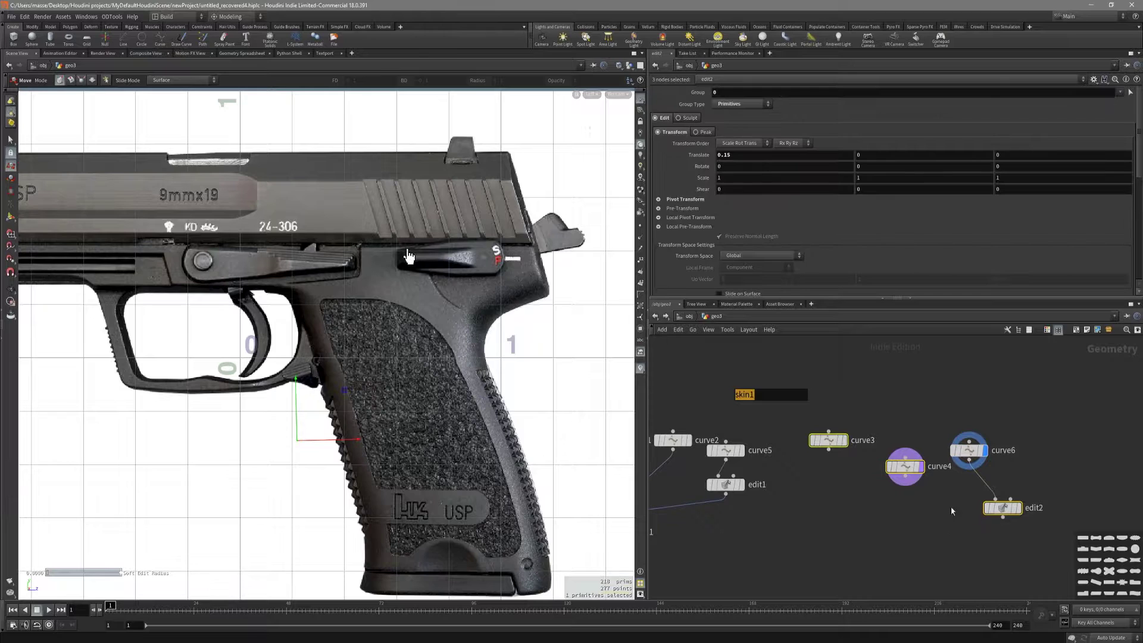
{"action": "left_click", "coordinate": [891, 546]}
{"action": "left_click", "coordinate": [887, 554]}
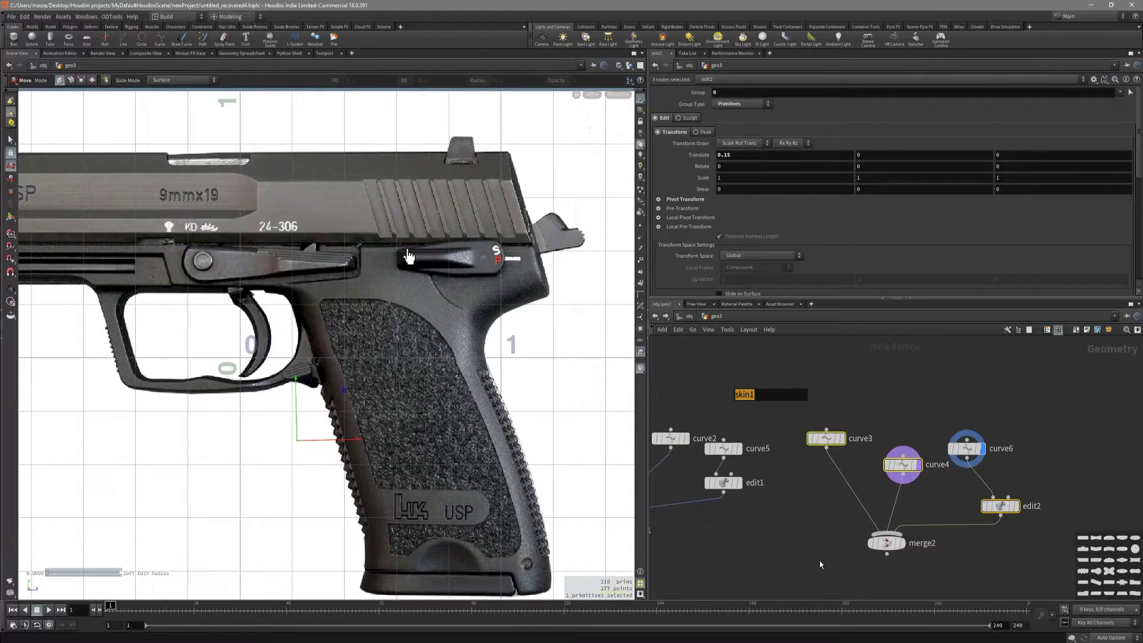
Step: Display the front merge and place both Merge nodes lower beneath their curve groups
{"action": "middle_click_drag", "start_coordinate": [820, 565], "coordinate": [891, 509]}
{"action": "left_click", "coordinate": [676, 472]}
{"action": "middle_click_drag", "start_coordinate": [833, 547], "coordinate": [861, 526]}
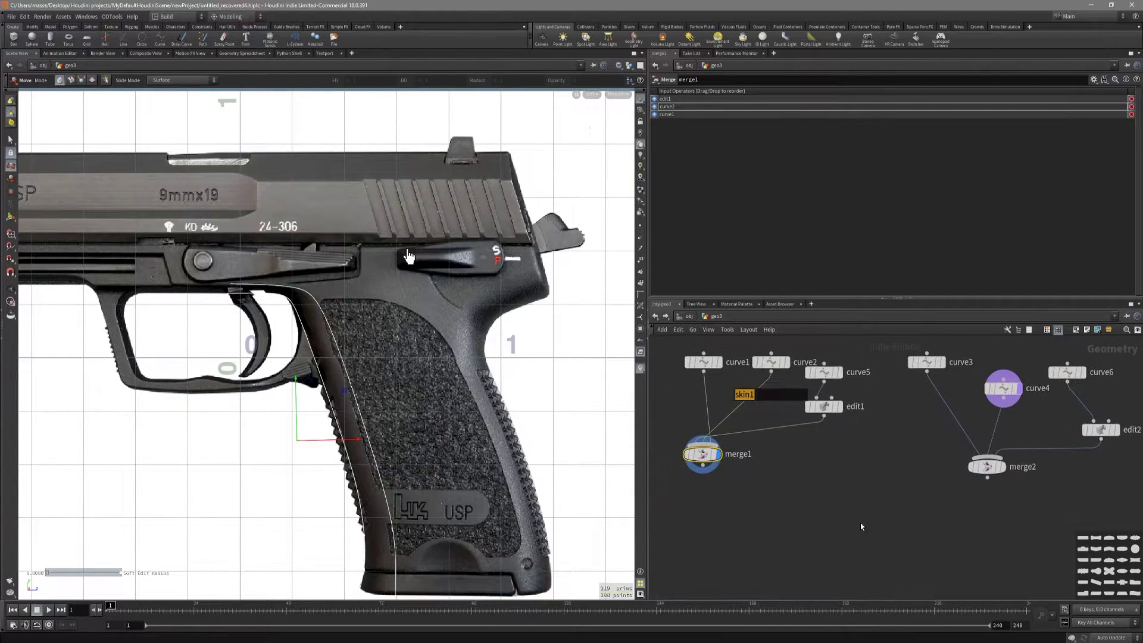
{"action": "left_click_drag", "start_coordinate": [991, 474], "coordinate": [995, 512]}
{"action": "left_click_drag", "start_coordinate": [705, 458], "coordinate": [761, 529]}
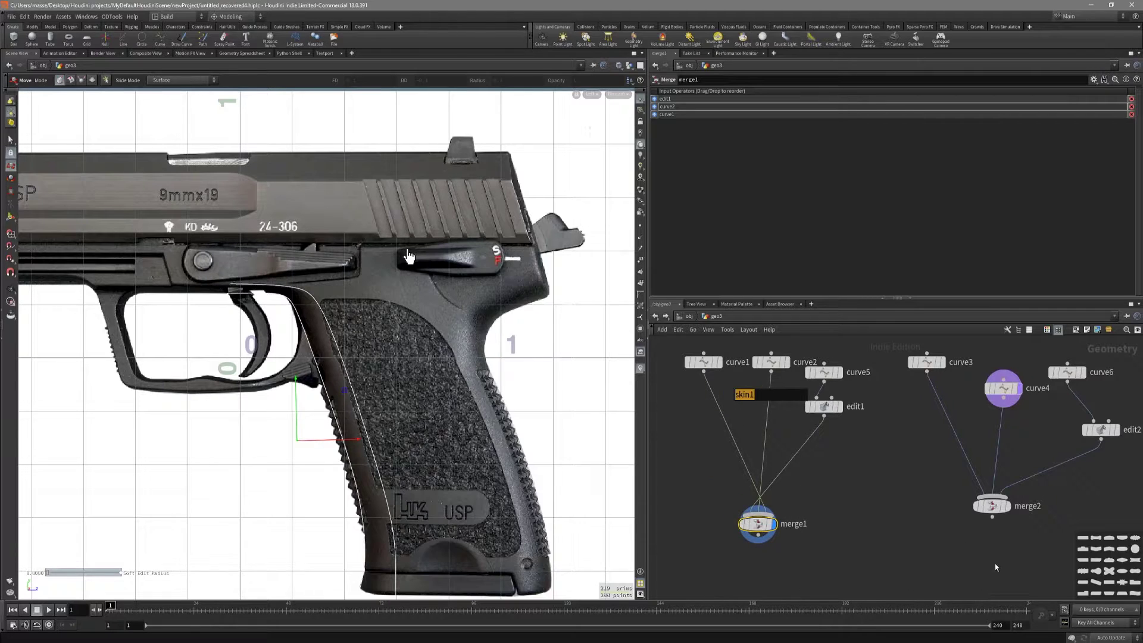
{"action": "scroll", "coordinate": [996, 567], "scroll_direction": "down", "scroll_amount": 2}
{"action": "left_click_drag", "start_coordinate": [950, 462], "coordinate": [950, 481]}
Step: Combine the front and rear merges in a third Merge node and display all grip curves
{"action": "left_click_drag", "start_coordinate": [1009, 539], "coordinate": [772, 489]}
{"action": "key", "text": "Tab"}
{"action": "type", "text": "merge"}
{"action": "key", "text": "Return"}
{"action": "left_click", "coordinate": [834, 549]}
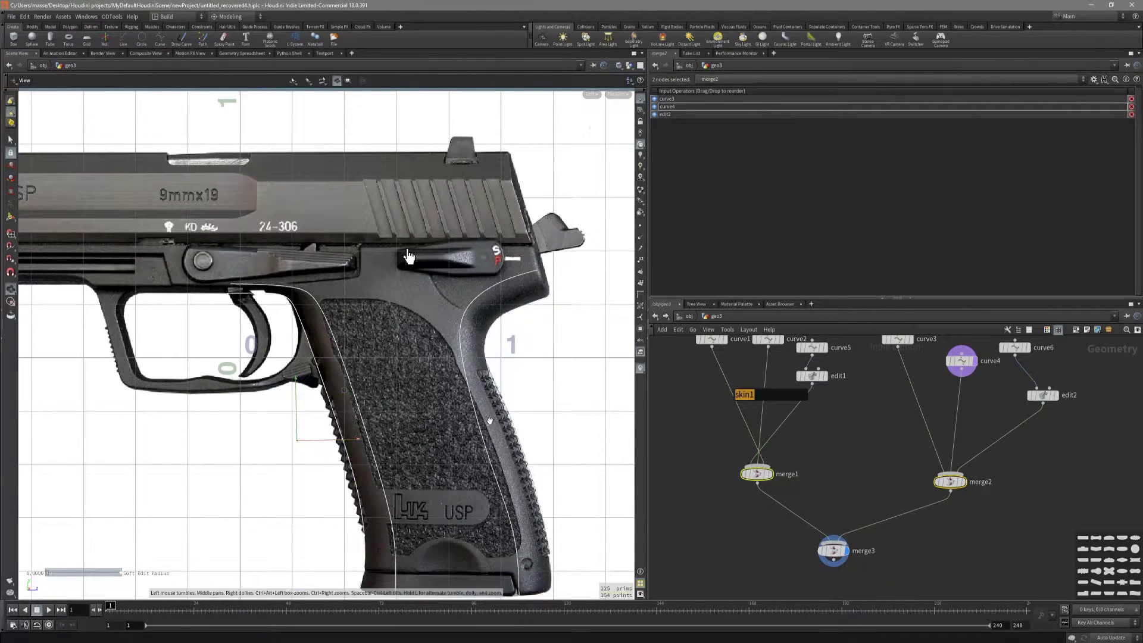
{"action": "left_click_drag", "start_coordinate": [408, 256], "coordinate": [388, 339]}
{"action": "left_click_drag", "start_coordinate": [387, 339], "coordinate": [381, 342]}
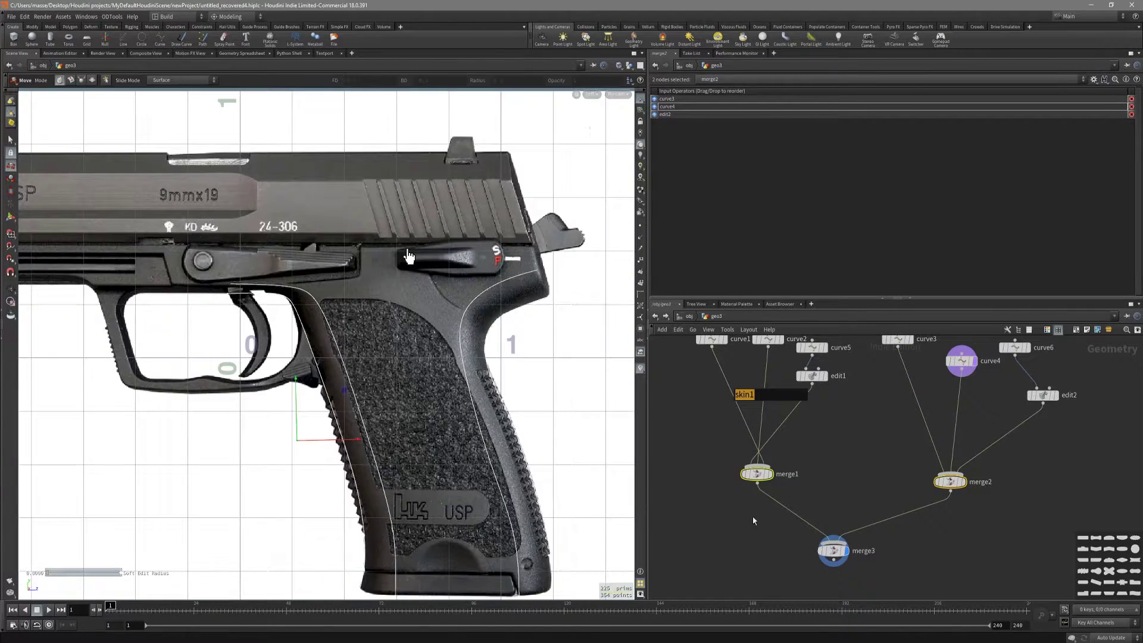
Step: Place the merge3 node further below the front and rear merges in the network
{"action": "scroll", "coordinate": [753, 521], "scroll_direction": "down", "scroll_amount": 2}
{"action": "middle_click_drag", "start_coordinate": [753, 520], "coordinate": [773, 476]}
{"action": "scroll", "coordinate": [774, 476], "scroll_direction": "up", "scroll_amount": 3}
{"action": "middle_click_drag", "start_coordinate": [750, 522], "coordinate": [751, 542]}
{"action": "left_click_drag", "start_coordinate": [793, 503], "coordinate": [828, 542]}
{"action": "middle_click_drag", "start_coordinate": [829, 542], "coordinate": [849, 558]}
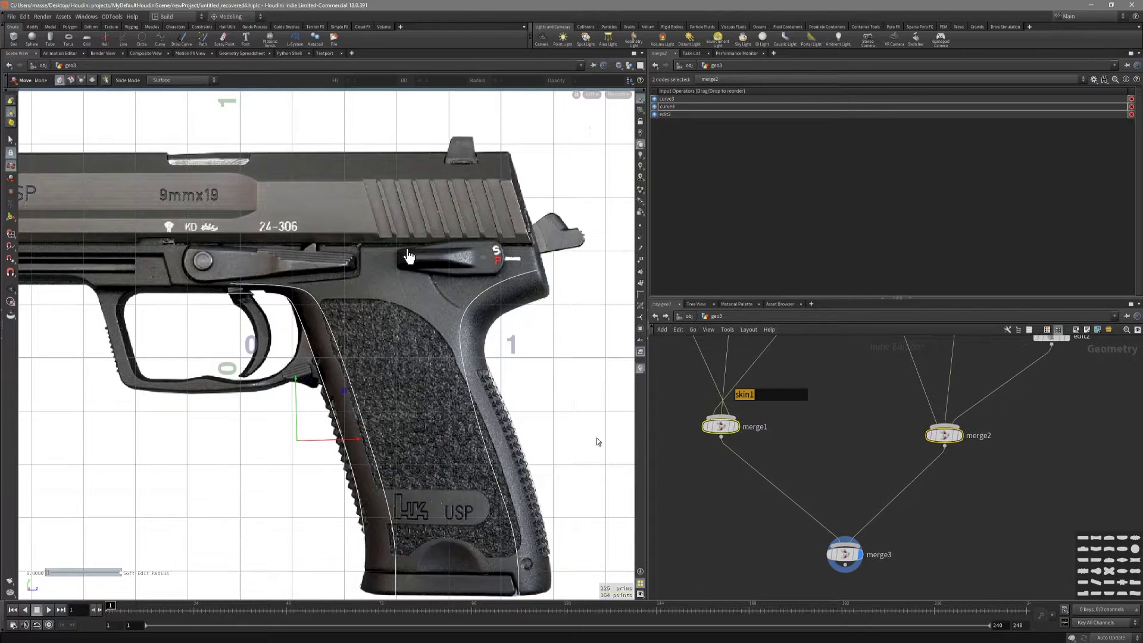
Step: Display merge1 and insert a Skin node between it and merge3
{"action": "middle_click_drag", "start_coordinate": [344, 334], "coordinate": [481, 330]}
{"action": "scroll", "coordinate": [481, 330], "scroll_direction": "up", "scroll_amount": 3}
{"action": "left_click", "coordinate": [762, 456]}
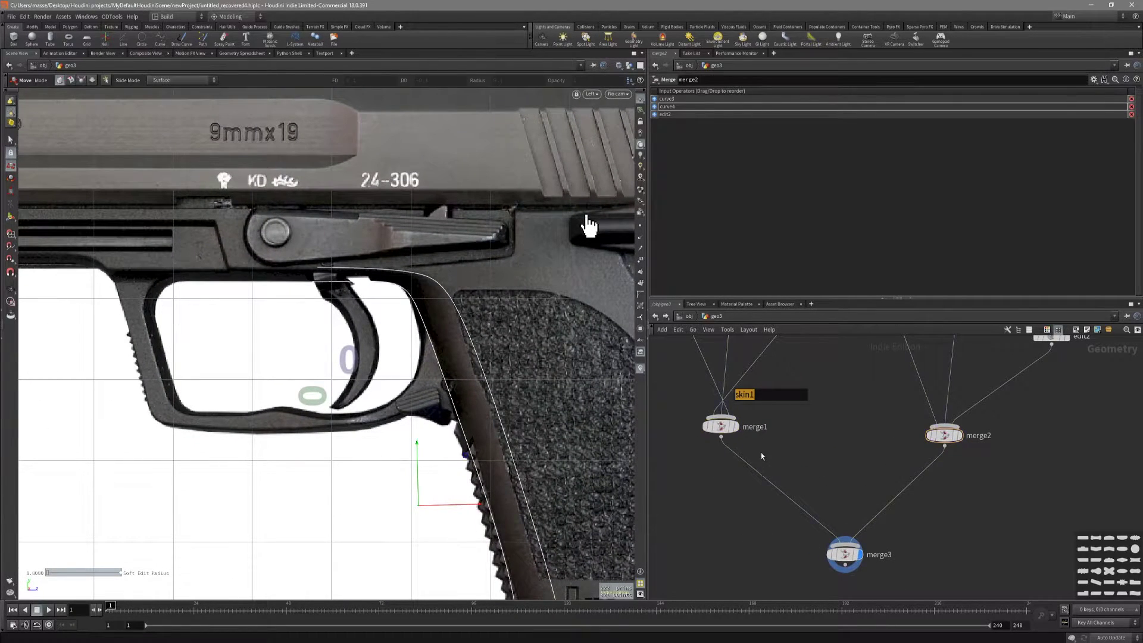
{"action": "left_click", "coordinate": [721, 431]}
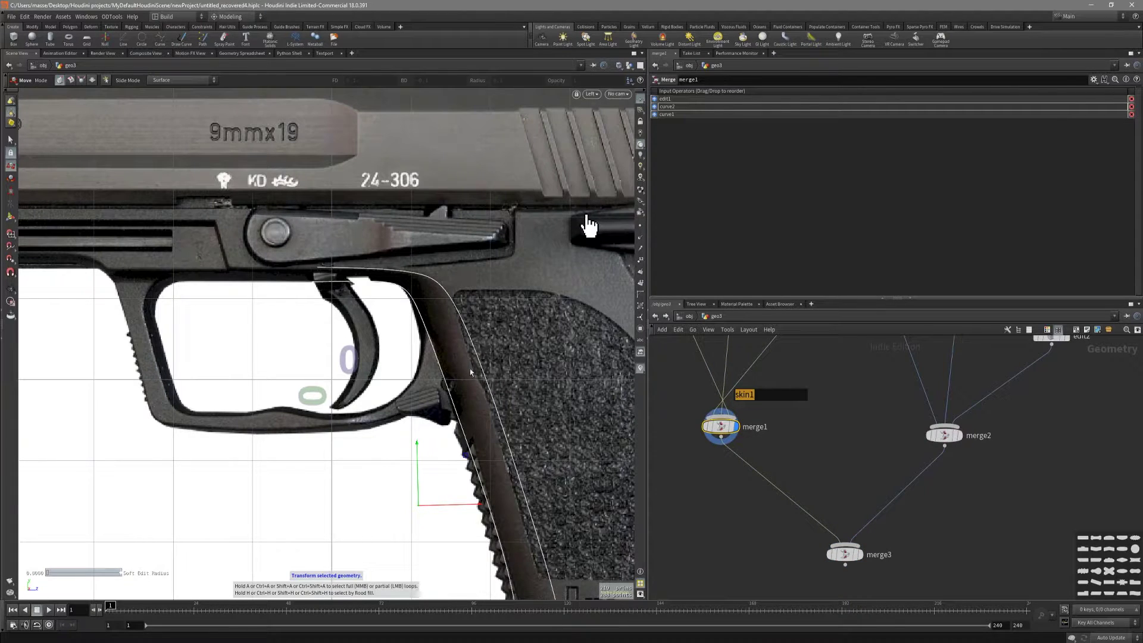
{"action": "middle_click_drag", "start_coordinate": [755, 470], "coordinate": [748, 480]}
{"action": "key", "text": "Tab"}
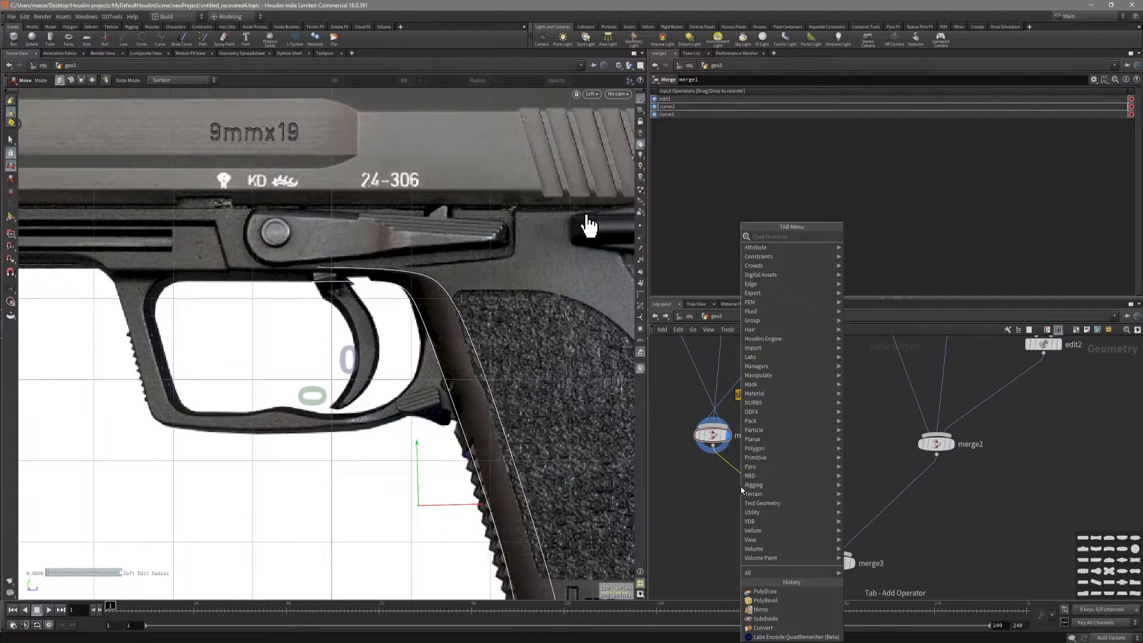
{"action": "type", "text": "skin"}
{"action": "key", "text": "Return"}
{"action": "left_click", "coordinate": [741, 489]}
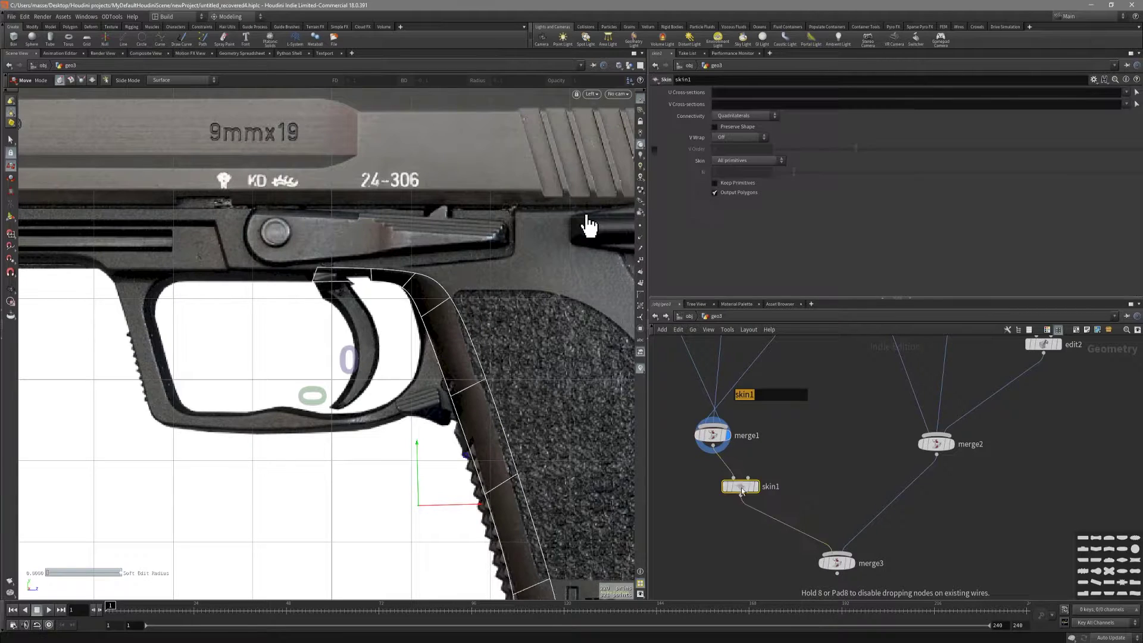
Step: Display the skin1 surface and examine it in perspective and against the reference image alongside the front curves
{"action": "key", "text": "space+1"}
{"action": "left_click_drag", "start_coordinate": [446, 372], "coordinate": [524, 362]}
{"action": "key", "text": "space+4"}
{"action": "middle_click_drag", "start_coordinate": [470, 371], "coordinate": [461, 359]}
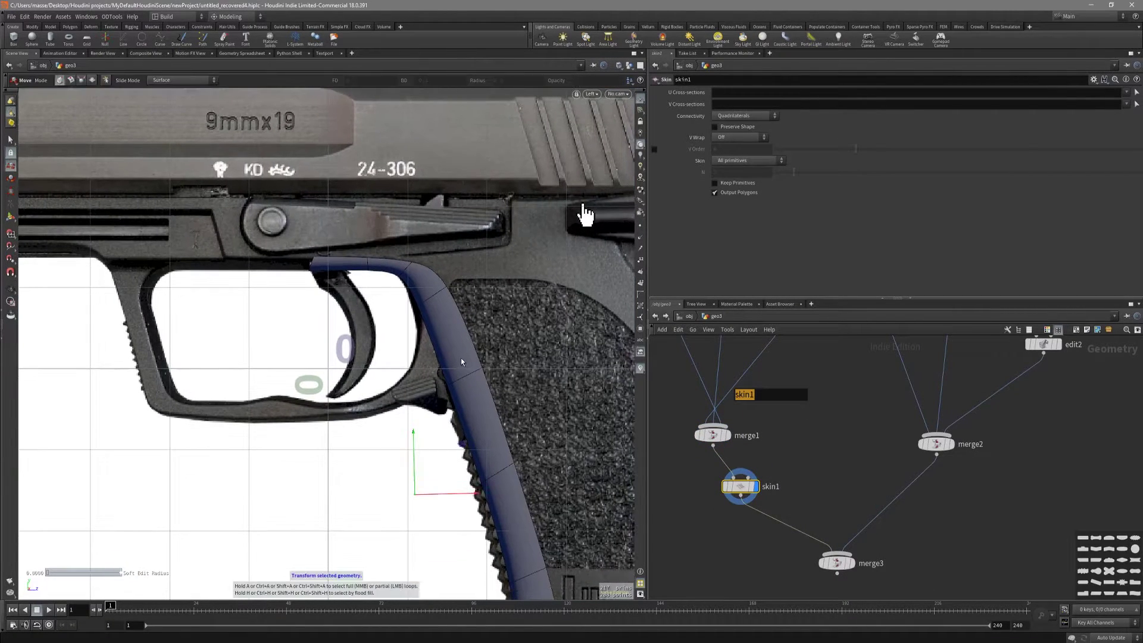
{"action": "key", "text": "t"}
{"action": "key", "text": "space+1"}
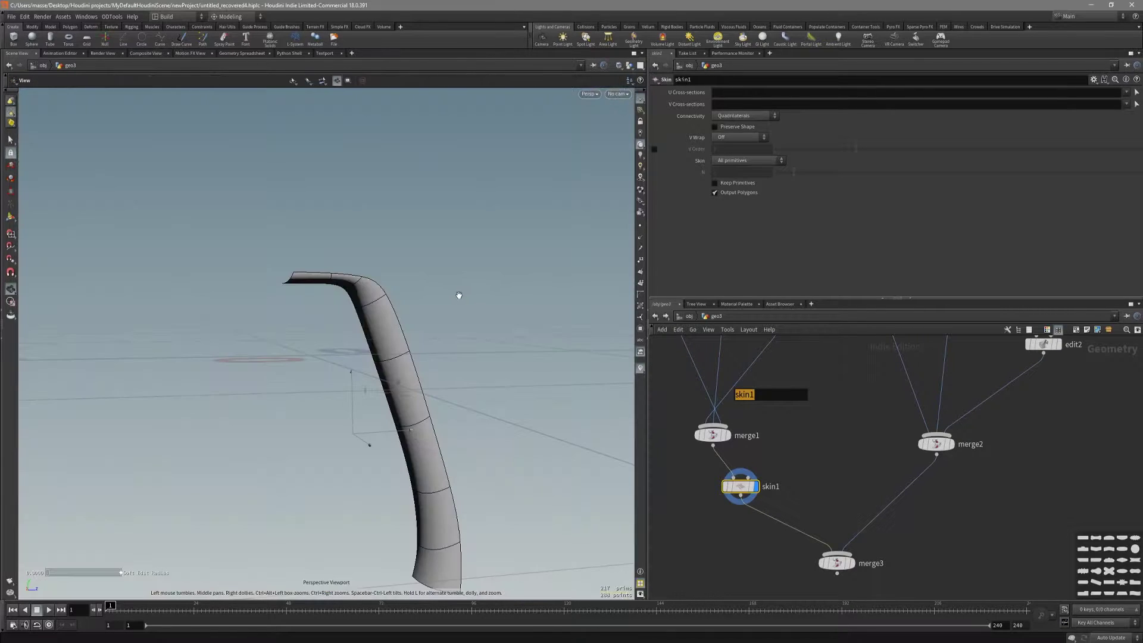
{"action": "left_click_drag", "start_coordinate": [459, 296], "coordinate": [443, 352]}
{"action": "left_click", "coordinate": [711, 439]}
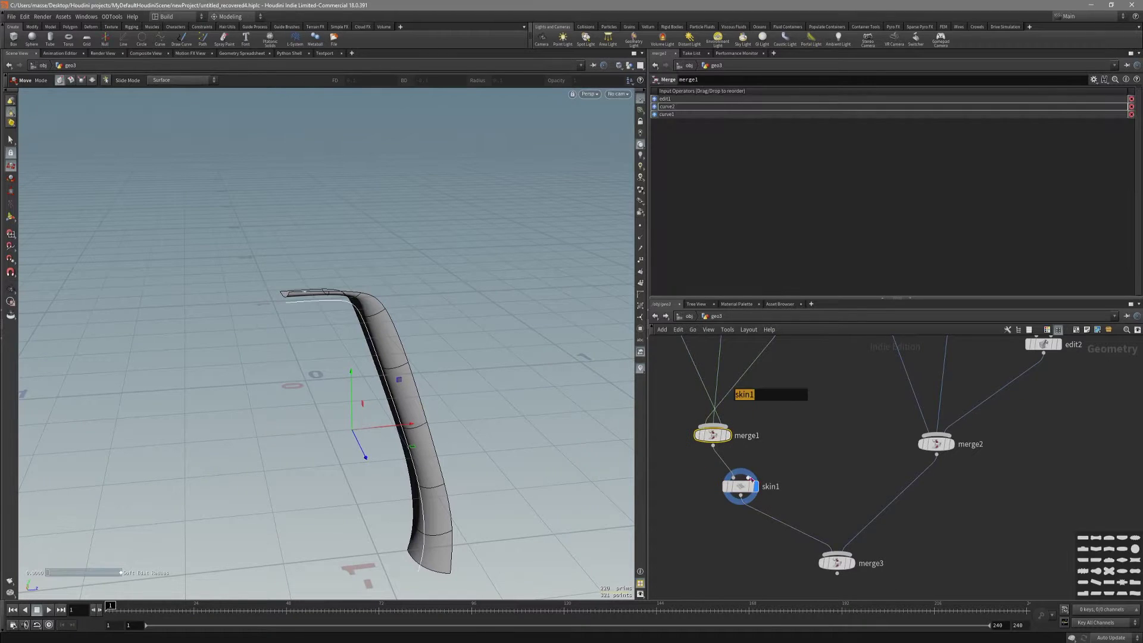
{"action": "left_click", "coordinate": [741, 486]}
{"action": "left_click_drag", "start_coordinate": [439, 423], "coordinate": [396, 425]}
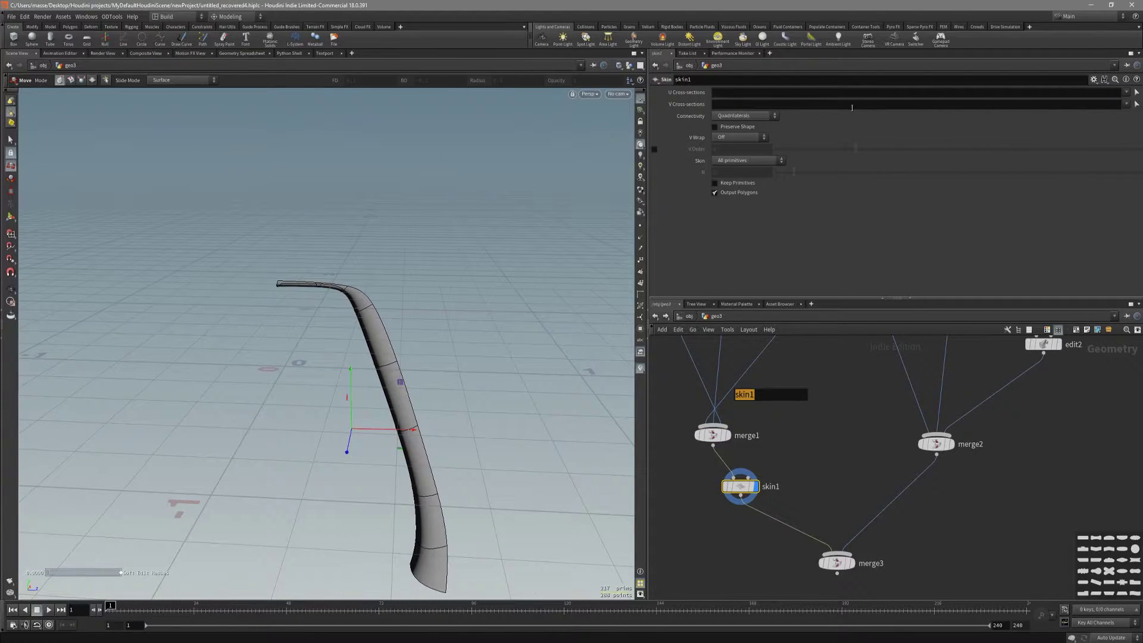
Step: Set skin1's U cross-sections to the three front curves in the order 2 1 0
{"action": "left_click", "coordinate": [1137, 93]}
{"action": "left_click_drag", "start_coordinate": [435, 381], "coordinate": [420, 336]}
{"action": "left_click", "coordinate": [403, 355]}
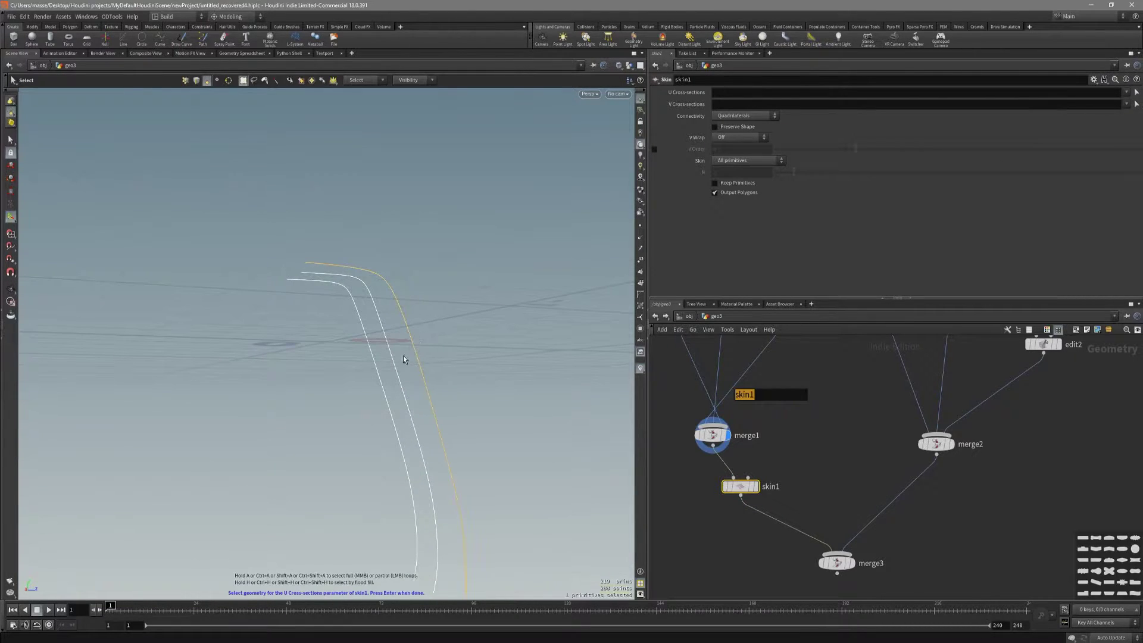
{"action": "key", "text": "Return"}
{"action": "left_click", "coordinate": [590, 94]}
{"action": "left_click", "coordinate": [589, 179]}
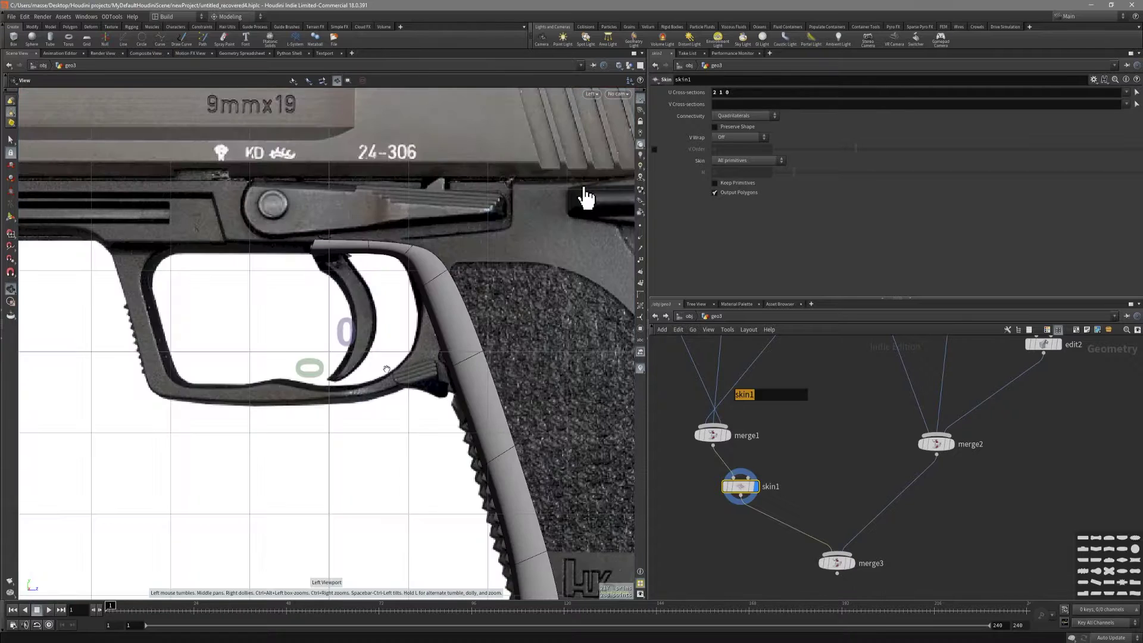
{"action": "scroll", "coordinate": [569, 213], "scroll_direction": "down", "scroll_amount": 3}
{"action": "key", "text": "space+1"}
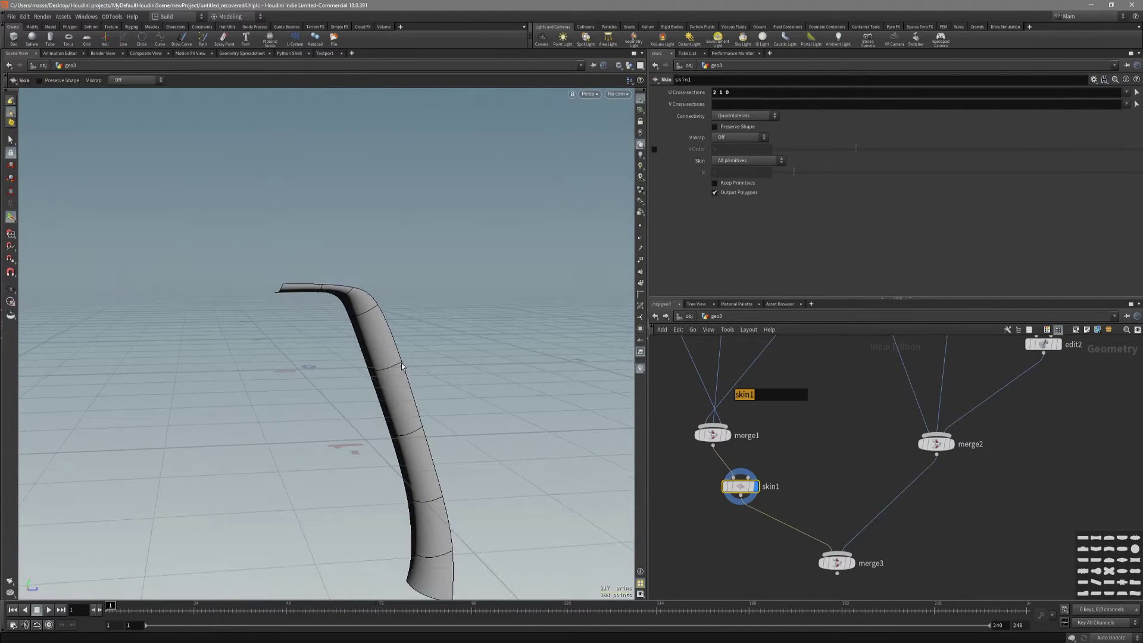
{"action": "key", "text": "space+4"}
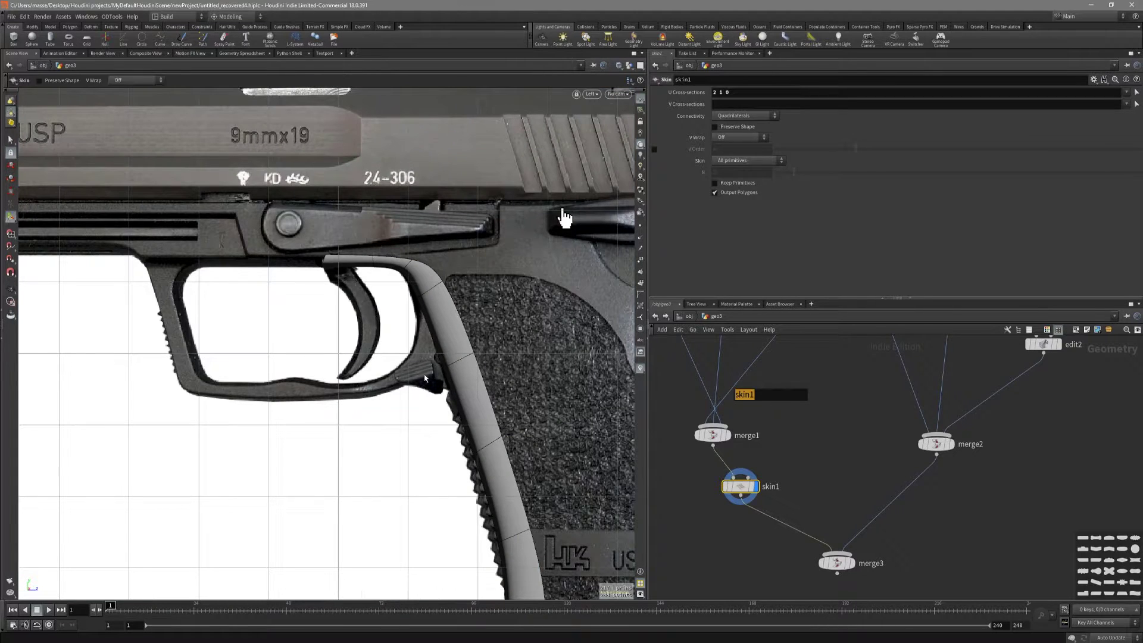
{"action": "key", "text": "space+1"}
{"action": "key", "text": "space+4"}
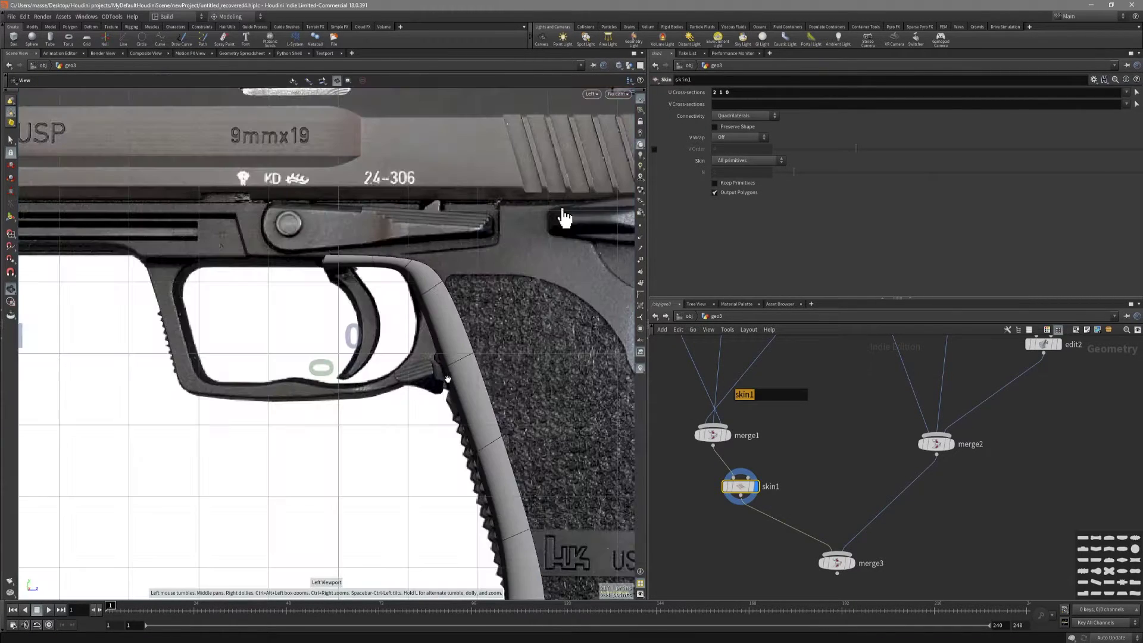
{"action": "scroll", "coordinate": [515, 389], "scroll_direction": "down", "scroll_amount": 2}
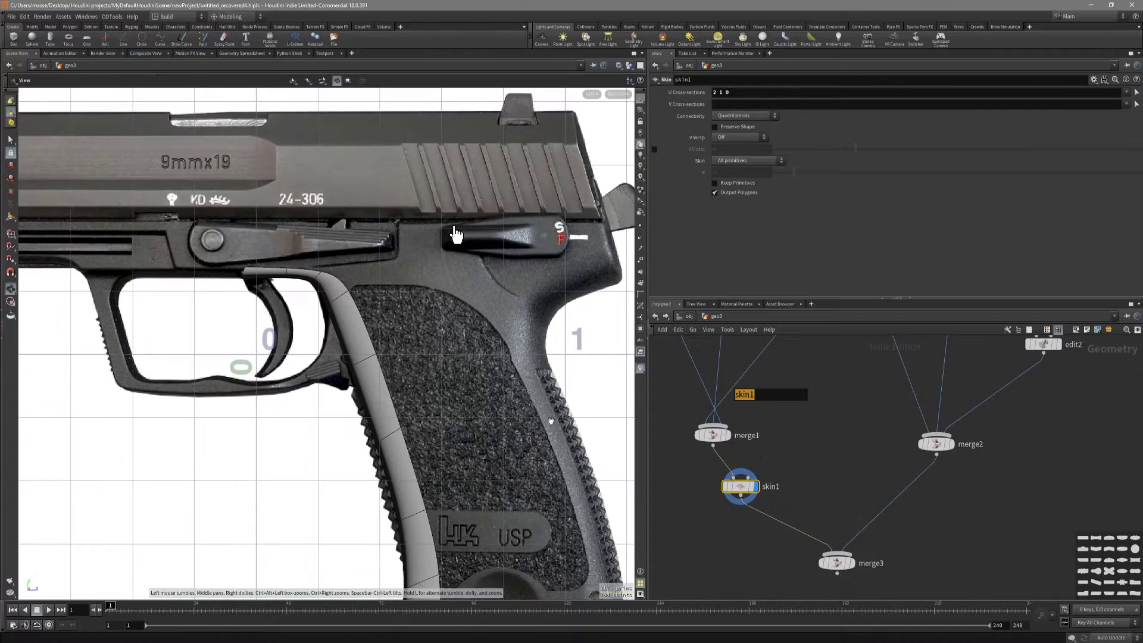
Step: Duplicate skin1 between merge2 and merge3 and display the rear grip surface in perspective
{"action": "middle_click_drag", "start_coordinate": [780, 491], "coordinate": [749, 487]}
{"action": "left_click_drag", "start_coordinate": [748, 487], "coordinate": [907, 487], "text": "alt"}
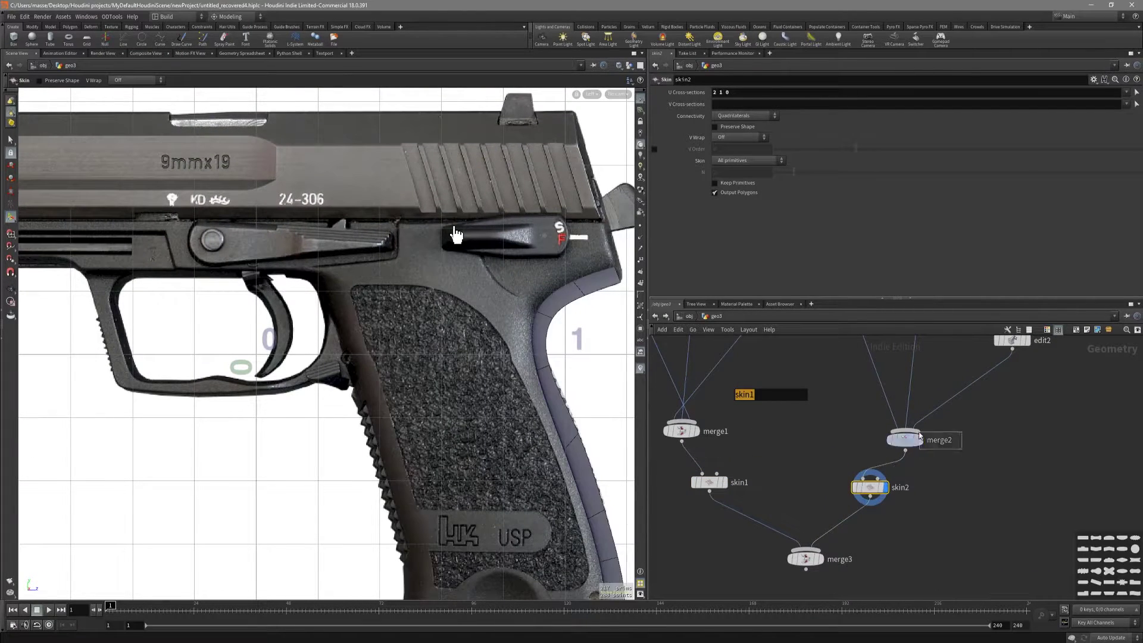
{"action": "left_click", "coordinate": [904, 440]}
{"action": "left_click", "coordinate": [875, 489]}
{"action": "key", "text": "space+1"}
{"action": "left_click_drag", "start_coordinate": [470, 402], "coordinate": [556, 301]}
{"action": "key", "text": "Return"}
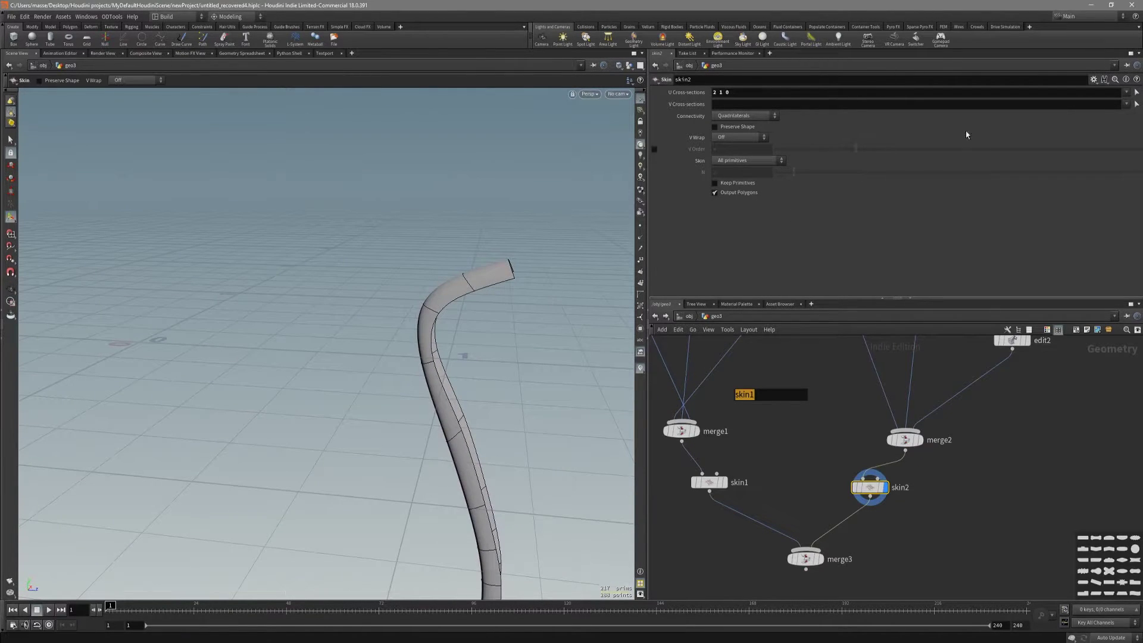
Step: Reselect skin2's U cross-sections as the three rear curves in the order 1 0 2 and check the surface
{"action": "left_click_drag", "start_coordinate": [542, 341], "coordinate": [488, 333]}
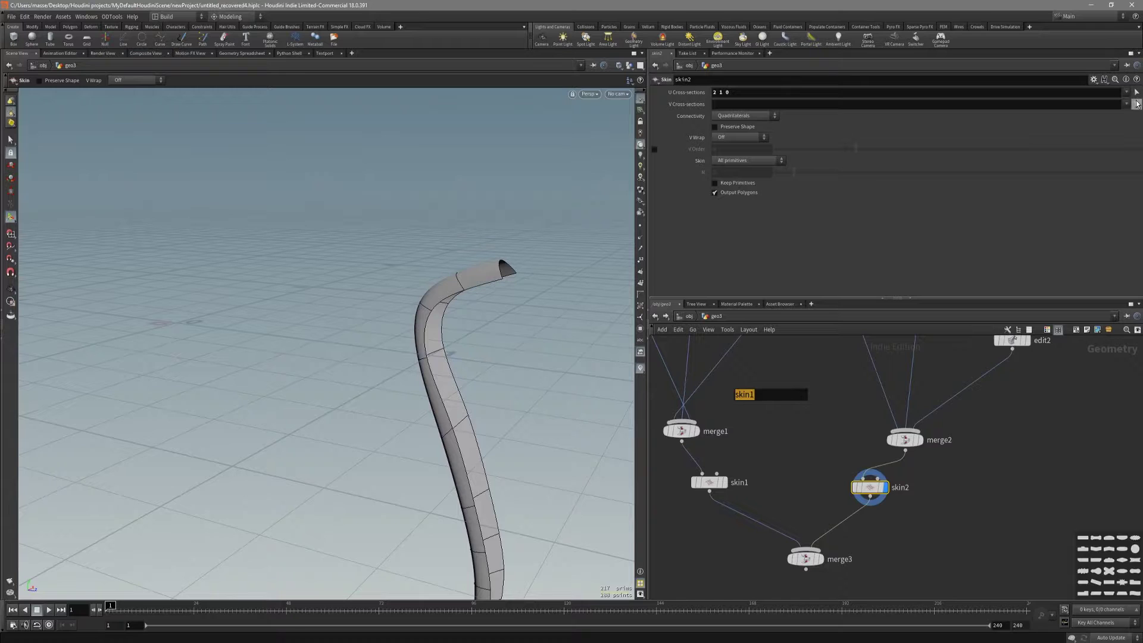
{"action": "left_click", "coordinate": [1137, 93]}
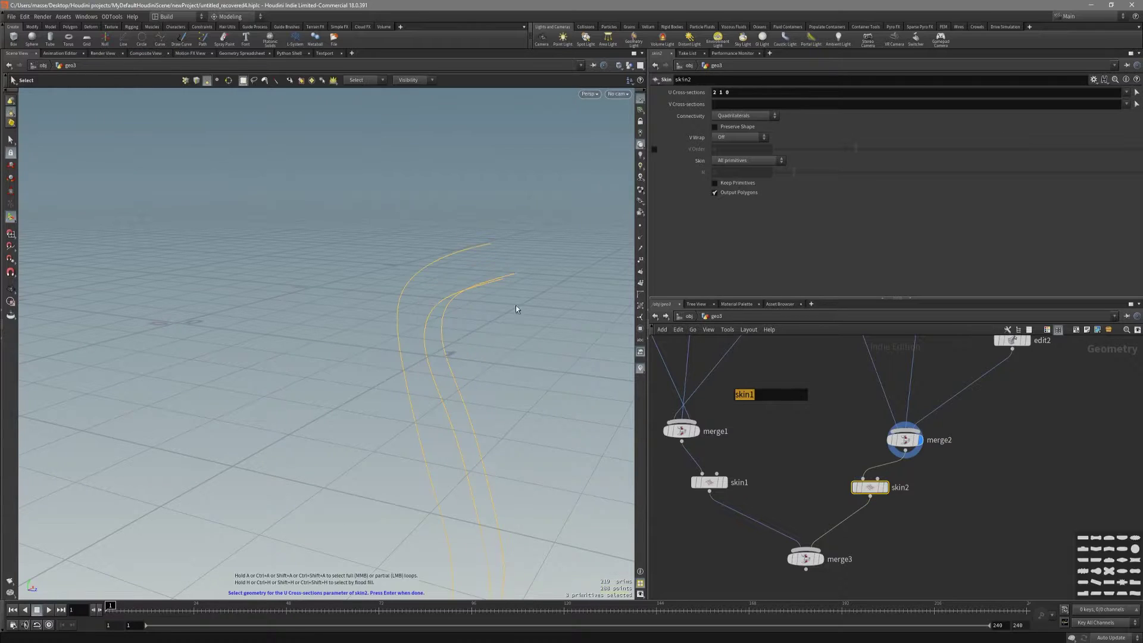
{"action": "left_click", "coordinate": [424, 332], "text": "shift"}
{"action": "left_click", "coordinate": [444, 333], "text": "shift"}
{"action": "key", "text": "Return"}
{"action": "key", "text": "space+4"}
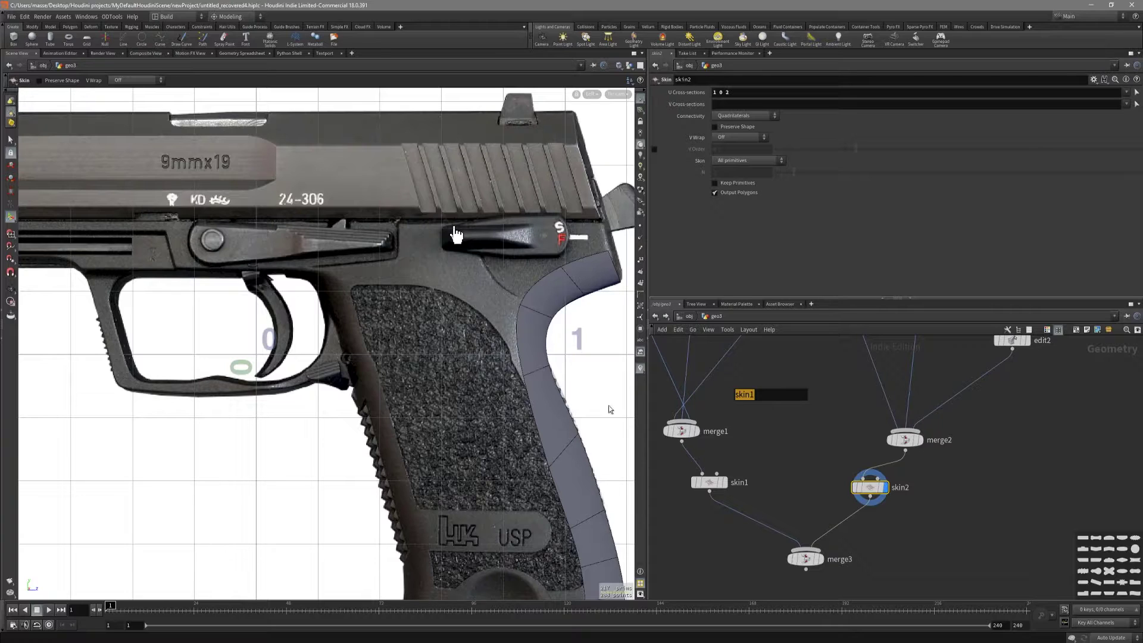
{"action": "middle_click_drag", "start_coordinate": [800, 472], "coordinate": [784, 450]}
{"action": "key", "text": "space+1"}
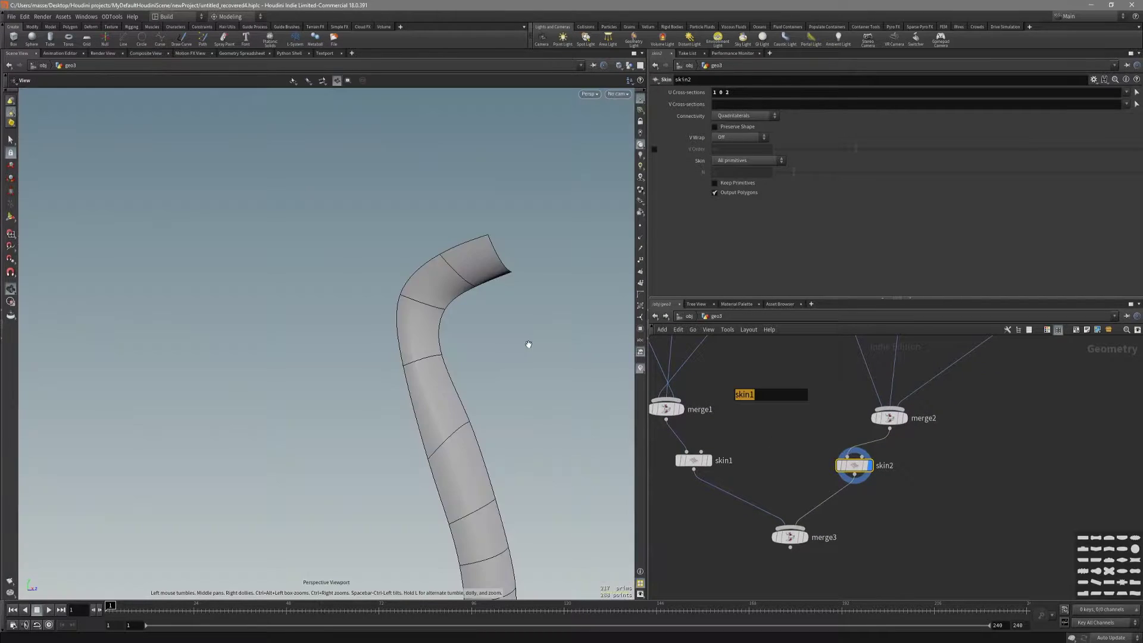
Step: Set skin2's U cross-sections to the rear curves as 2 0-1
{"action": "left_click", "coordinate": [1137, 92]}
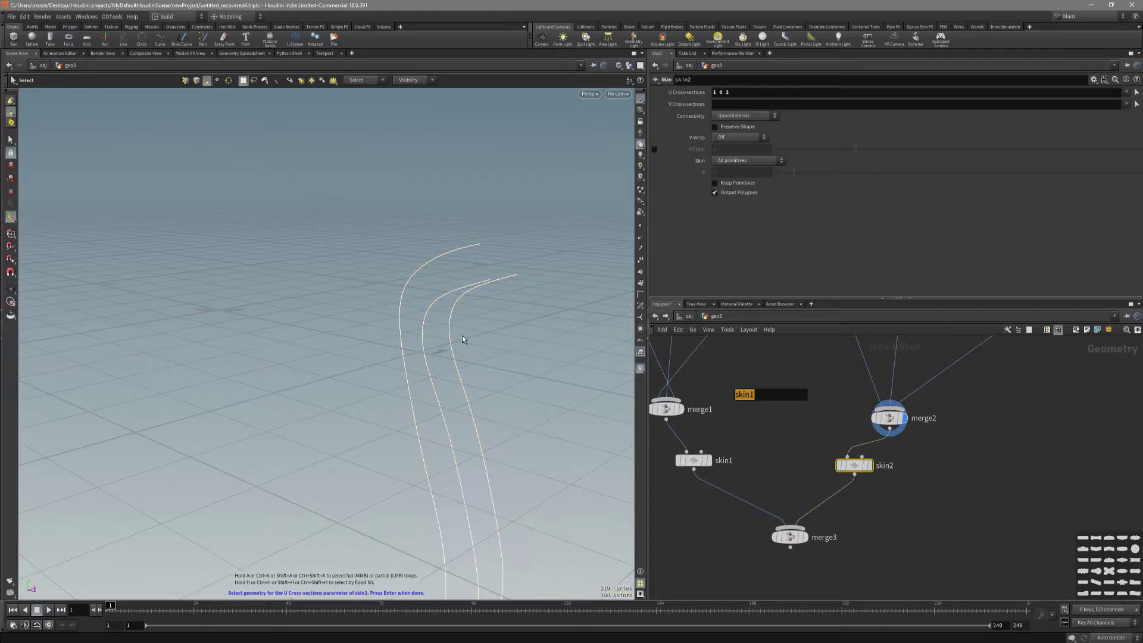
{"action": "left_click", "coordinate": [405, 360], "text": "ctrl"}
{"action": "key", "text": "Return"}
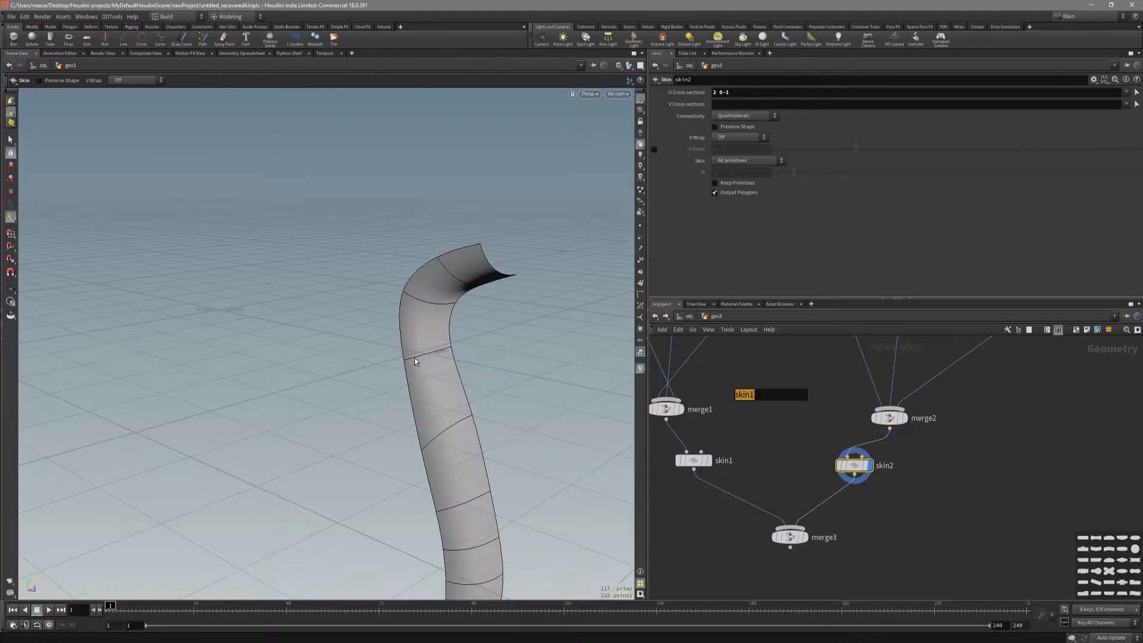
Step: Display merge3 in the left view to compare both skinned grip surfaces with the reference image
{"action": "key", "text": "space+3"}
{"action": "left_click", "coordinate": [789, 536]}
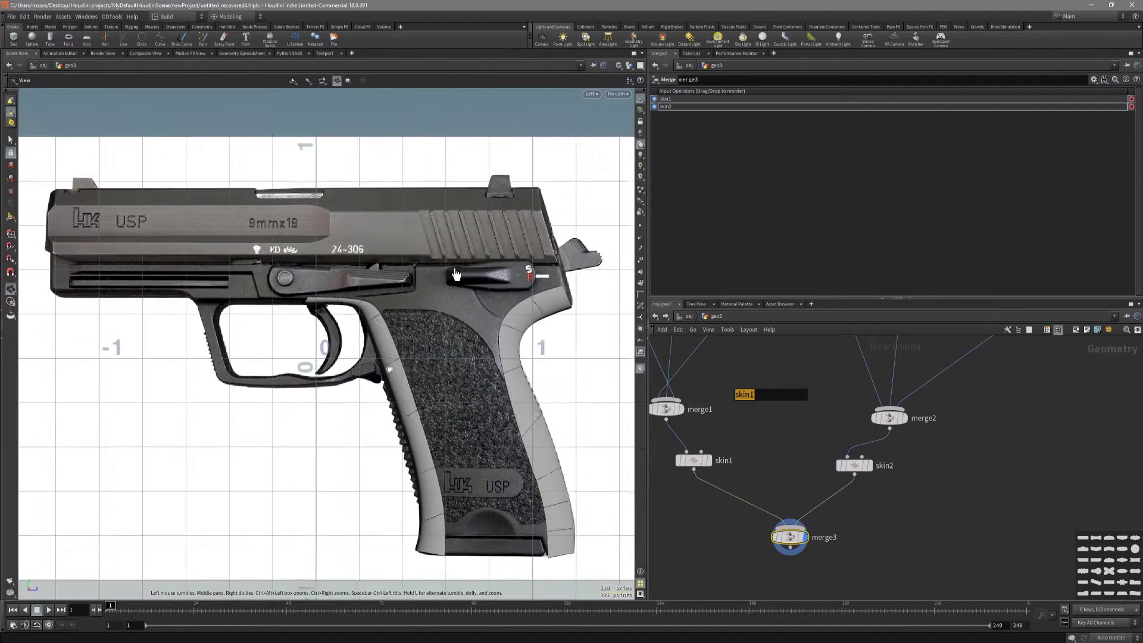
{"action": "middle_click_drag", "start_coordinate": [759, 535], "coordinate": [769, 462]}
{"action": "mouse_move", "coordinate": [310, 369]}
{"action": "middle_mouse_down"}
{"action": "mouse_move", "coordinate": [296, 329]}
{"action": "mouse_move", "coordinate": [324, 357]}
{"action": "middle_mouse_up"}
{"action": "key", "text": "Escape"}
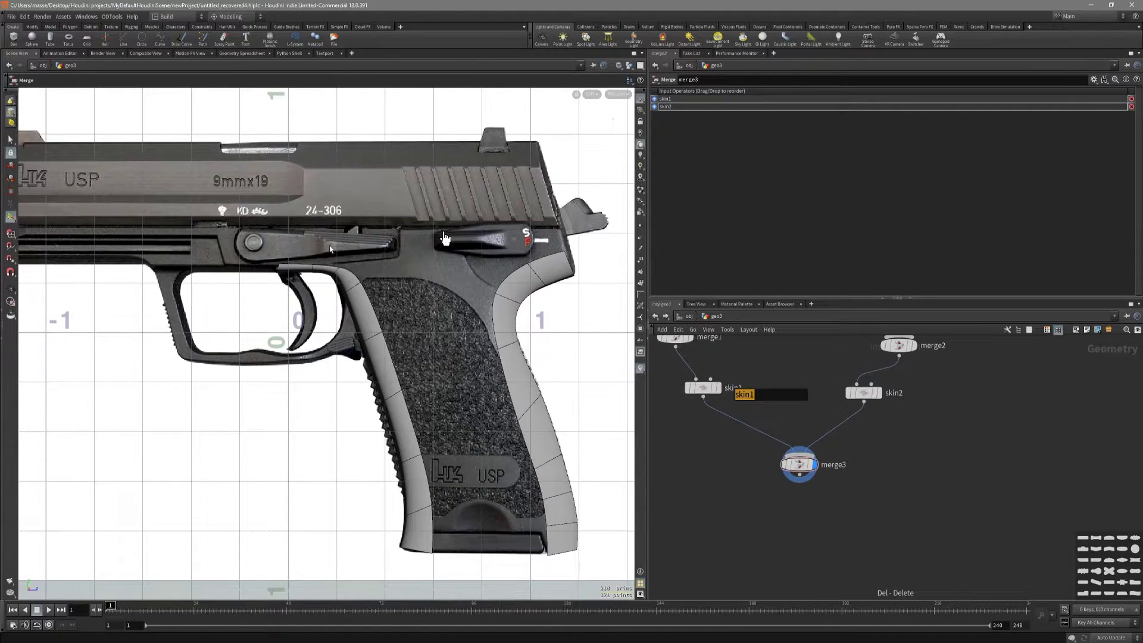
{"action": "middle_click_drag", "start_coordinate": [468, 335], "coordinate": [463, 342]}
{"action": "key", "text": "Escape"}
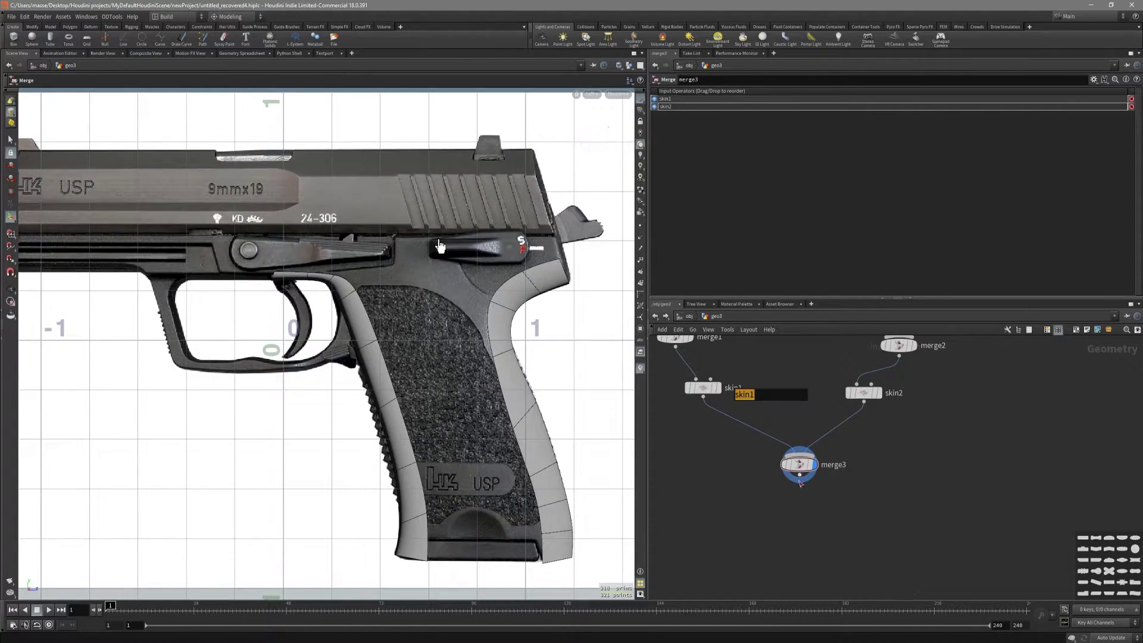
Step: Append a Convert node after merge3 and display the grip surfaces converted to polygons
{"action": "middle_click_drag", "start_coordinate": [825, 504], "coordinate": [820, 516]}
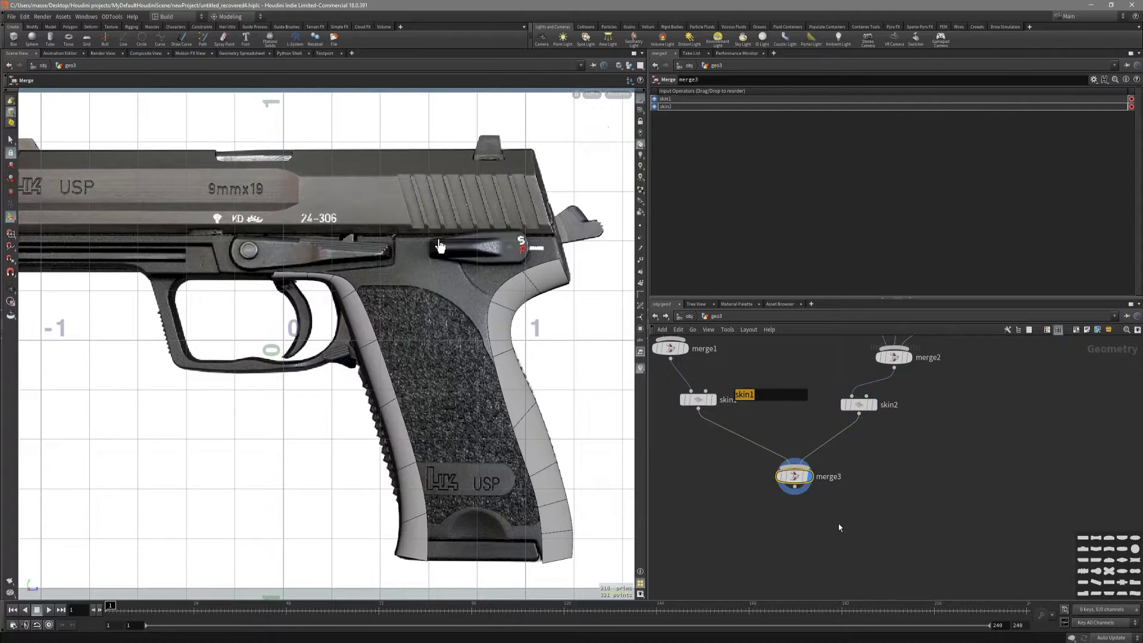
{"action": "left_click", "coordinate": [804, 528]}
{"action": "type", "text": "convert"}
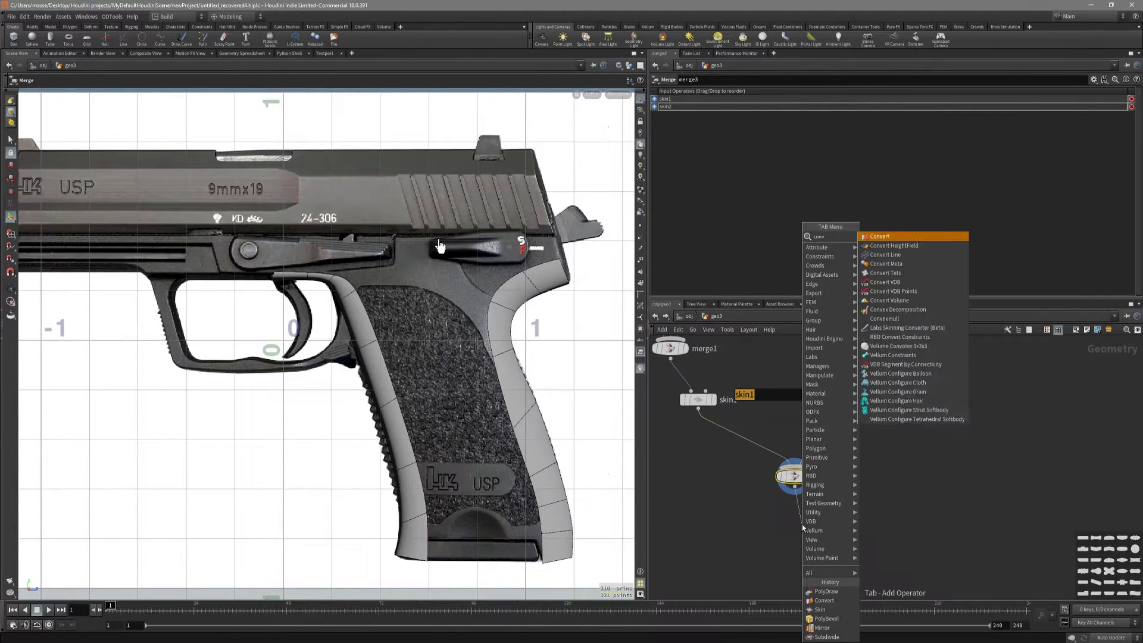
{"action": "key", "text": "Return"}
{"action": "left_click", "coordinate": [815, 524]}
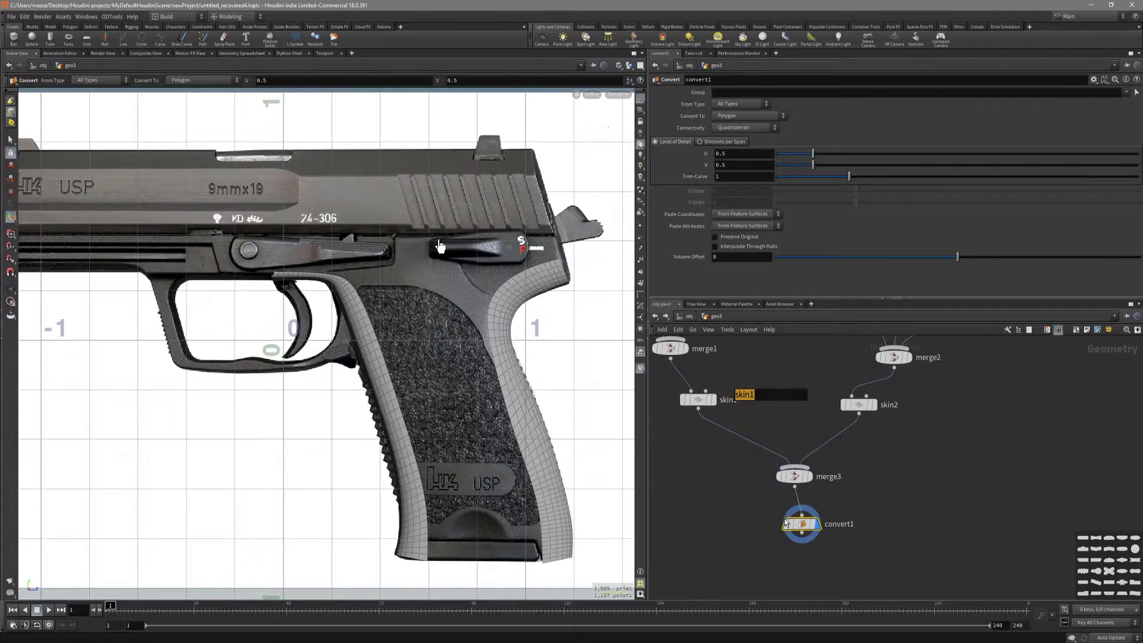
Step: Reduce convert1's level of detail to 0.162 in U and 0.193 in V
{"action": "key", "text": "Escape"}
{"action": "scroll", "coordinate": [368, 301], "scroll_direction": "up", "scroll_amount": 3}
{"action": "key", "text": "shift+w"}
{"action": "key", "text": "shift+w"}
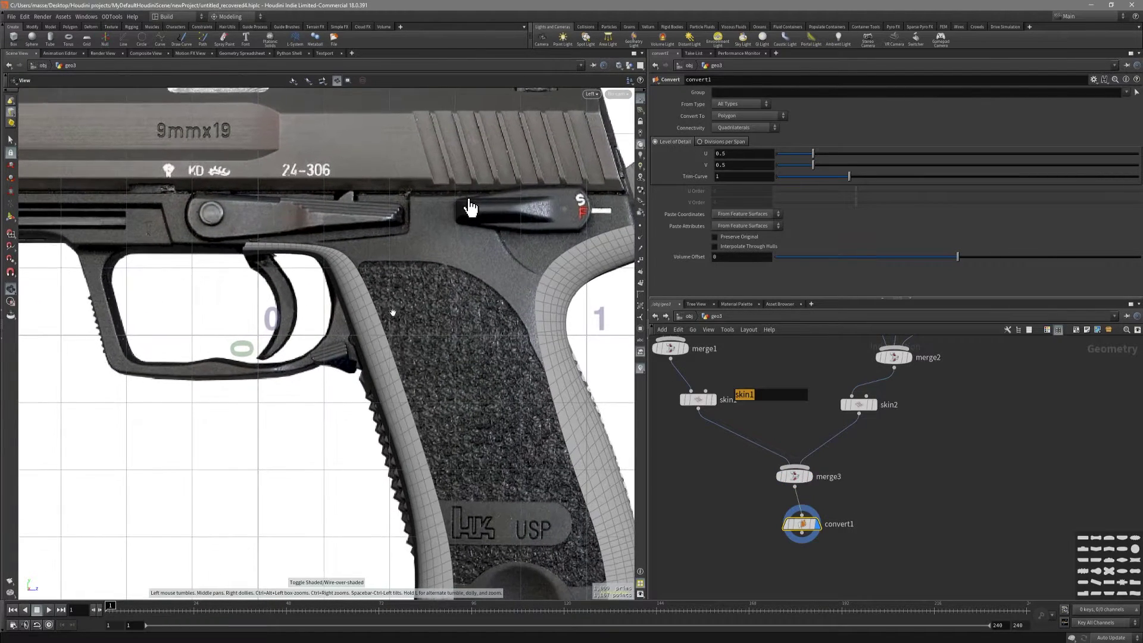
{"action": "middle_click_drag", "start_coordinate": [466, 212], "coordinate": [382, 207]}
{"action": "key", "text": "Return"}
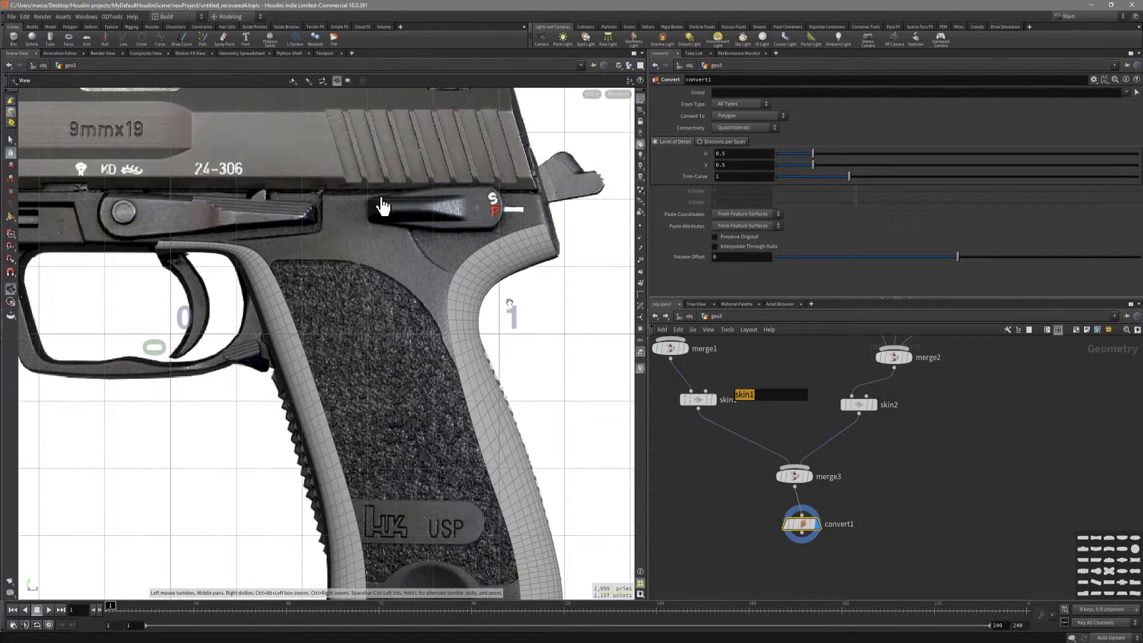
{"action": "middle_click_drag", "start_coordinate": [530, 262], "coordinate": [524, 230]}
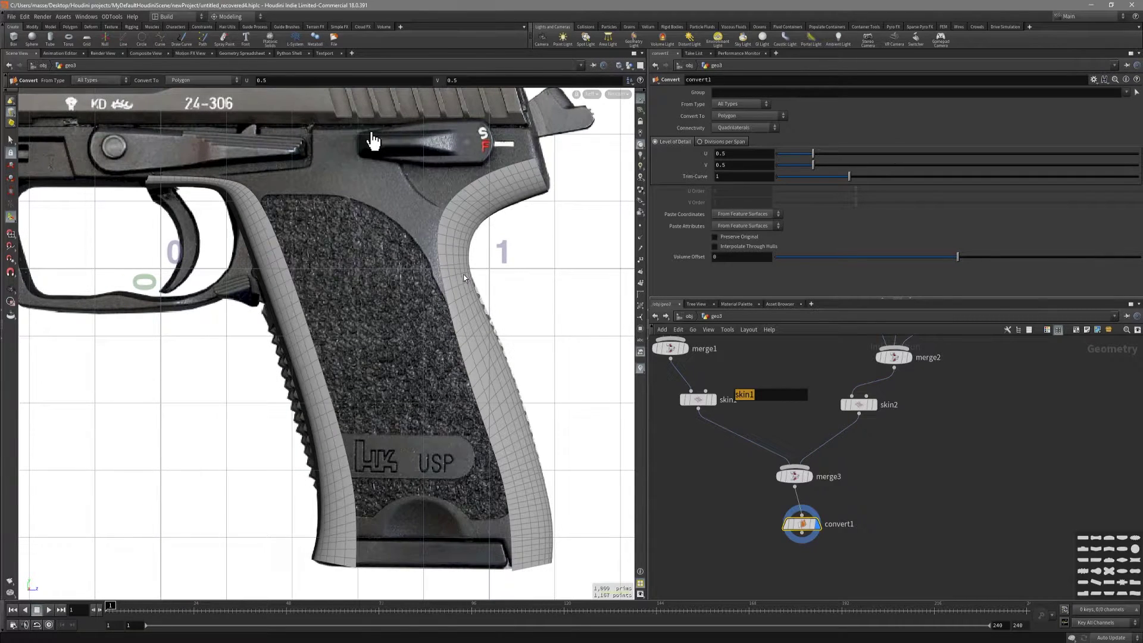
{"action": "left_click_drag", "start_coordinate": [823, 169], "coordinate": [798, 154]}
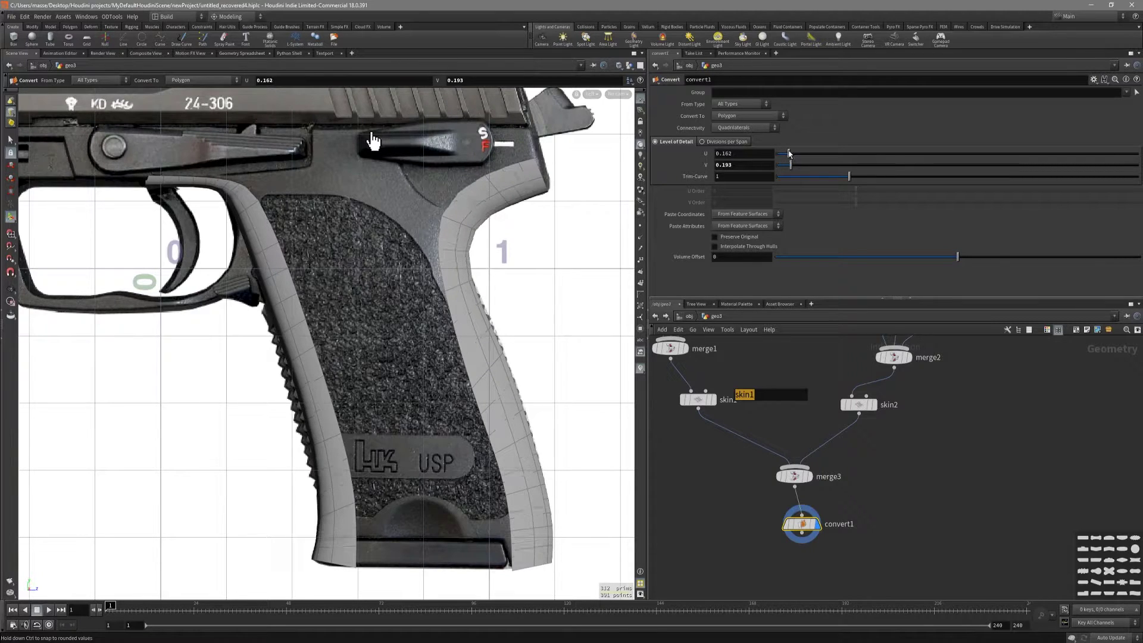
Step: Examine the coarser front and rear grip meshes against the reference image, including the front strip's end above the trigger
{"action": "key", "text": "Escape"}
{"action": "scroll", "coordinate": [476, 184], "scroll_direction": "down", "scroll_amount": 5}
{"action": "scroll", "coordinate": [476, 184], "scroll_direction": "up", "scroll_amount": 6}
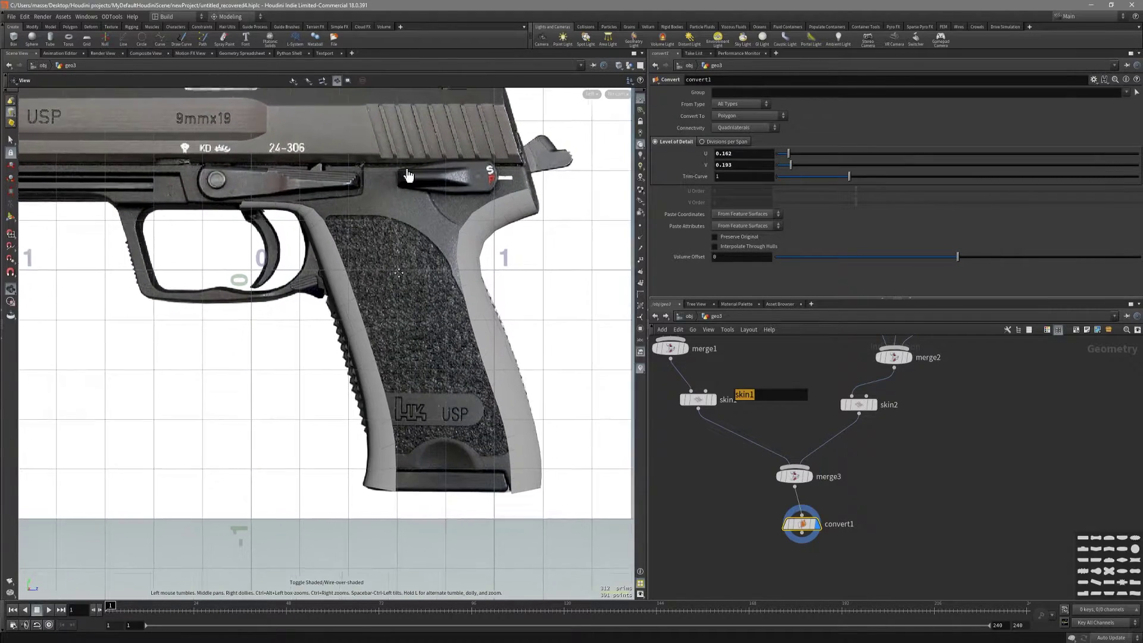
{"action": "scroll", "coordinate": [476, 185], "scroll_direction": "down", "scroll_amount": 3}
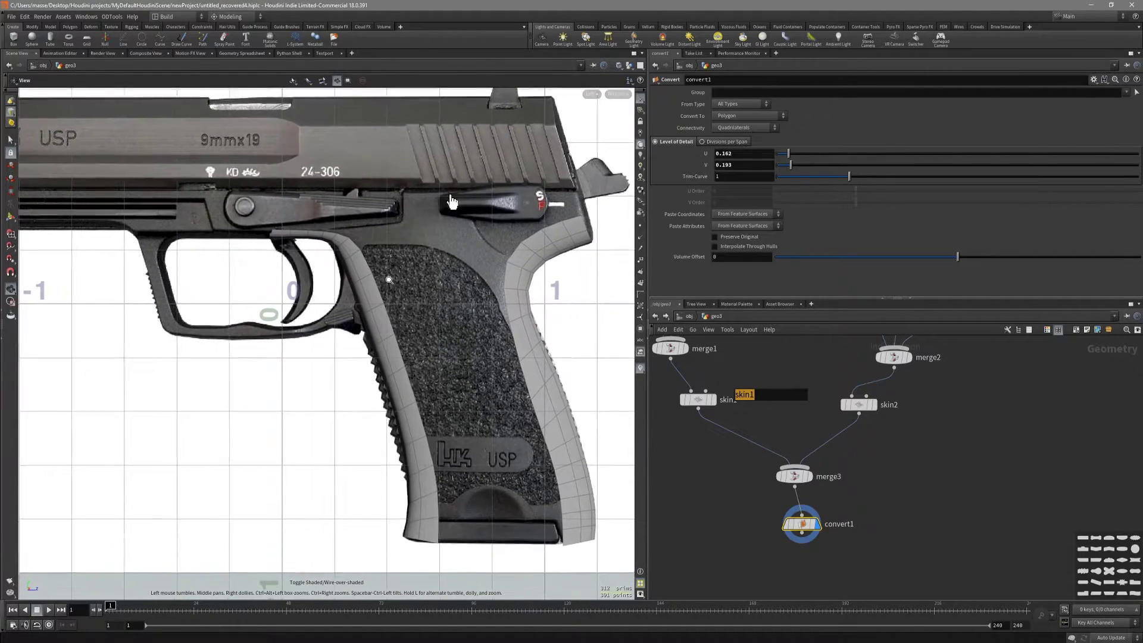
{"action": "scroll", "coordinate": [399, 298], "scroll_direction": "up", "scroll_amount": 2}
{"action": "key", "text": "Return"}
{"action": "middle_click_drag", "start_coordinate": [467, 236], "coordinate": [428, 238]}
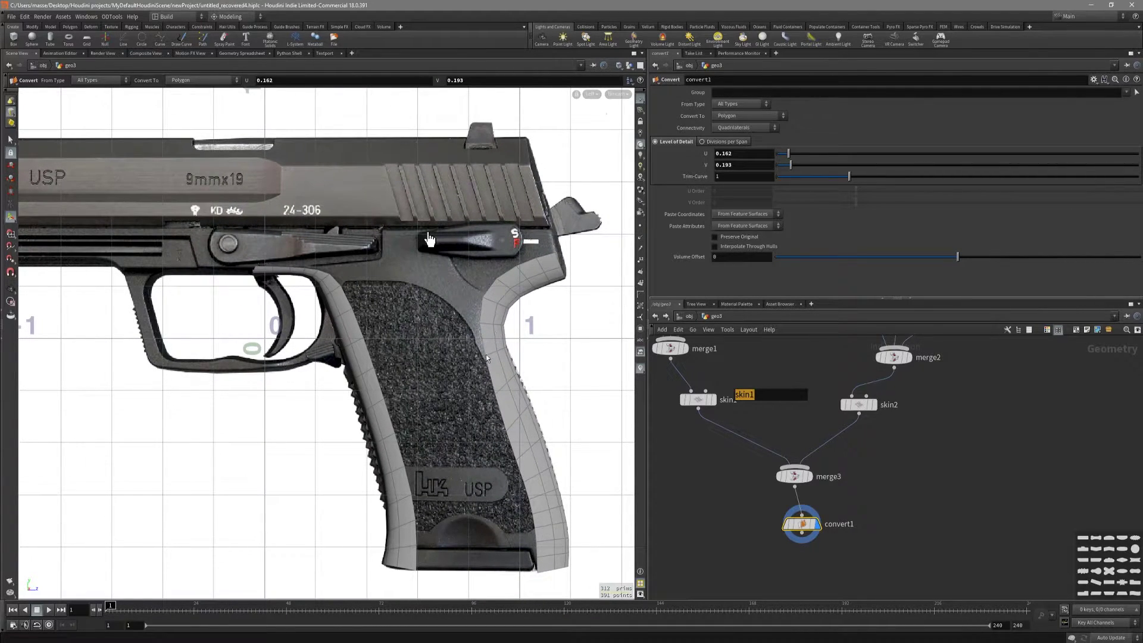
{"action": "scroll", "coordinate": [281, 271], "scroll_direction": "down", "scroll_amount": 1}
{"action": "scroll", "coordinate": [291, 292], "scroll_direction": "up", "scroll_amount": 4}
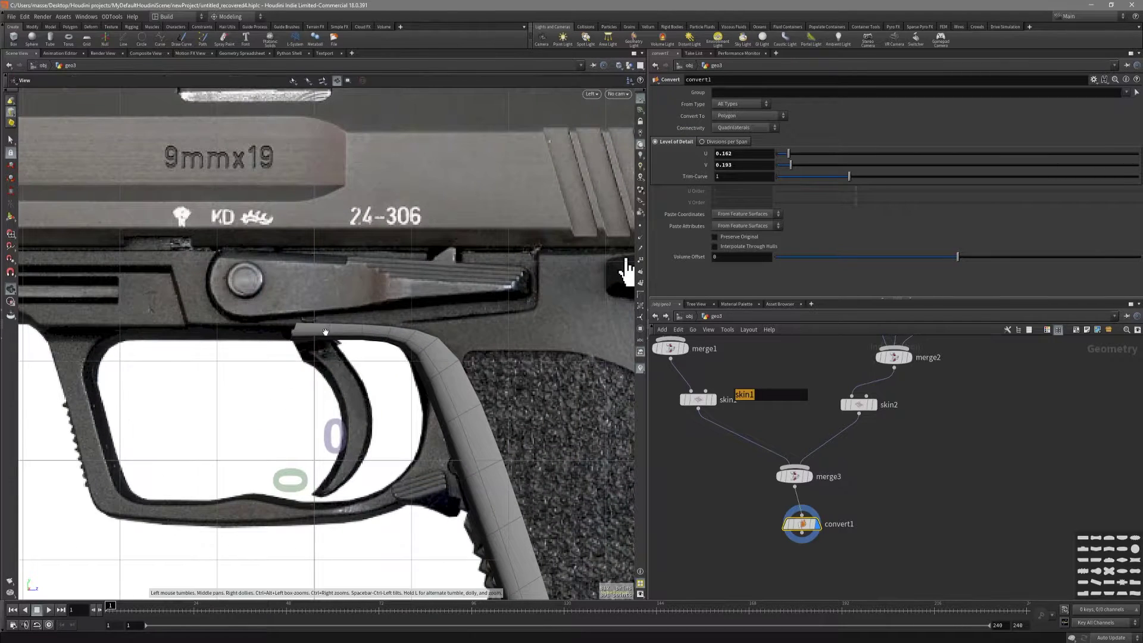
{"action": "key", "text": "s"}
{"action": "middle_click_drag", "start_coordinate": [301, 308], "coordinate": [282, 322]}
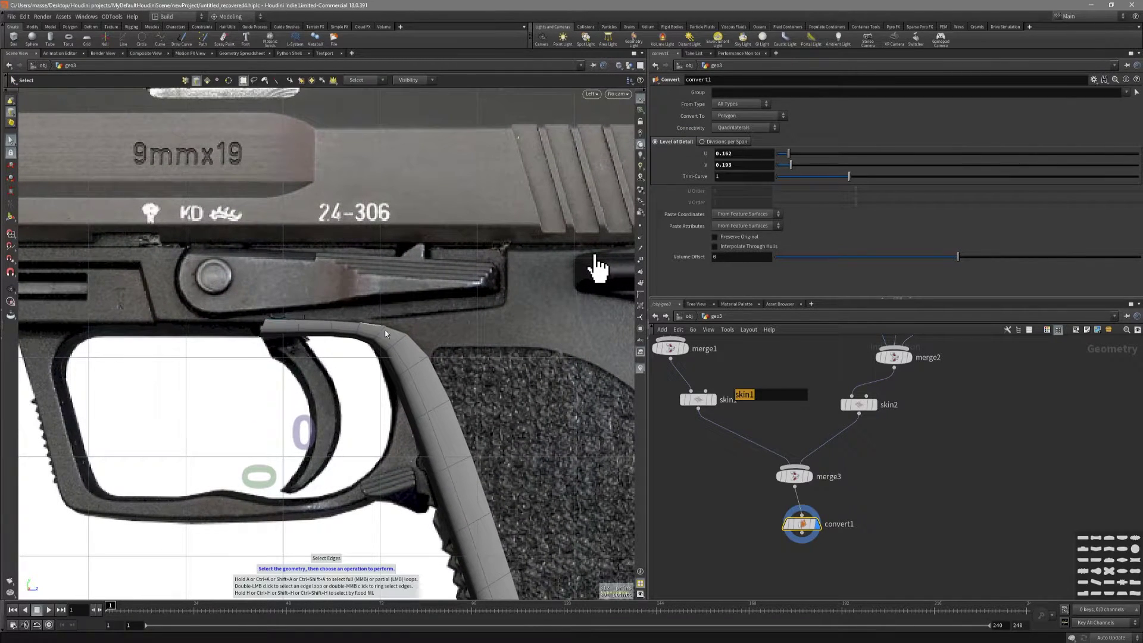
Step: Append a PolyDraw (TopoBuild) node after convert1 and display it
{"action": "key", "text": "Tab"}
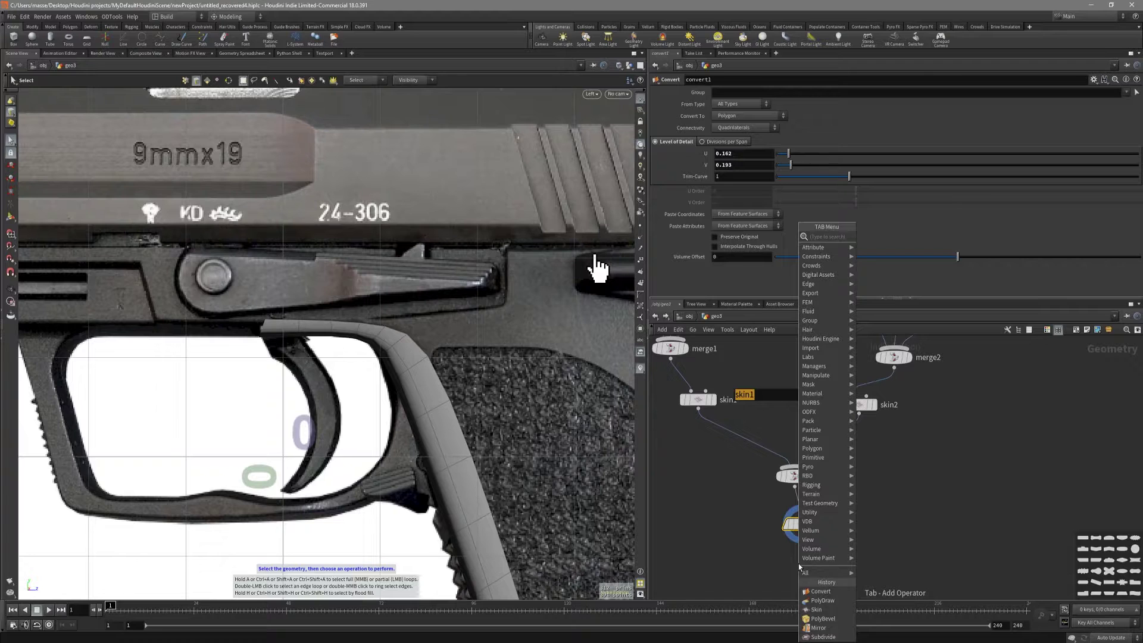
{"action": "type", "text": "draw"}
{"action": "key", "text": "Down"}
{"action": "key", "text": "Down"}
{"action": "key", "text": "Down"}
{"action": "key", "text": "Return"}
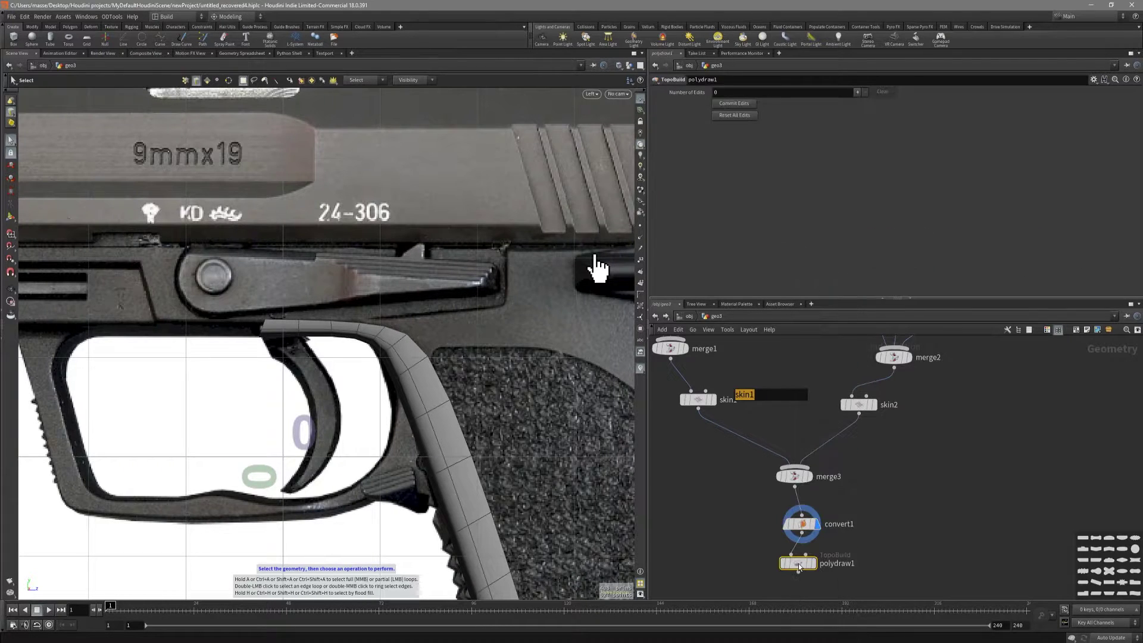
{"action": "left_click", "coordinate": [795, 562]}
Step: Activate TopoBuild editing and select the edge loop along the front grip strip's side facing the textured panel
{"action": "scroll", "coordinate": [408, 331], "scroll_direction": "down", "scroll_amount": 5}
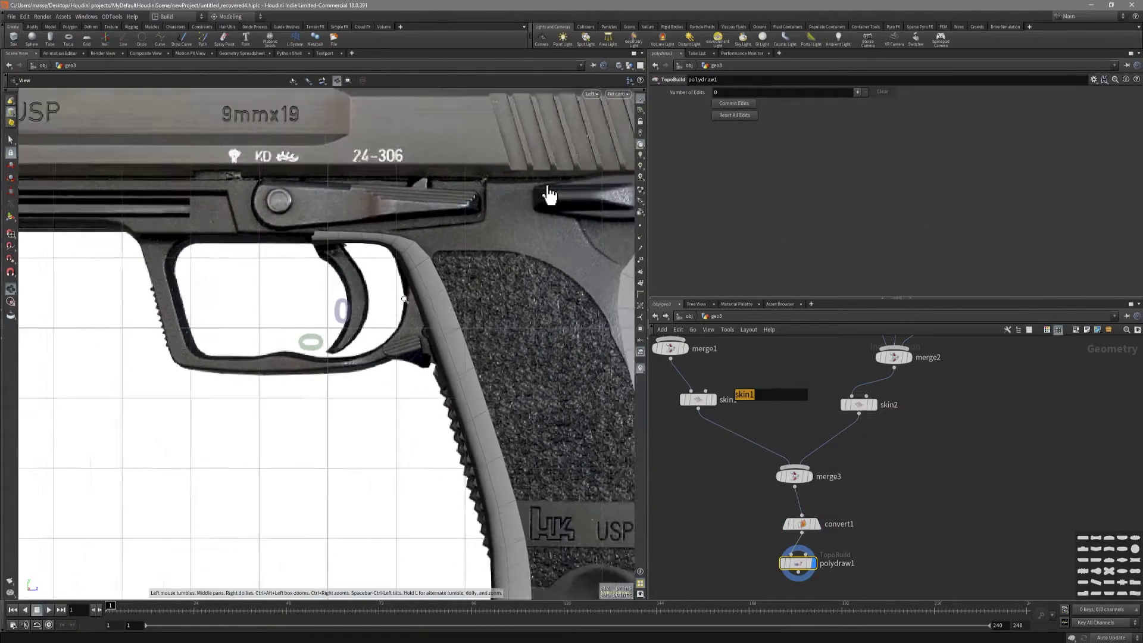
{"action": "key", "text": "Return"}
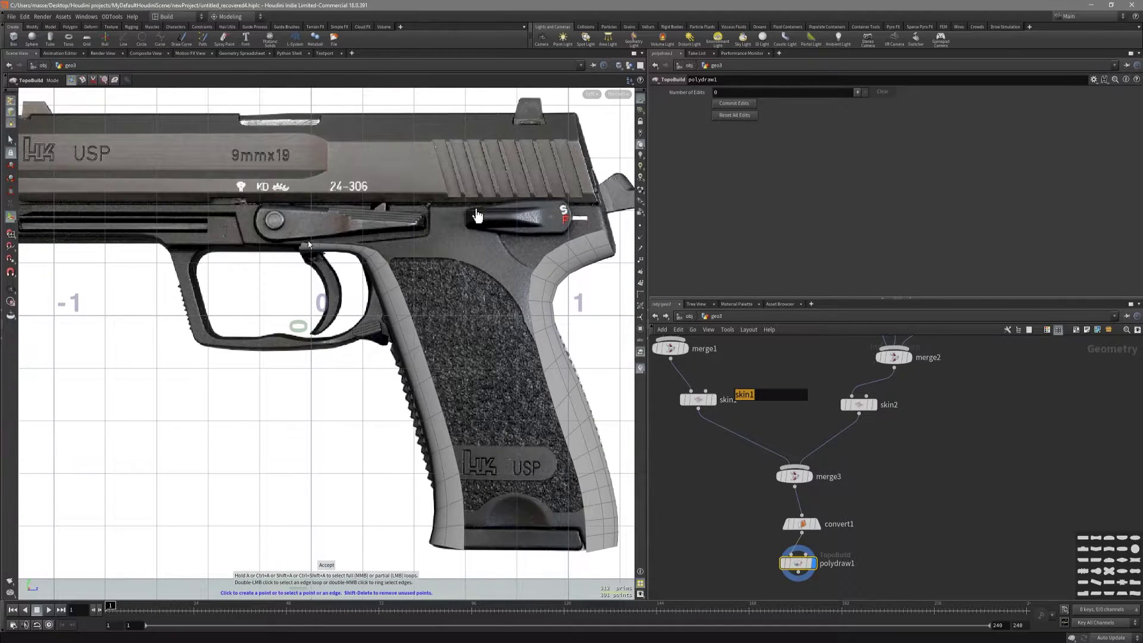
{"action": "scroll", "coordinate": [309, 244], "scroll_direction": "up", "scroll_amount": 1}
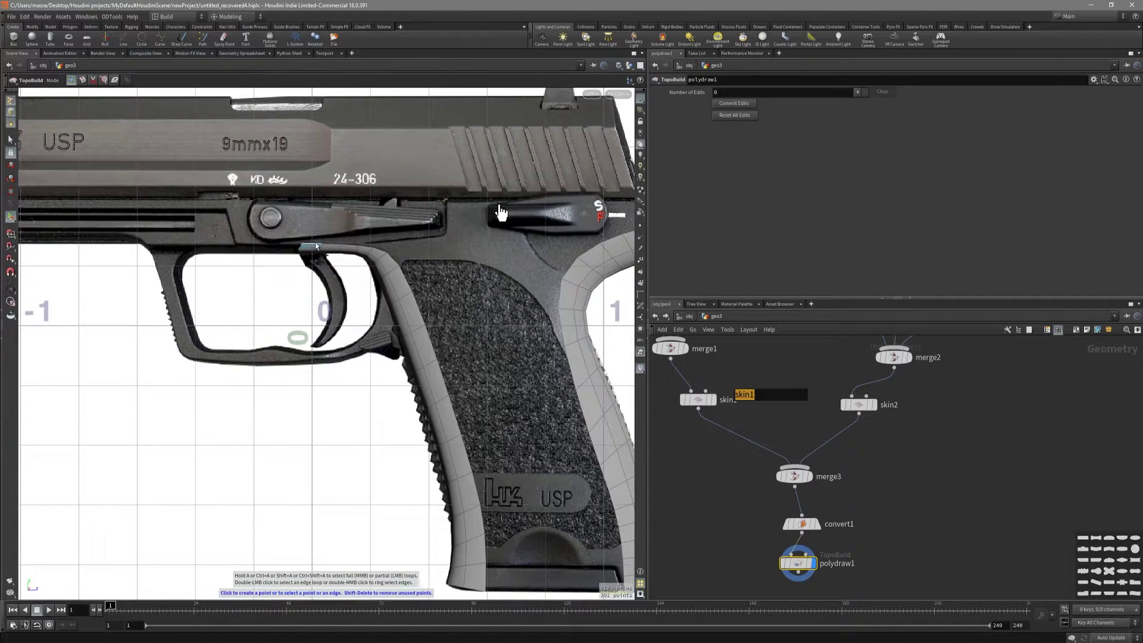
{"action": "key", "text": "Escape"}
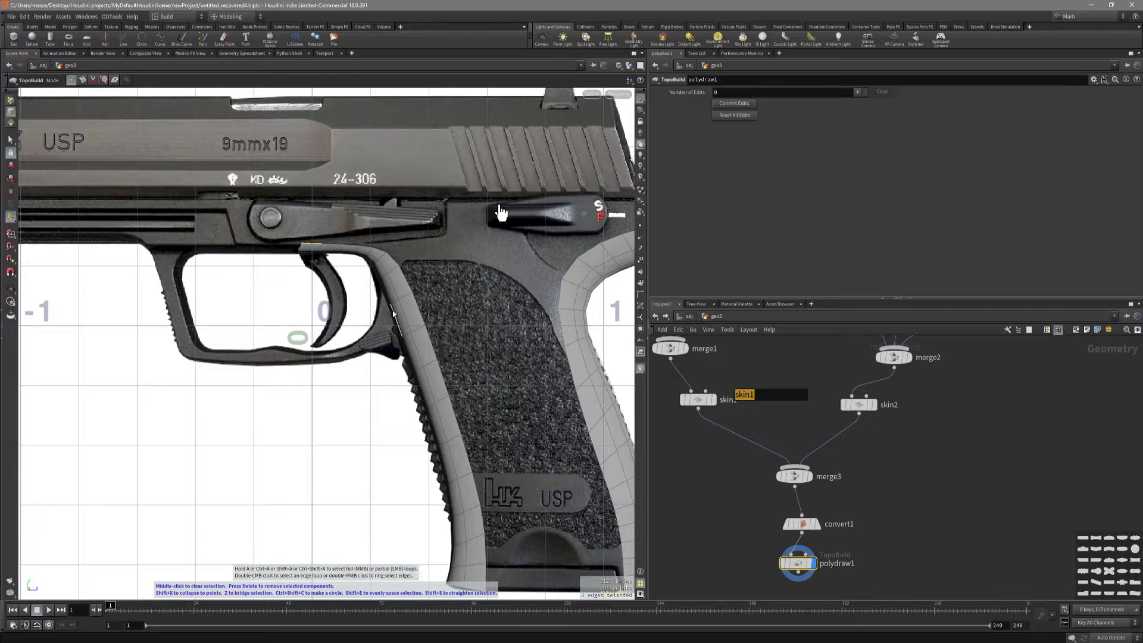
{"action": "scroll", "coordinate": [430, 380], "scroll_direction": "down", "scroll_amount": 2}
{"action": "middle_click_drag", "start_coordinate": [430, 380], "coordinate": [411, 317]}
{"action": "key", "text": "Return"}
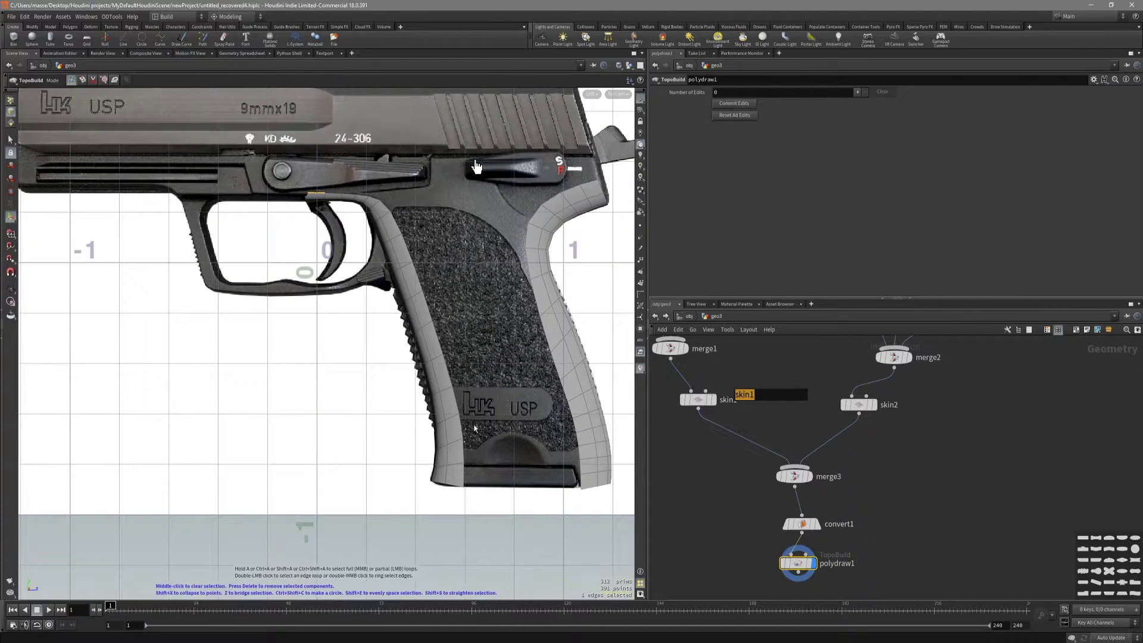
{"action": "scroll", "coordinate": [468, 476], "scroll_direction": "up", "scroll_amount": 1}
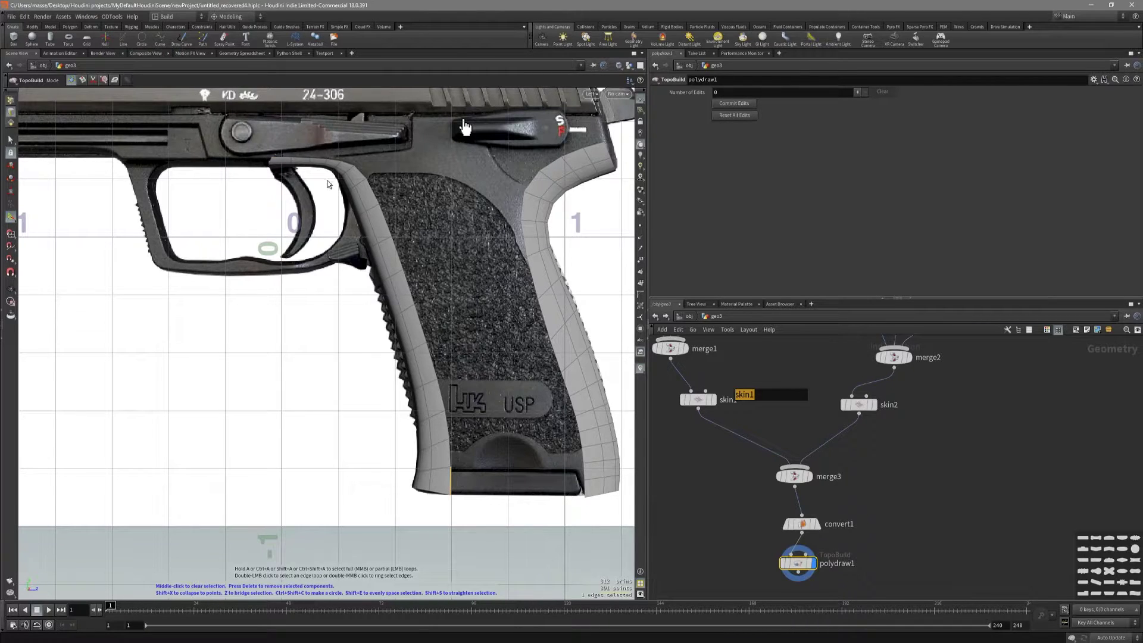
{"action": "double_click", "coordinate": [283, 161]}
{"action": "scroll", "coordinate": [282, 160], "scroll_direction": "down", "scroll_amount": 1}
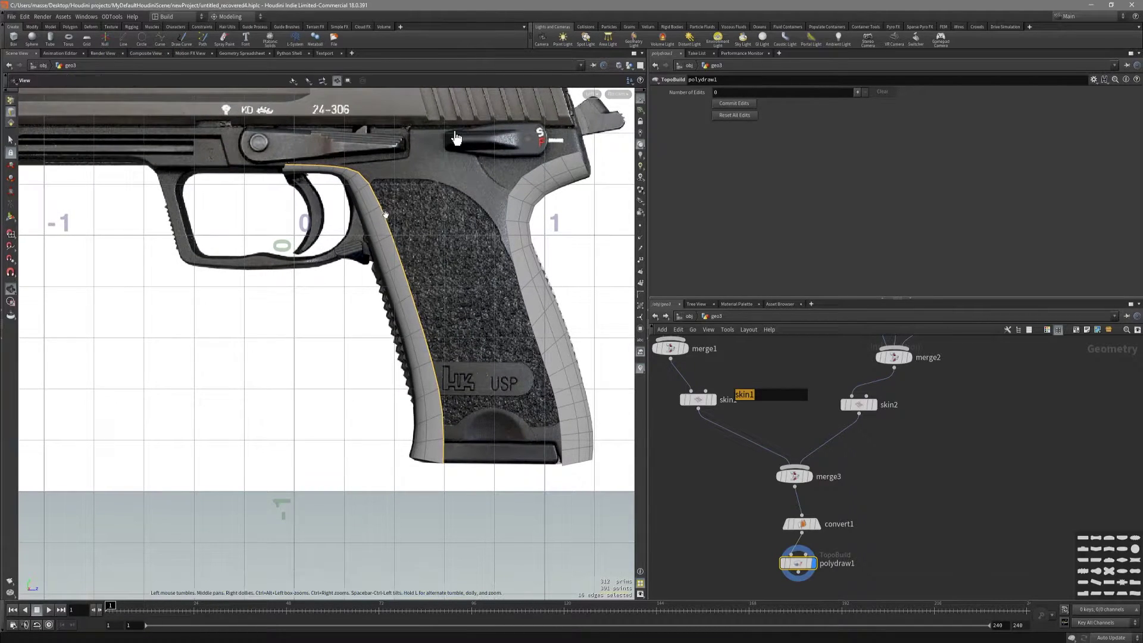
Step: Extend the selected edge loop into one new polygon strip over the textured panel, discarding any further strip
{"action": "middle_click_drag", "start_coordinate": [384, 215], "coordinate": [378, 265]}
{"action": "left_click_drag", "start_coordinate": [406, 249], "coordinate": [410, 241], "text": "shift"}
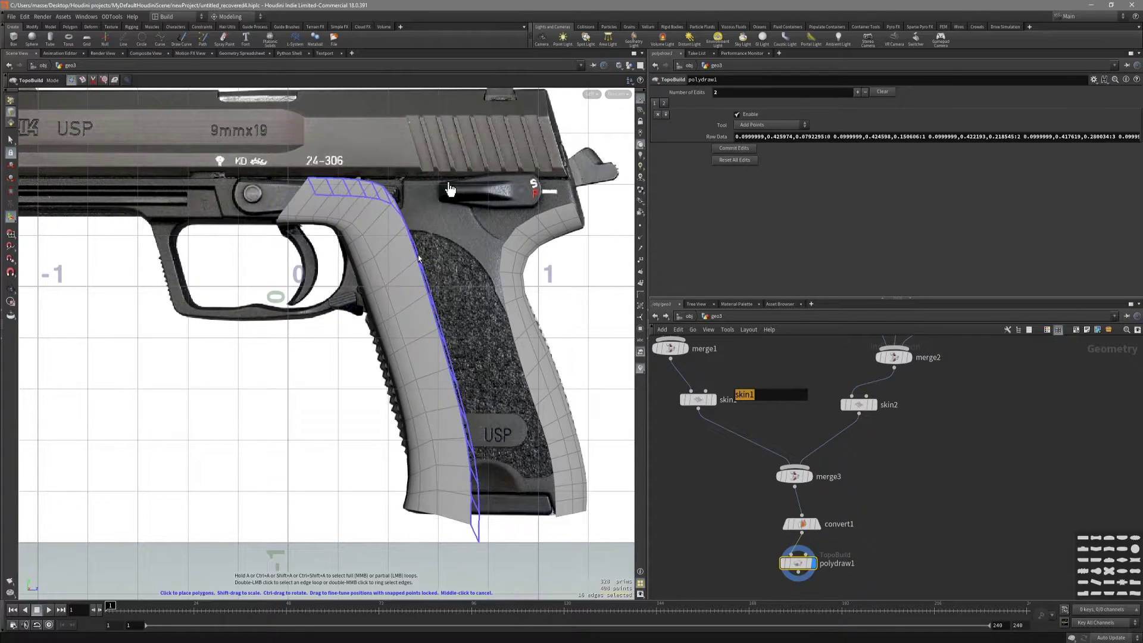
{"action": "key", "text": "ctrl+z"}
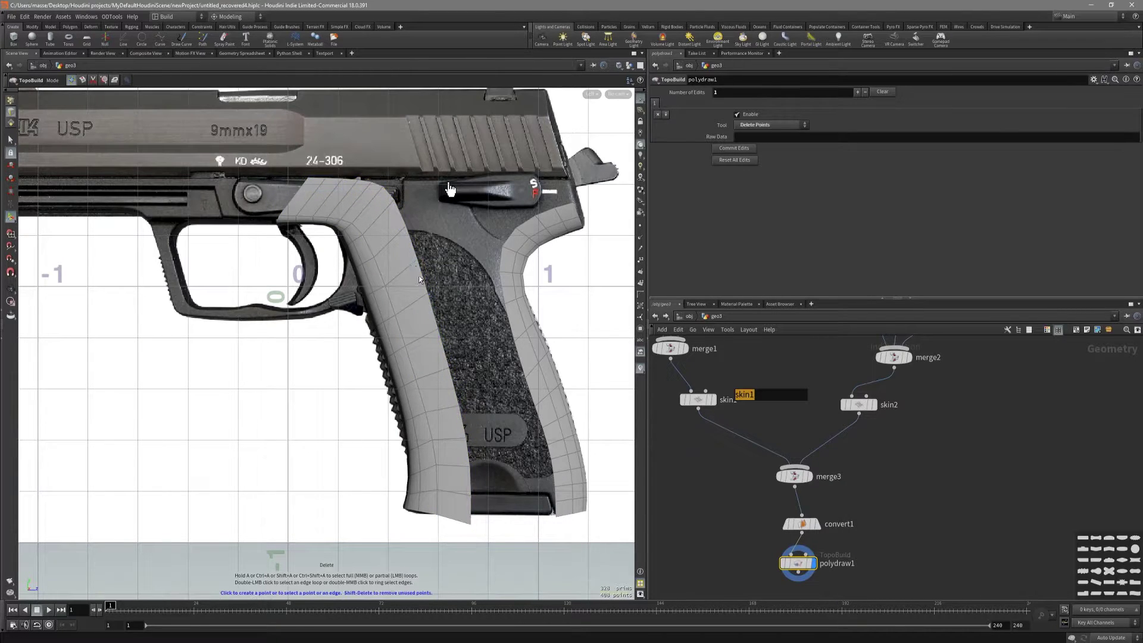
Step: Straighten the front strip's end above the trigger into a vertical edge and pull its nearby upper points to the slide's lower edge
{"action": "middle_click_drag", "start_coordinate": [419, 277], "coordinate": [435, 369]}
{"action": "scroll", "coordinate": [384, 277], "scroll_direction": "up", "scroll_amount": 3}
{"action": "left_click_drag", "start_coordinate": [376, 273], "coordinate": [322, 269]}
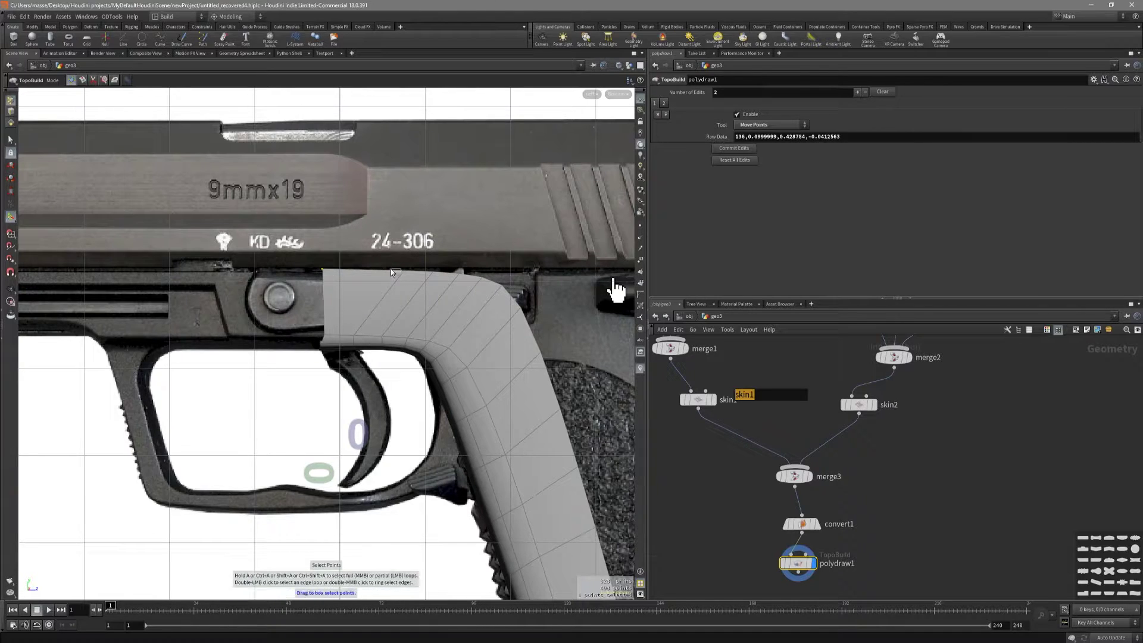
{"action": "left_click_drag", "start_coordinate": [399, 270], "coordinate": [433, 269]}
{"action": "scroll", "coordinate": [615, 290], "scroll_direction": "down", "scroll_amount": 2}
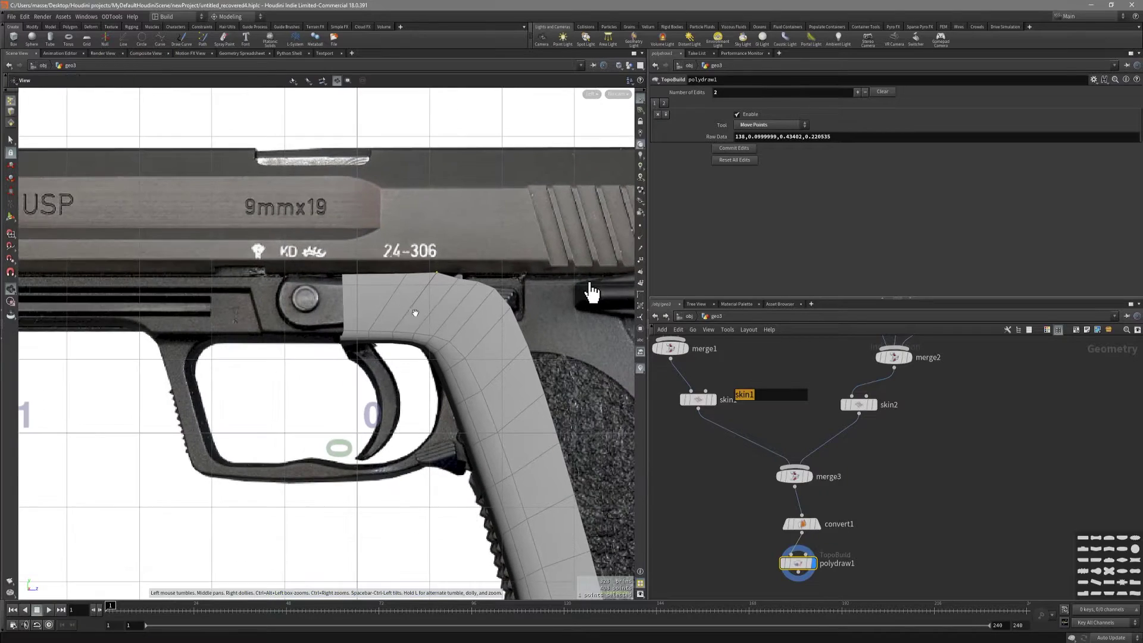
{"action": "middle_click_drag", "start_coordinate": [600, 286], "coordinate": [435, 250]}
{"action": "scroll", "coordinate": [518, 253], "scroll_direction": "up", "scroll_amount": 3}
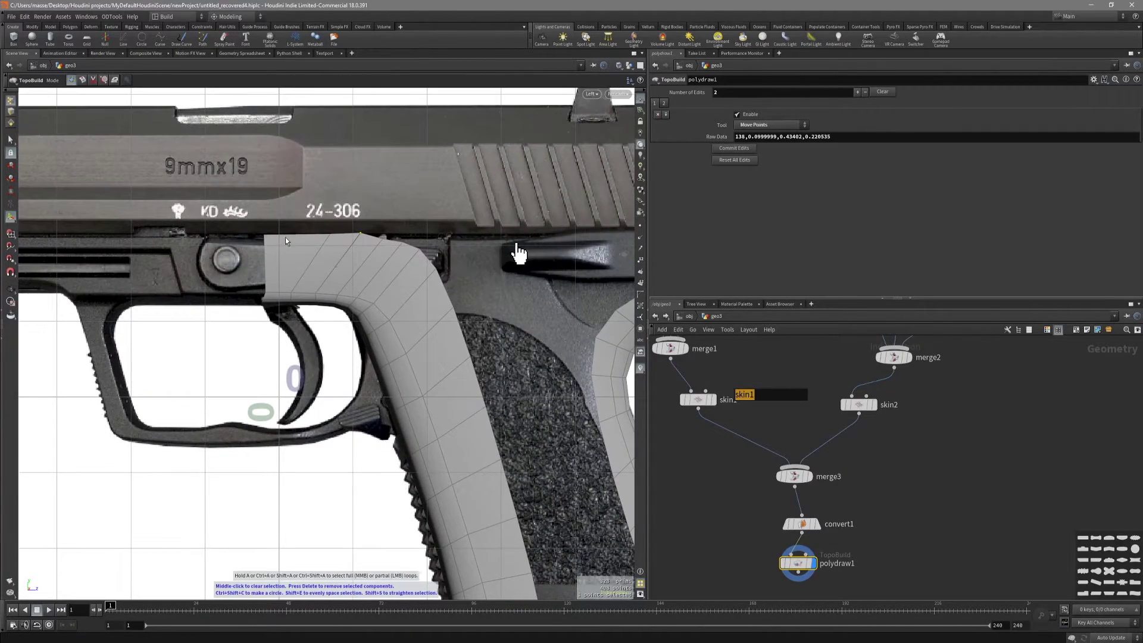
Step: Pull the front strip's upper bend points outward to form a corner below the slide and follow the textured panel's front edge
{"action": "middle_click_drag", "start_coordinate": [518, 253], "coordinate": [485, 275]}
{"action": "scroll", "coordinate": [482, 280], "scroll_direction": "down", "scroll_amount": 3}
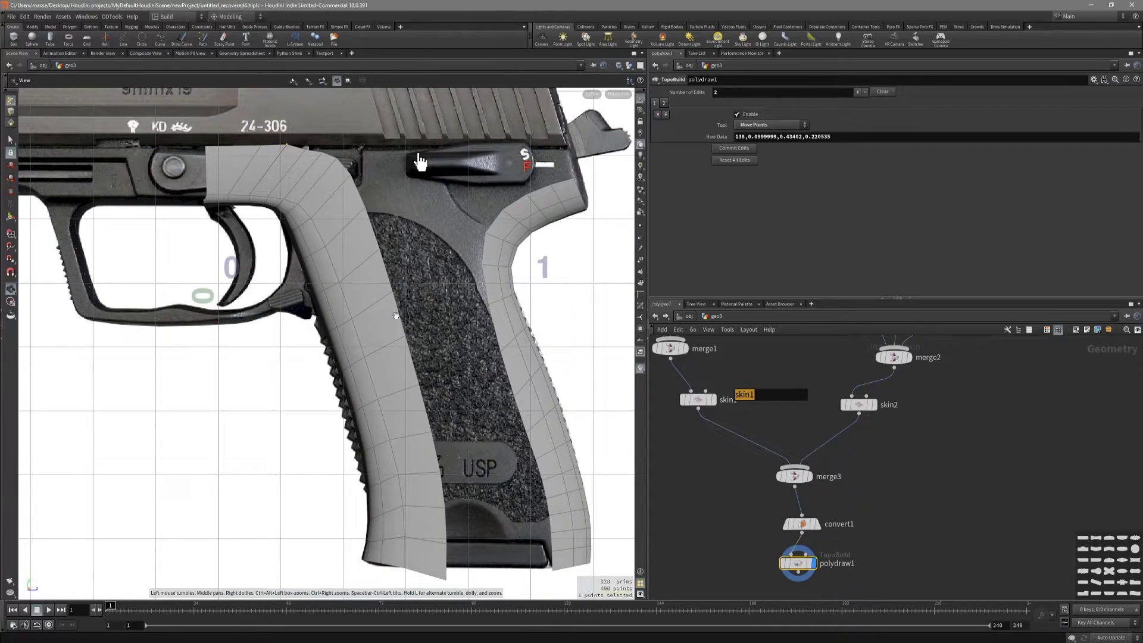
{"action": "scroll", "coordinate": [469, 309], "scroll_direction": "up", "scroll_amount": 2}
{"action": "scroll", "coordinate": [556, 327], "scroll_direction": "up", "scroll_amount": 2}
{"action": "scroll", "coordinate": [518, 286], "scroll_direction": "up", "scroll_amount": 1}
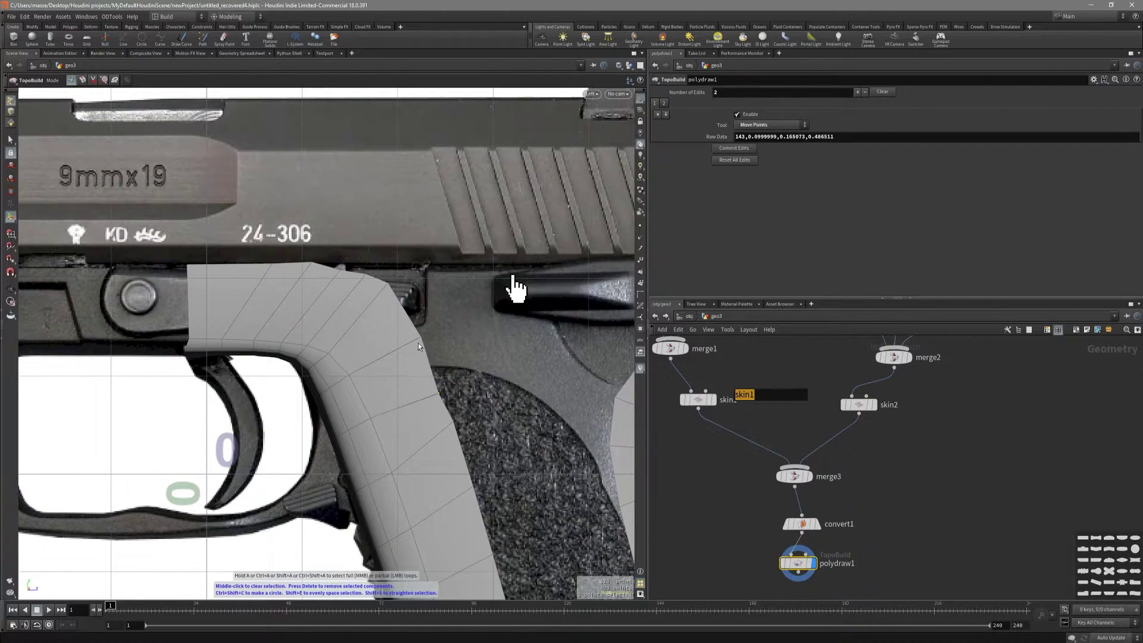
{"action": "left_click_drag", "start_coordinate": [388, 286], "coordinate": [421, 273]}
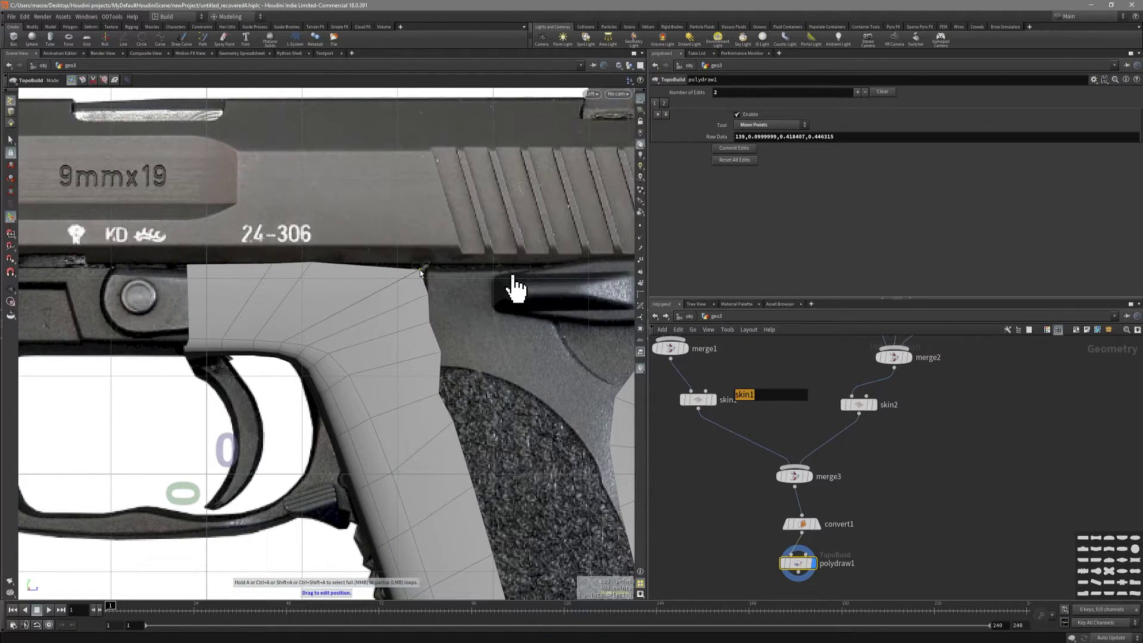
{"action": "middle_click_drag", "start_coordinate": [439, 388], "coordinate": [432, 350]}
{"action": "left_click", "coordinate": [432, 349]}
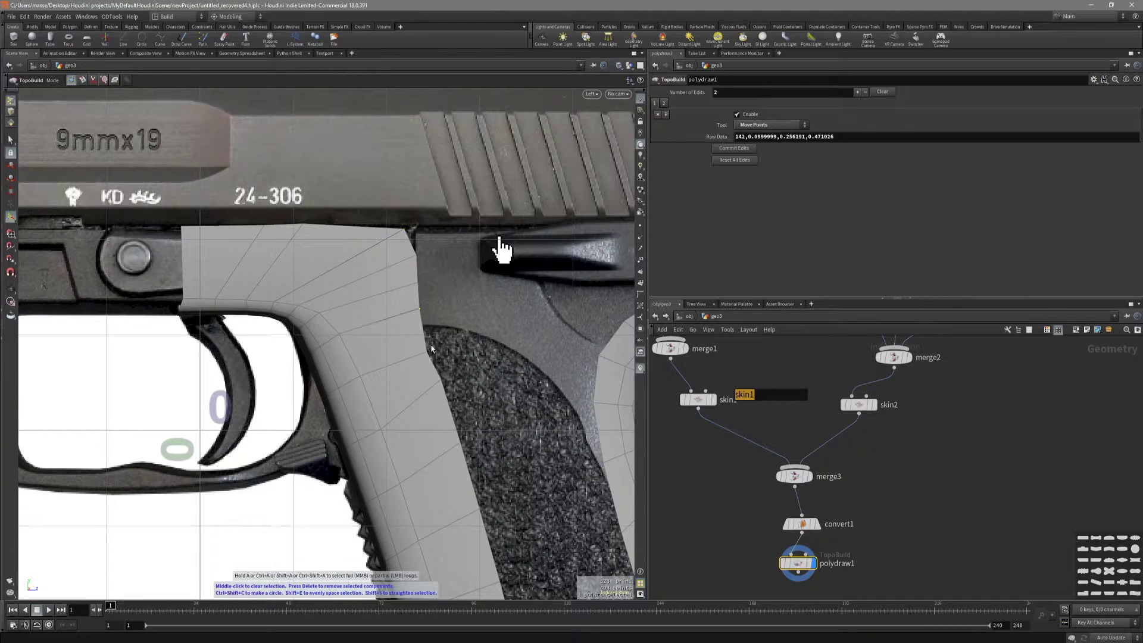
Step: Level the front strip's upper edge along the slide, square its rear corner, and adjust the side points beside the textured panel
{"action": "middle_click_drag", "start_coordinate": [296, 229], "coordinate": [302, 247]}
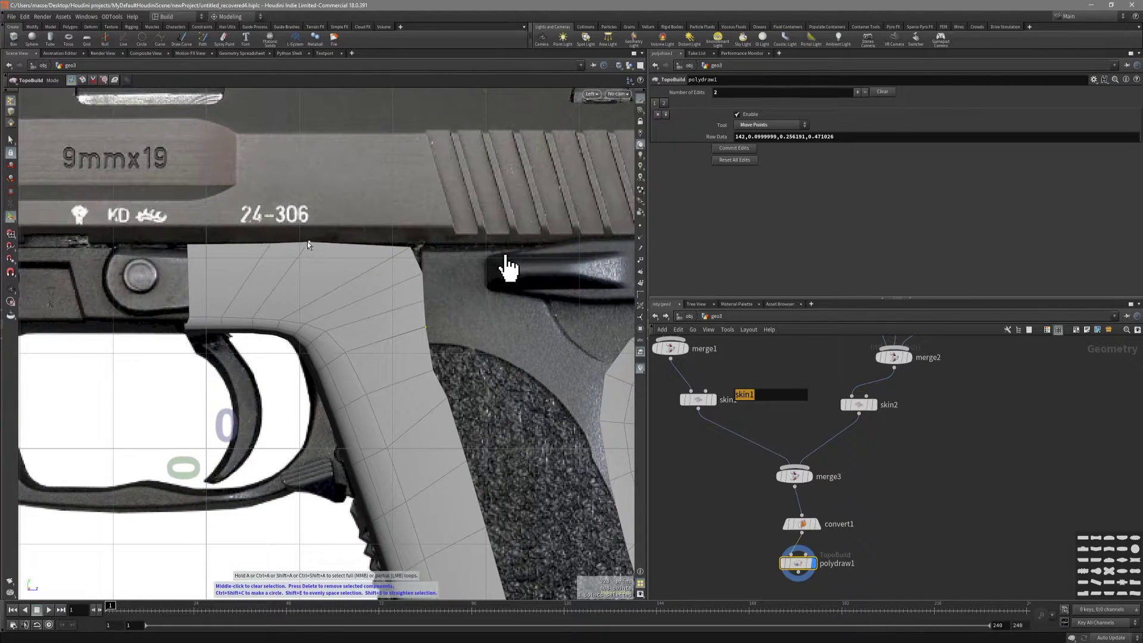
{"action": "left_click", "coordinate": [311, 245]}
{"action": "left_click_drag", "start_coordinate": [310, 246], "coordinate": [411, 251]}
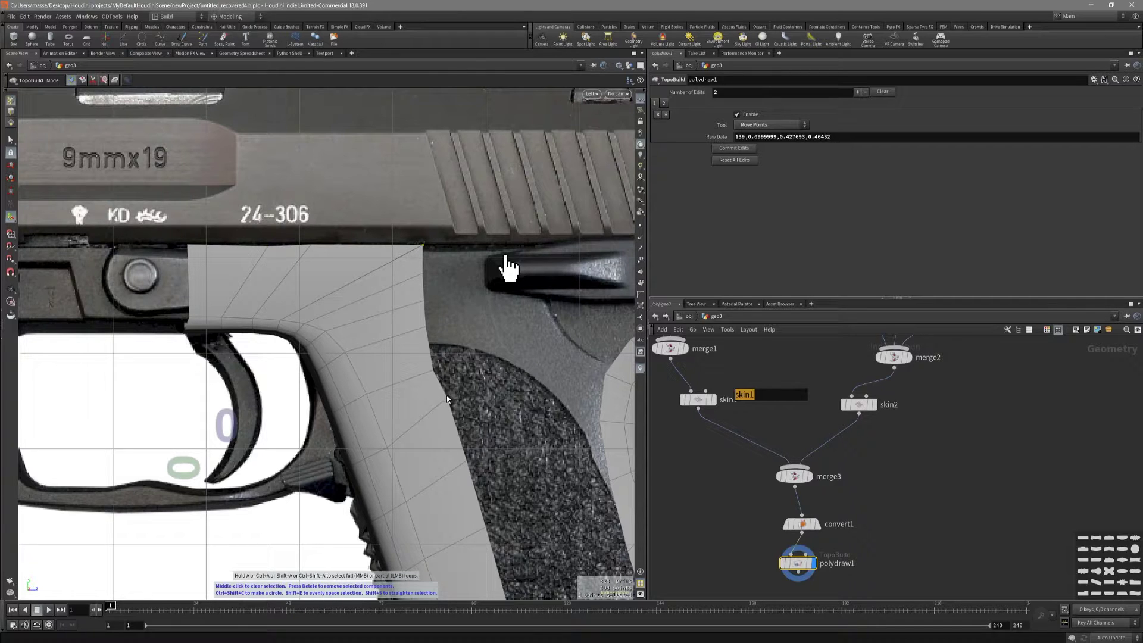
{"action": "left_click_drag", "start_coordinate": [447, 395], "coordinate": [443, 415]}
{"action": "scroll", "coordinate": [444, 415], "scroll_direction": "down", "scroll_amount": 1}
{"action": "middle_click_drag", "start_coordinate": [444, 415], "coordinate": [436, 382]}
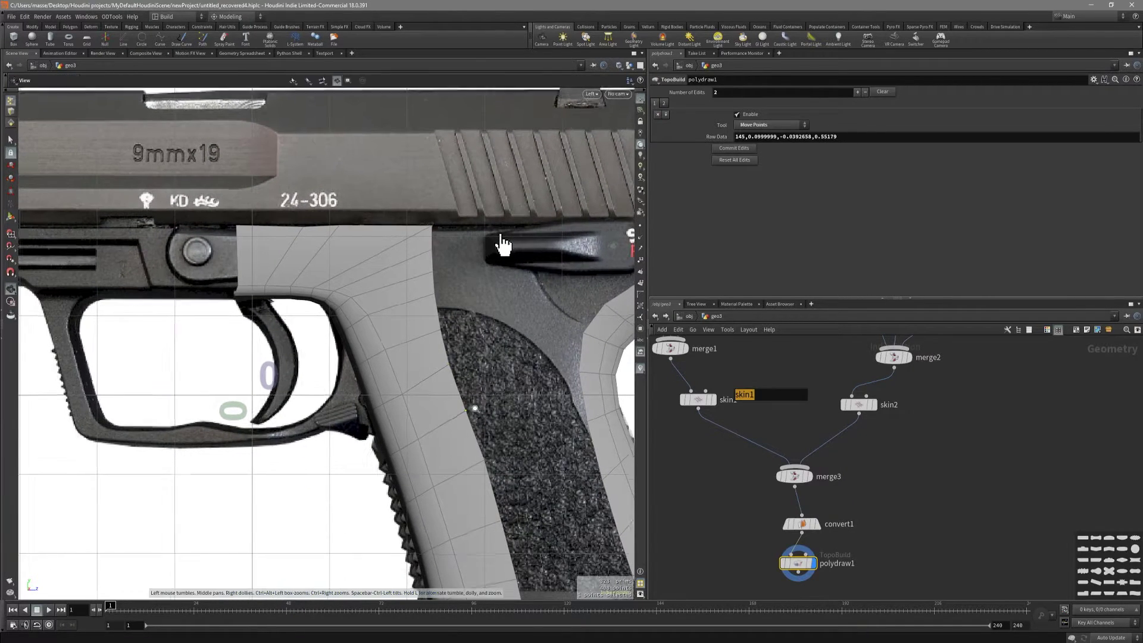
{"action": "scroll", "coordinate": [406, 335], "scroll_direction": "down", "scroll_amount": 3}
{"action": "scroll", "coordinate": [441, 352], "scroll_direction": "down", "scroll_amount": 1}
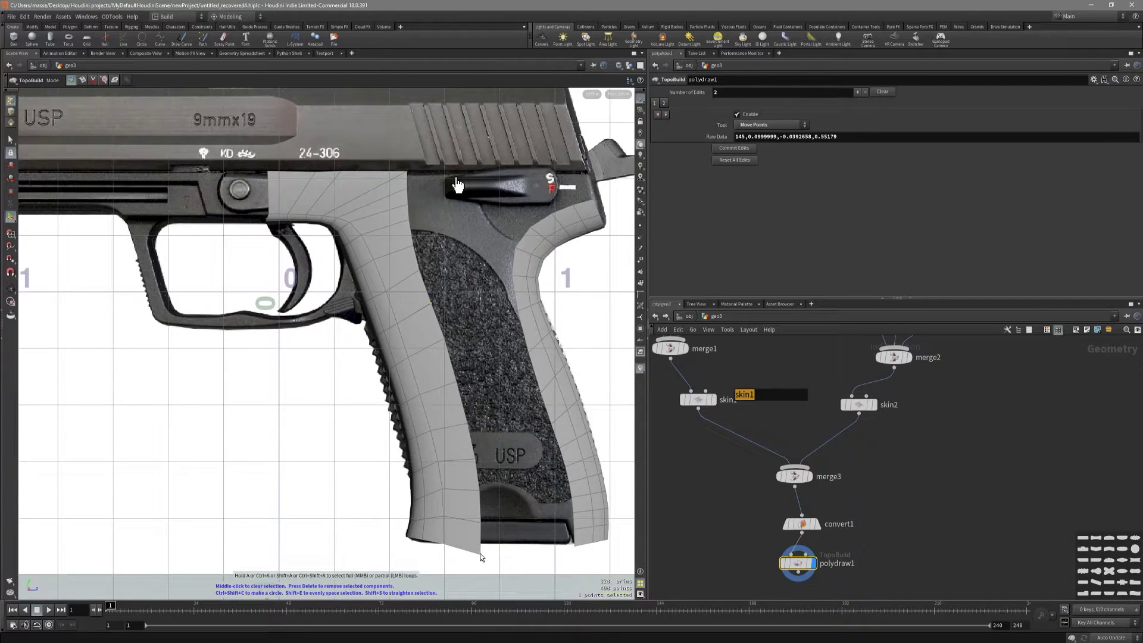
Step: Move the front strip's lowest points to level its lower end along the grip's base
{"action": "mouse_move", "coordinate": [481, 554]}
{"action": "left_mouse_down"}
{"action": "mouse_move", "coordinate": [494, 544]}
{"action": "mouse_move", "coordinate": [423, 542]}
{"action": "mouse_move", "coordinate": [466, 551]}
{"action": "left_mouse_up"}
{"action": "scroll", "coordinate": [420, 544], "scroll_direction": "up", "scroll_amount": 2}
{"action": "key", "text": "Escape"}
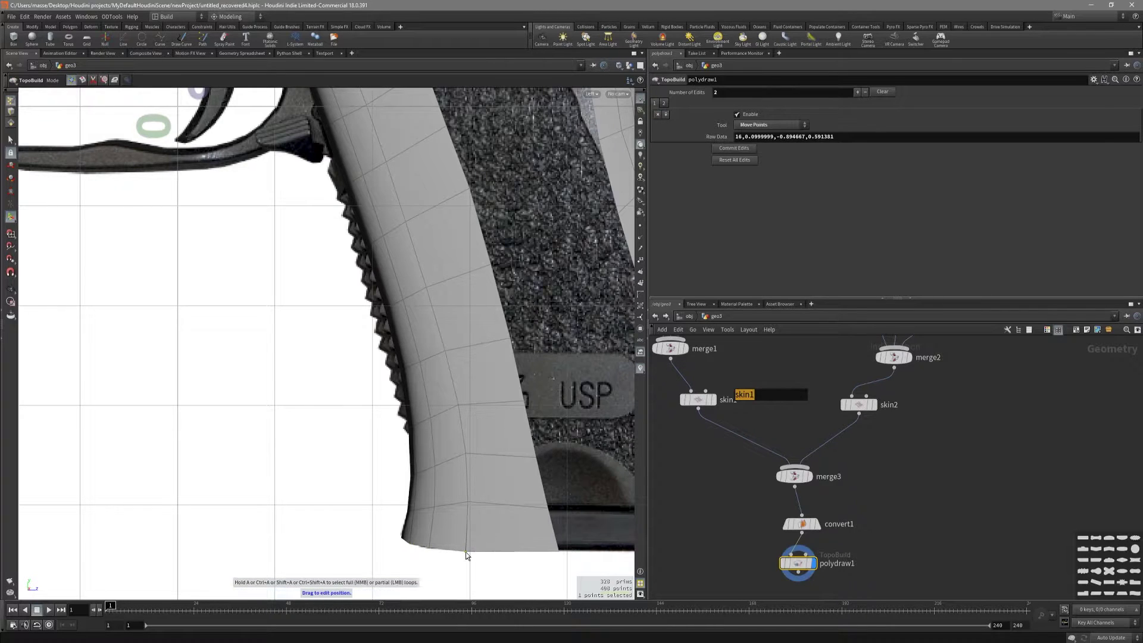
{"action": "scroll", "coordinate": [466, 551], "scroll_direction": "down", "scroll_amount": 5}
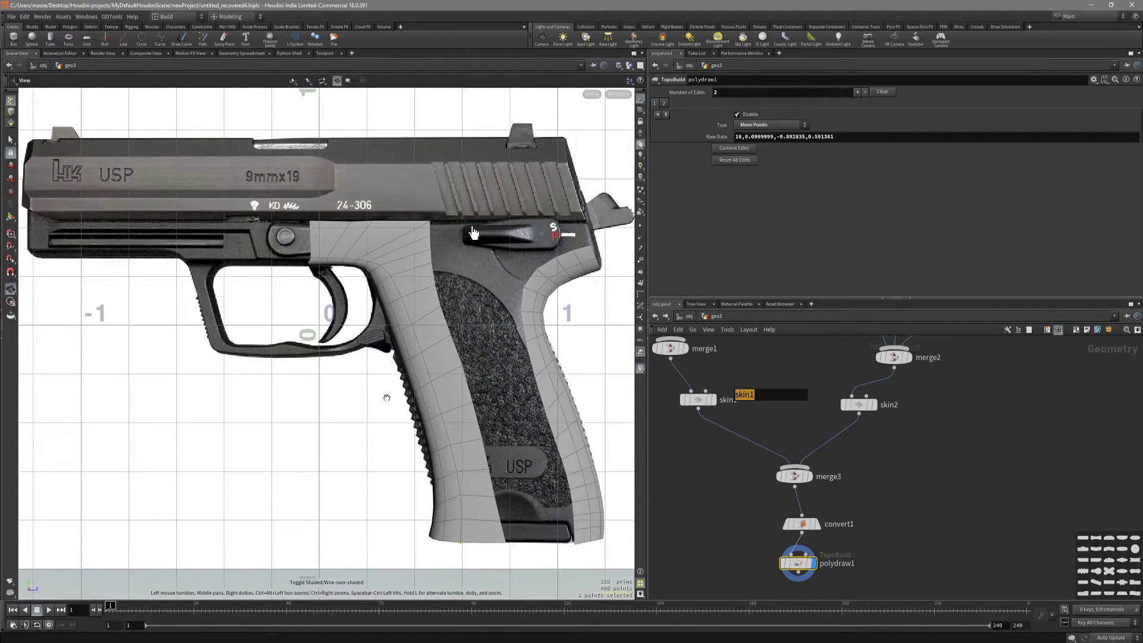
Step: Select the rear strip's edge loop facing the textured panel and extend it into one new polygon strip towards the panel
{"action": "middle_click_drag", "start_coordinate": [473, 232], "coordinate": [404, 255]}
{"action": "key", "text": "Return"}
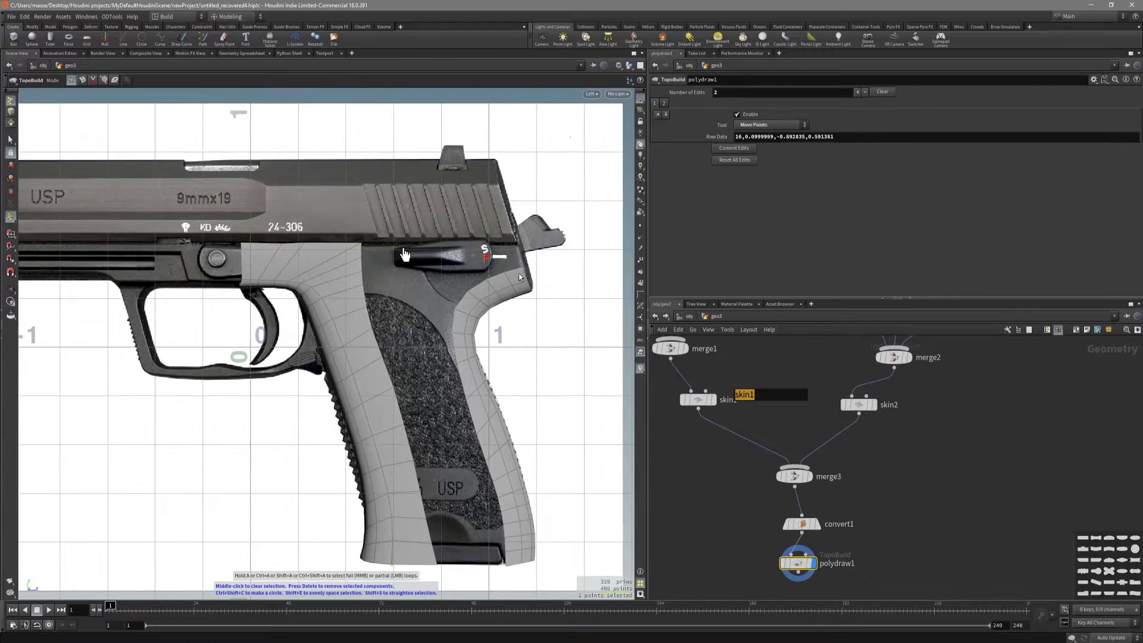
{"action": "left_click", "coordinate": [513, 275]}
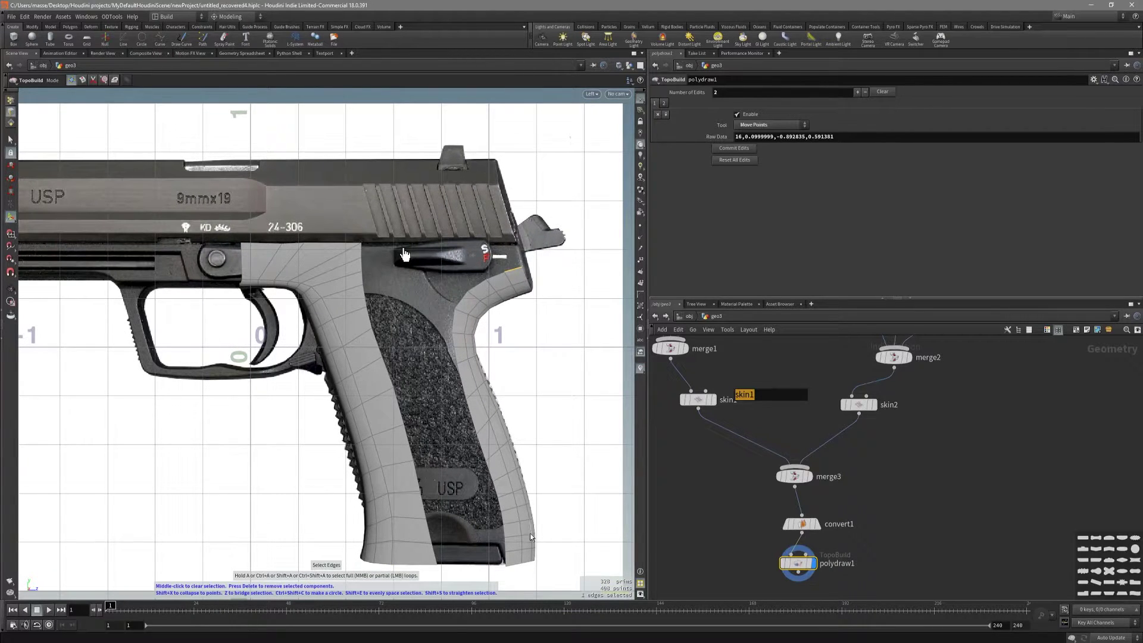
{"action": "middle_click", "coordinate": [507, 563]}
{"action": "left_click", "coordinate": [512, 269]}
{"action": "left_click", "coordinate": [505, 559]}
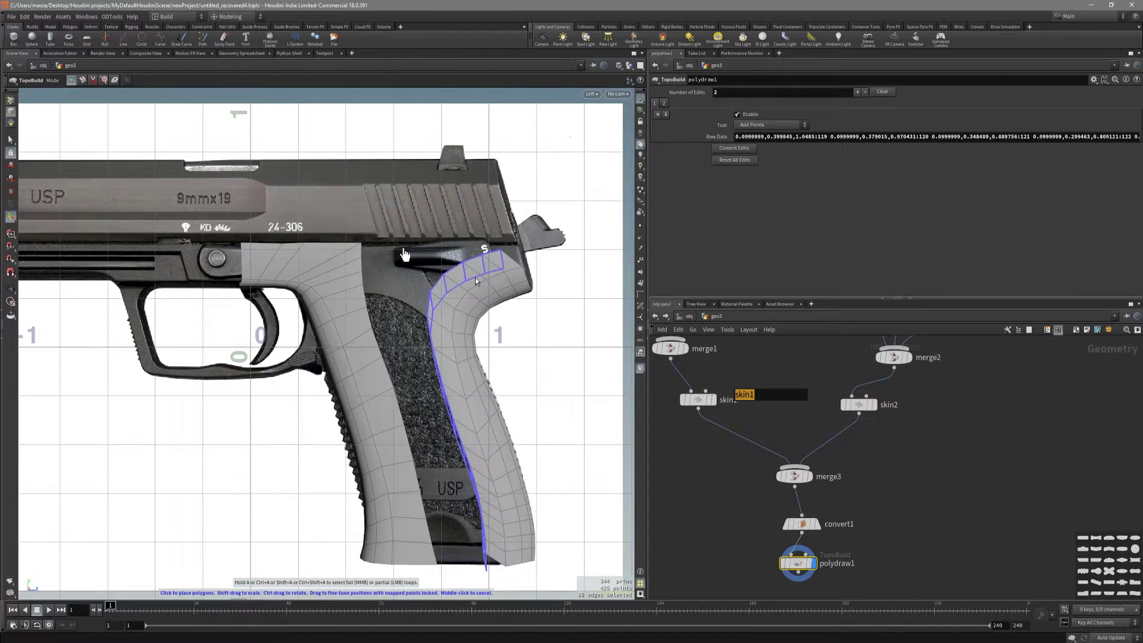
{"action": "left_click", "coordinate": [472, 269]}
Step: Spread the rear strip's upper points along the slide's lower edge, from the back of the frame to above the textured panel
{"action": "scroll", "coordinate": [476, 266], "scroll_direction": "up", "scroll_amount": 3}
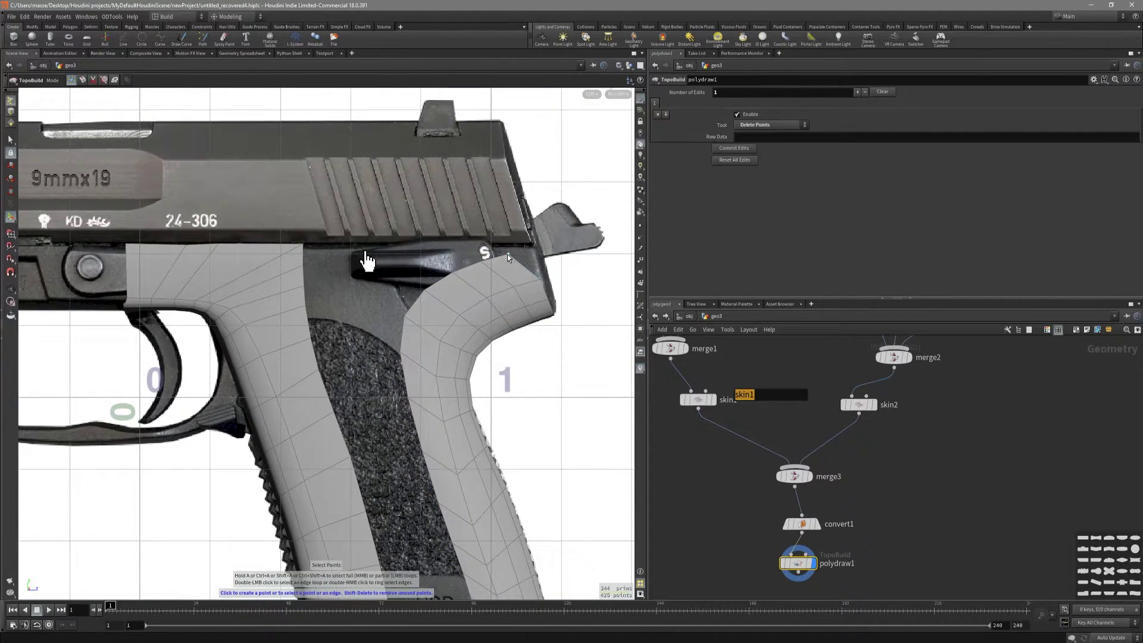
{"action": "left_click_drag", "start_coordinate": [518, 256], "coordinate": [381, 242]}
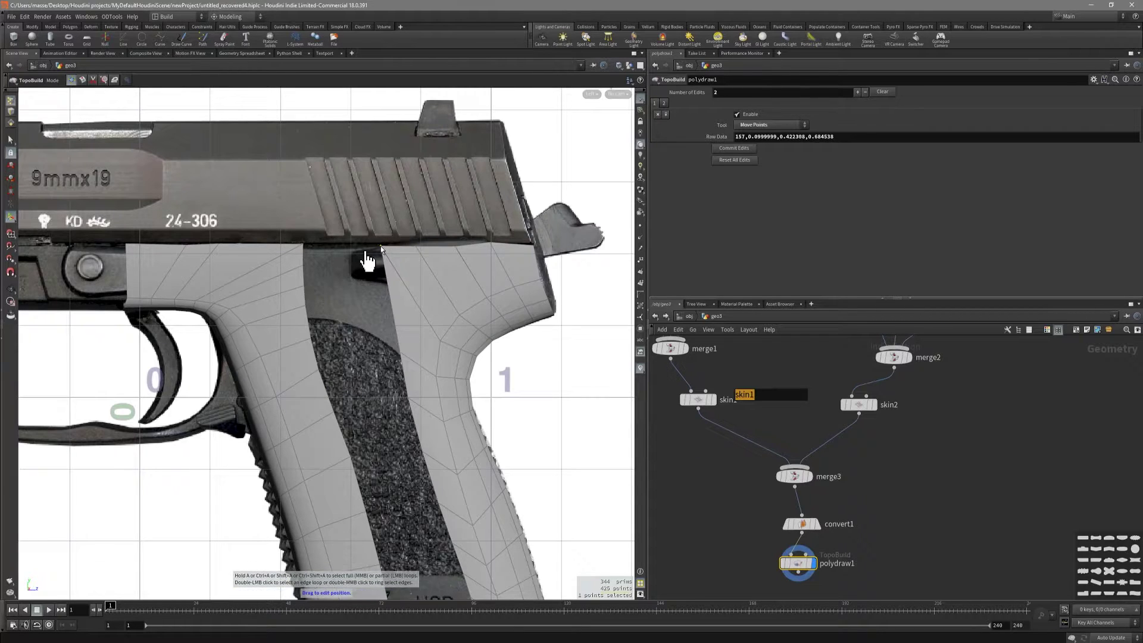
{"action": "left_click_drag", "start_coordinate": [492, 246], "coordinate": [495, 247]}
{"action": "key", "text": "Escape"}
{"action": "scroll", "coordinate": [458, 370], "scroll_direction": "down", "scroll_amount": 3}
{"action": "scroll", "coordinate": [458, 370], "scroll_direction": "up", "scroll_amount": 1}
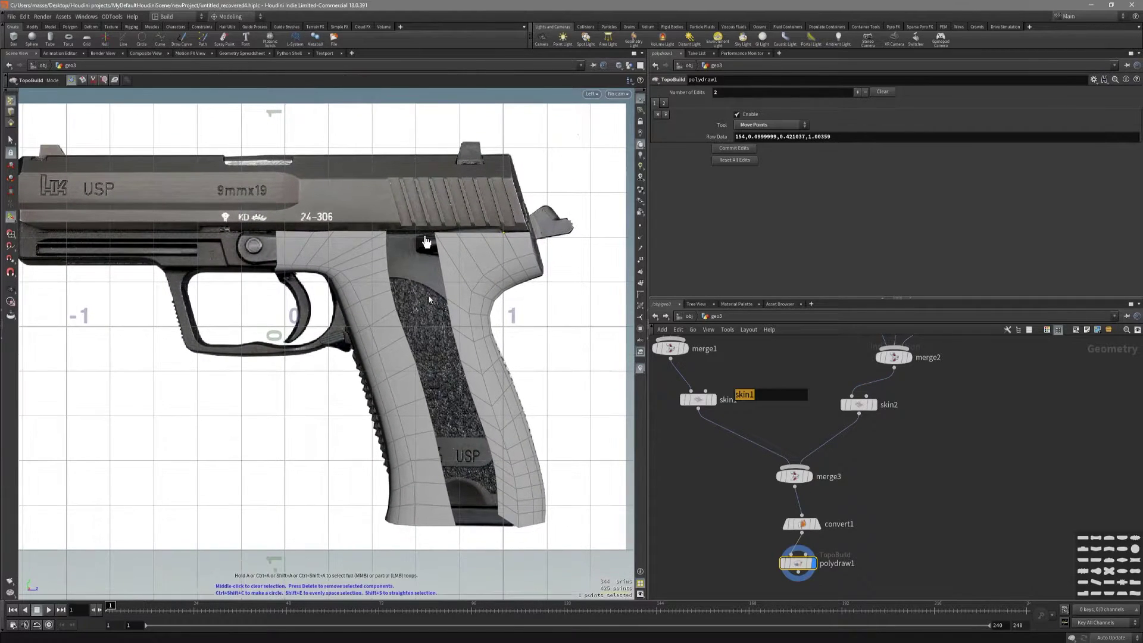
{"action": "scroll", "coordinate": [398, 240], "scroll_direction": "up", "scroll_amount": 2}
{"action": "key", "text": "Return"}
{"action": "left_click", "coordinate": [380, 248]}
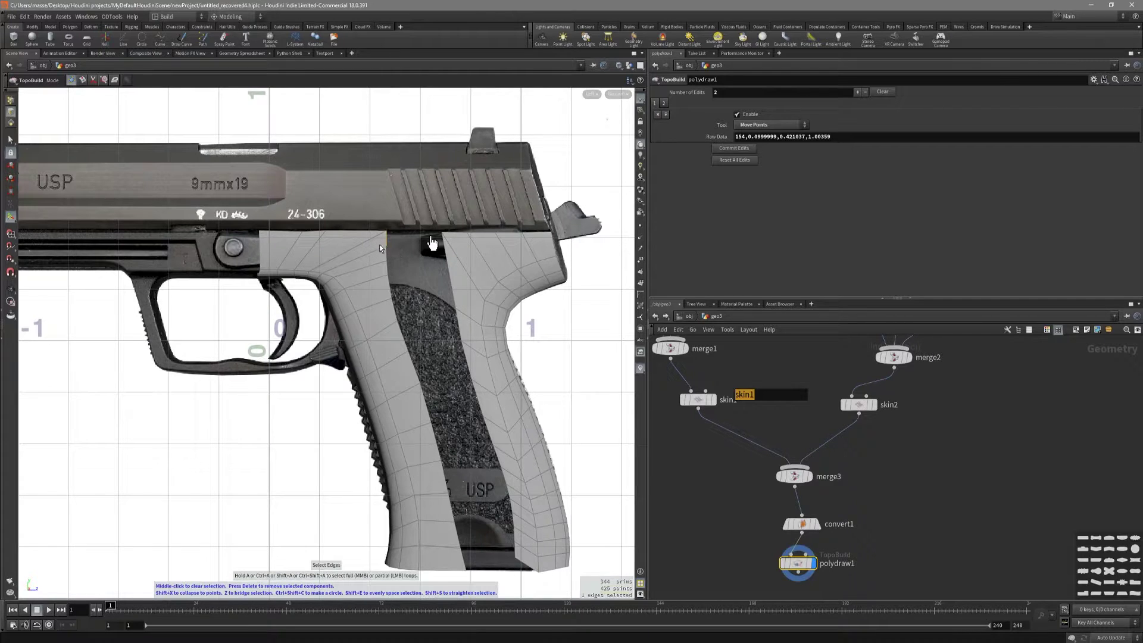
{"action": "middle_click_drag", "start_coordinate": [507, 528], "coordinate": [469, 517]}
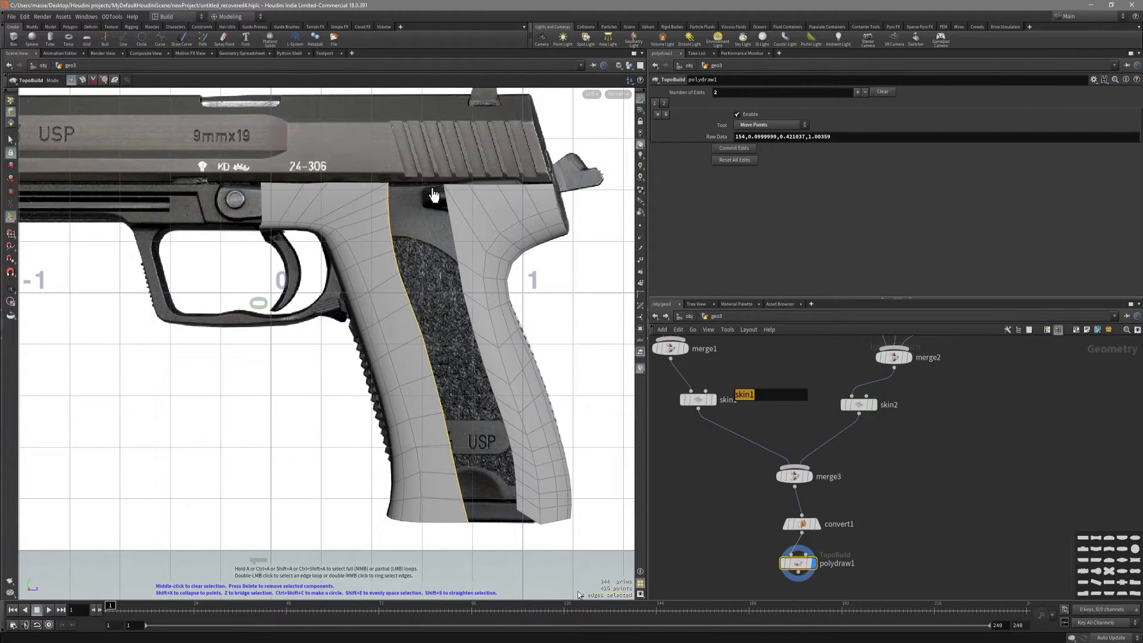
{"action": "left_click_drag", "start_coordinate": [516, 494], "coordinate": [507, 507]}
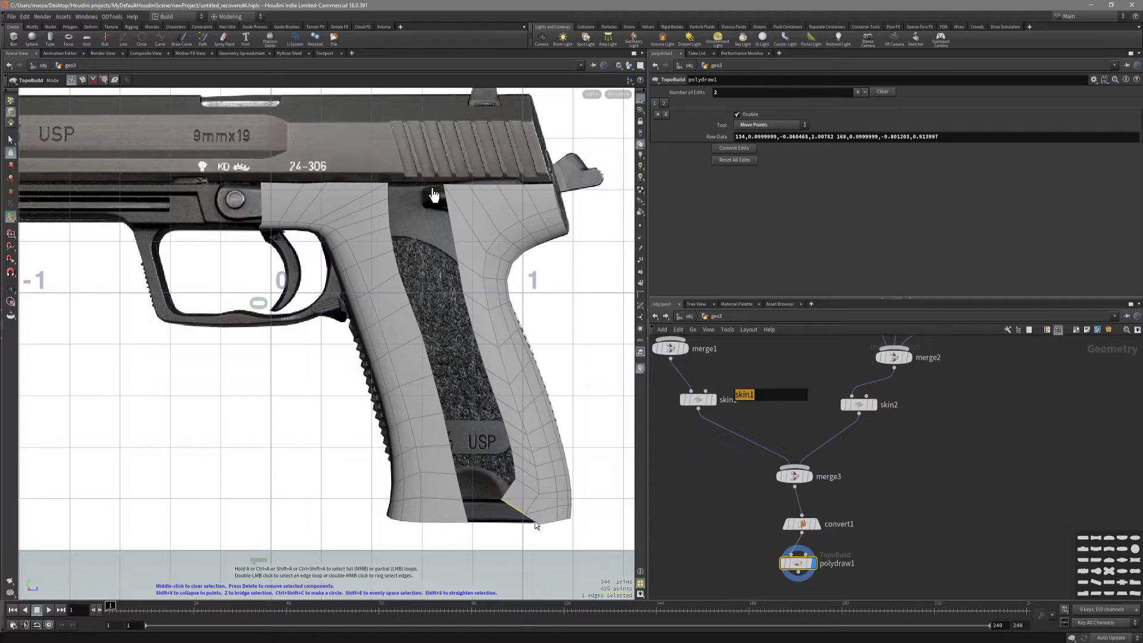
{"action": "key", "text": "ctrl+z"}
Step: Move the rear strip's lowest inner points to square its end with the grip's base, and select its inner edge loop
{"action": "left_click", "coordinate": [520, 524]}
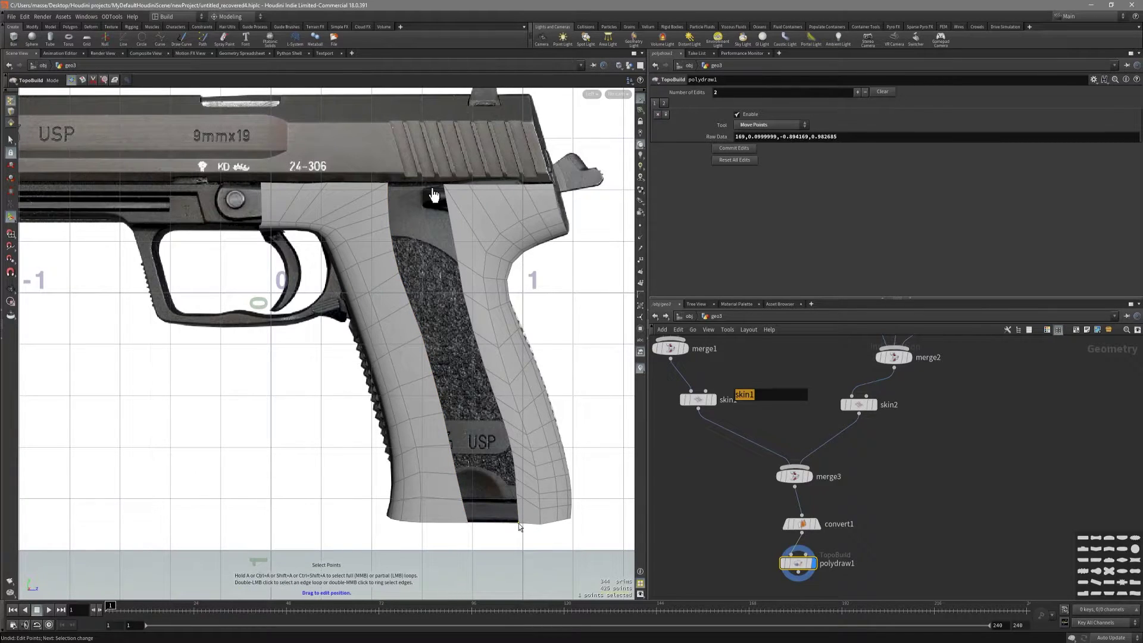
{"action": "left_click", "coordinate": [518, 504]}
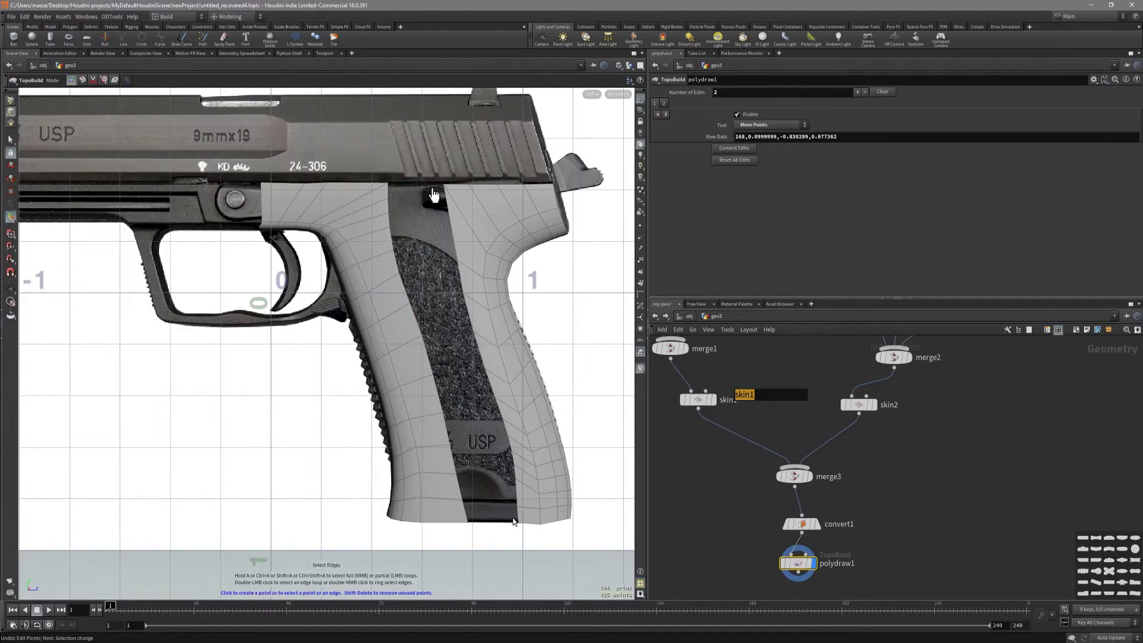
{"action": "left_click", "coordinate": [514, 518]}
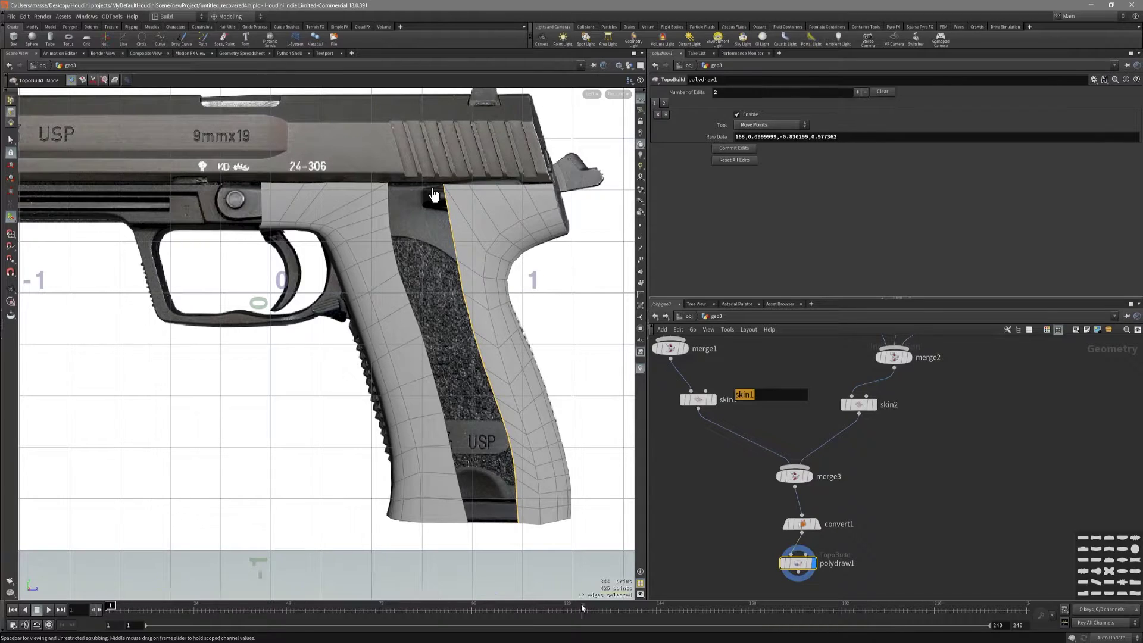
{"action": "middle_click_drag", "start_coordinate": [433, 195], "coordinate": [426, 233]}
{"action": "key", "text": "space"}
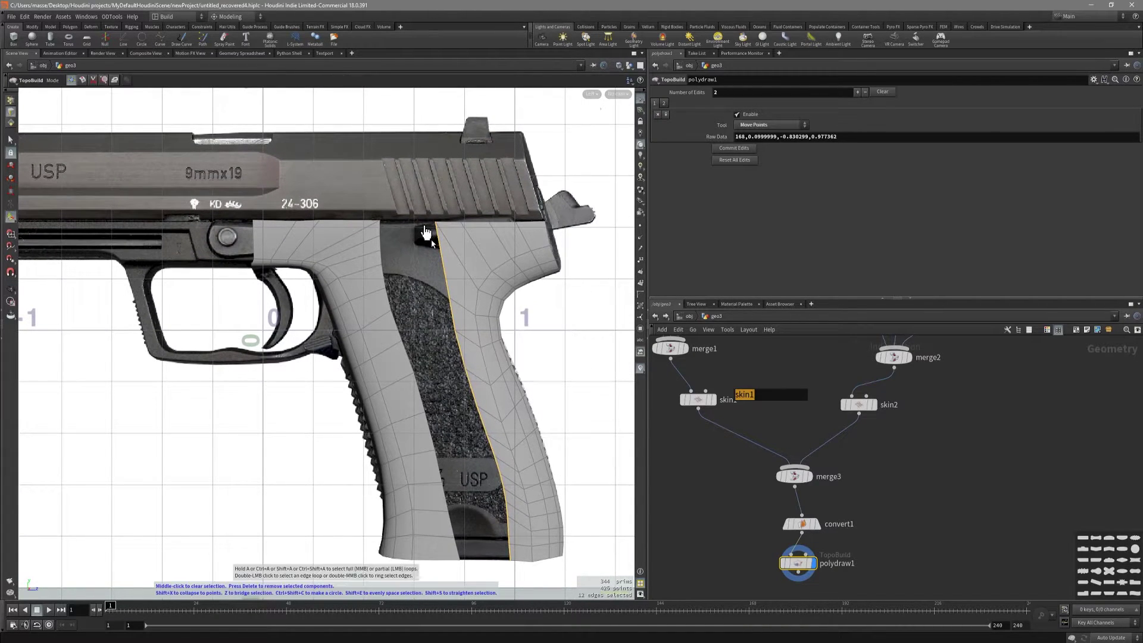
Step: Move the rear strip's upper inner corner backward along the slide and shift the point below it onto the textured panel's rear edge
{"action": "scroll", "coordinate": [293, 261], "scroll_direction": "up", "scroll_amount": 2}
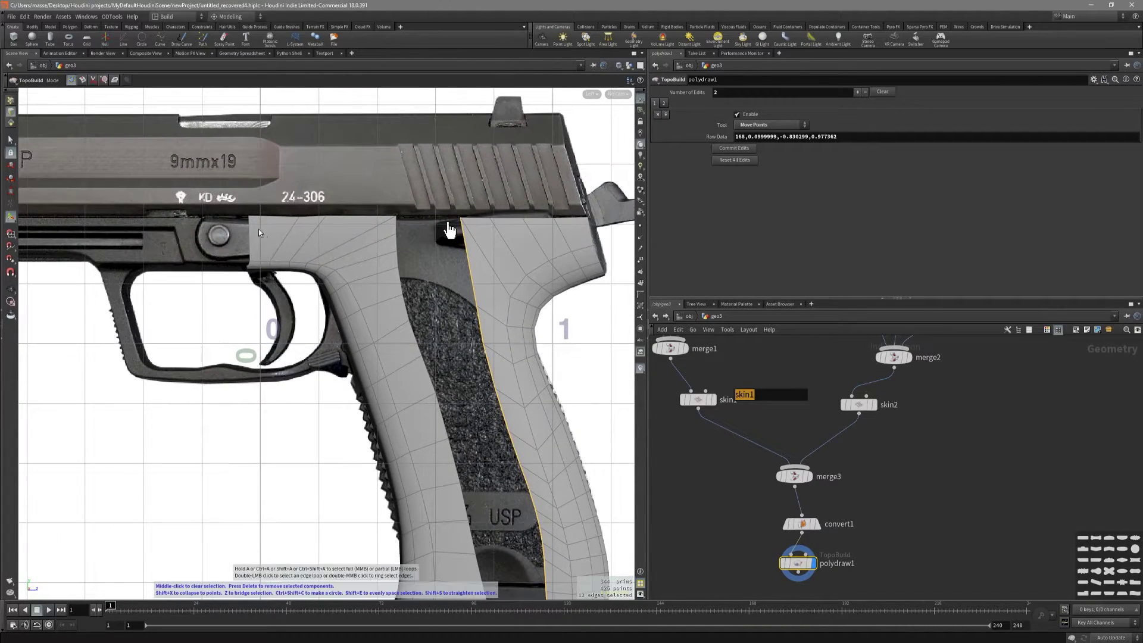
{"action": "middle_click_drag", "start_coordinate": [347, 233], "coordinate": [363, 262]}
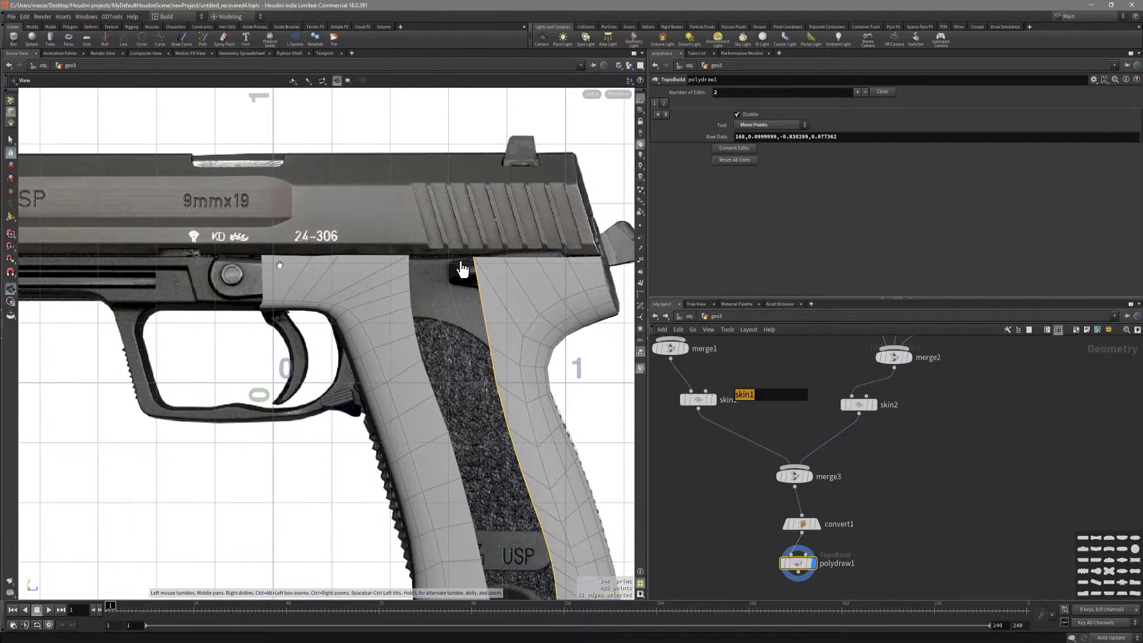
{"action": "scroll", "coordinate": [443, 265], "scroll_direction": "up", "scroll_amount": 3}
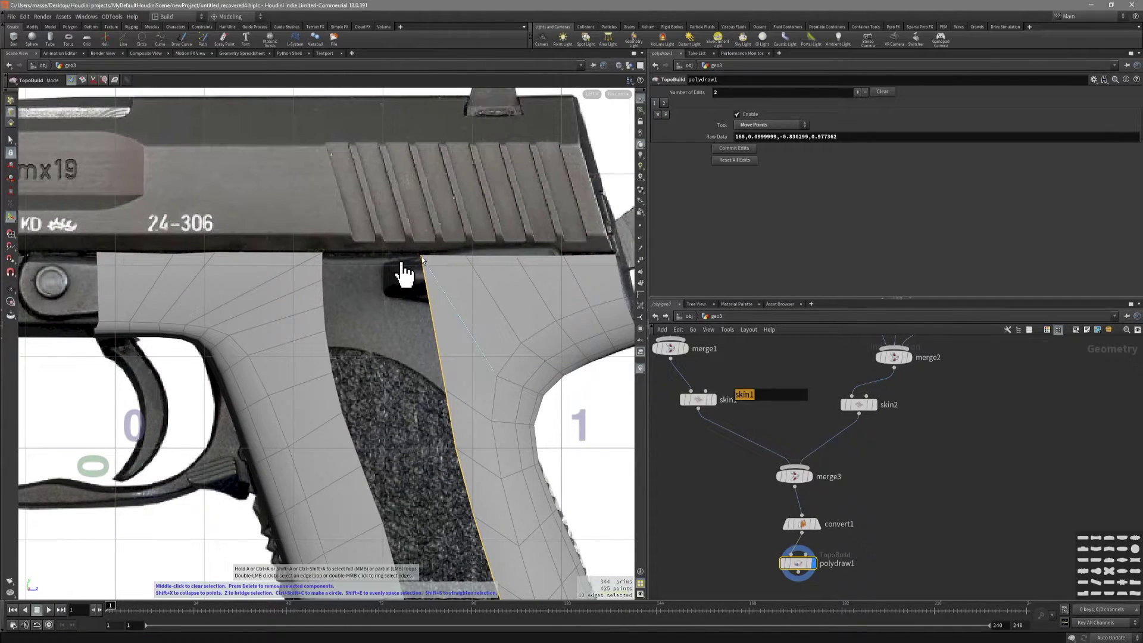
{"action": "left_click_drag", "start_coordinate": [421, 259], "coordinate": [470, 262]}
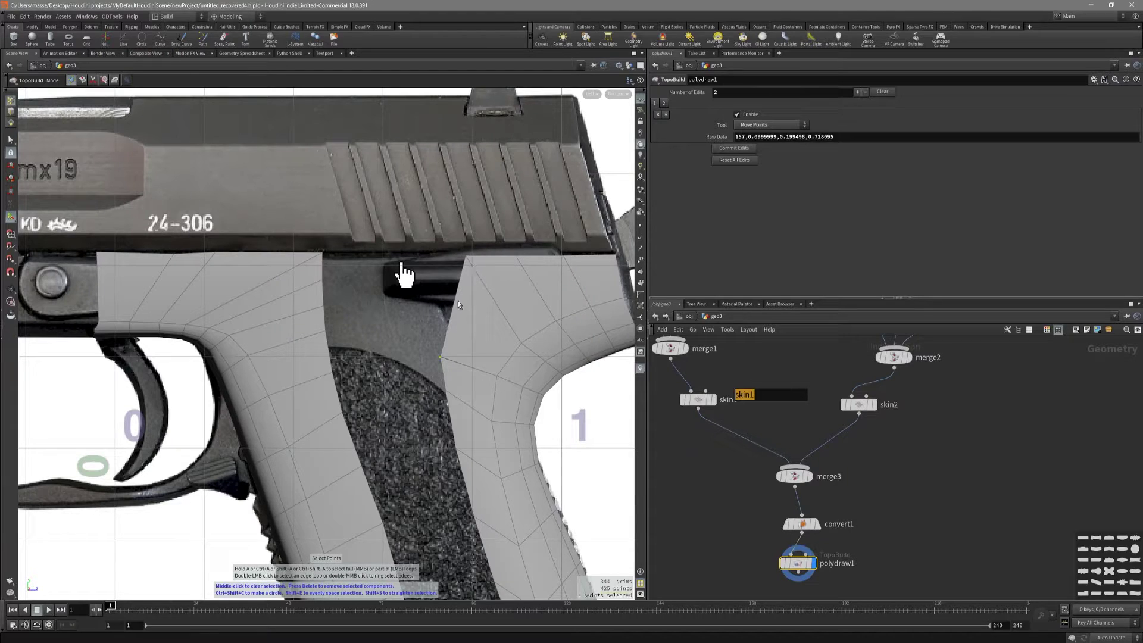
{"action": "left_click_drag", "start_coordinate": [441, 357], "coordinate": [445, 355]}
Step: Try to select the rear strip's edge loop facing the textured panel, from its upper corner to the grip's base
{"action": "middle_click_drag", "start_coordinate": [93, 260], "coordinate": [194, 281]}
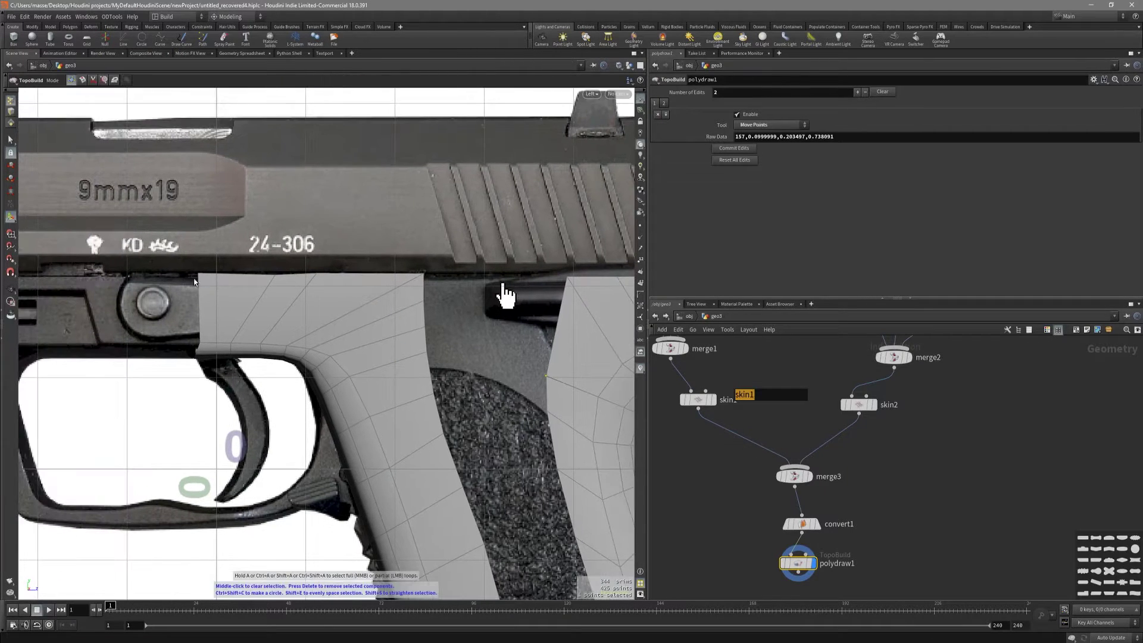
{"action": "scroll", "coordinate": [234, 284], "scroll_direction": "up", "scroll_amount": 2}
{"action": "scroll", "coordinate": [357, 280], "scroll_direction": "down", "scroll_amount": 3}
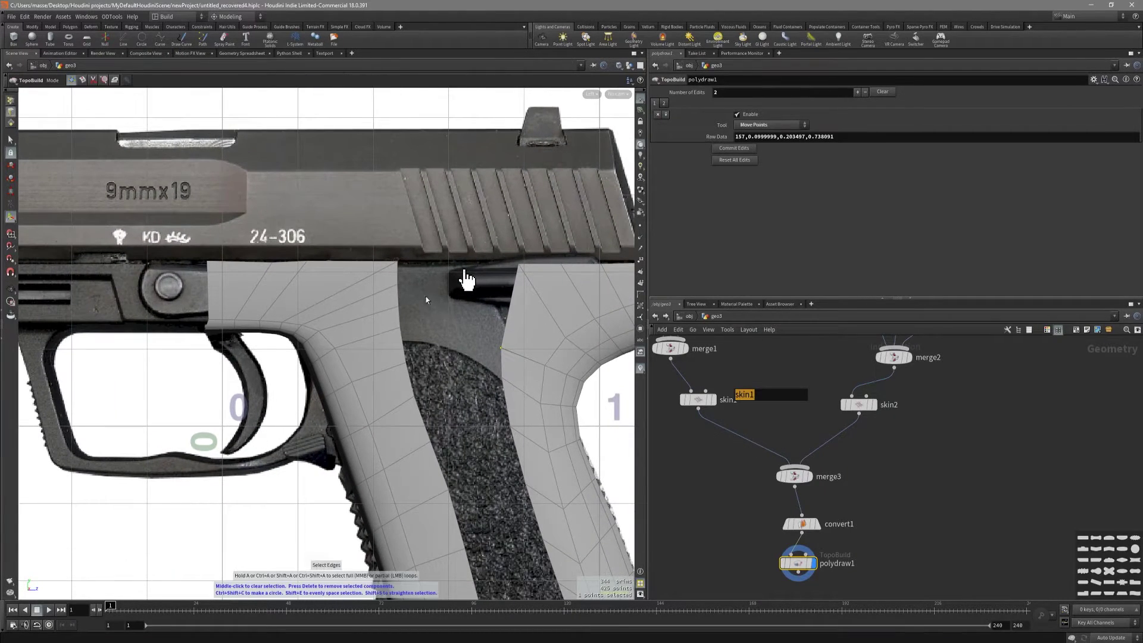
{"action": "scroll", "coordinate": [502, 293], "scroll_direction": "down", "scroll_amount": 3}
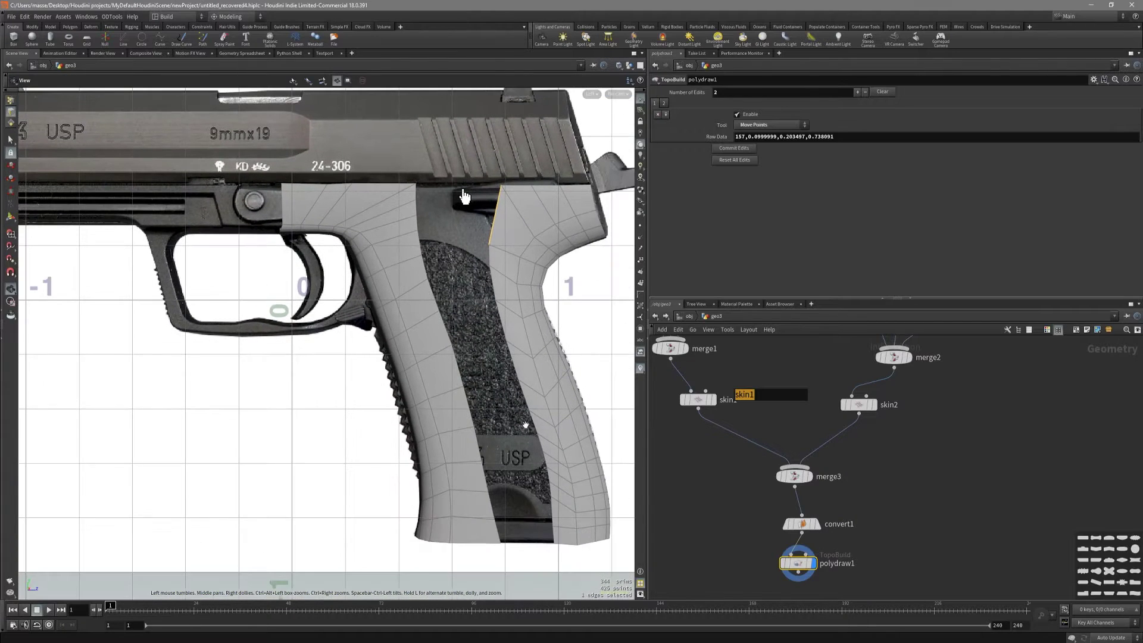
{"action": "left_click", "coordinate": [552, 539]}
{"action": "key", "text": "ctrl+z"}
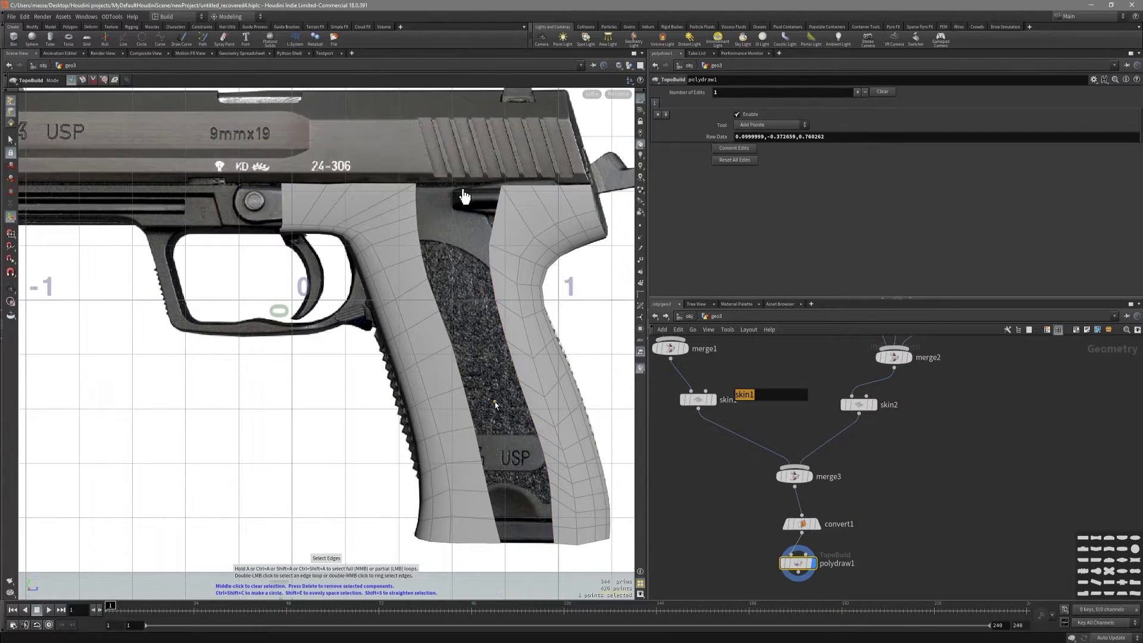
{"action": "middle_click_drag", "start_coordinate": [465, 196], "coordinate": [385, 227]}
{"action": "scroll", "coordinate": [408, 209], "scroll_direction": "down", "scroll_amount": 1}
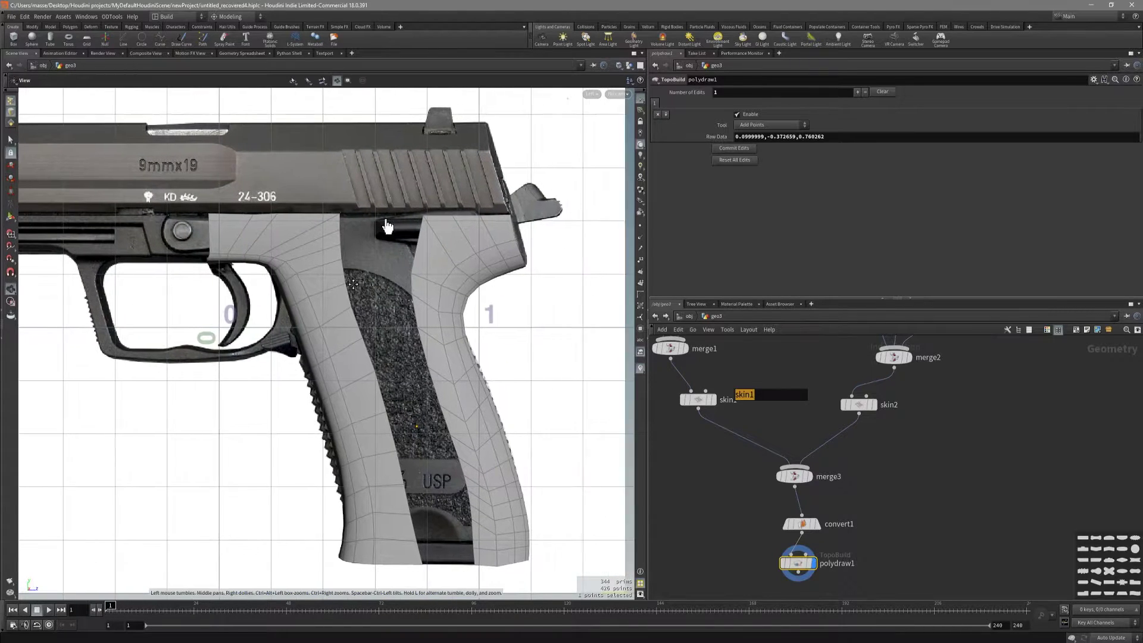
Step: Try to select the front strip's edge loop facing the textured panel, and undo the stray edit on the rear strip
{"action": "middle_click", "coordinate": [343, 226]}
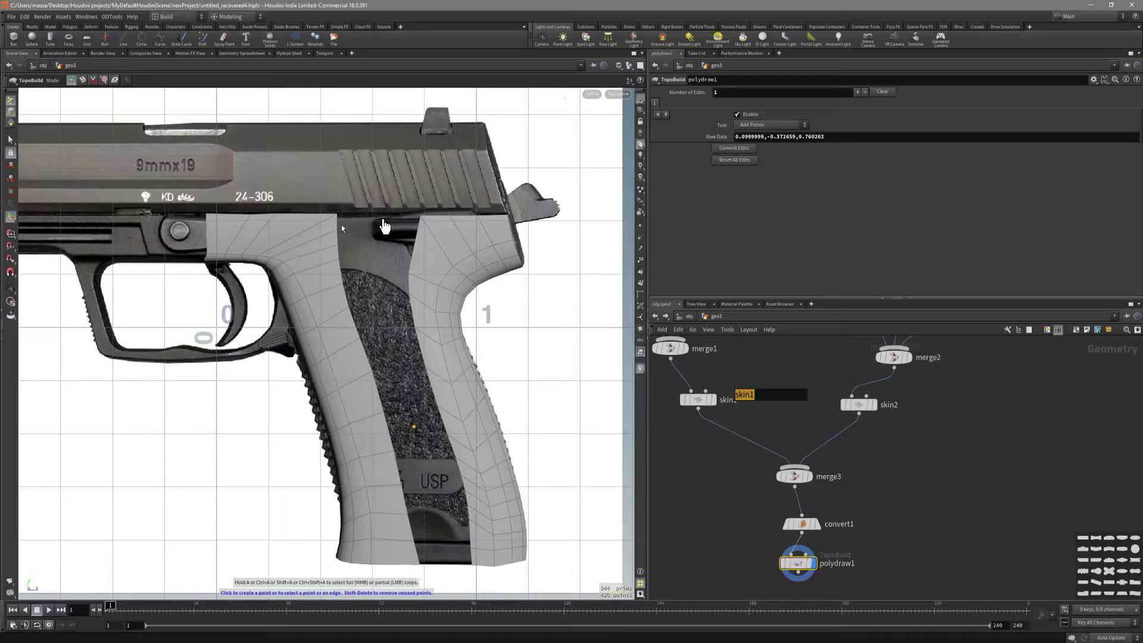
{"action": "left_click", "coordinate": [332, 224]}
{"action": "left_click", "coordinate": [419, 558]}
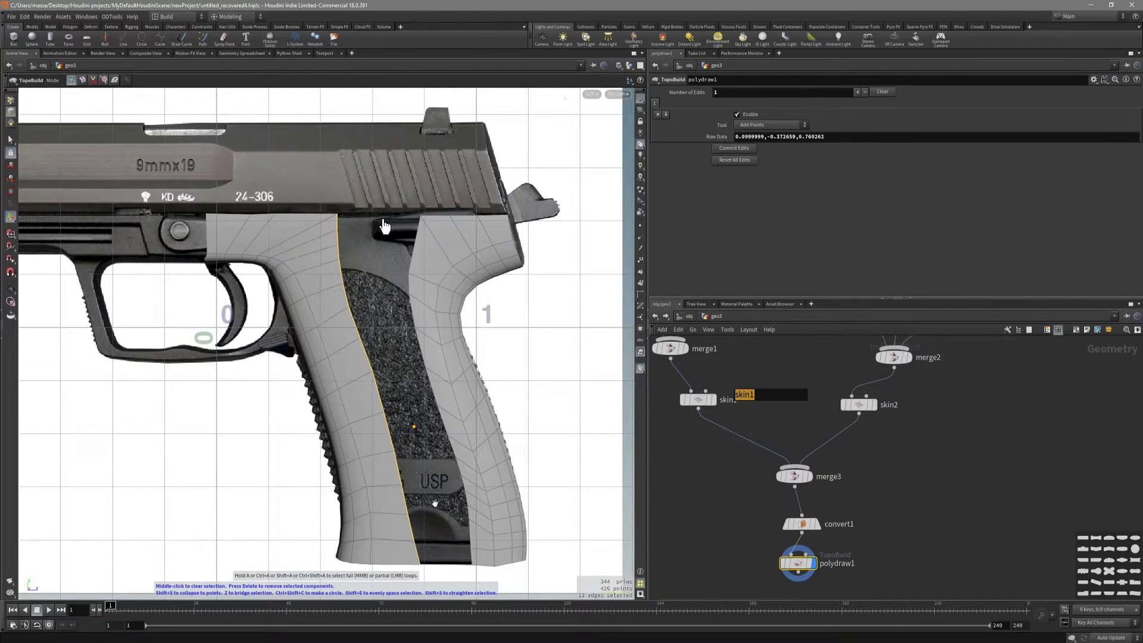
{"action": "middle_click_drag", "start_coordinate": [385, 226], "coordinate": [393, 205], "text": "alt"}
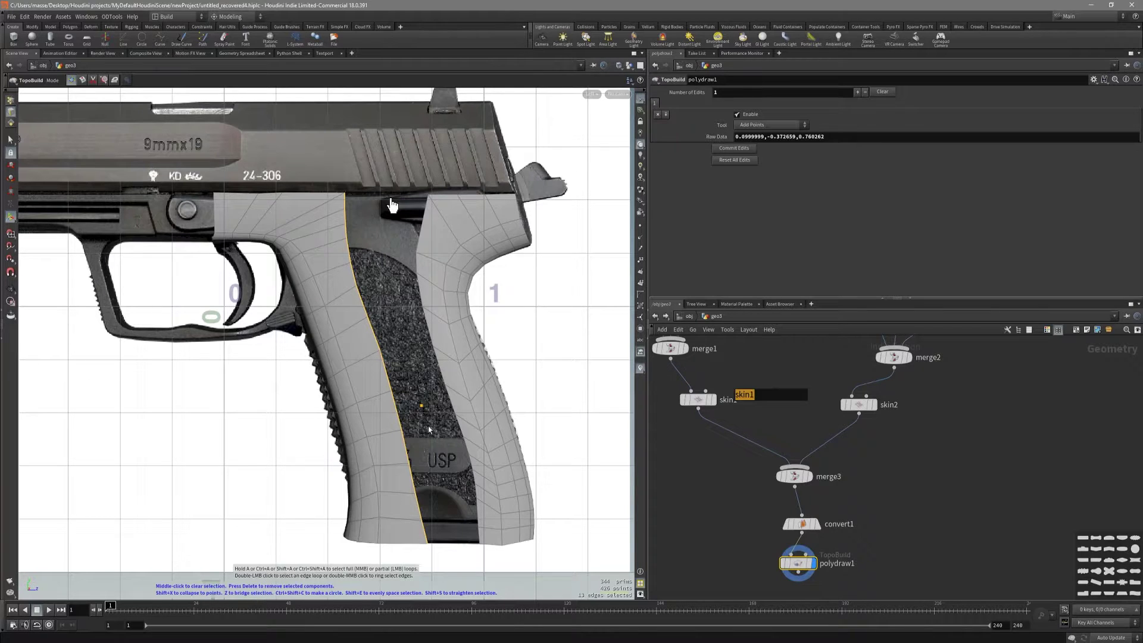
{"action": "left_click_drag", "start_coordinate": [431, 244], "coordinate": [410, 230]}
{"action": "key", "text": "ctrl+z"}
Step: Bridge the rear and front strips' facing edge loops to cover the textured panel with polygons, from the slide to the grip's base
{"action": "left_click", "coordinate": [480, 535]}
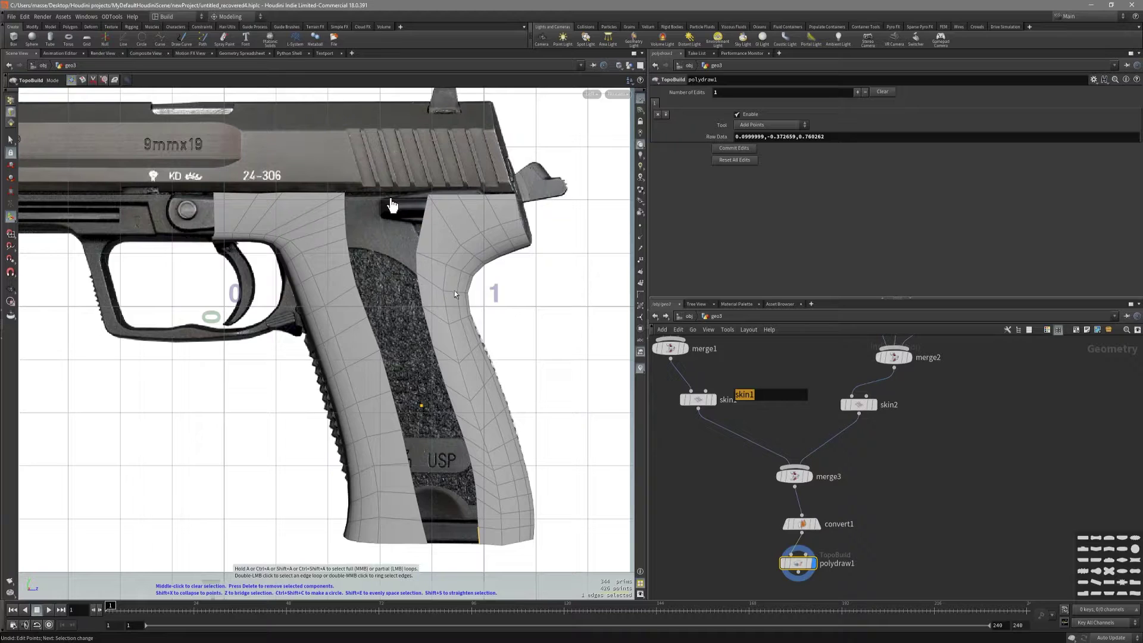
{"action": "double_click", "coordinate": [426, 234]}
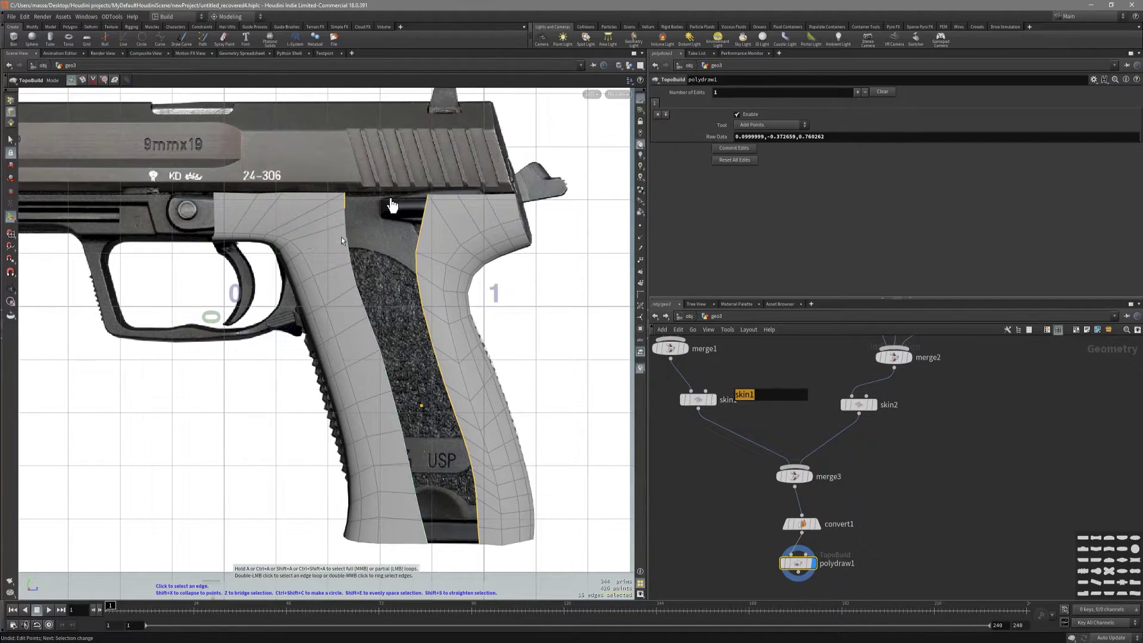
{"action": "key", "text": "z"}
{"action": "middle_click_drag", "start_coordinate": [381, 248], "coordinate": [395, 349]}
{"action": "left_click_drag", "start_coordinate": [395, 349], "coordinate": [429, 293]}
{"action": "key", "text": "shift+w"}
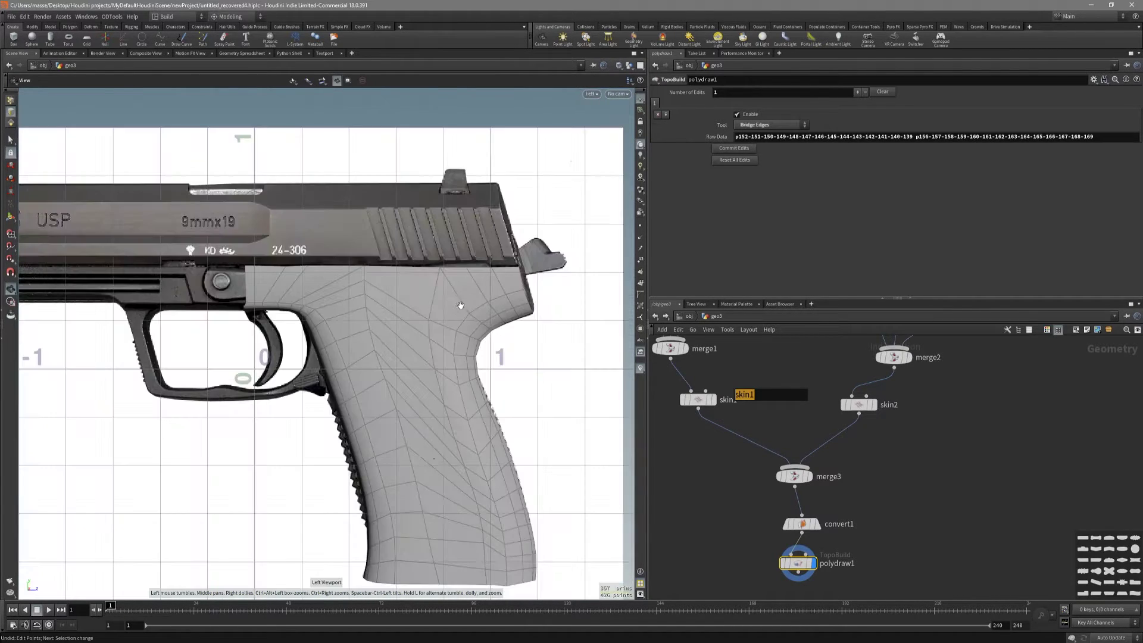
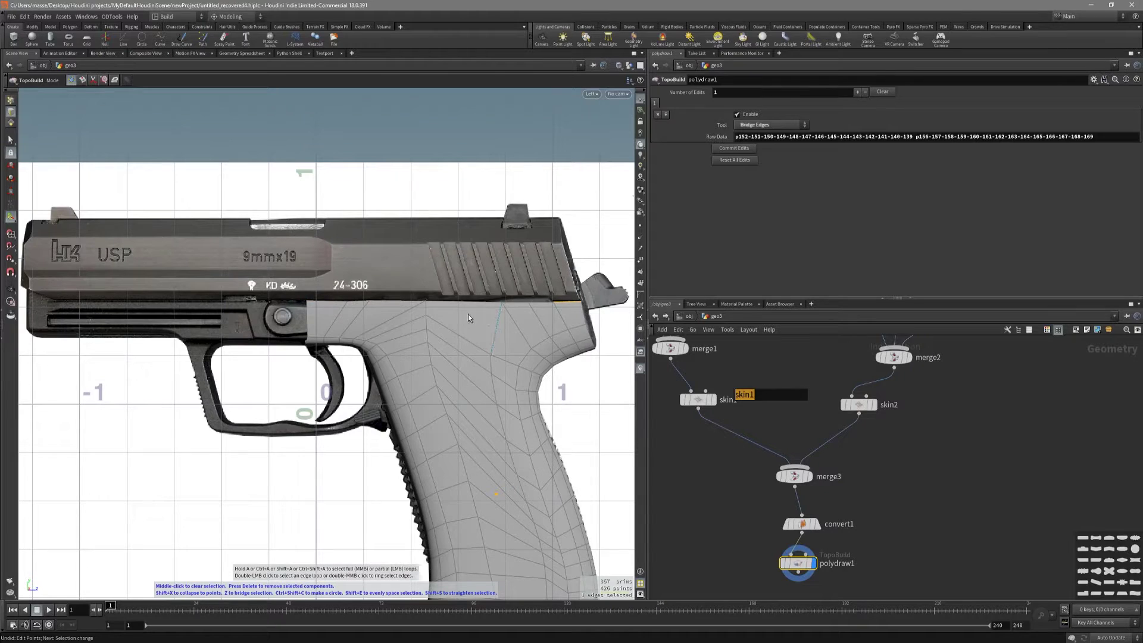
Step: Display skin2 alone and examine the reference frame around the slide release, trigger guard and grip without the bridged mesh covering it
{"action": "key", "text": "Escape"}
{"action": "middle_click_drag", "start_coordinate": [570, 330], "coordinate": [519, 307]}
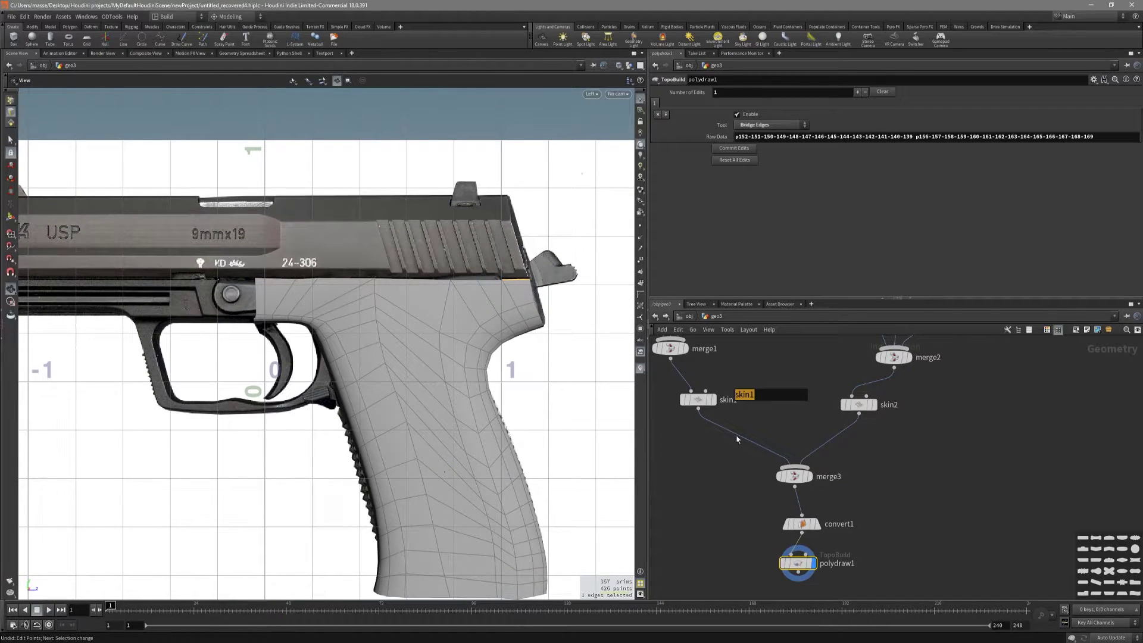
{"action": "left_click", "coordinate": [866, 405]}
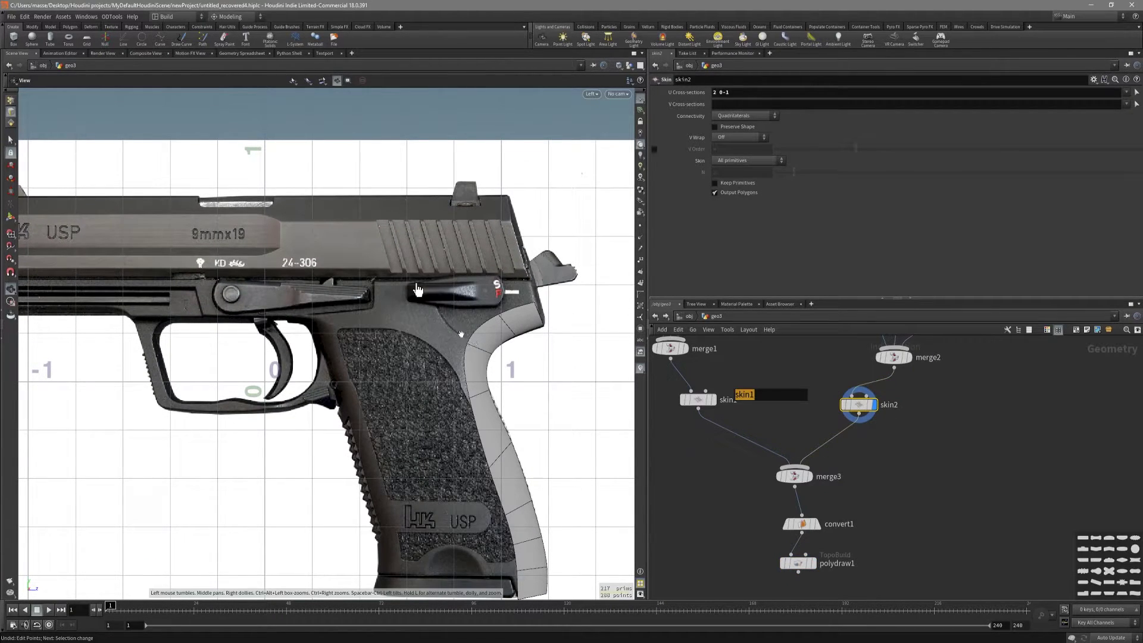
{"action": "middle_click_drag", "start_coordinate": [417, 290], "coordinate": [429, 225]}
{"action": "key", "text": "Return"}
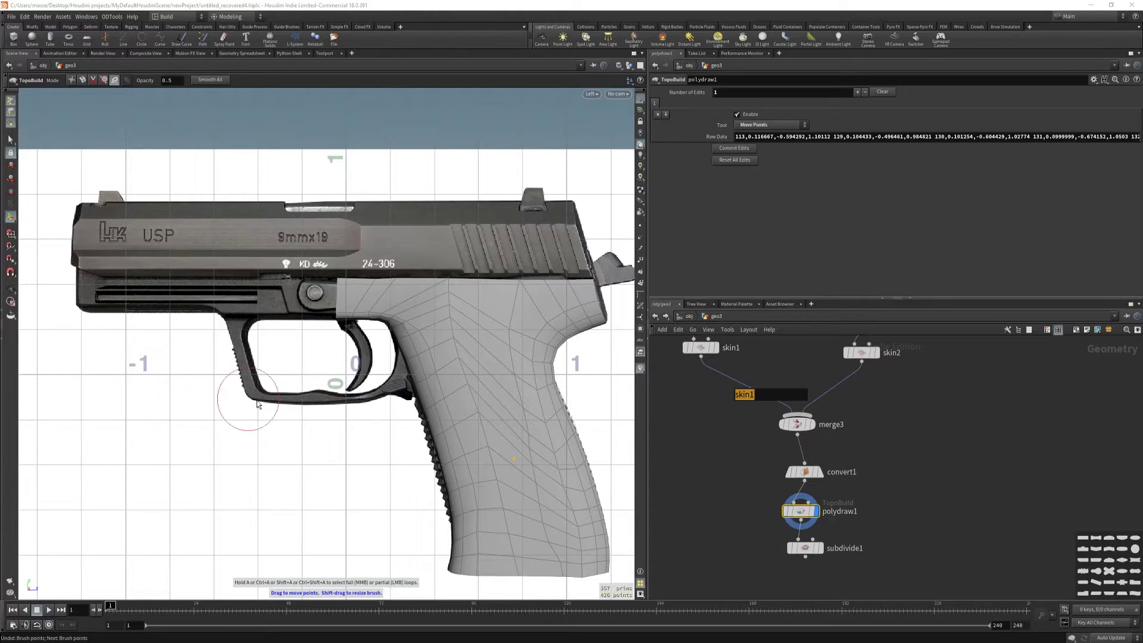
{"action": "scroll", "coordinate": [409, 414], "scroll_direction": "up", "scroll_amount": 3}
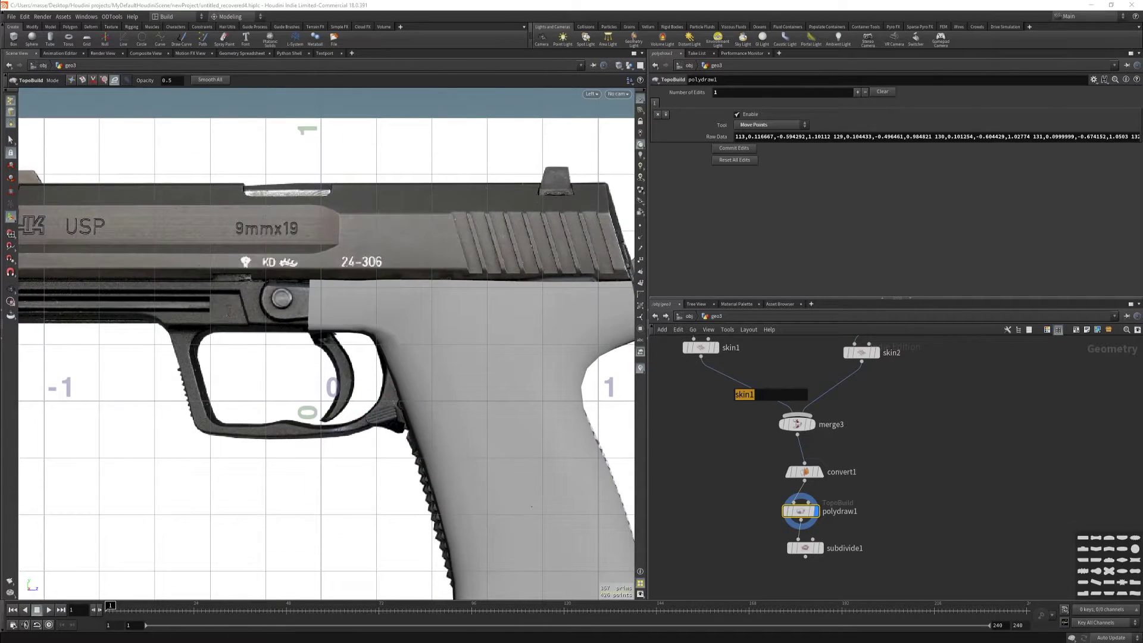
{"action": "key", "text": "Escape"}
{"action": "left_click_drag", "start_coordinate": [467, 446], "coordinate": [463, 471]}
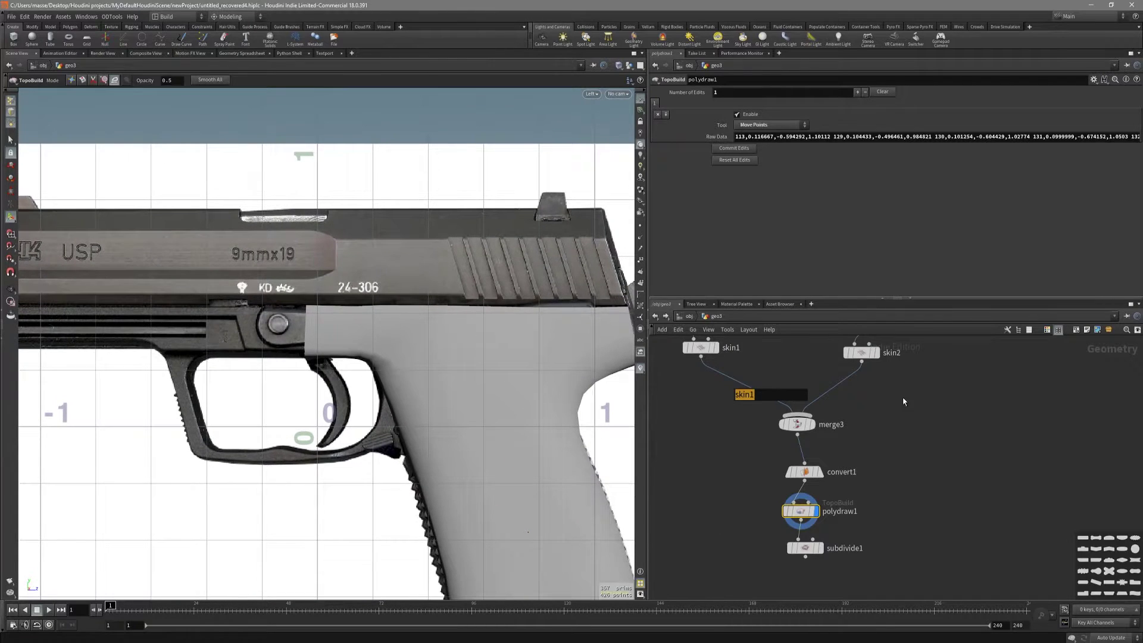
{"action": "left_click", "coordinate": [874, 352]}
{"action": "scroll", "coordinate": [375, 365], "scroll_direction": "up", "scroll_amount": 3}
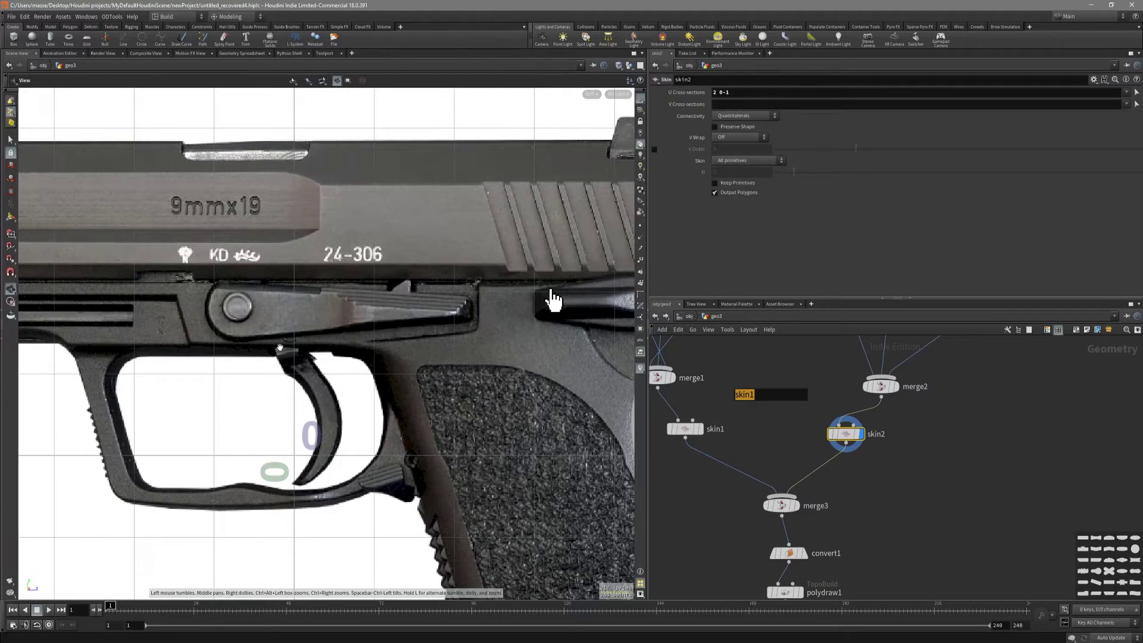
{"action": "scroll", "coordinate": [318, 352], "scroll_direction": "up", "scroll_amount": 2}
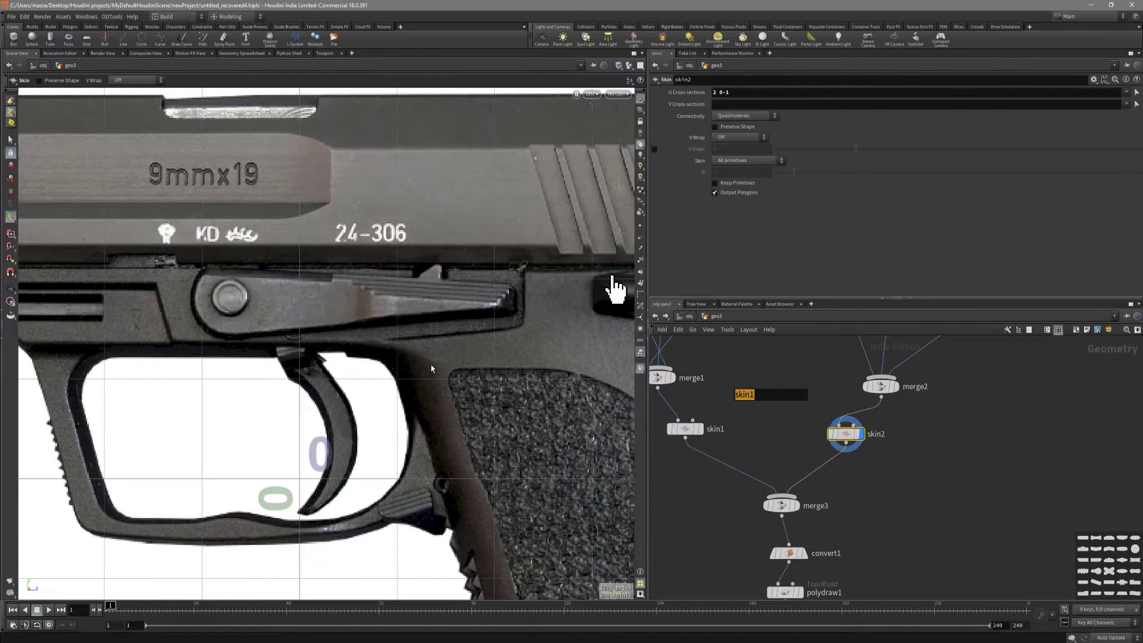
{"action": "scroll", "coordinate": [425, 367], "scroll_direction": "down", "scroll_amount": 3}
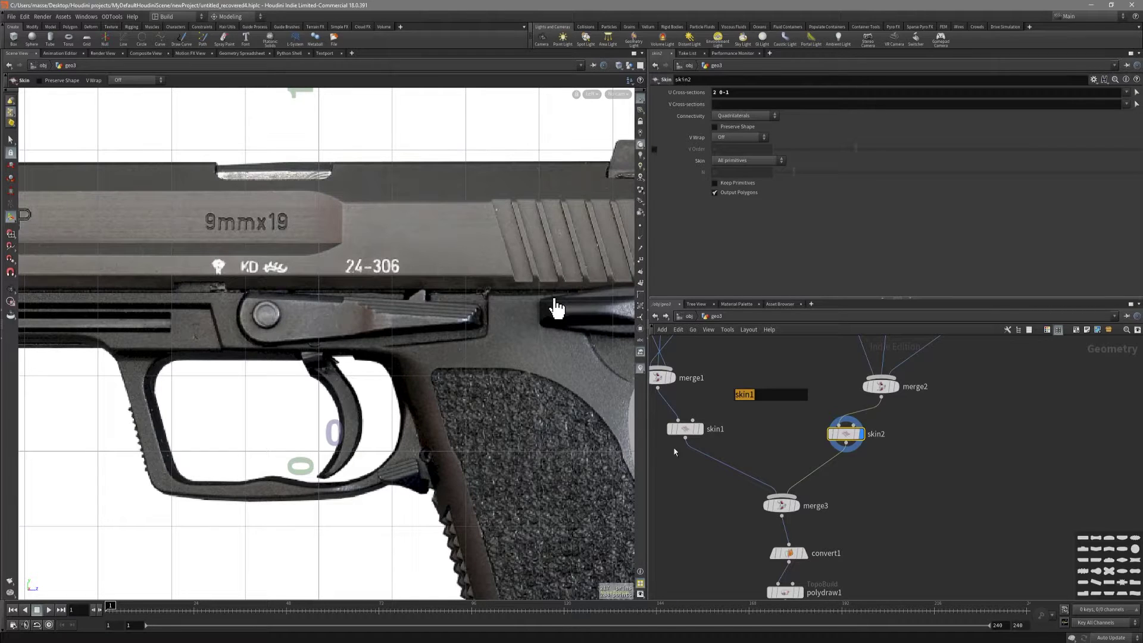
{"action": "scroll", "coordinate": [675, 452], "scroll_direction": "down", "scroll_amount": 3}
Step: Display polydraw1 and adjust the grip mesh's front lower corner and the inner edge point at the bend behind the trigger
{"action": "left_click", "coordinate": [780, 538]}
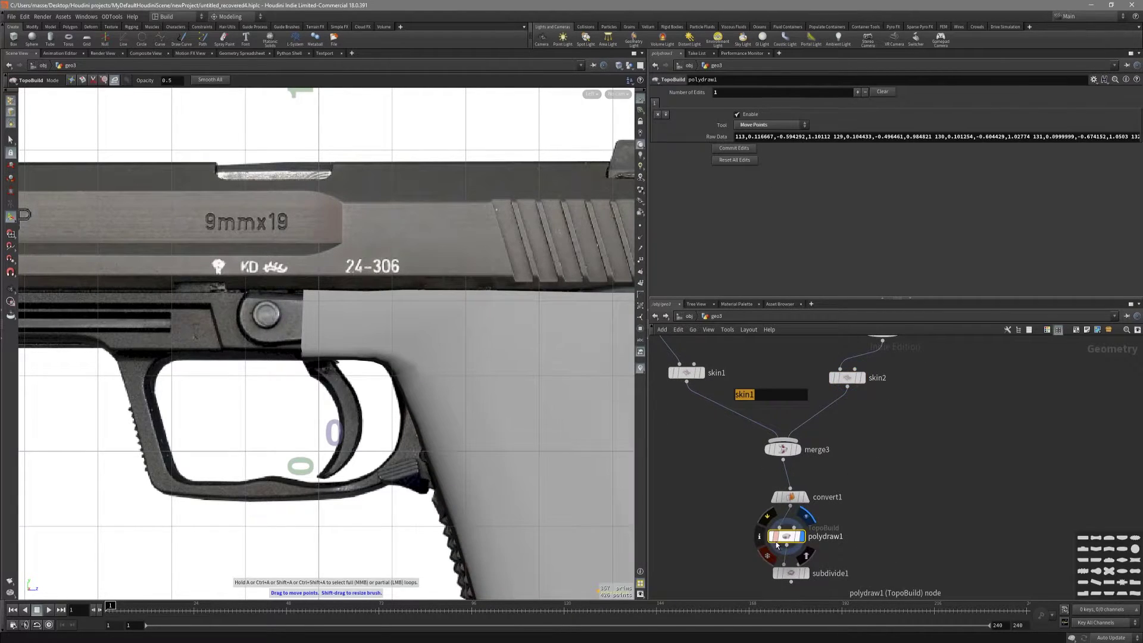
{"action": "scroll", "coordinate": [356, 338], "scroll_direction": "up", "scroll_amount": 2}
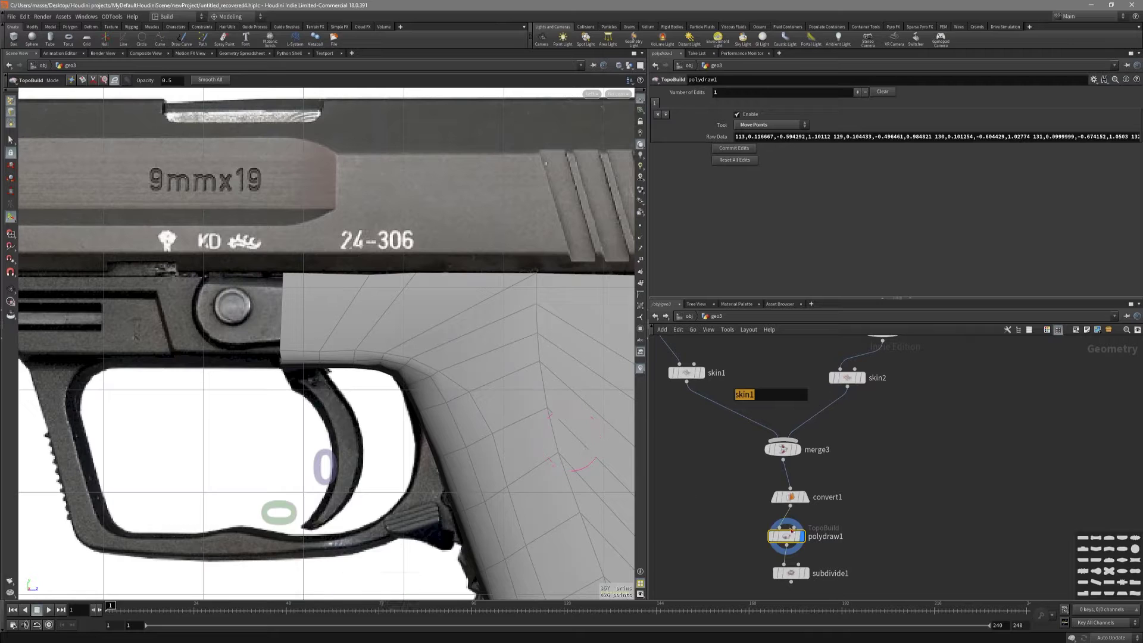
{"action": "key", "text": "Escape"}
{"action": "middle_click_drag", "start_coordinate": [385, 357], "coordinate": [340, 326]}
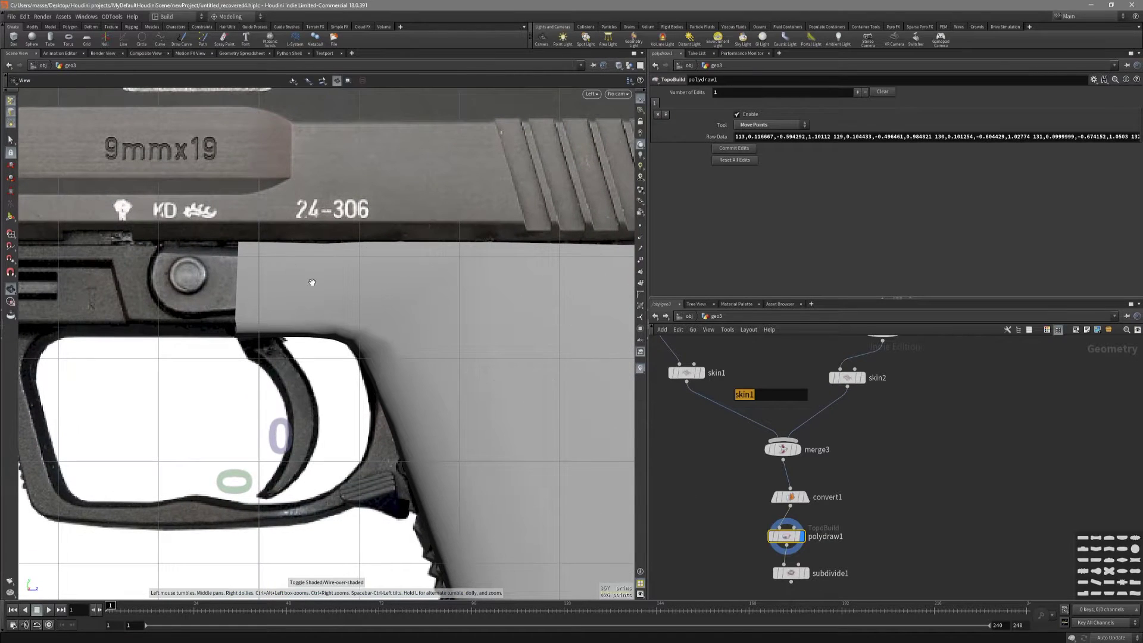
{"action": "scroll", "coordinate": [316, 321], "scroll_direction": "up", "scroll_amount": 3}
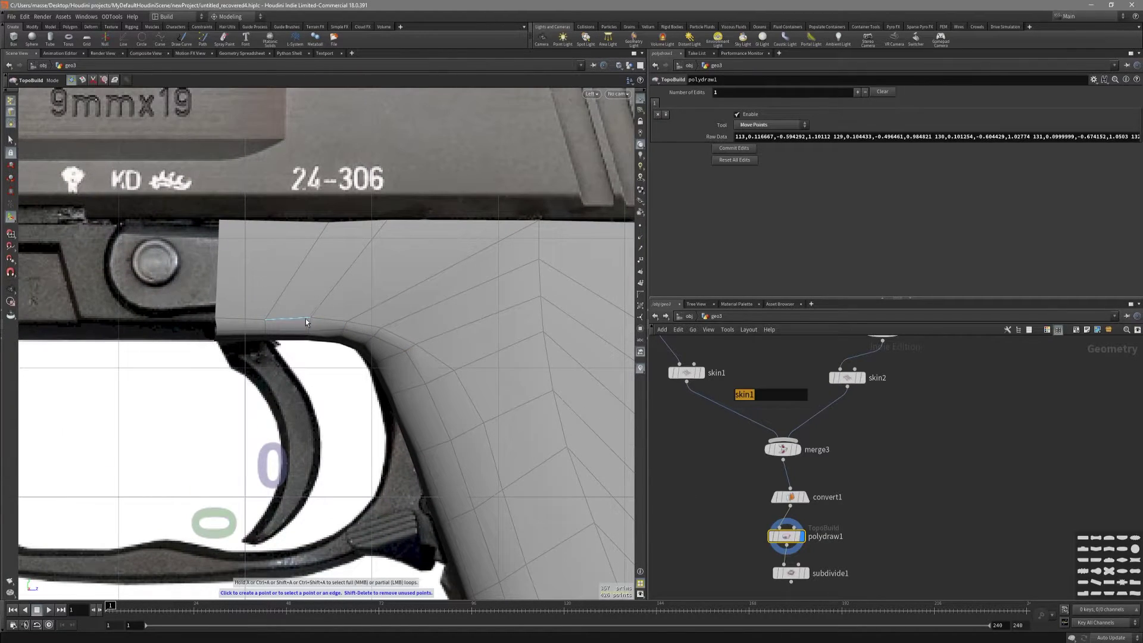
{"action": "key", "text": "Return"}
{"action": "left_click", "coordinate": [276, 326]}
{"action": "mouse_move", "coordinate": [276, 326]}
{"action": "left_mouse_down"}
{"action": "mouse_move", "coordinate": [262, 324]}
{"action": "mouse_move", "coordinate": [279, 331]}
{"action": "left_mouse_up"}
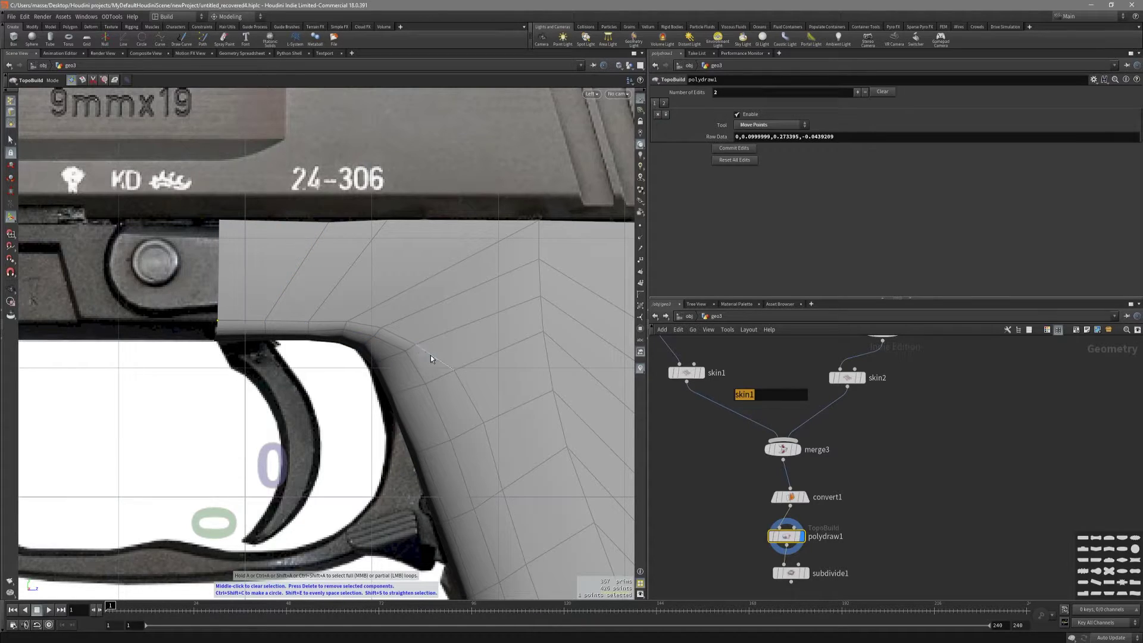
{"action": "left_click_drag", "start_coordinate": [454, 370], "coordinate": [412, 346]}
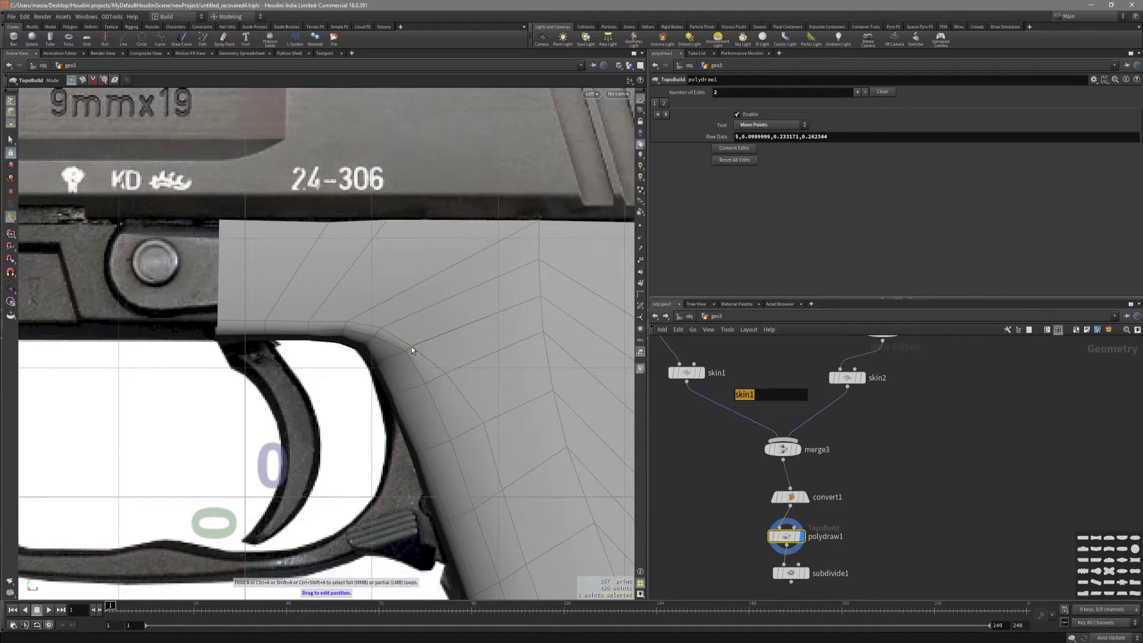
Step: Display subdivide1 with a subdivision depth of 2 and turn on the wireframe over the shaded grip
{"action": "middle_click_drag", "start_coordinate": [853, 560], "coordinate": [852, 541]}
{"action": "left_click", "coordinate": [803, 555]}
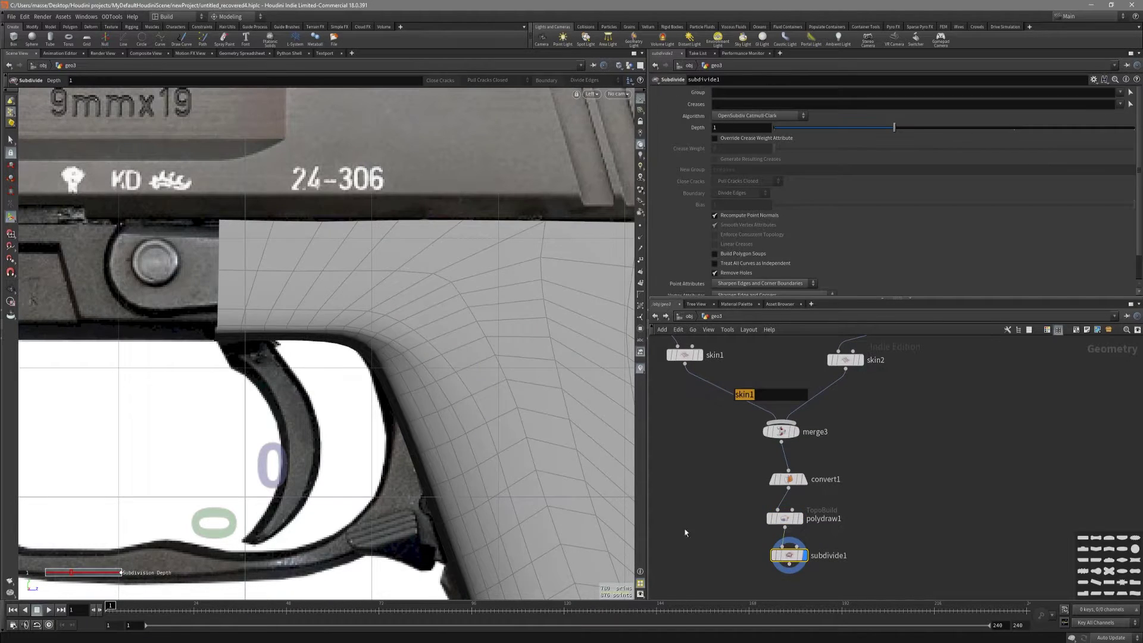
{"action": "scroll", "coordinate": [491, 402], "scroll_direction": "down", "scroll_amount": 3}
{"action": "middle_click_drag", "start_coordinate": [492, 402], "coordinate": [398, 366]}
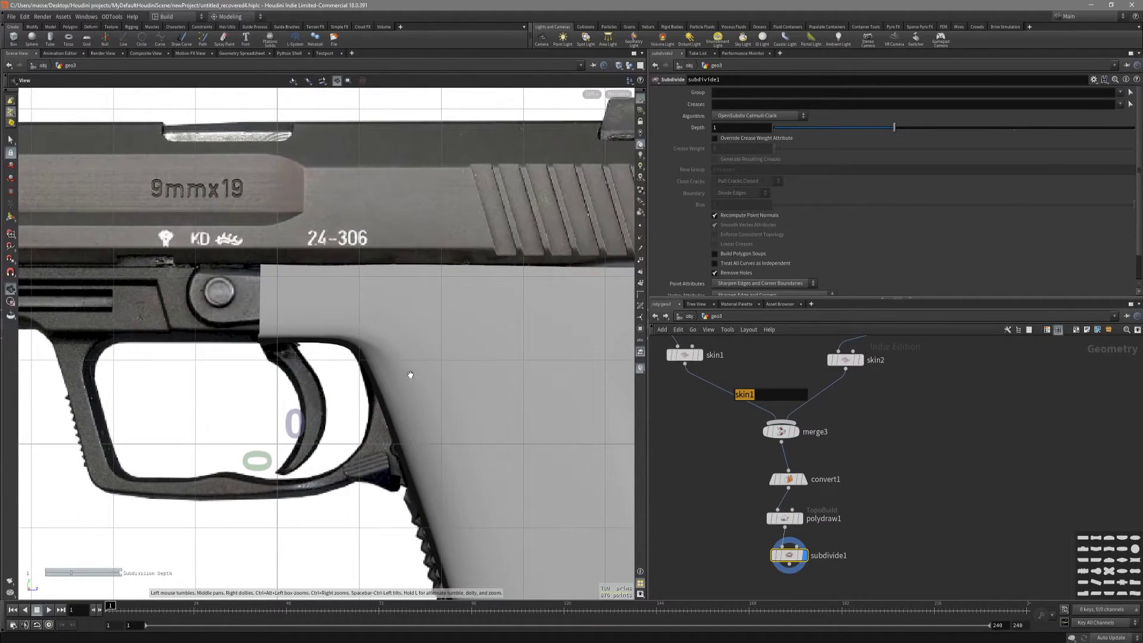
{"action": "scroll", "coordinate": [405, 374], "scroll_direction": "down", "scroll_amount": 3}
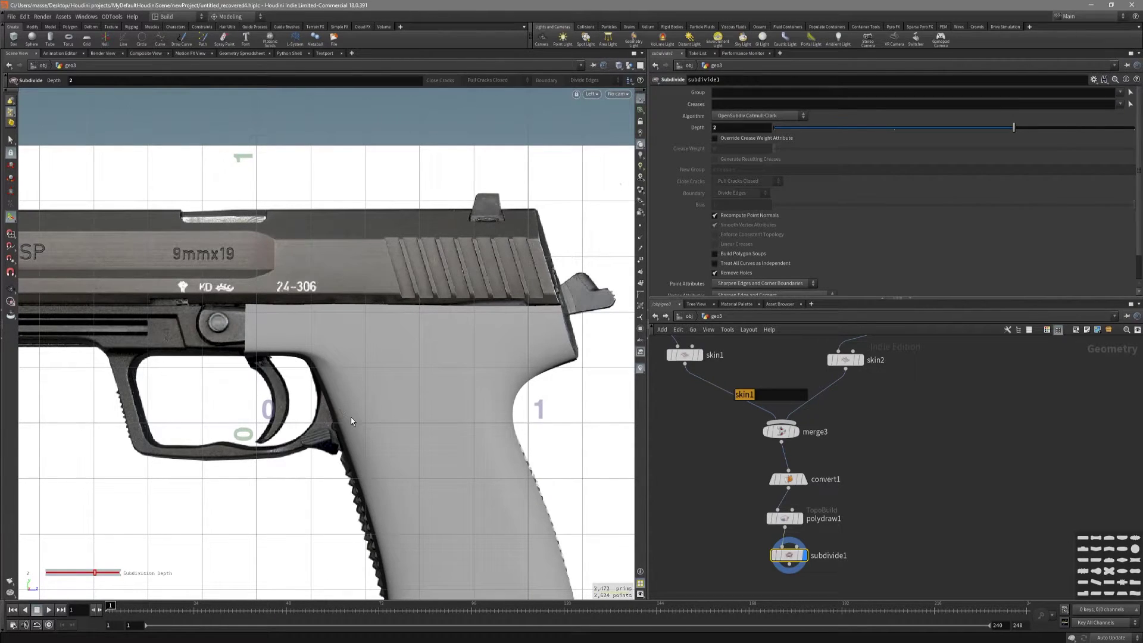
{"action": "scroll", "coordinate": [279, 347], "scroll_direction": "up", "scroll_amount": 3}
{"action": "scroll", "coordinate": [381, 388], "scroll_direction": "down", "scroll_amount": 3}
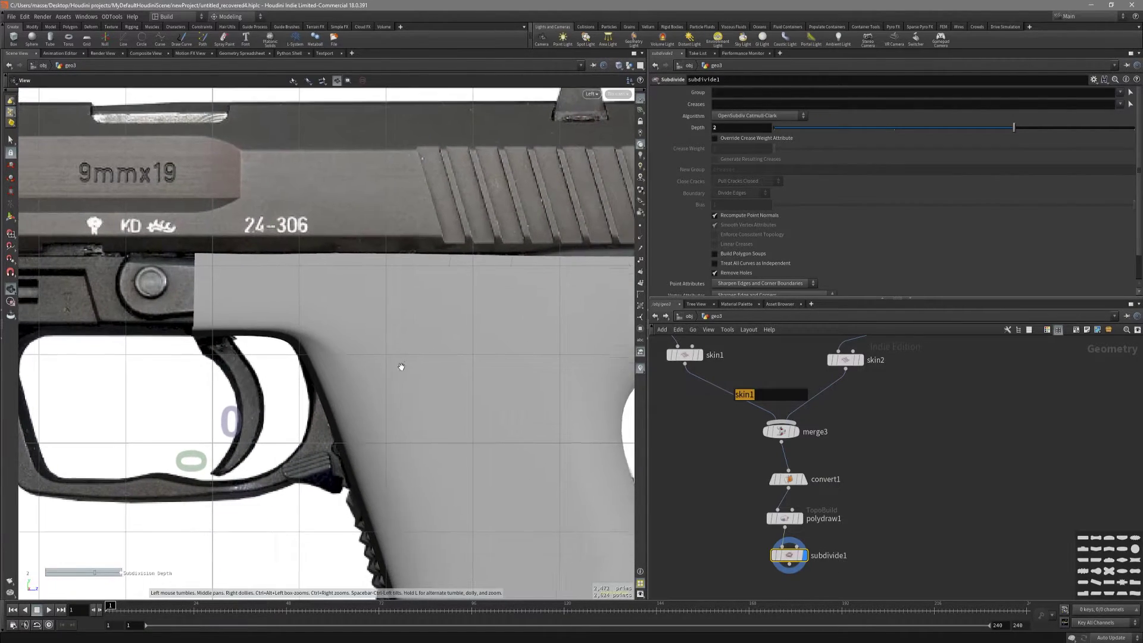
{"action": "key", "text": "shift+w"}
{"action": "middle_click_drag", "start_coordinate": [321, 383], "coordinate": [338, 400]}
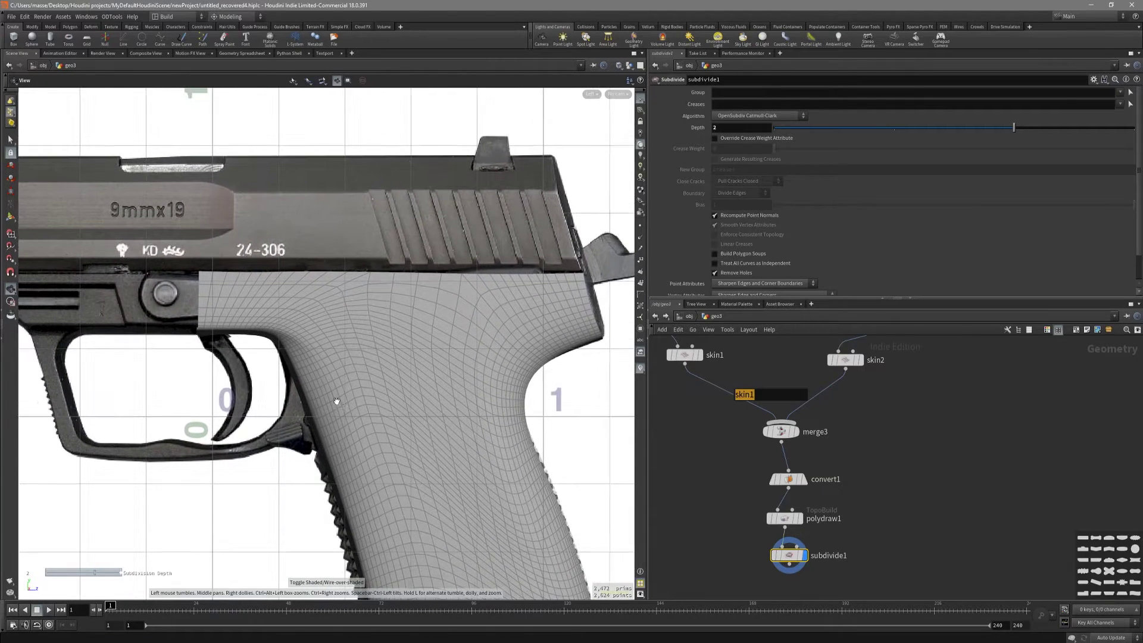
{"action": "key", "text": "Return"}
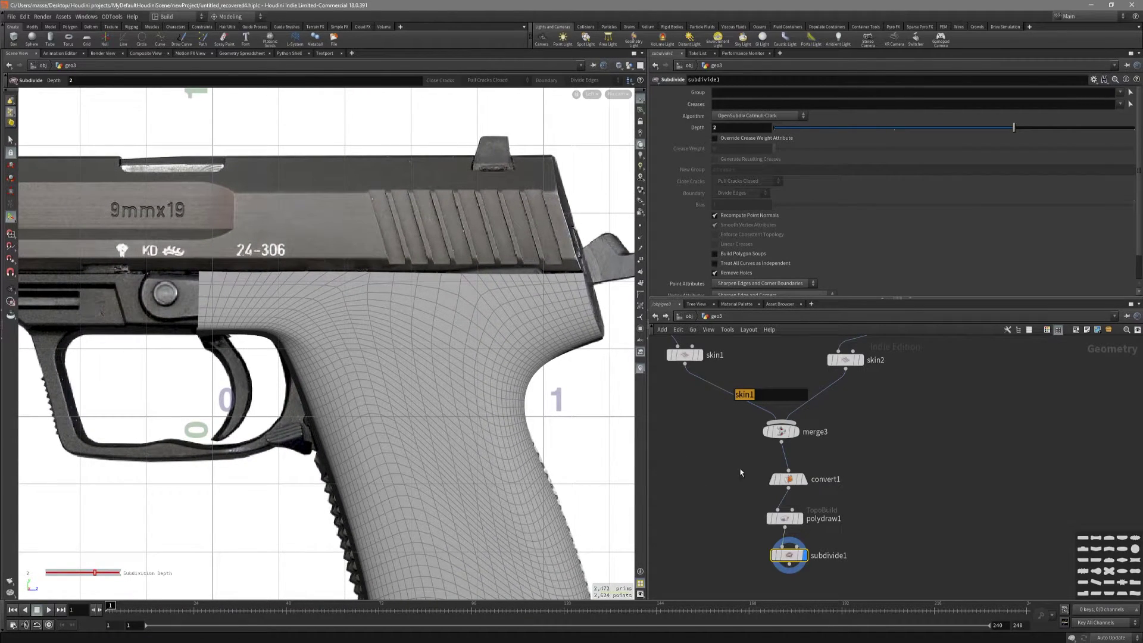
Step: Return to polydraw1 and brush the bridged points through the middle of the grip, from the base up toward the slide
{"action": "middle_click_drag", "start_coordinate": [792, 483], "coordinate": [783, 476]}
{"action": "left_click", "coordinate": [784, 476]}
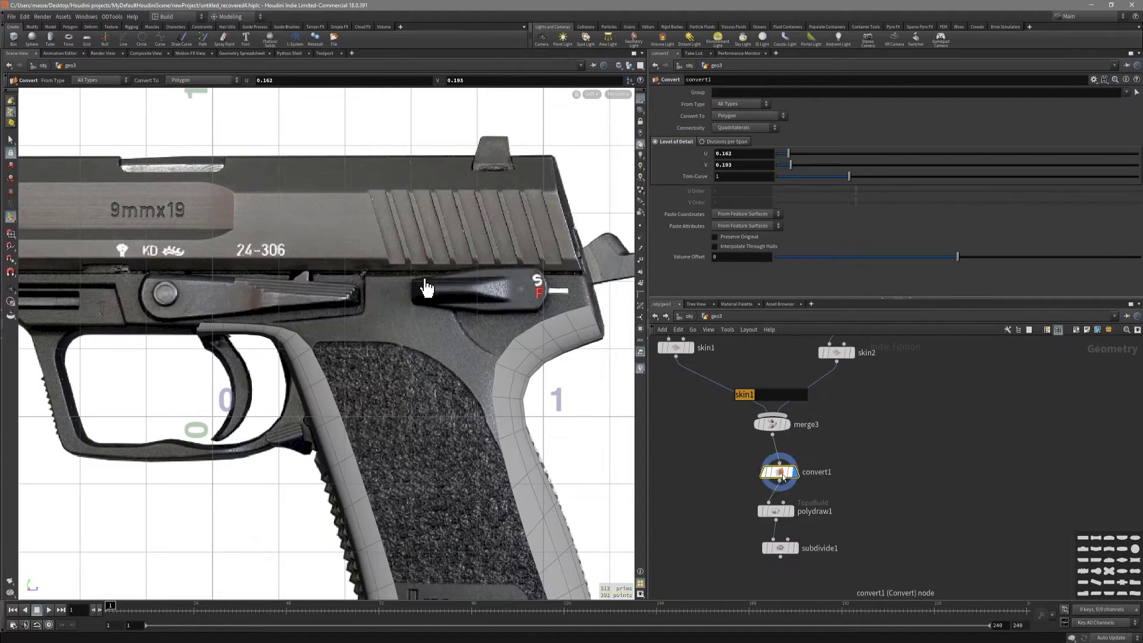
{"action": "key", "text": "Down"}
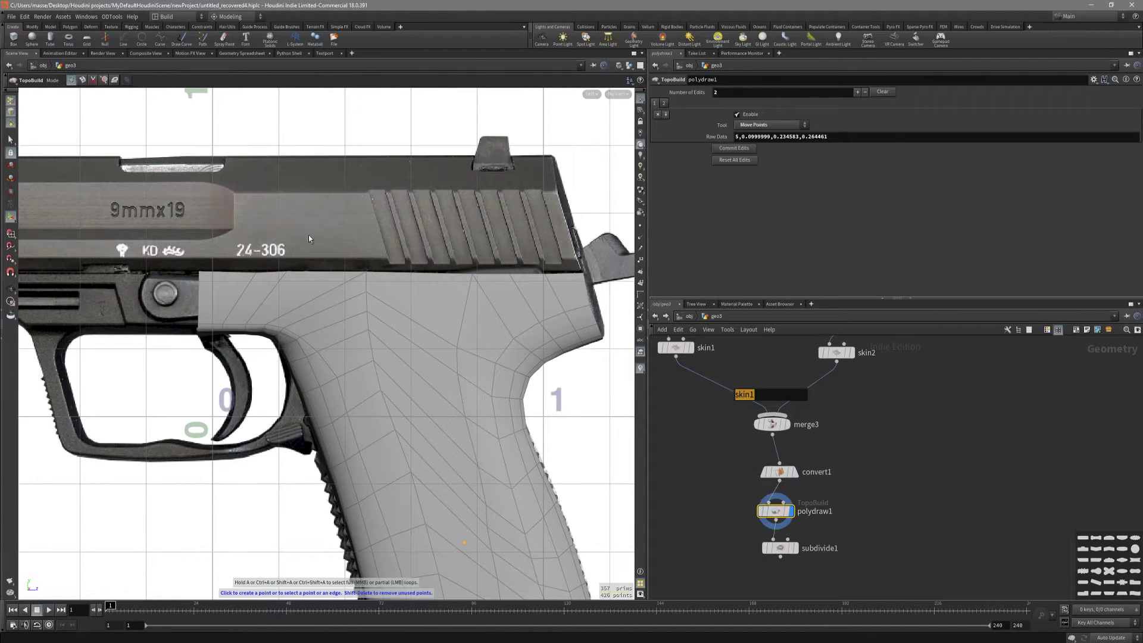
{"action": "left_click", "coordinate": [114, 82]}
{"action": "scroll", "coordinate": [464, 412], "scroll_direction": "down", "scroll_amount": 3}
{"action": "mouse_move", "coordinate": [449, 425]}
{"action": "left_mouse_down"}
{"action": "mouse_move", "coordinate": [437, 427]}
{"action": "mouse_move", "coordinate": [430, 310]}
{"action": "mouse_move", "coordinate": [427, 332]}
{"action": "left_mouse_up"}
{"action": "middle_click_drag", "start_coordinate": [475, 523], "coordinate": [455, 442]}
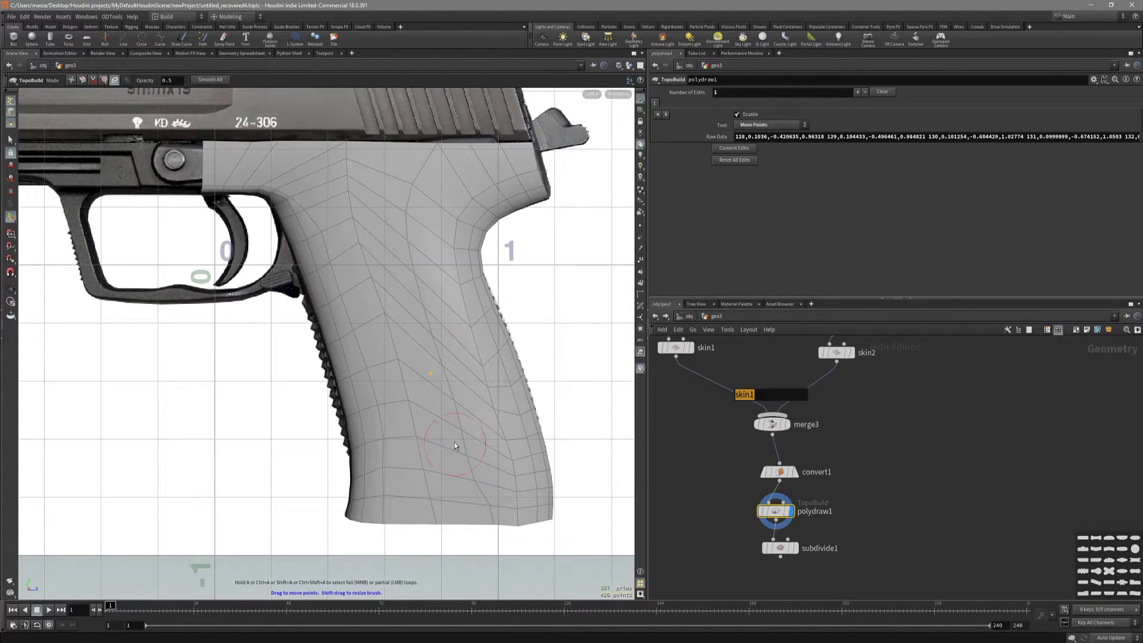
{"action": "mouse_move", "coordinate": [455, 442]}
{"action": "left_mouse_down"}
{"action": "mouse_move", "coordinate": [476, 517]}
{"action": "mouse_move", "coordinate": [419, 269]}
{"action": "mouse_move", "coordinate": [416, 191]}
{"action": "left_mouse_up"}
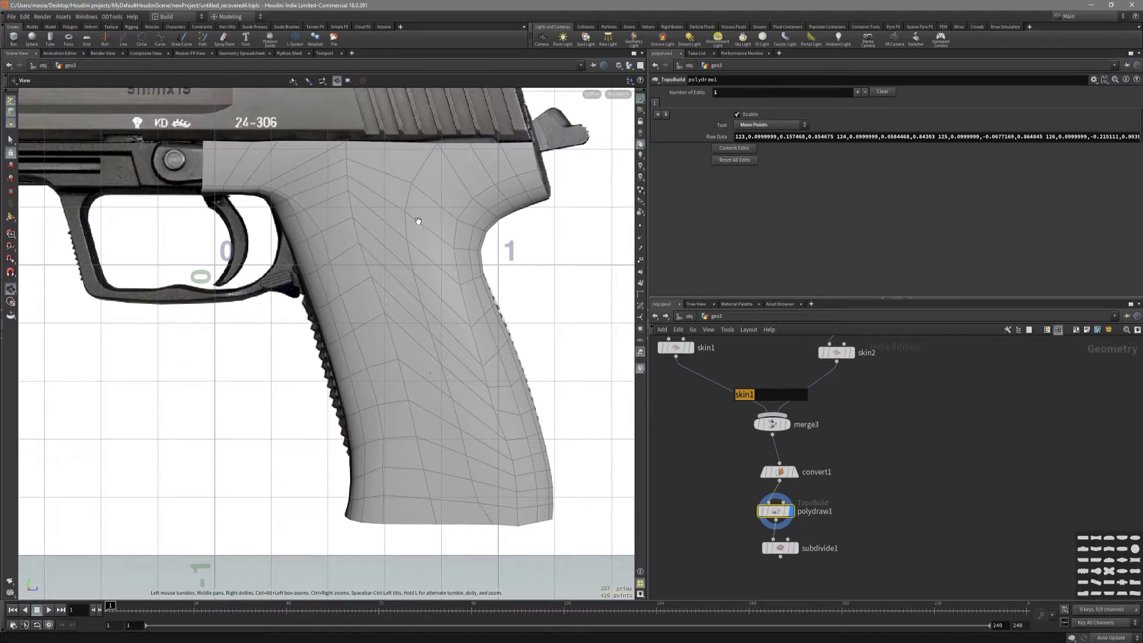
Step: Brush the grip's front lower points and its central and upper rear points to even the polygon flow, and display subdivide1
{"action": "middle_click_drag", "start_coordinate": [418, 220], "coordinate": [440, 274]}
{"action": "left_click_drag", "start_coordinate": [365, 363], "coordinate": [380, 491]}
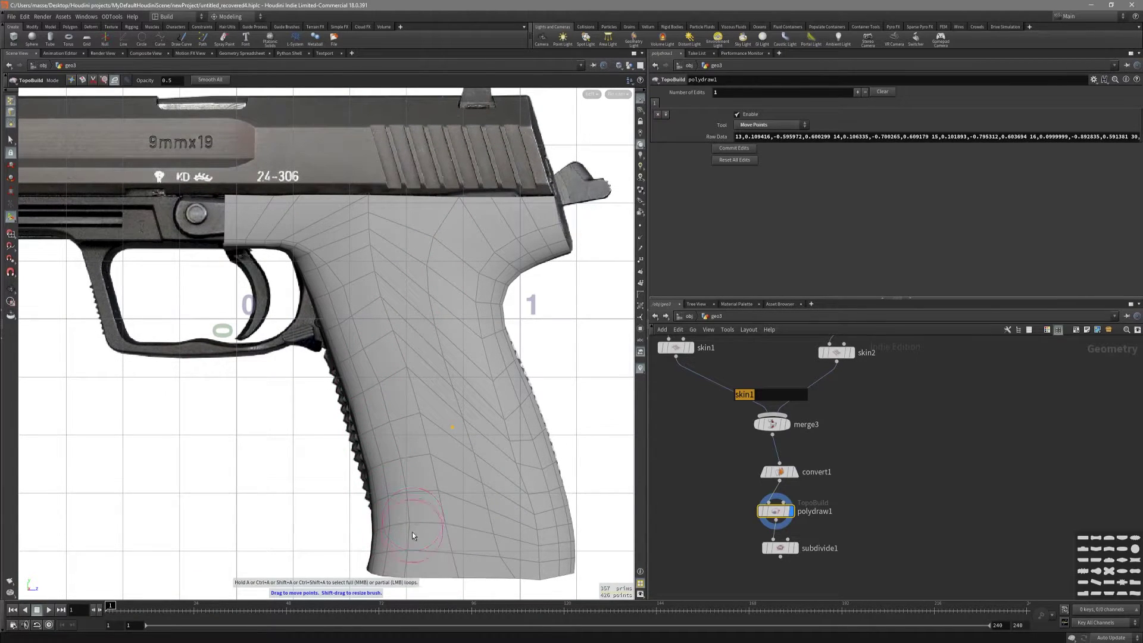
{"action": "middle_click_drag", "start_coordinate": [408, 510], "coordinate": [420, 387]}
{"action": "middle_click_drag", "start_coordinate": [371, 322], "coordinate": [387, 354]}
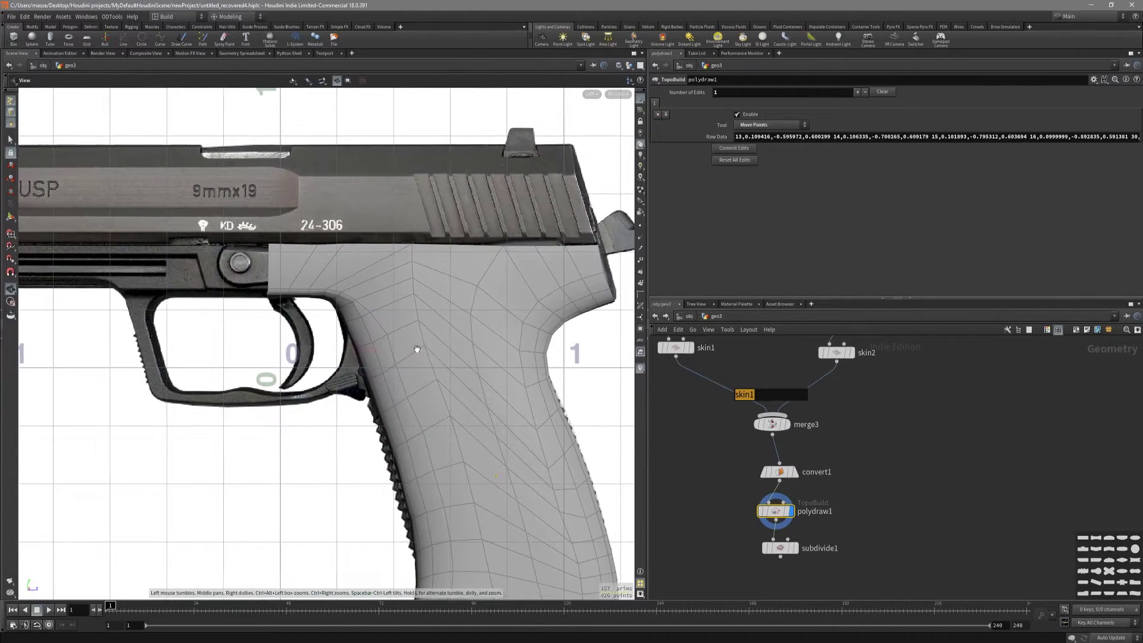
{"action": "left_click_drag", "start_coordinate": [504, 410], "coordinate": [472, 383]}
{"action": "middle_click_drag", "start_coordinate": [472, 384], "coordinate": [465, 328]}
{"action": "left_click_drag", "start_coordinate": [491, 416], "coordinate": [540, 563]}
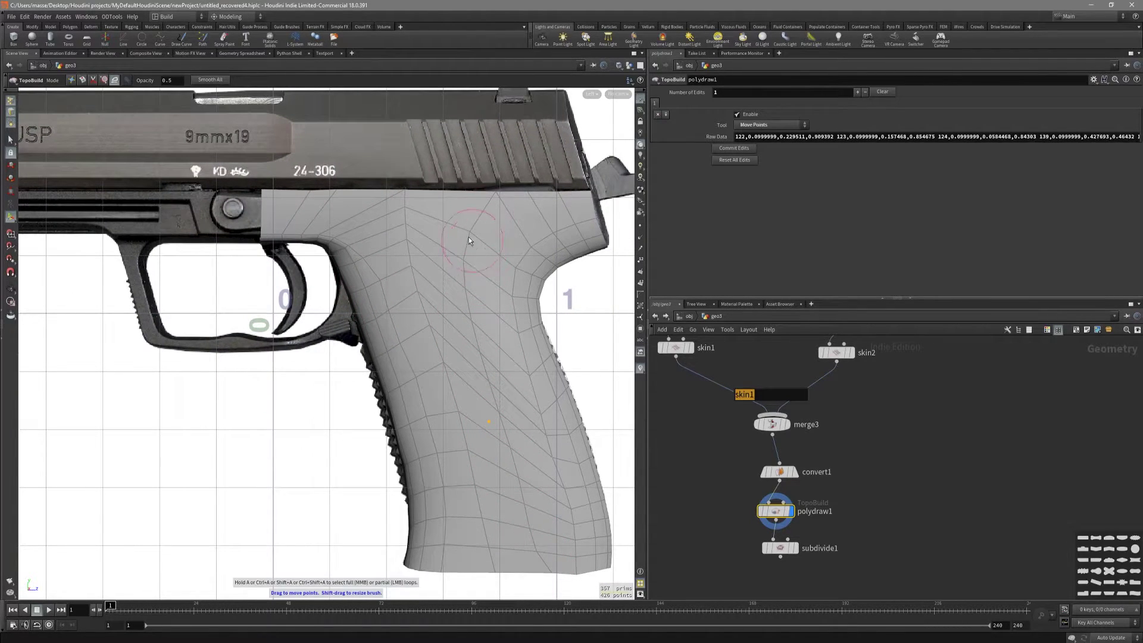
{"action": "left_click", "coordinate": [777, 549]}
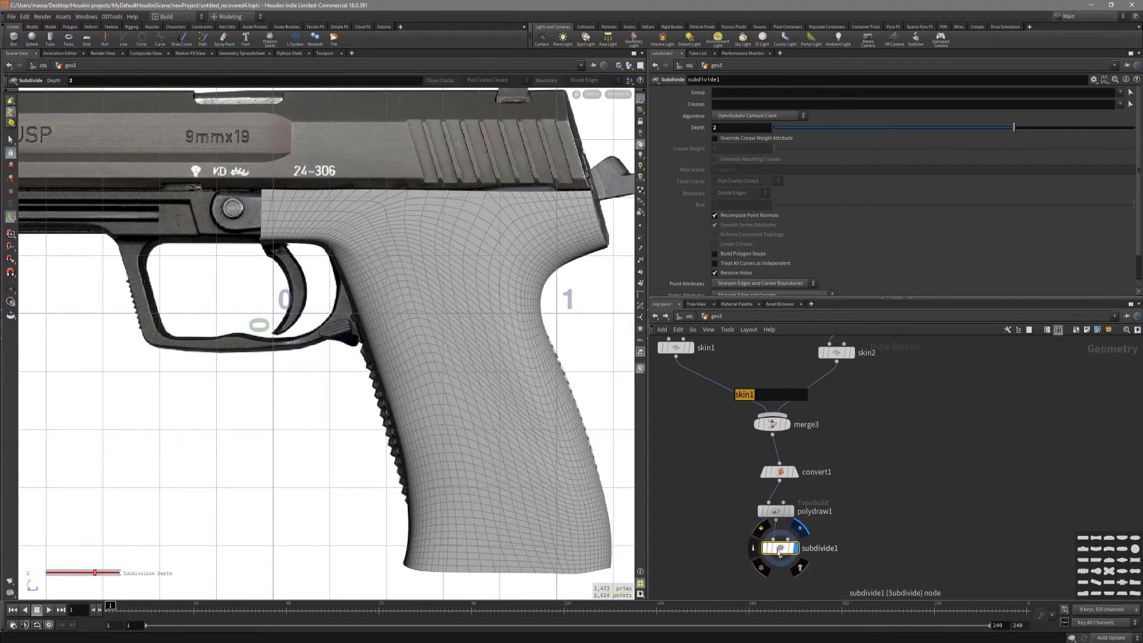
Step: Examine the subdivided grip with and without its wireframe, in perspective and against the side-view pistol reference
{"action": "key", "text": "shift+w"}
{"action": "left_click_drag", "start_coordinate": [426, 376], "coordinate": [451, 323]}
{"action": "key", "text": "shift+w"}
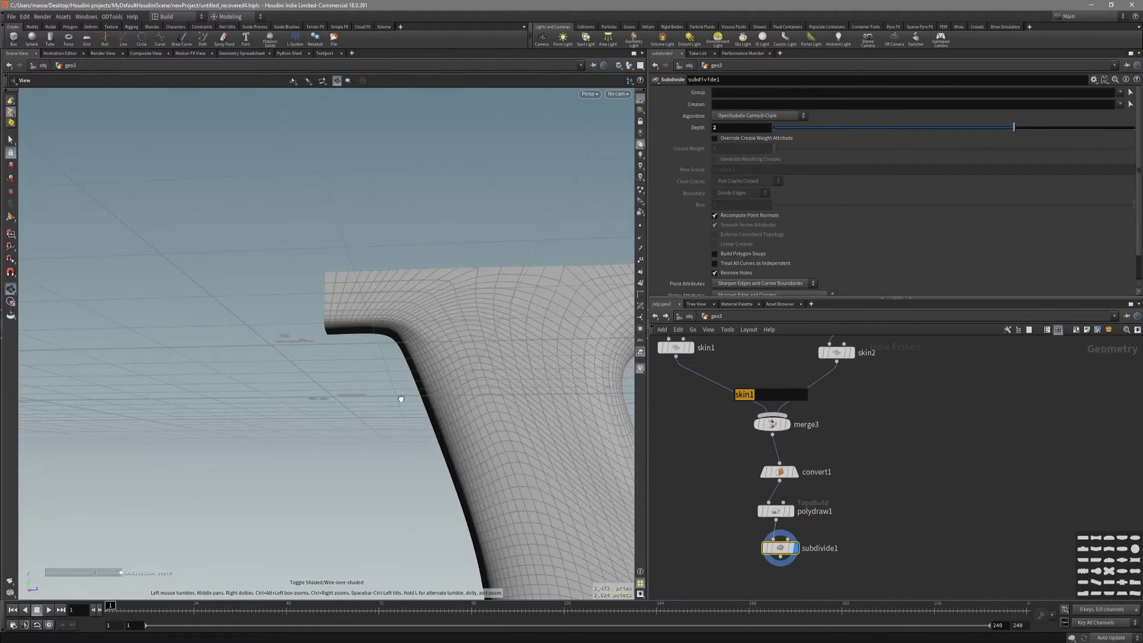
{"action": "key", "text": "space+3"}
{"action": "key", "text": "shift+w"}
{"action": "mouse_move", "coordinate": [499, 411]}
{"action": "left_mouse_down"}
{"action": "mouse_move", "coordinate": [469, 466]}
{"action": "mouse_move", "coordinate": [303, 364]}
{"action": "mouse_move", "coordinate": [301, 350]}
{"action": "mouse_move", "coordinate": [439, 352]}
{"action": "left_mouse_up"}
{"action": "key", "text": "shift+w"}
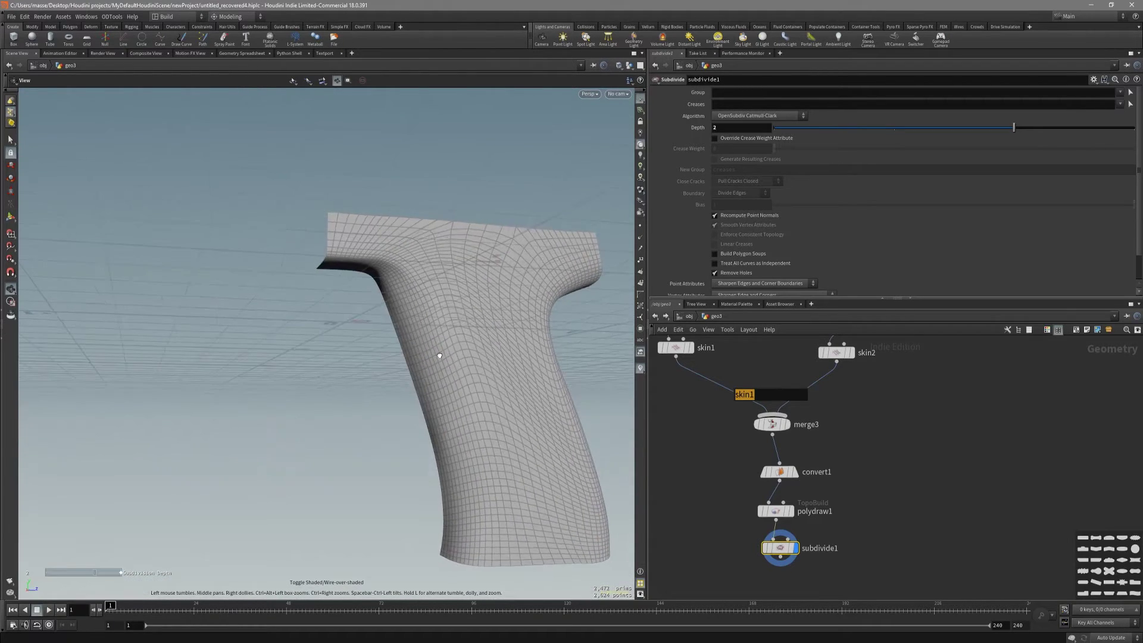
{"action": "key", "text": "space+3"}
{"action": "key", "text": "shift+w"}
{"action": "scroll", "coordinate": [438, 351], "scroll_direction": "down", "scroll_amount": 3}
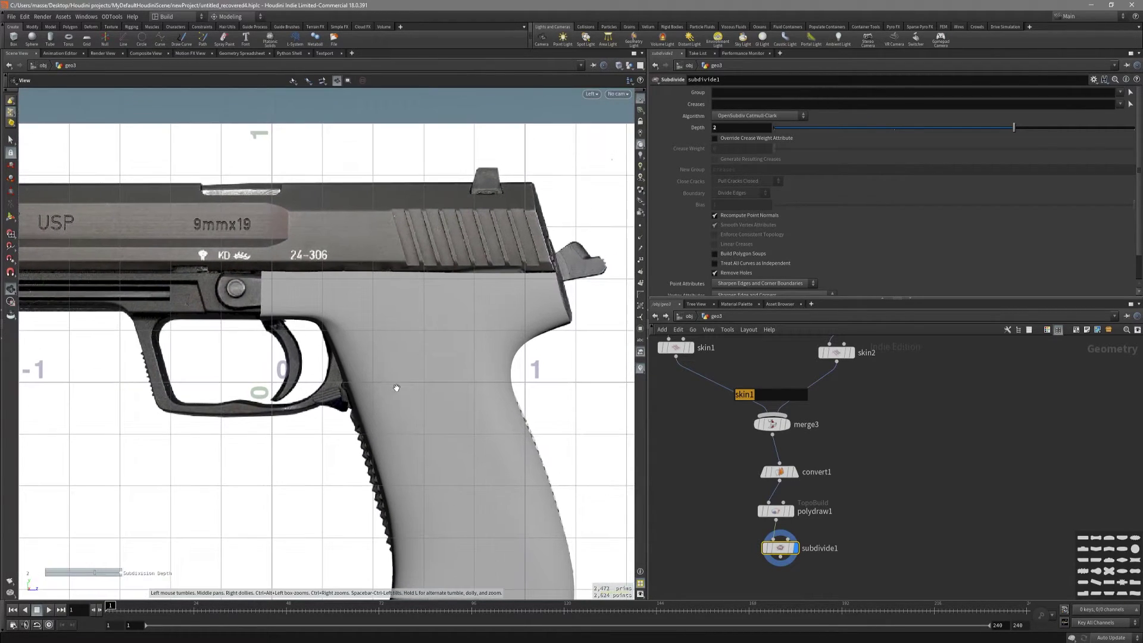
{"action": "key", "text": "shift+w"}
{"action": "key", "text": "Return"}
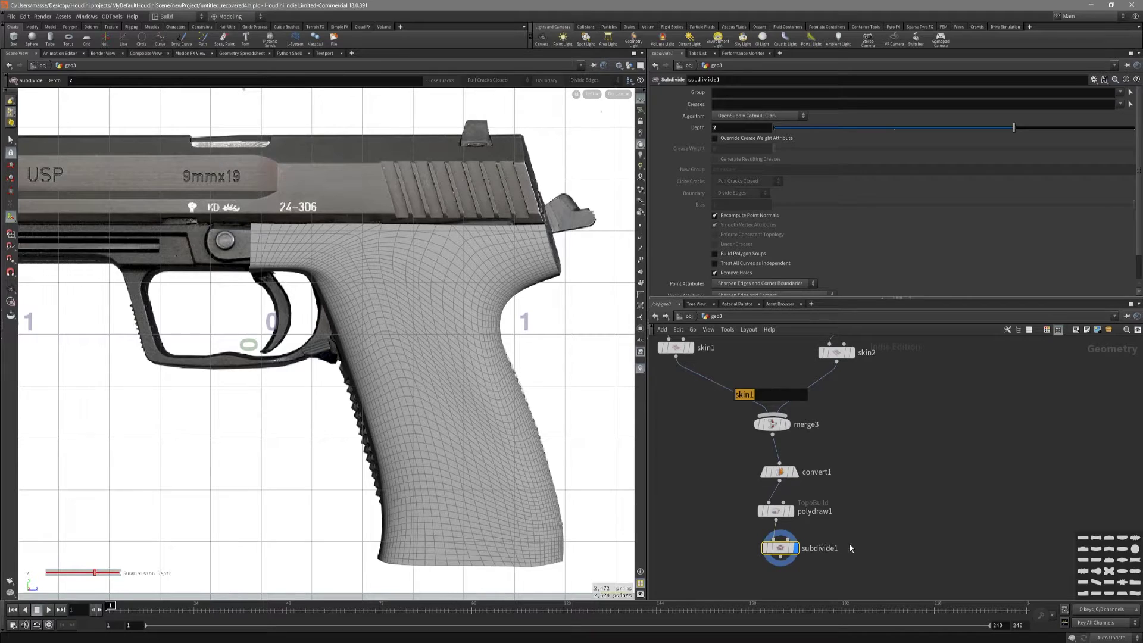
Step: Display polydraw1 and insert a Mirror node between it and subdivide1
{"action": "middle_click_drag", "start_coordinate": [850, 546], "coordinate": [825, 537]}
{"action": "left_click_drag", "start_coordinate": [776, 499], "coordinate": [771, 529]}
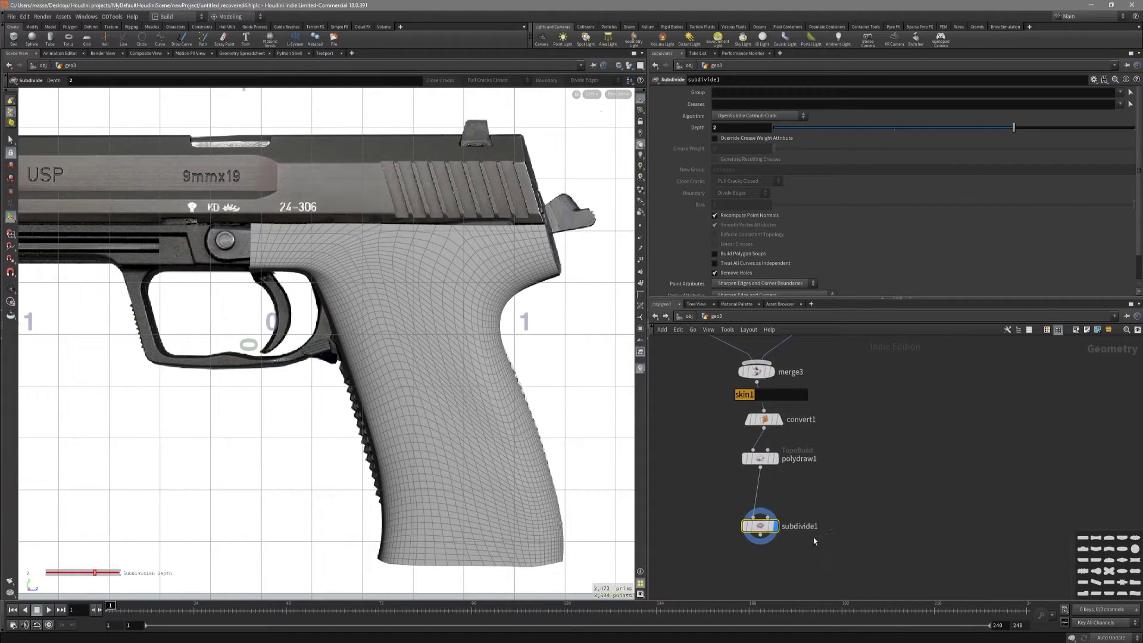
{"action": "key", "text": "Up"}
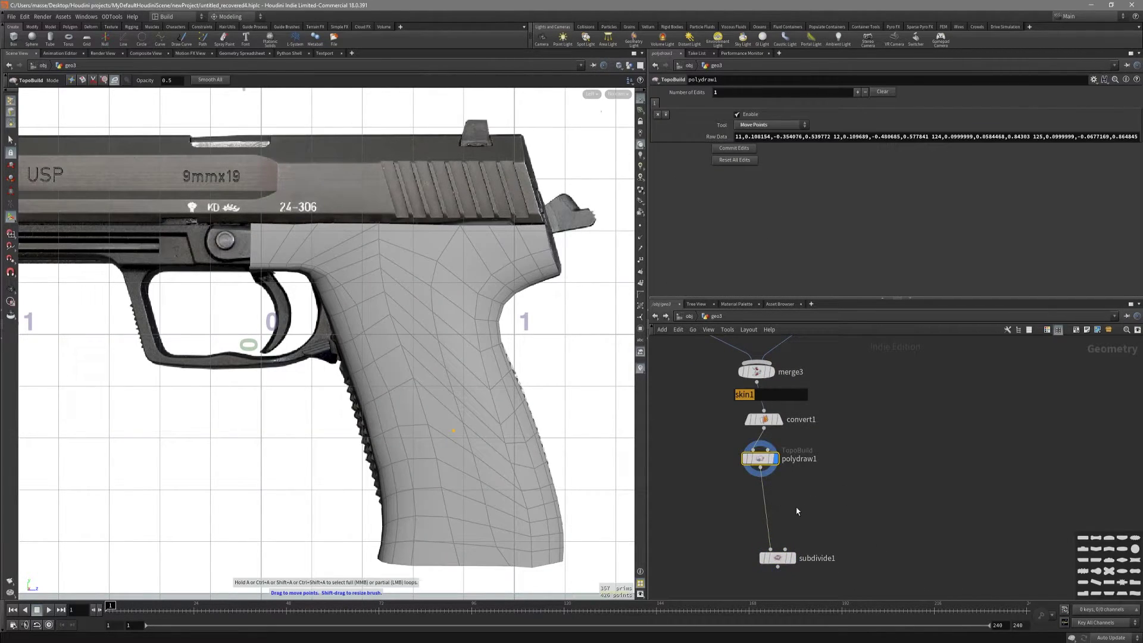
{"action": "key", "text": "Tab"}
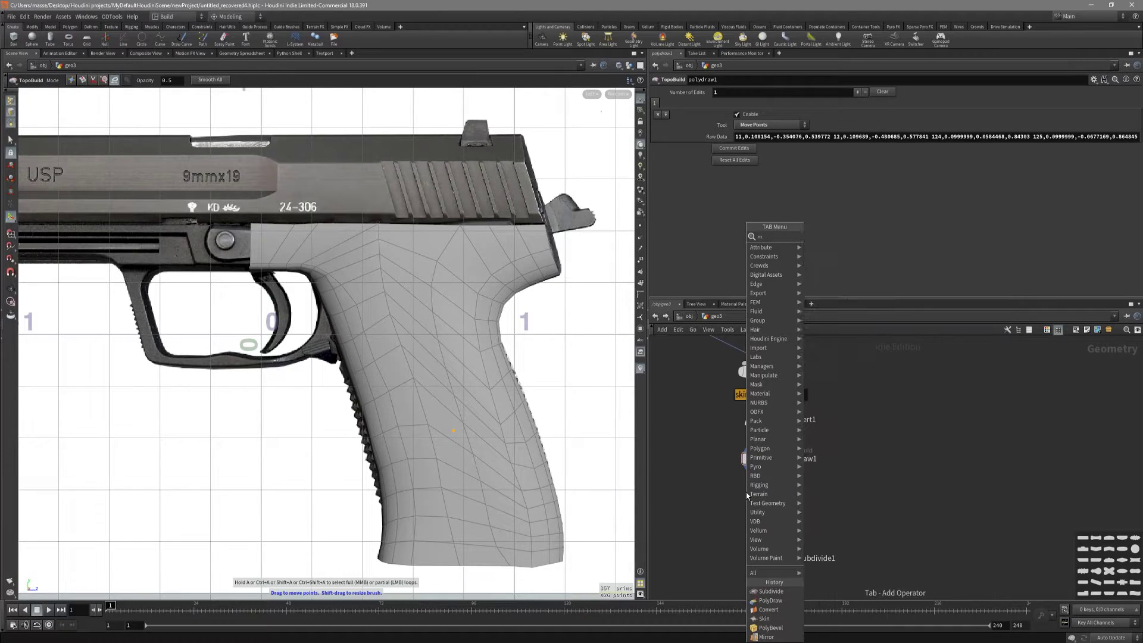
{"action": "left_click", "coordinate": [821, 237]}
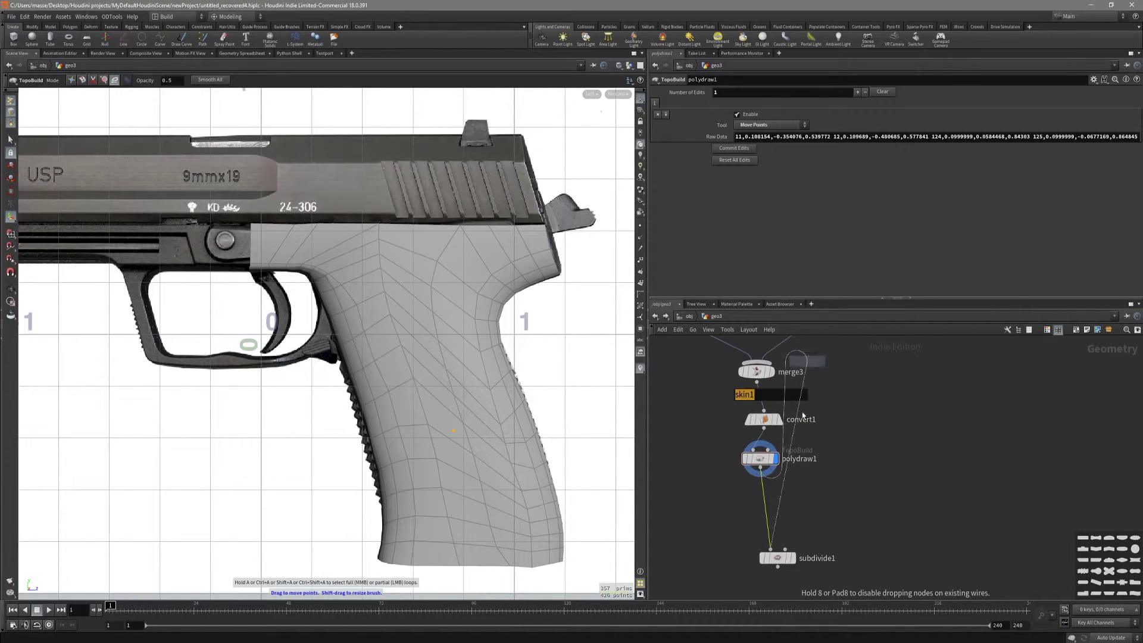
{"action": "left_click", "coordinate": [786, 511]}
{"action": "key", "text": "space+1"}
{"action": "key", "text": "Return"}
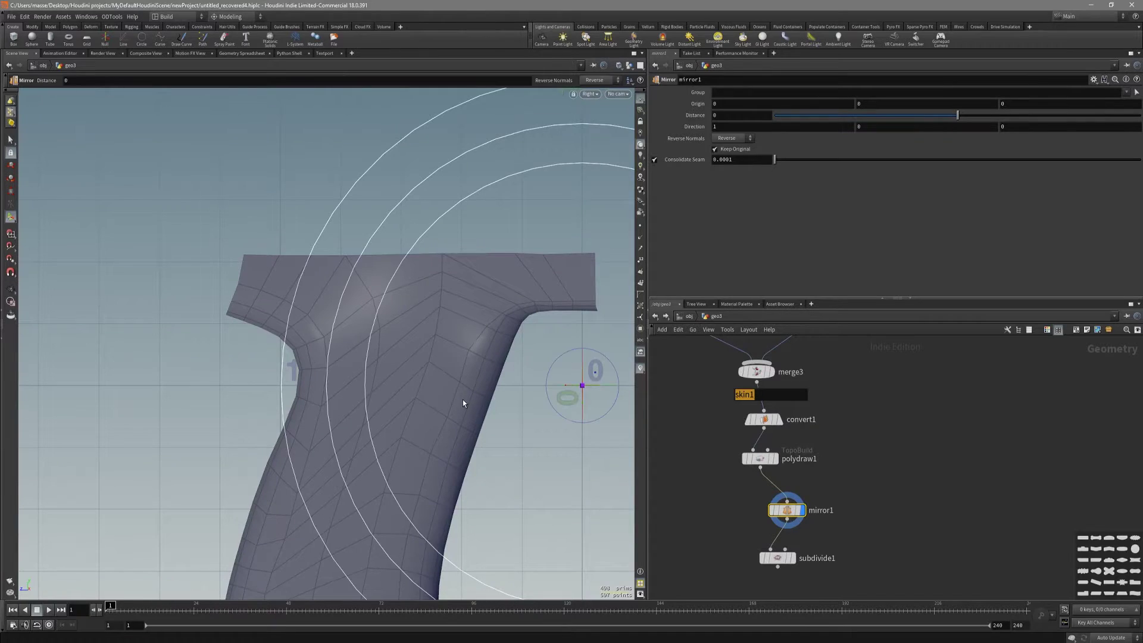
Step: Move the mirror plane to an X origin of 0.25 along the grip half's inner border
{"action": "key", "text": "space+3"}
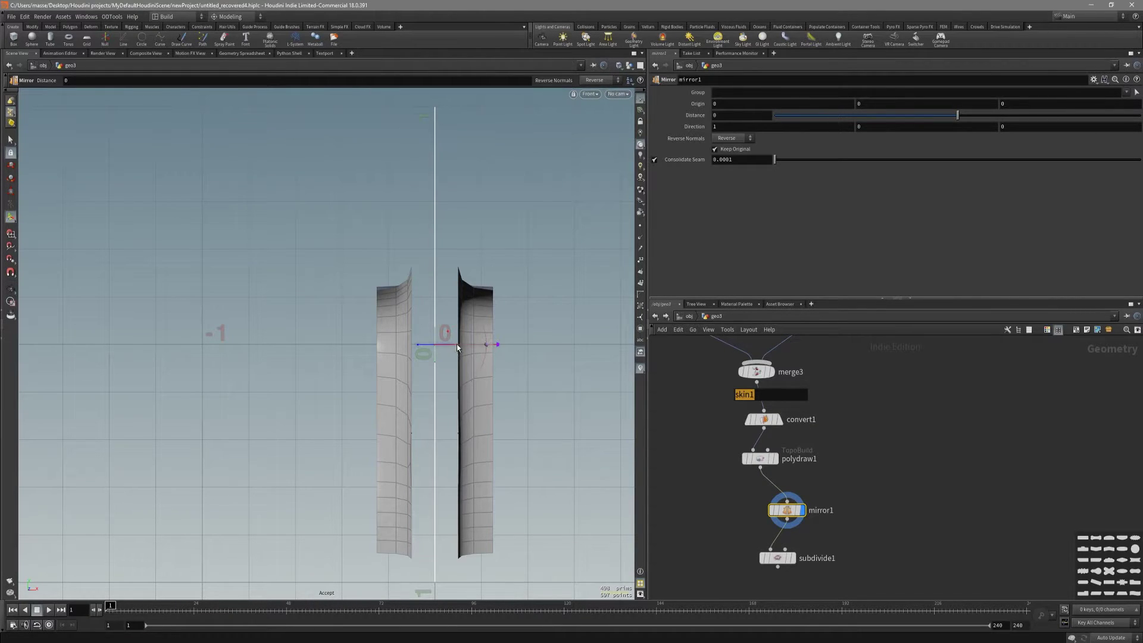
{"action": "left_click_drag", "start_coordinate": [426, 350], "coordinate": [429, 403]}
{"action": "key", "text": "Escape"}
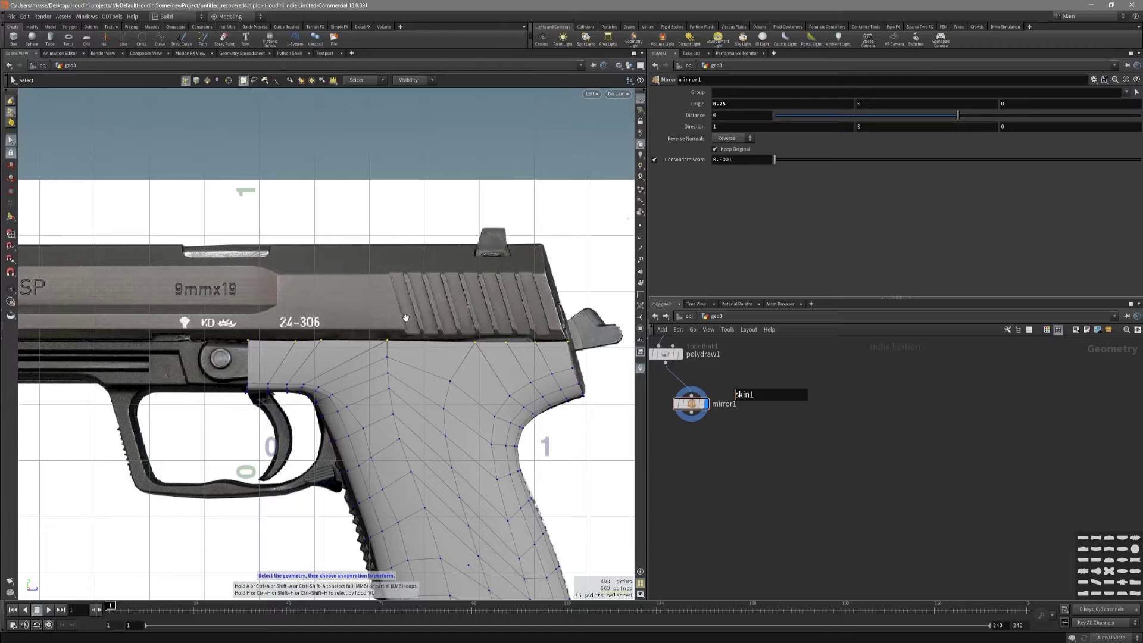
Step: Return to polydraw1, select the whole row of border edges along the grip's top, and straighten it
{"action": "middle_click_drag", "start_coordinate": [693, 427], "coordinate": [708, 477]}
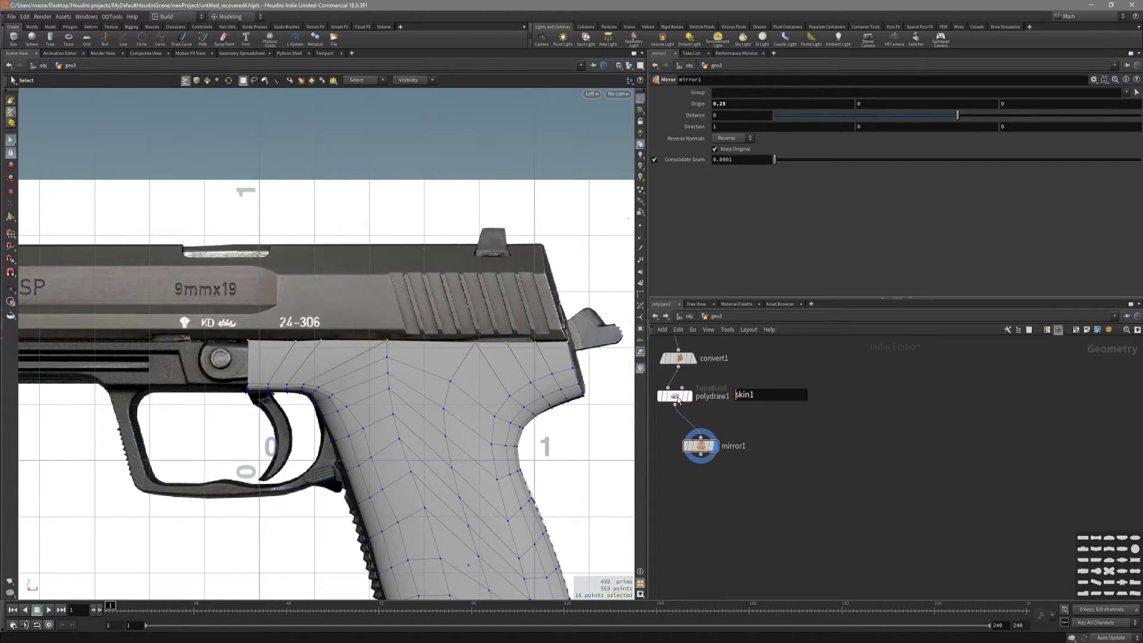
{"action": "left_click", "coordinate": [679, 398]}
{"action": "middle_click_drag", "start_coordinate": [278, 338], "coordinate": [302, 356]}
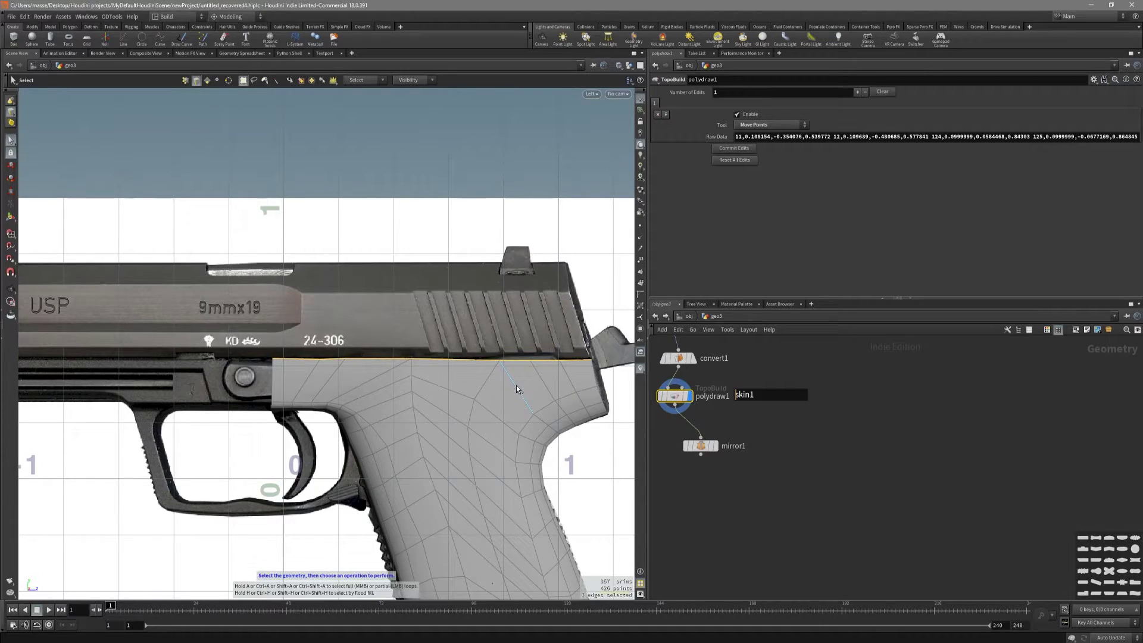
{"action": "scroll", "coordinate": [416, 378], "scroll_direction": "up", "scroll_amount": 2}
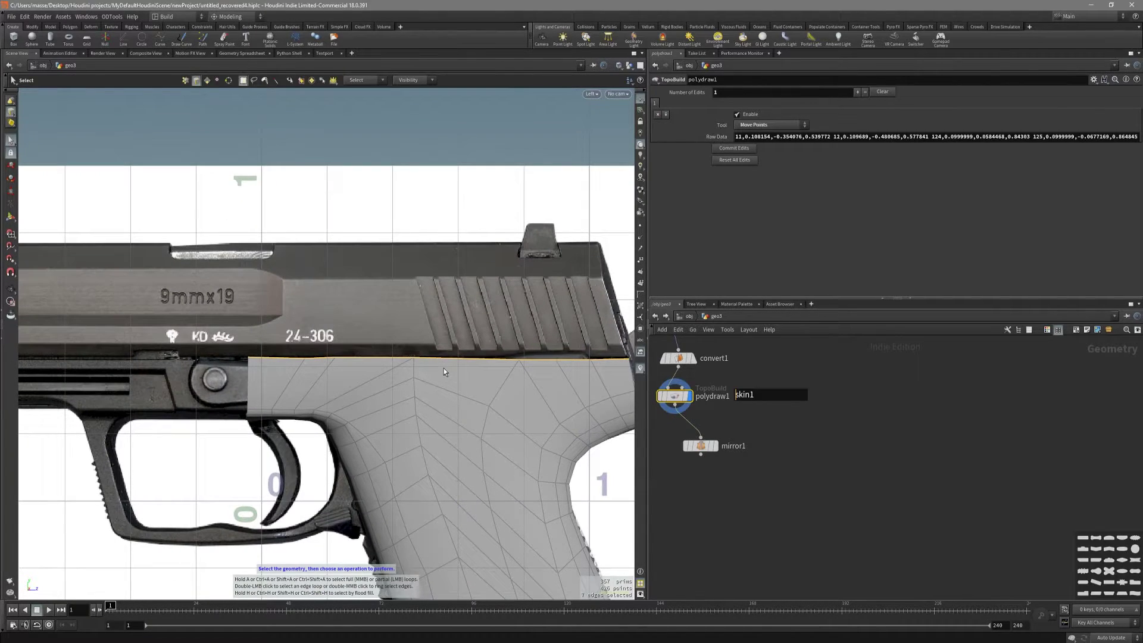
{"action": "key", "text": "Return"}
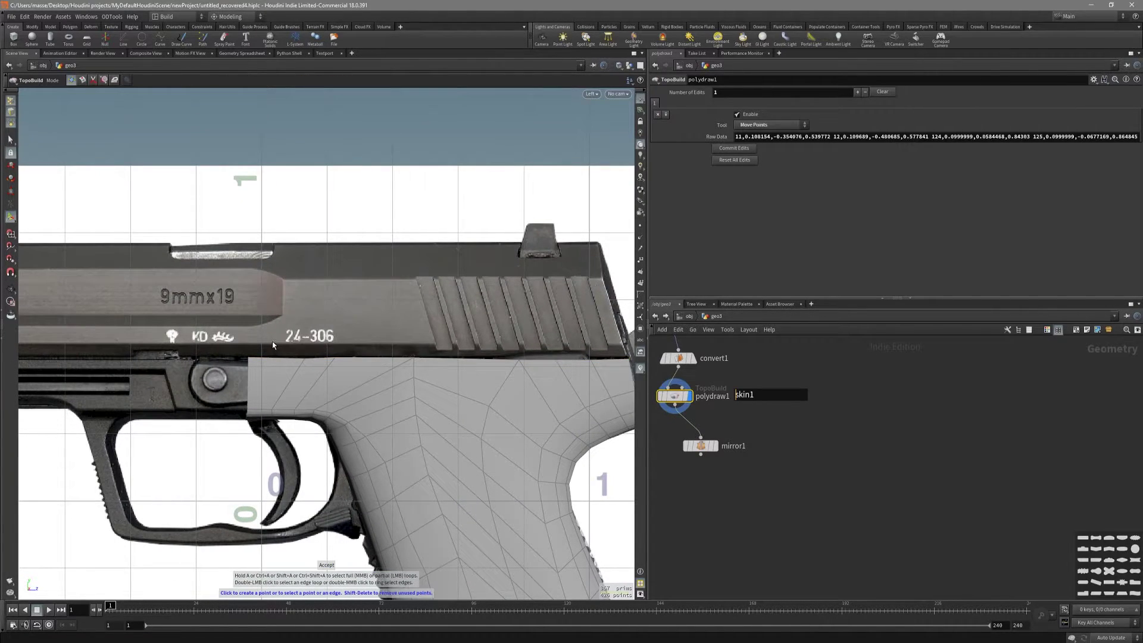
{"action": "left_click", "coordinate": [269, 361]}
{"action": "middle_click_drag", "start_coordinate": [598, 363], "coordinate": [539, 359]}
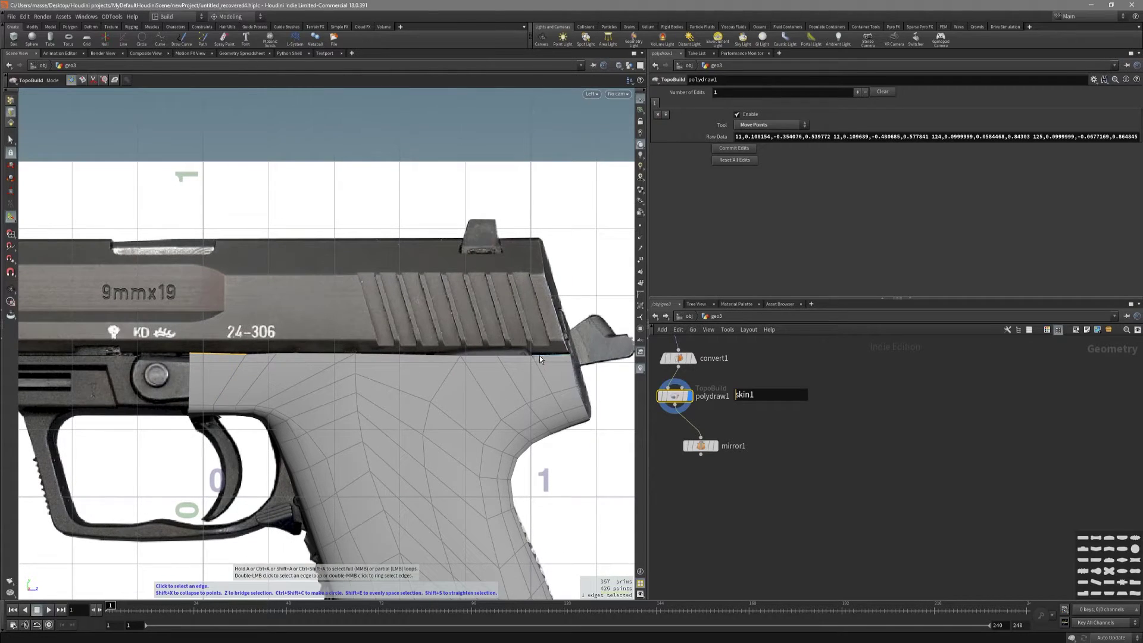
{"action": "double_click", "coordinate": [540, 355]}
{"action": "key", "text": "shift+s"}
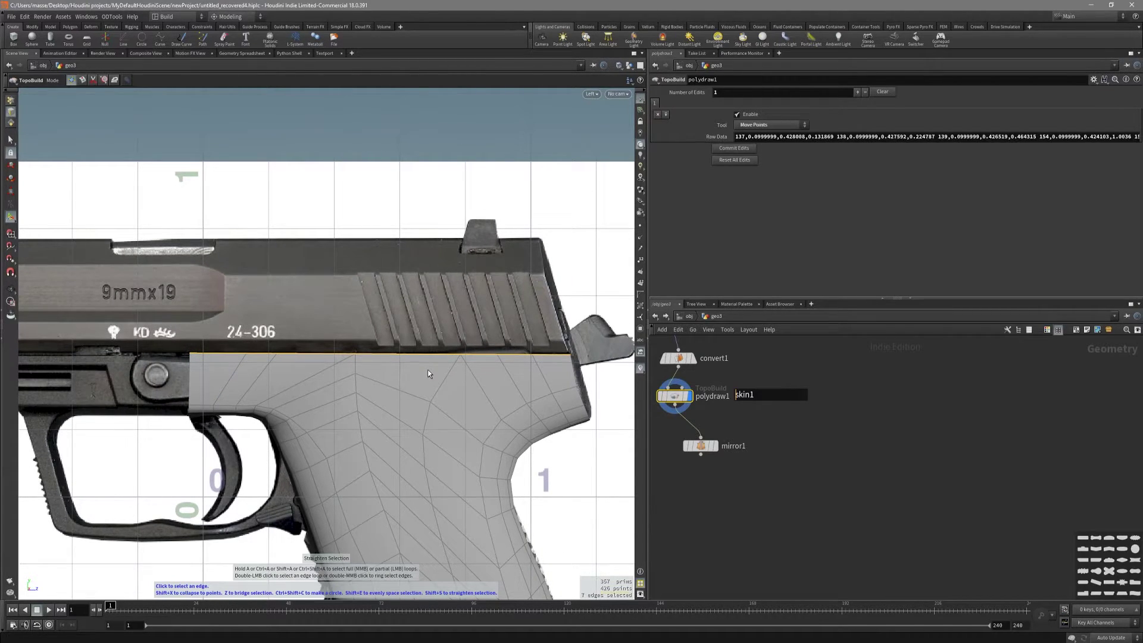
Step: Display mirror1 and check the mirrored grip's straightened top border against the slide
{"action": "scroll", "coordinate": [409, 394], "scroll_direction": "down", "scroll_amount": 3}
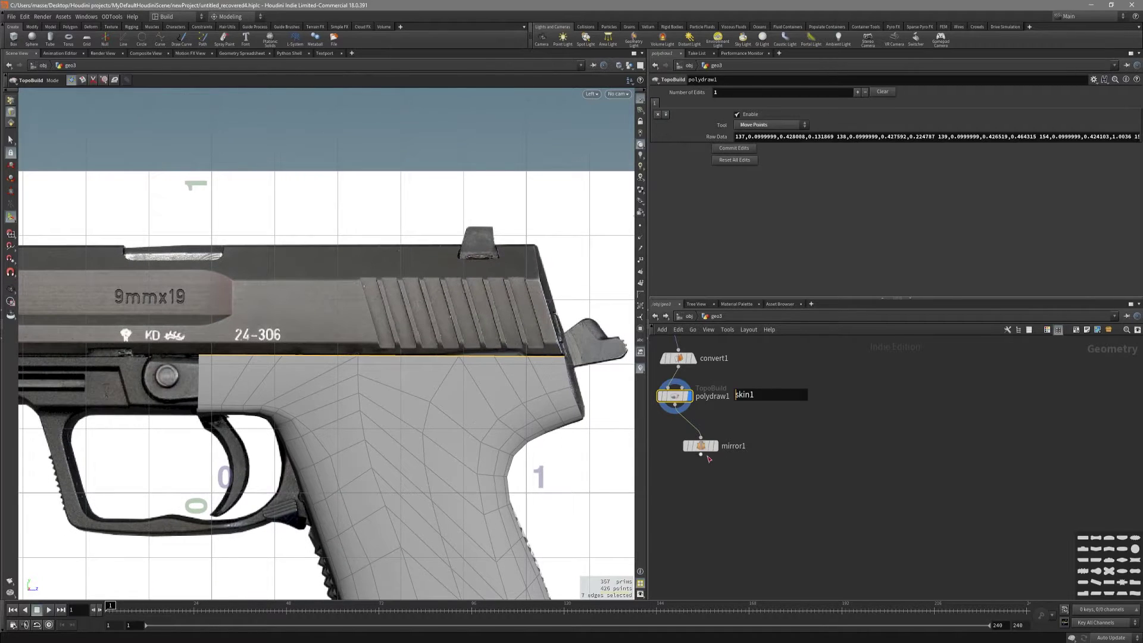
{"action": "left_click", "coordinate": [700, 445]}
{"action": "left_click_drag", "start_coordinate": [387, 381], "coordinate": [474, 390]}
{"action": "key", "text": "space+4"}
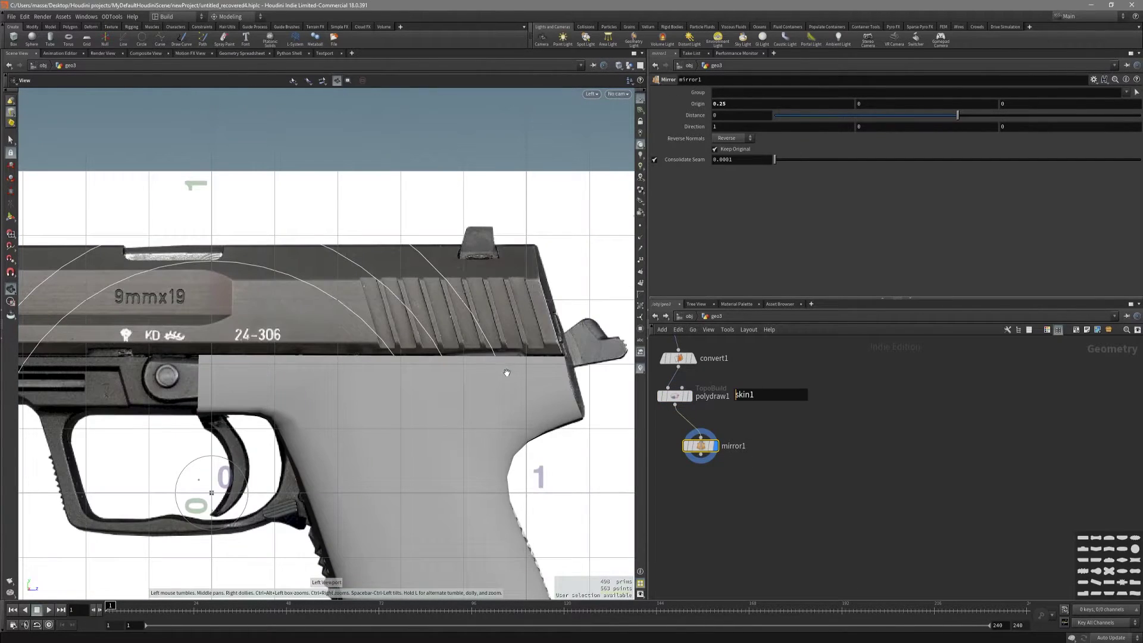
{"action": "key", "text": "Return"}
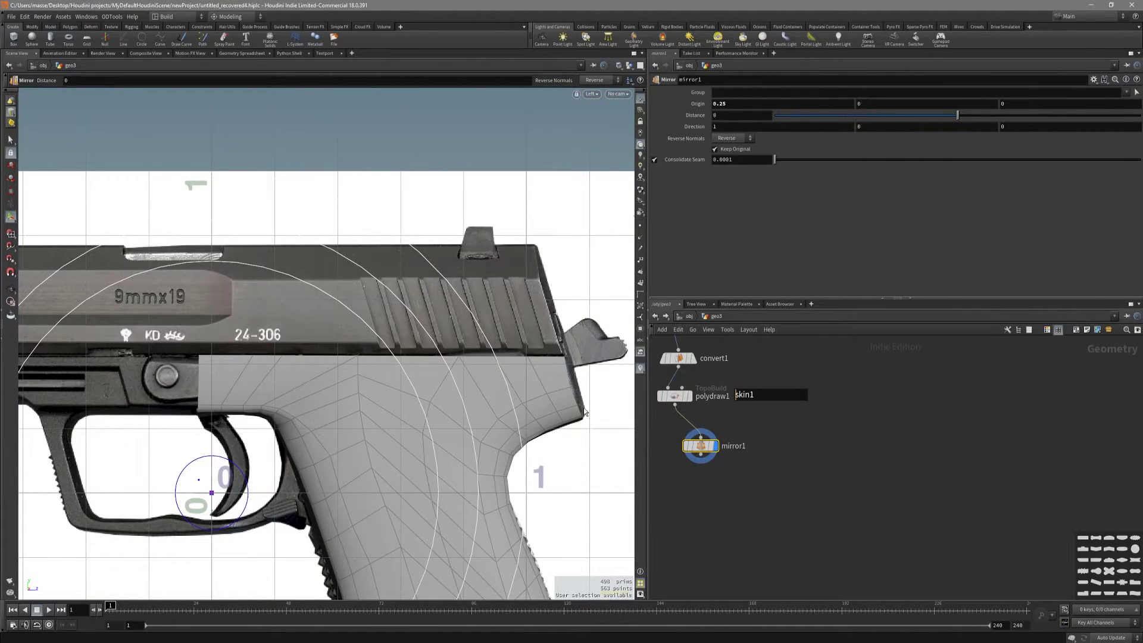
{"action": "middle_click_drag", "start_coordinate": [449, 387], "coordinate": [486, 409]}
Step: In polydraw1, extend the grip's top border edges upward into a thin strip of polygons reaching the slide's lower edge
{"action": "left_click", "coordinate": [677, 398]}
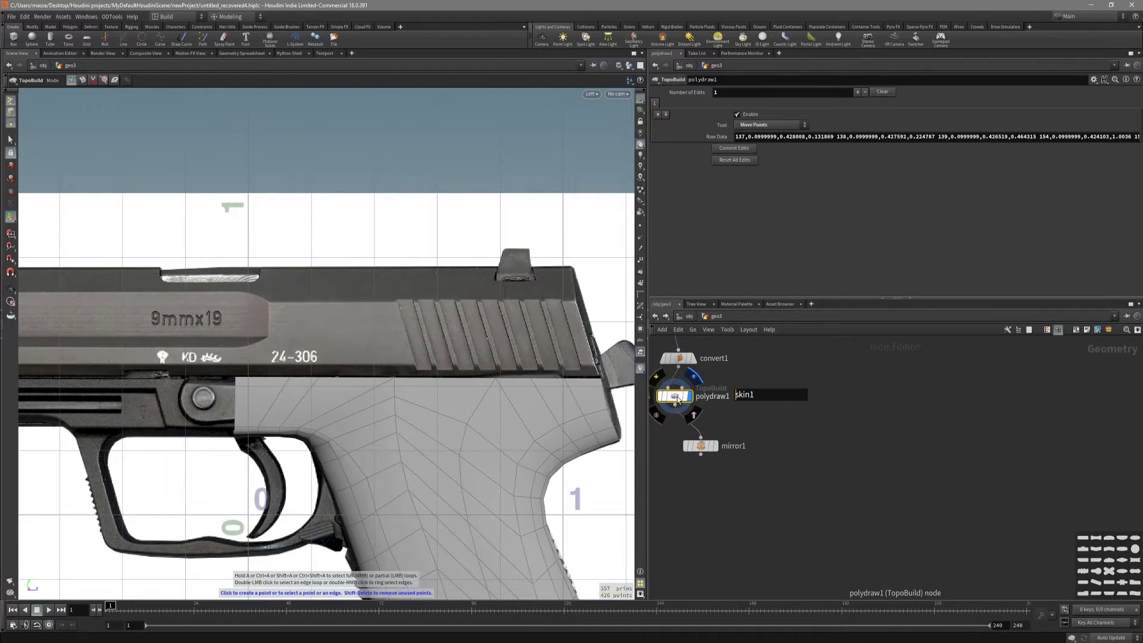
{"action": "left_click", "coordinate": [272, 379]}
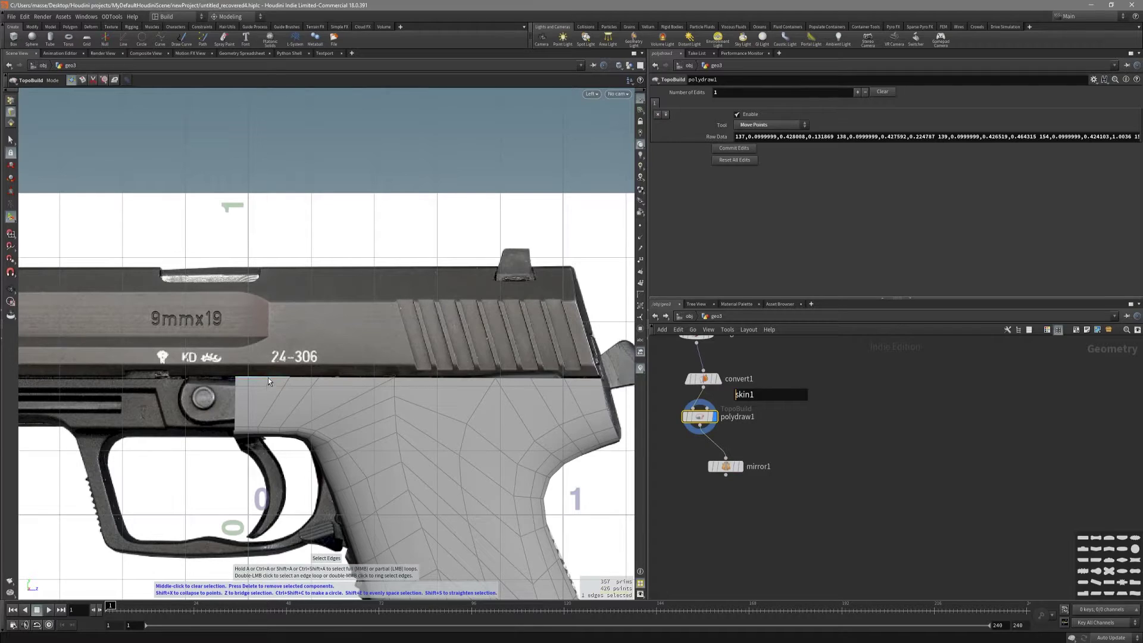
{"action": "key", "text": "e"}
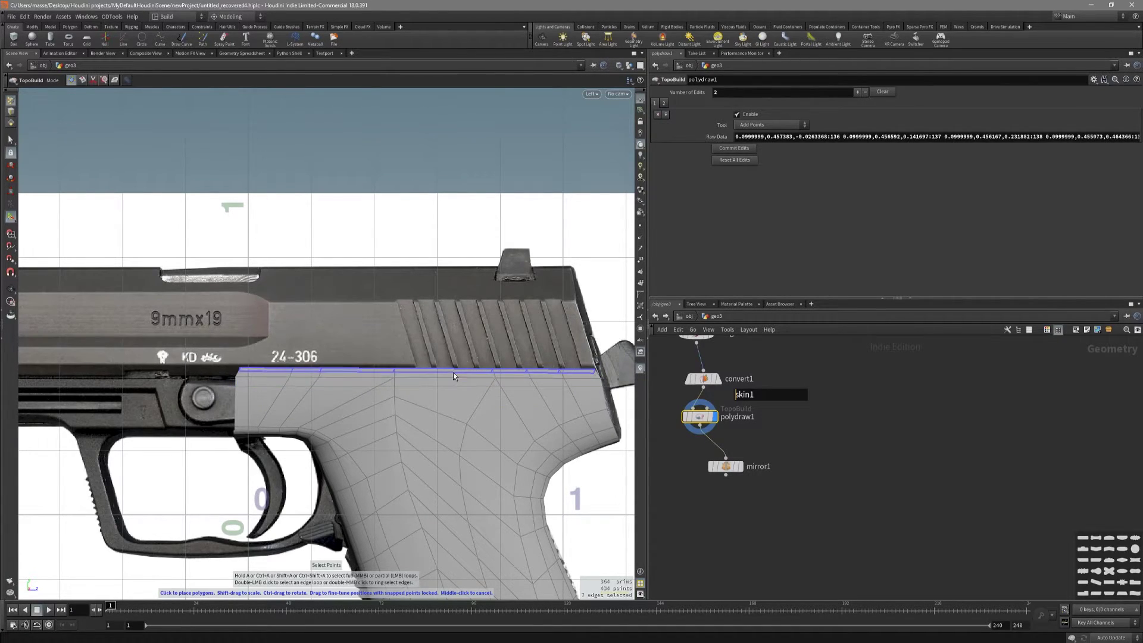
{"action": "left_click", "coordinate": [452, 373]}
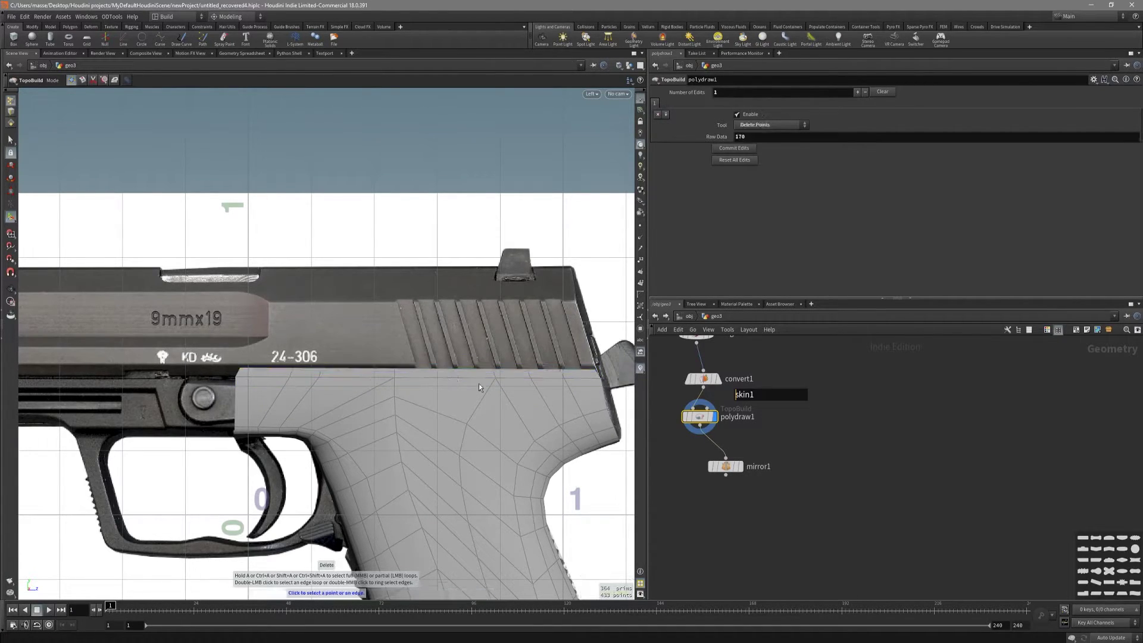
Step: Reposition the new top strip's rear and front corner points to fit the slide's lower edge and the grip's ends
{"action": "scroll", "coordinate": [595, 372], "scroll_direction": "up", "scroll_amount": 3}
{"action": "left_click", "coordinate": [599, 371]}
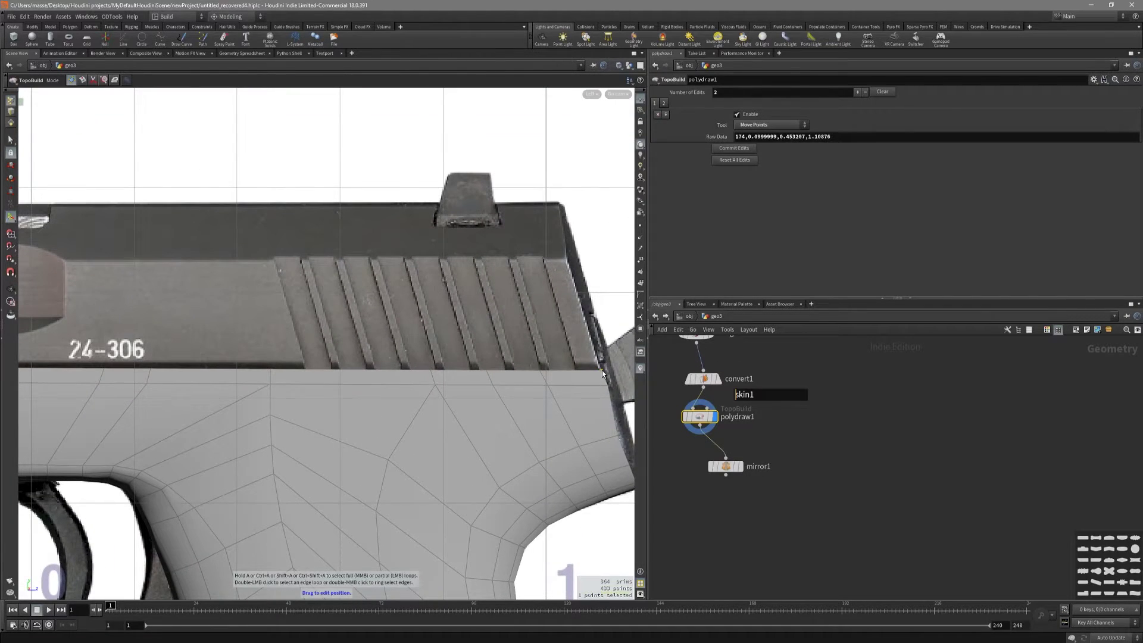
{"action": "scroll", "coordinate": [601, 370], "scroll_direction": "down", "scroll_amount": 3}
{"action": "middle_click_drag", "start_coordinate": [179, 370], "coordinate": [306, 370]}
{"action": "left_click", "coordinate": [299, 370]}
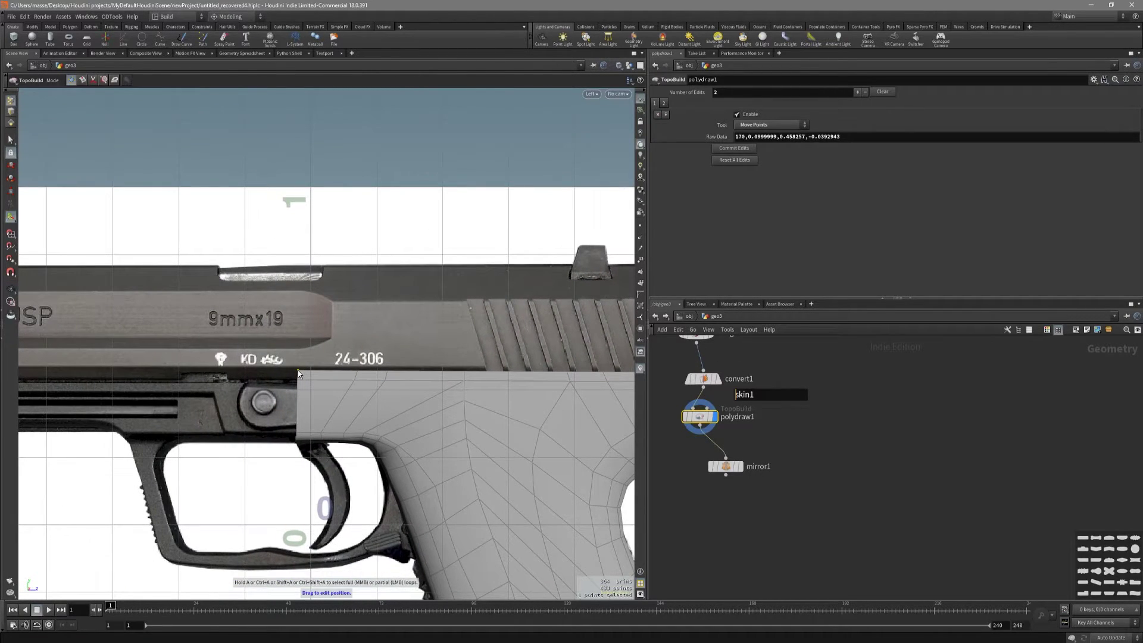
Step: Display mirror1 and bridge the top border edges of the two grip halves with PolyBridge
{"action": "scroll", "coordinate": [298, 370], "scroll_direction": "down", "scroll_amount": 2}
{"action": "key", "text": "space+1"}
{"action": "left_click", "coordinate": [710, 450]}
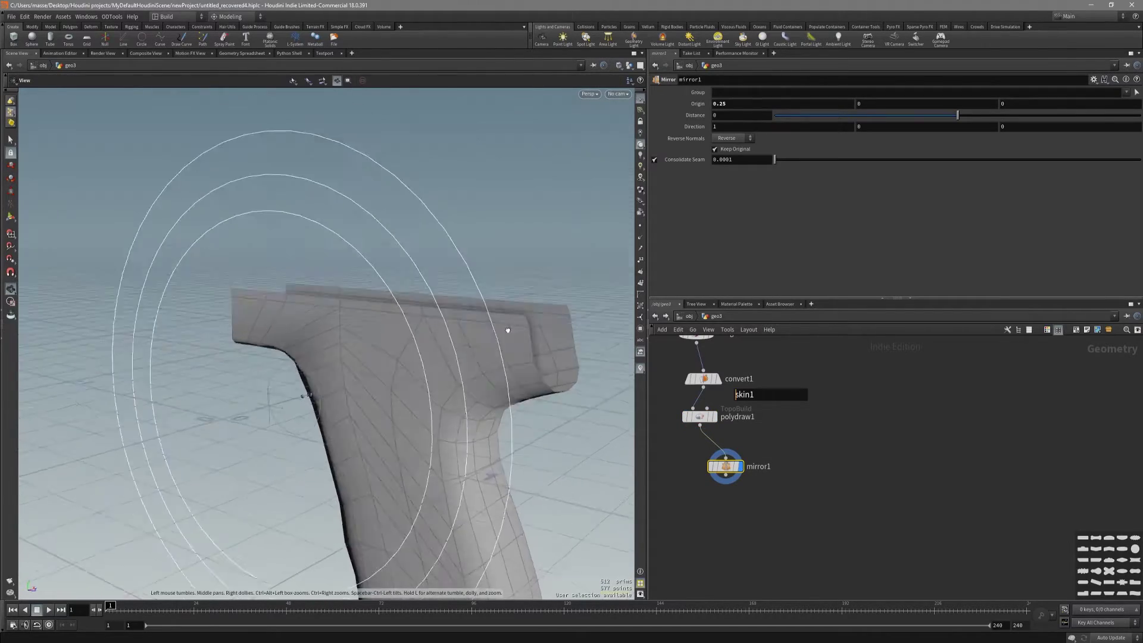
{"action": "left_click_drag", "start_coordinate": [510, 327], "coordinate": [377, 340]}
{"action": "left_click_drag", "start_coordinate": [505, 337], "coordinate": [549, 370]}
{"action": "key", "text": "s"}
{"action": "key", "text": "c"}
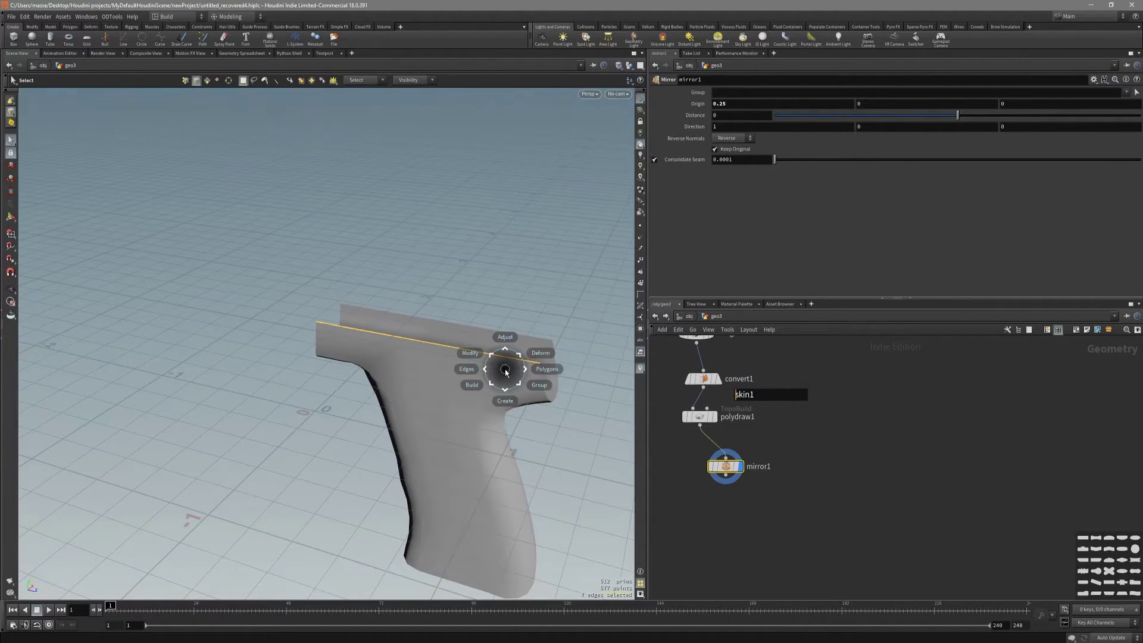
{"action": "left_click", "coordinate": [549, 390]}
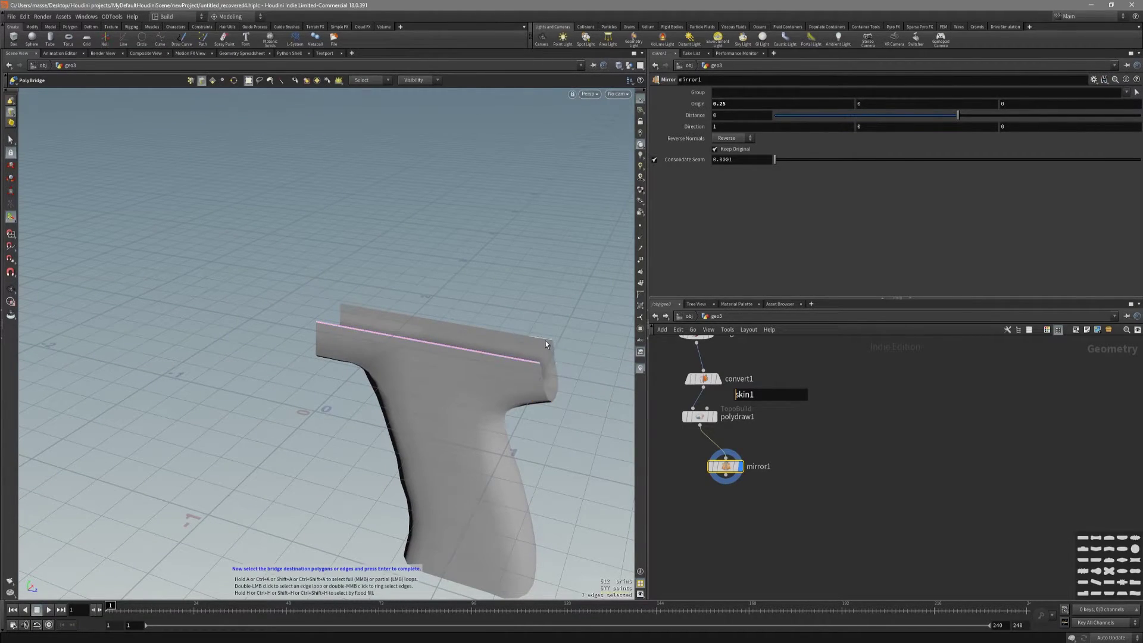
{"action": "left_click", "coordinate": [350, 312]}
{"action": "key", "text": "Return"}
Step: Show the wireframe over the shaded grip and set the top bridge's divisions to 4
{"action": "key", "text": "space+3"}
{"action": "key", "text": "shift+w"}
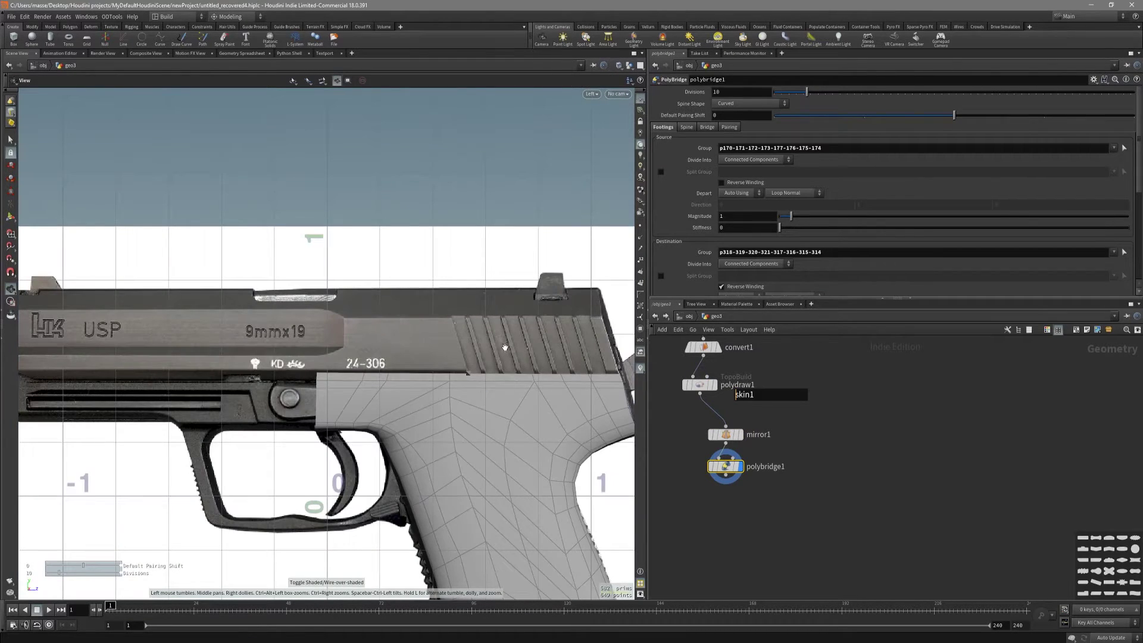
{"action": "left_click_drag", "start_coordinate": [504, 347], "coordinate": [375, 409], "text": "alt"}
{"action": "left_click_drag", "start_coordinate": [808, 93], "coordinate": [785, 94]}
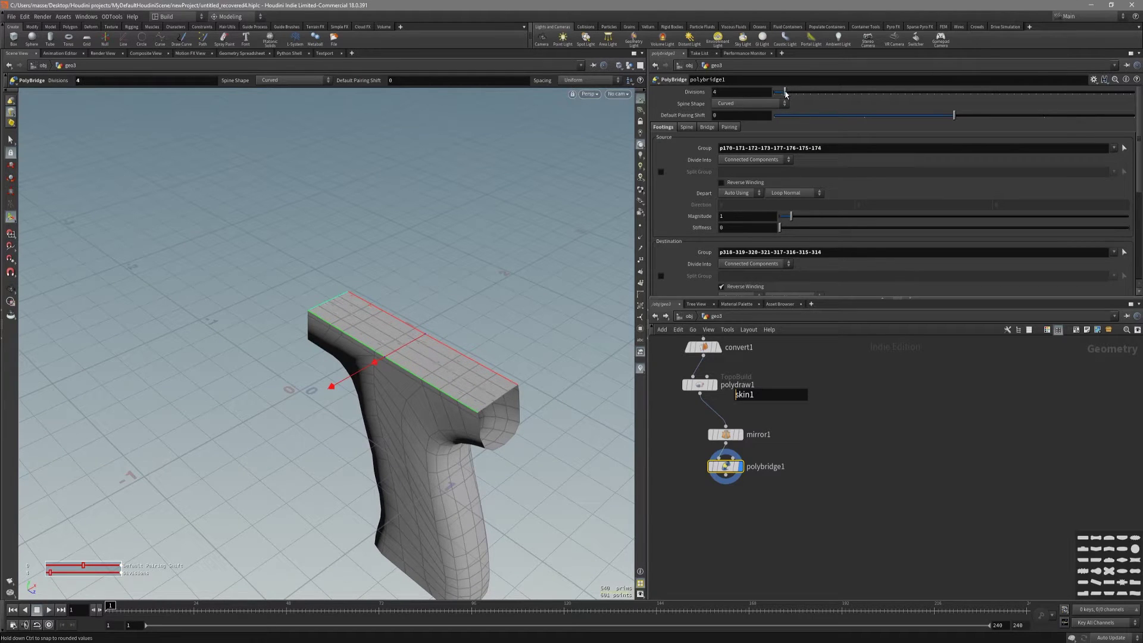
Step: Select the border loops around the grip's remaining open ends and cap them with PolyFill
{"action": "left_click_drag", "start_coordinate": [444, 367], "coordinate": [391, 355], "text": "alt"}
{"action": "key", "text": "s"}
{"action": "double_click", "coordinate": [512, 374]}
{"action": "double_click", "coordinate": [259, 318], "text": "shift"}
{"action": "key", "text": "c"}
{"action": "left_click", "coordinate": [418, 397]}
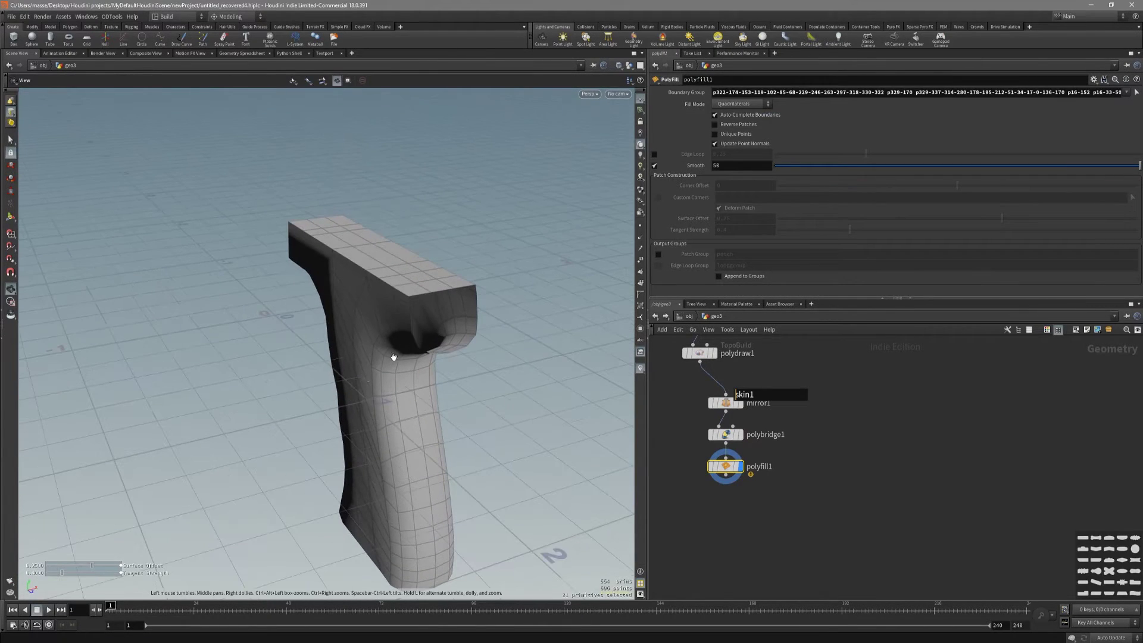
Step: Try the Single Polygon fill mode on the caps, inspect the grip without wireframe, and undo the change
{"action": "left_click", "coordinate": [743, 103]}
{"action": "left_click", "coordinate": [740, 148]}
{"action": "left_click_drag", "start_coordinate": [464, 232], "coordinate": [502, 265], "text": "alt"}
{"action": "key", "text": "s"}
{"action": "key", "text": "shift+w"}
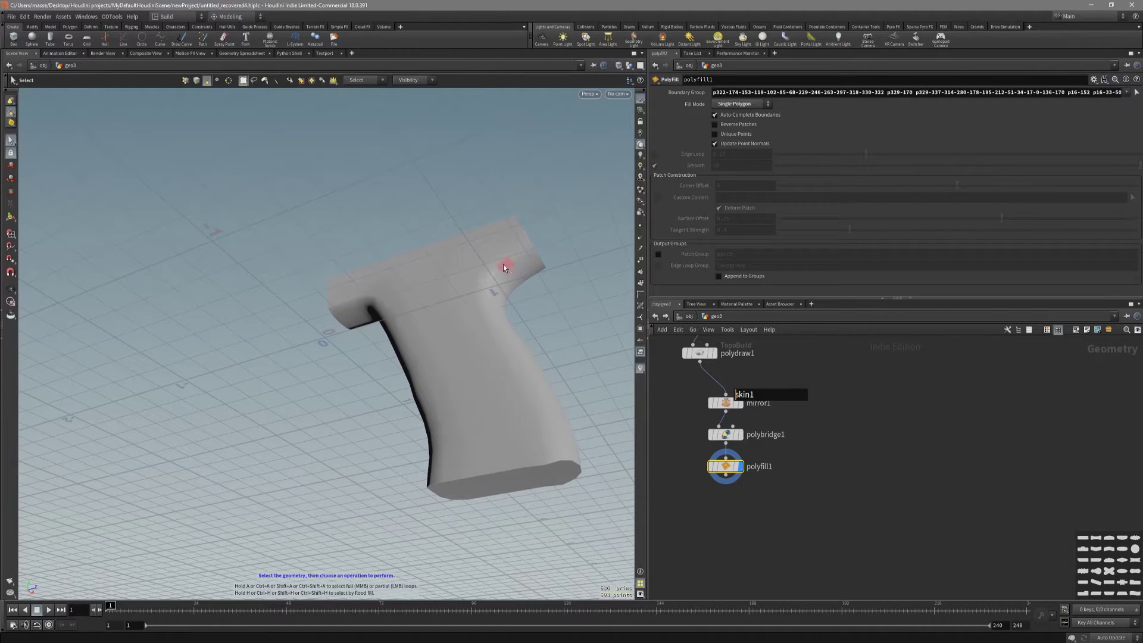
{"action": "key", "text": "ctrl+z"}
Step: Set the PolyFill fill mode to Single Polygon and select the cap face at the grip's upper rear end
{"action": "key", "text": "Escape"}
{"action": "left_click_drag", "start_coordinate": [566, 287], "coordinate": [509, 346]}
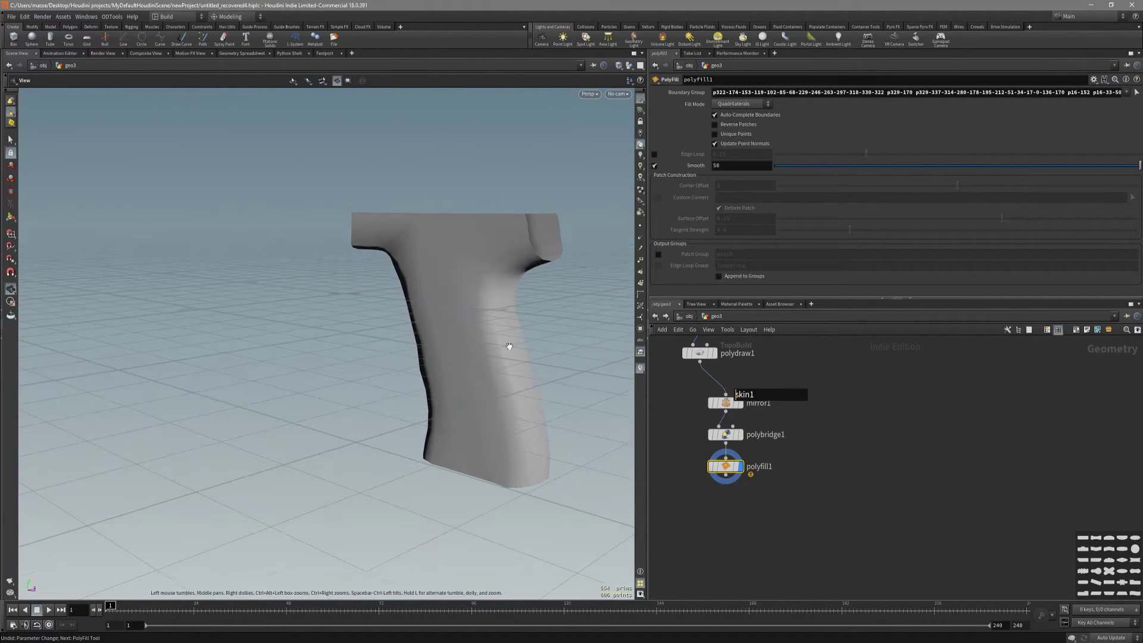
{"action": "key", "text": "s"}
{"action": "left_click", "coordinate": [741, 103]}
{"action": "left_click", "coordinate": [738, 105]}
{"action": "left_click", "coordinate": [548, 237]}
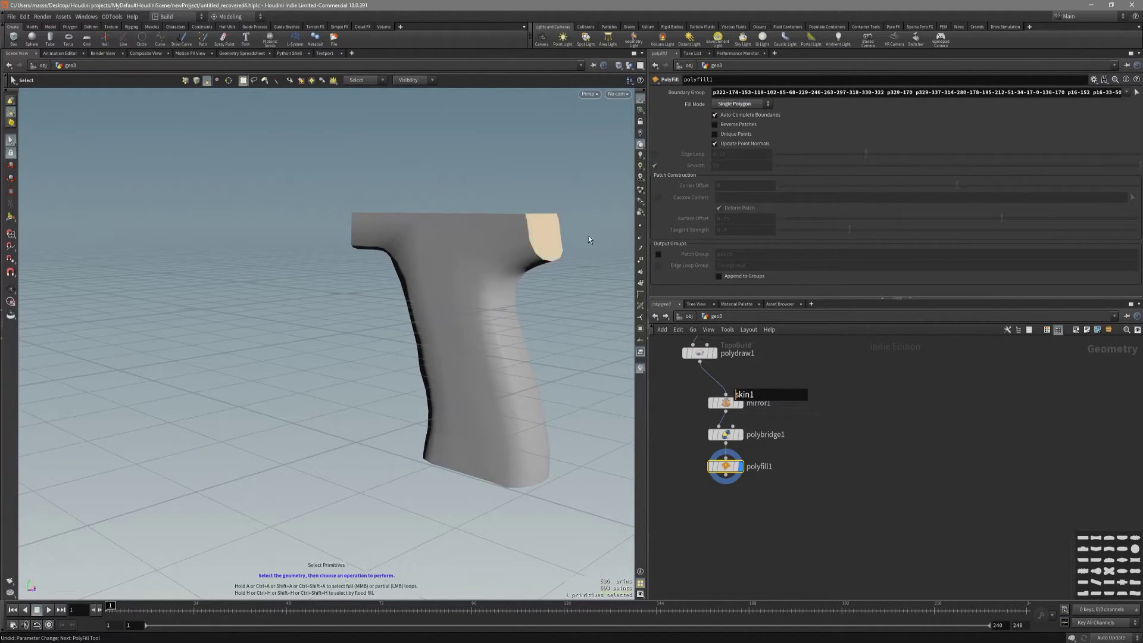
Step: Show the wireframe over the shaded grip and select the border edge loops around its top face and end caps
{"action": "left_click_drag", "start_coordinate": [588, 239], "coordinate": [351, 314], "text": "alt"}
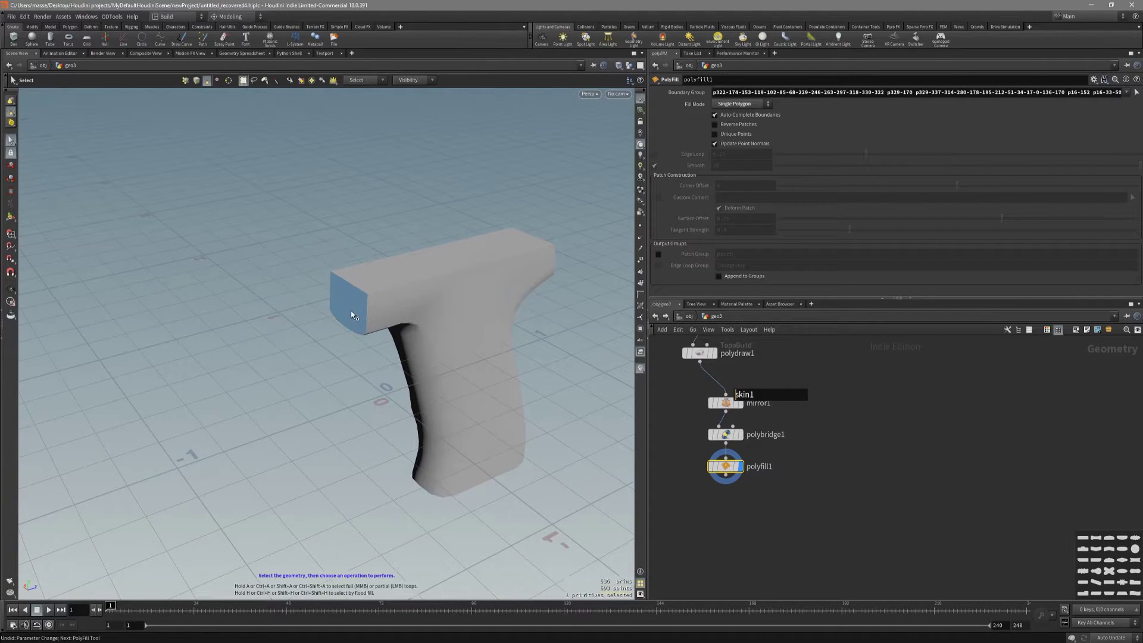
{"action": "key", "text": "shift+w"}
{"action": "left_click", "coordinate": [384, 127]}
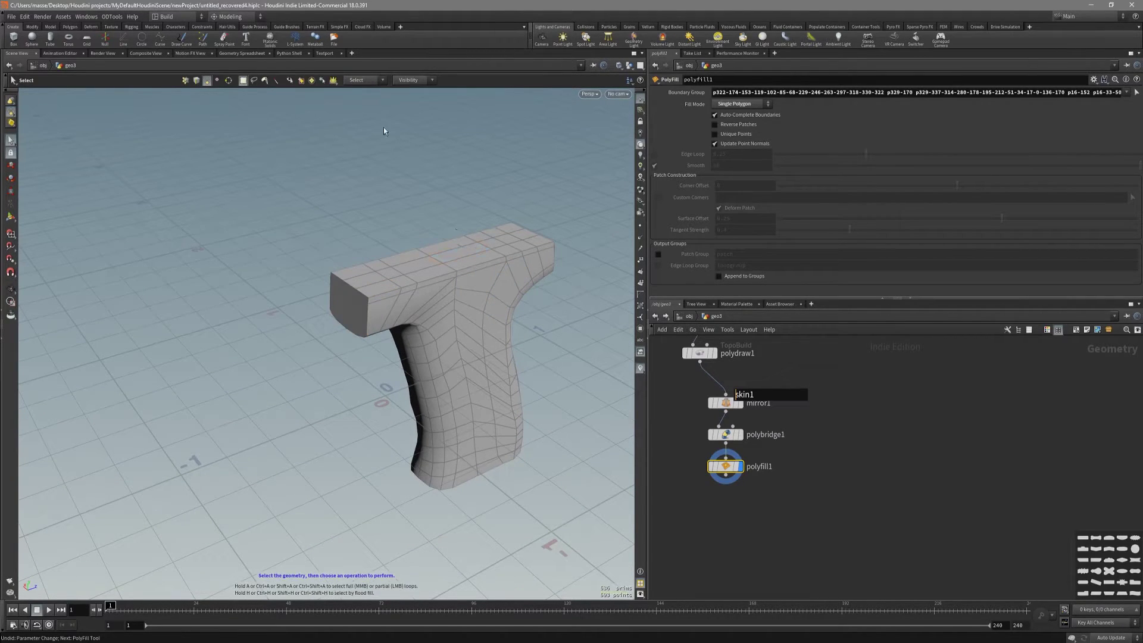
{"action": "left_click", "coordinate": [393, 279]}
{"action": "left_click_drag", "start_coordinate": [393, 278], "coordinate": [579, 326]}
{"action": "left_click_drag", "start_coordinate": [604, 386], "coordinate": [428, 326]}
{"action": "scroll", "coordinate": [479, 356], "scroll_direction": "up", "scroll_amount": 5}
{"action": "key", "text": "s"}
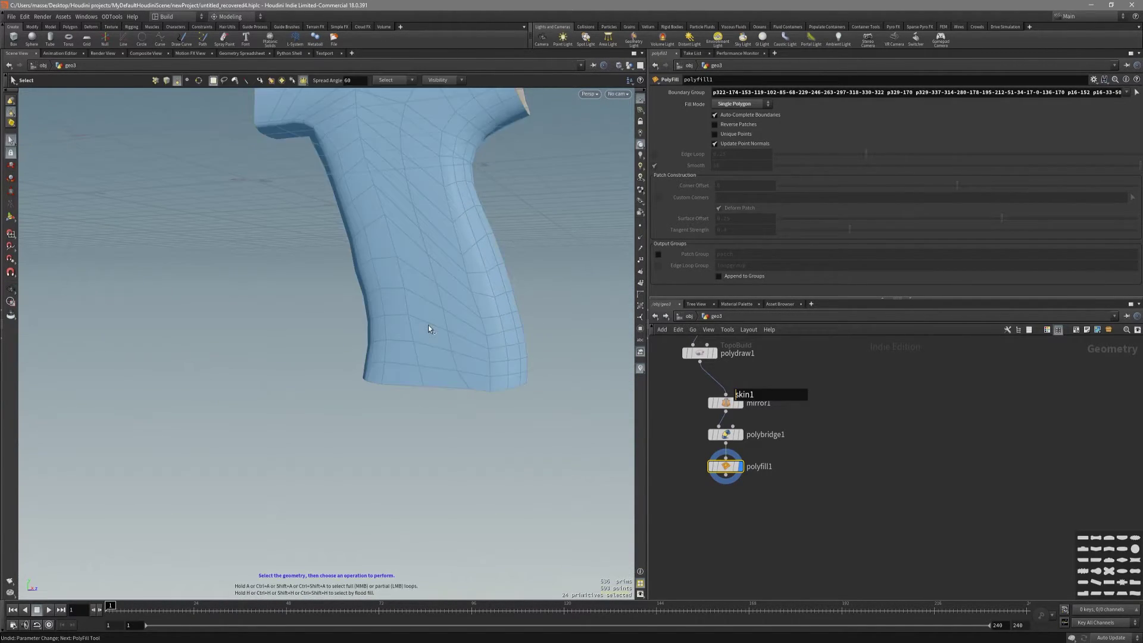
{"action": "right_click", "coordinate": [427, 326]}
{"action": "left_click", "coordinate": [487, 385]}
{"action": "scroll", "coordinate": [493, 380], "scroll_direction": "down", "scroll_amount": 5}
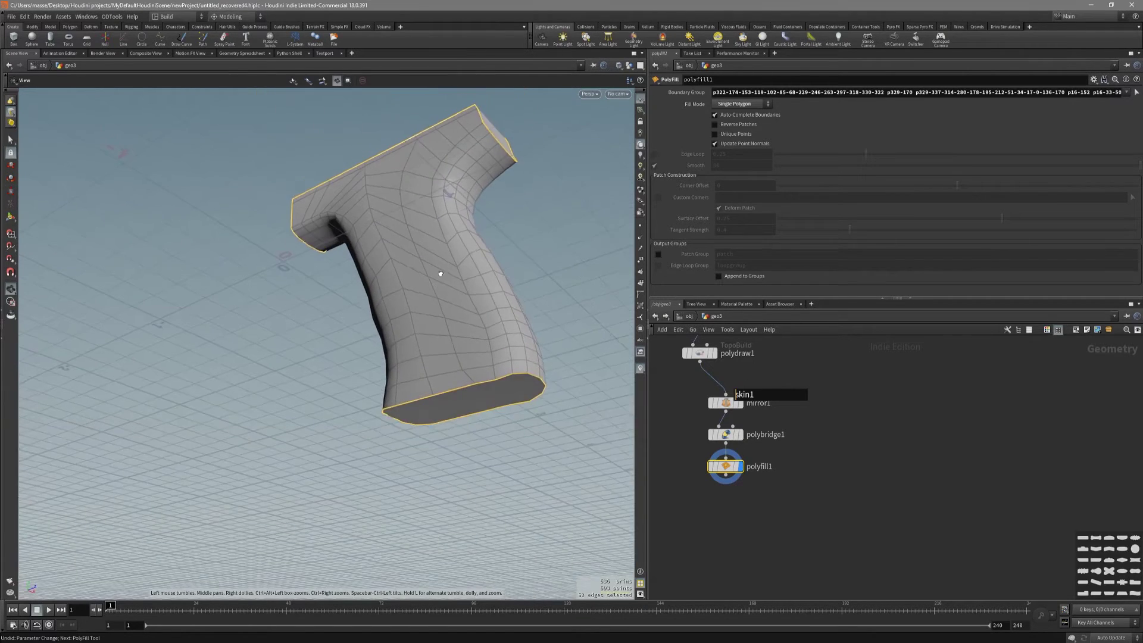
{"action": "left_click_drag", "start_coordinate": [439, 274], "coordinate": [510, 258]}
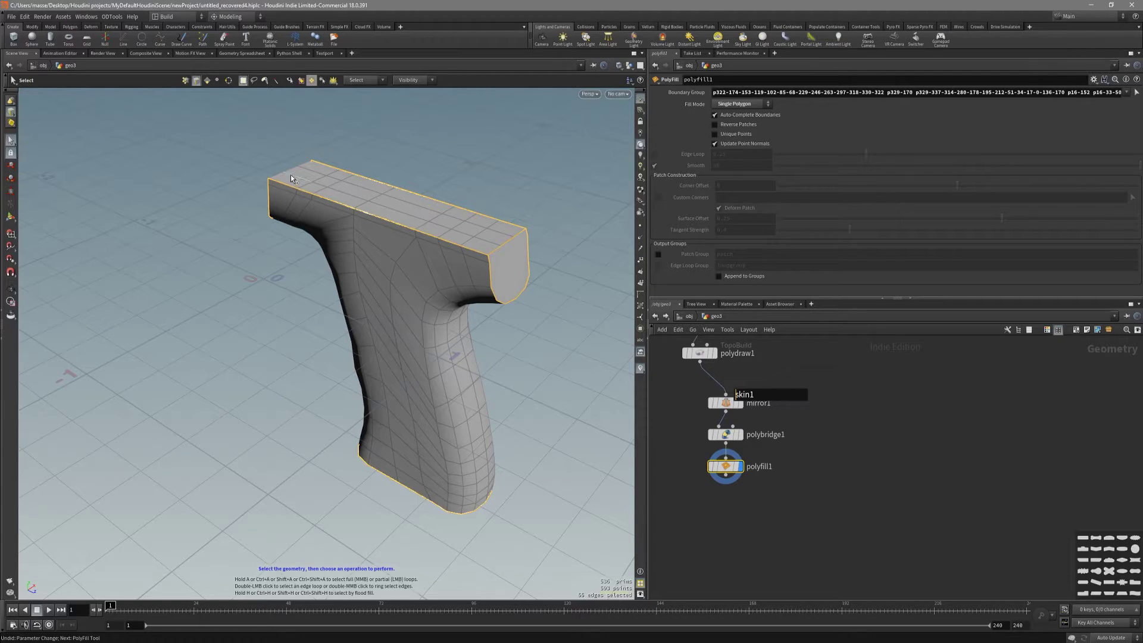
Step: Bevel the selected edges with PolyBevel at distance 0.021 and 4 divisions, and compare the grip without wireframe against the left-view reference
{"action": "key", "text": "c"}
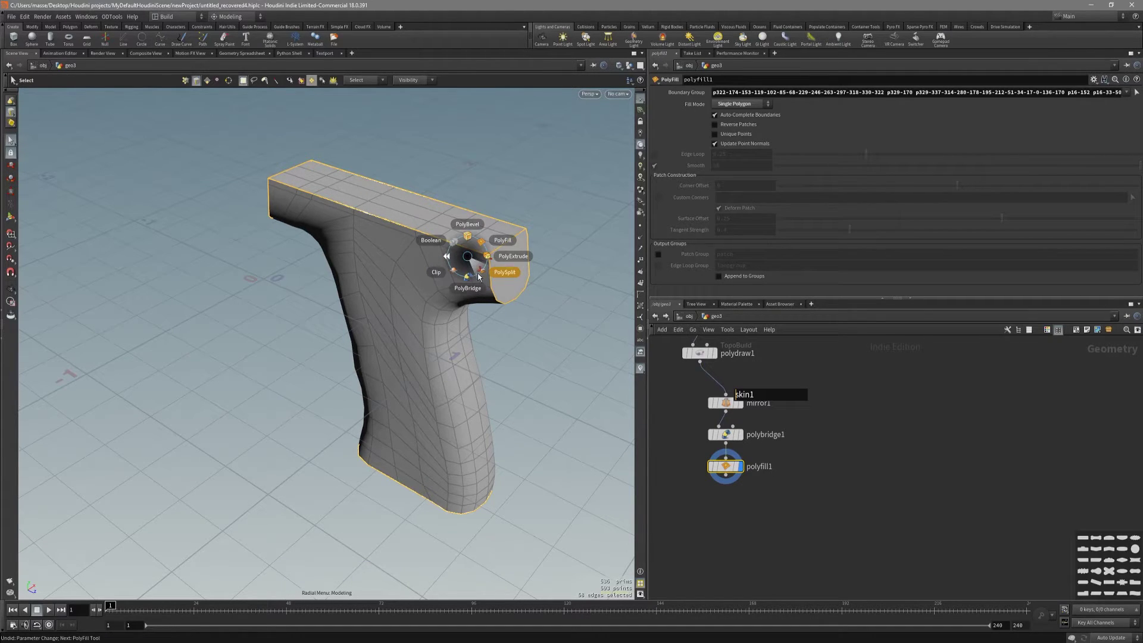
{"action": "left_click", "coordinate": [466, 235]}
{"action": "left_click_drag", "start_coordinate": [798, 134], "coordinate": [777, 133]}
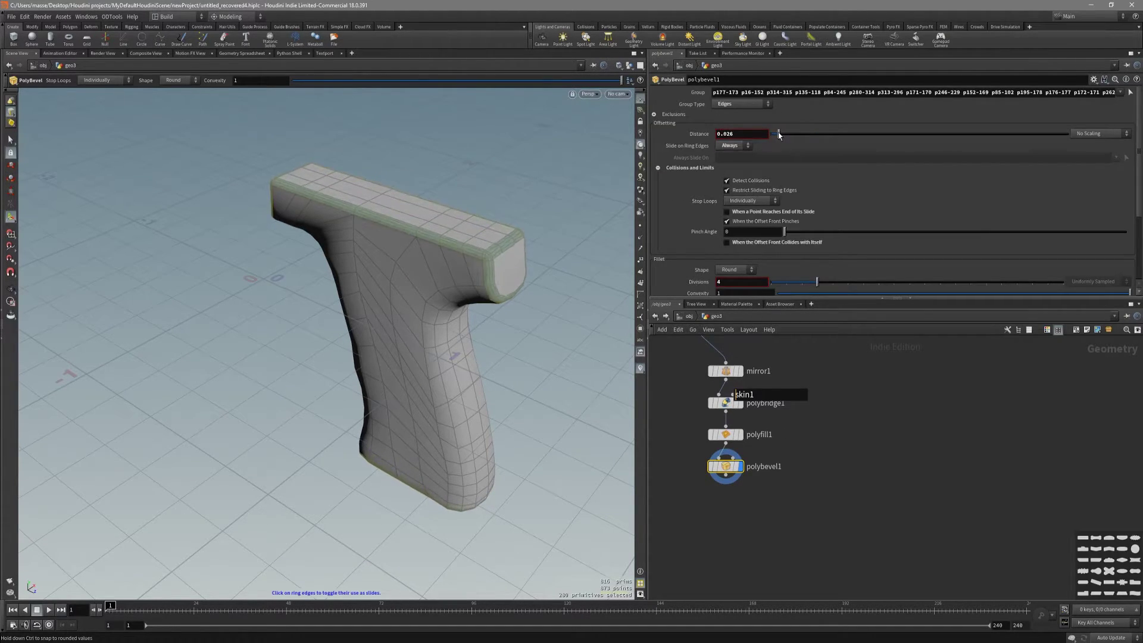
{"action": "key", "text": "Escape"}
{"action": "mouse_move", "coordinate": [440, 238]}
{"action": "left_mouse_down"}
{"action": "mouse_move", "coordinate": [479, 239]}
{"action": "mouse_move", "coordinate": [516, 194]}
{"action": "mouse_move", "coordinate": [459, 255]}
{"action": "mouse_move", "coordinate": [473, 213]}
{"action": "mouse_move", "coordinate": [454, 178]}
{"action": "mouse_move", "coordinate": [403, 225]}
{"action": "left_mouse_up"}
{"action": "key", "text": "shift+w"}
{"action": "key", "text": "space+4"}
{"action": "middle_click_drag", "start_coordinate": [439, 376], "coordinate": [416, 313]}
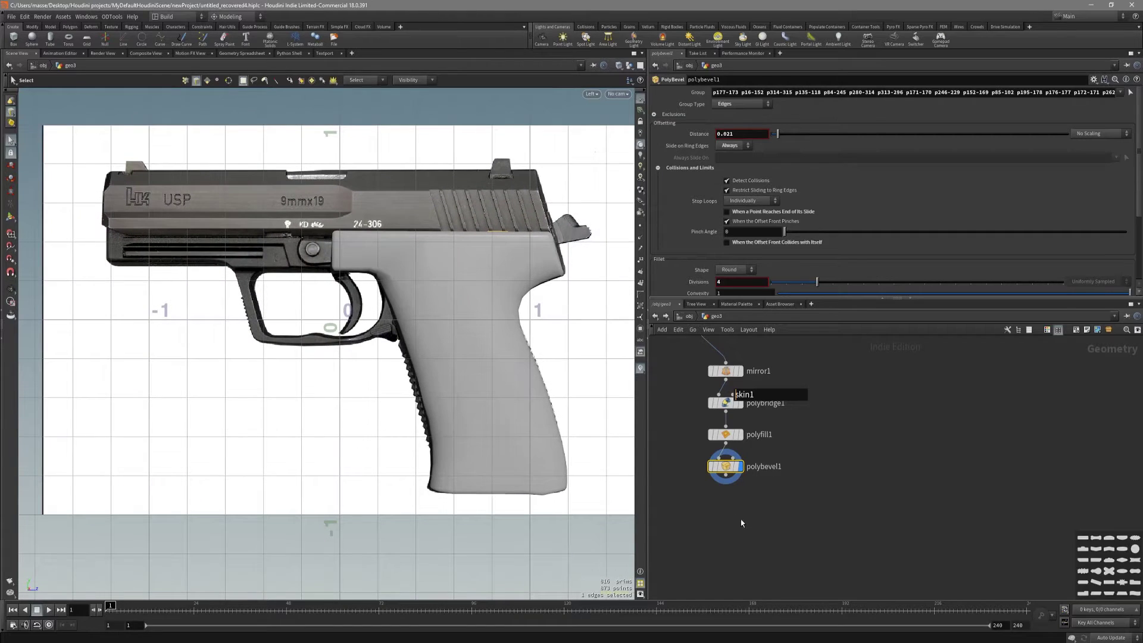
Step: Add a Subdivide node after polybevel1 and display its result with the wireframe
{"action": "key", "text": "Tab"}
{"action": "type", "text": "subdivide"}
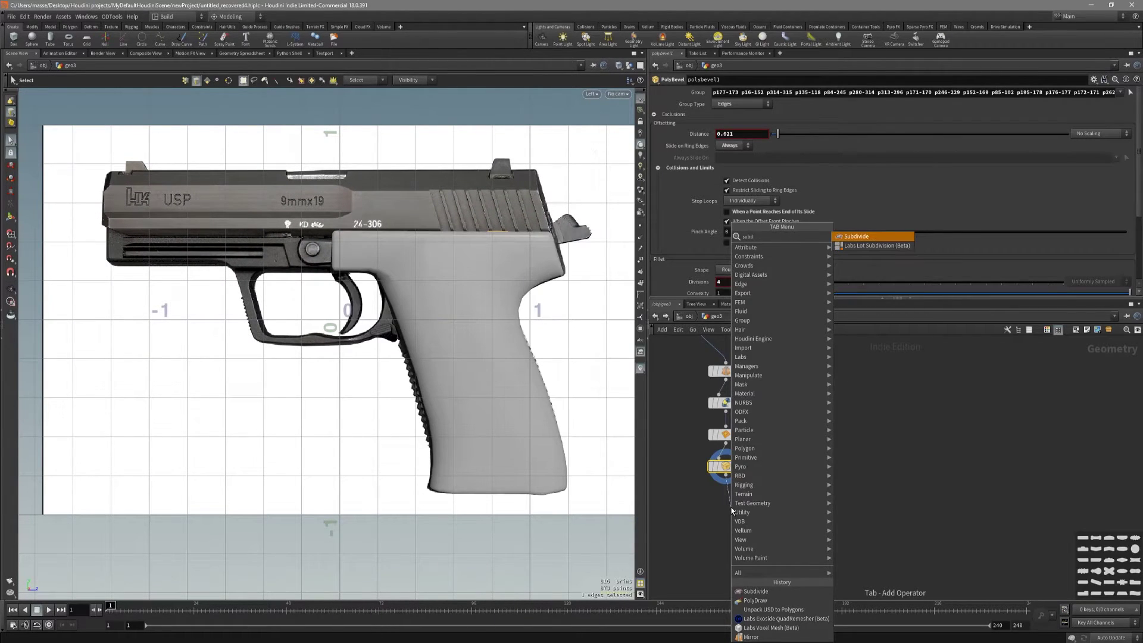
{"action": "key", "text": "Return"}
{"action": "left_click", "coordinate": [731, 507]}
{"action": "left_click", "coordinate": [746, 507]}
{"action": "key", "text": "shift+w"}
{"action": "key", "text": "shift+w"}
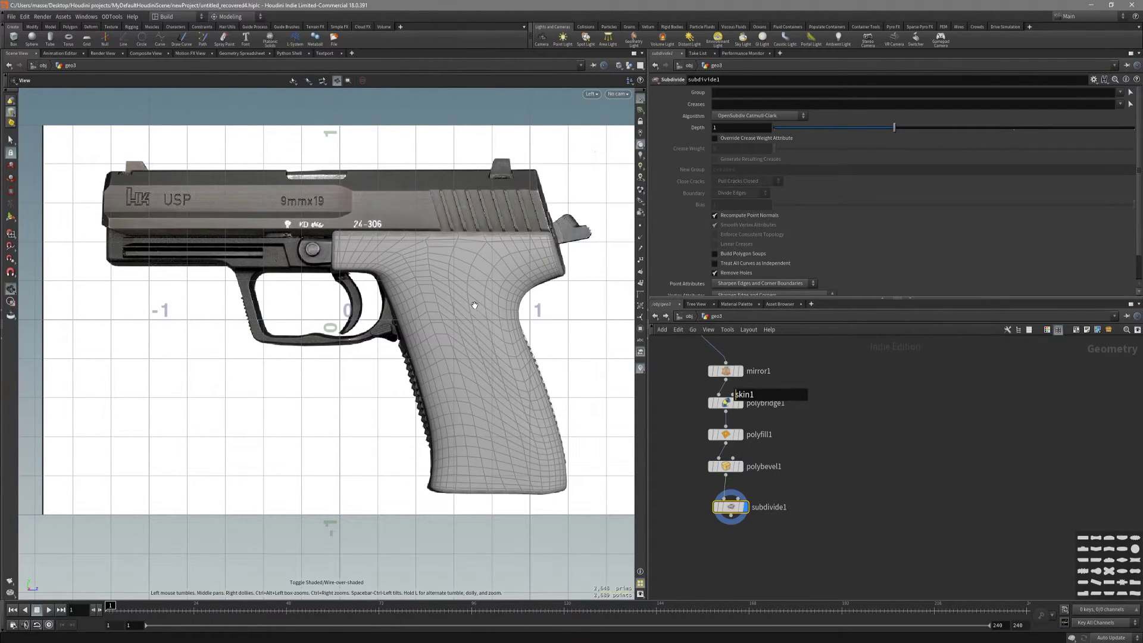
Step: Examine the subdivided grip's bevelled edges and surface in perspective and left views, with and without wireframe
{"action": "scroll", "coordinate": [492, 282], "scroll_direction": "up", "scroll_amount": 2}
{"action": "key", "text": "space+1"}
{"action": "key", "text": "shift+w"}
{"action": "mouse_move", "coordinate": [491, 282]}
{"action": "left_mouse_down"}
{"action": "mouse_move", "coordinate": [441, 358]}
{"action": "mouse_move", "coordinate": [397, 381]}
{"action": "mouse_move", "coordinate": [446, 377]}
{"action": "mouse_move", "coordinate": [541, 401]}
{"action": "mouse_move", "coordinate": [503, 352]}
{"action": "mouse_move", "coordinate": [499, 280]}
{"action": "mouse_move", "coordinate": [500, 297]}
{"action": "left_mouse_up"}
{"action": "key", "text": "shift+w"}
{"action": "key", "text": "shift+w"}
{"action": "key", "text": "shift+w"}
{"action": "key", "text": "shift+w"}
{"action": "scroll", "coordinate": [393, 319], "scroll_direction": "up", "scroll_amount": 5}
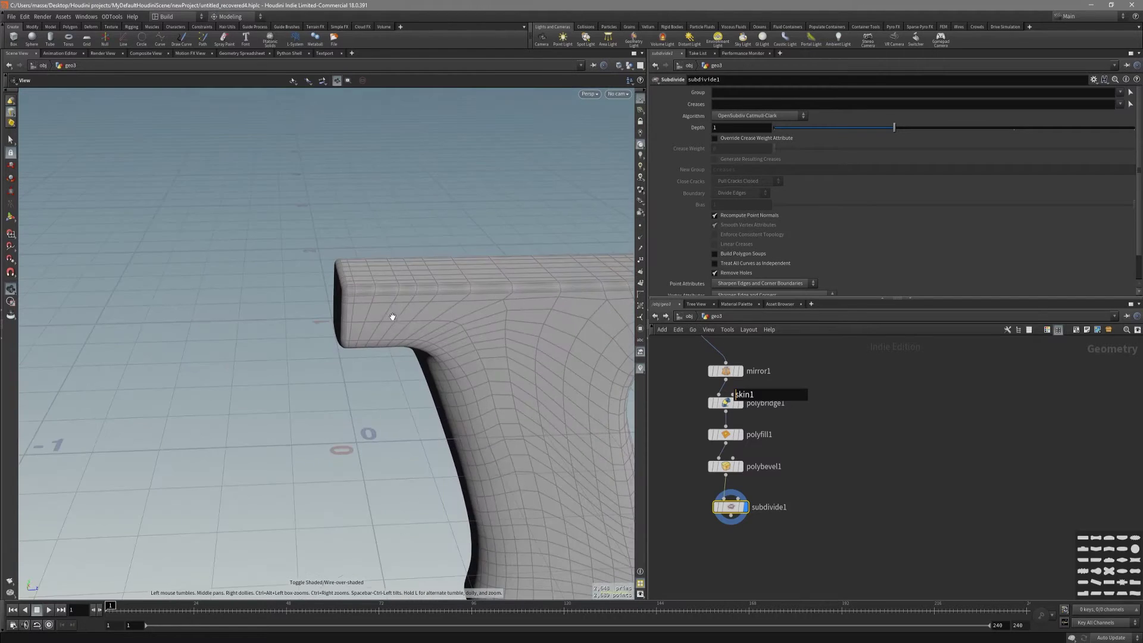
{"action": "key", "text": "shift+w"}
{"action": "key", "text": "space+4"}
{"action": "key", "text": "shift+w"}
{"action": "key", "text": "shift+w"}
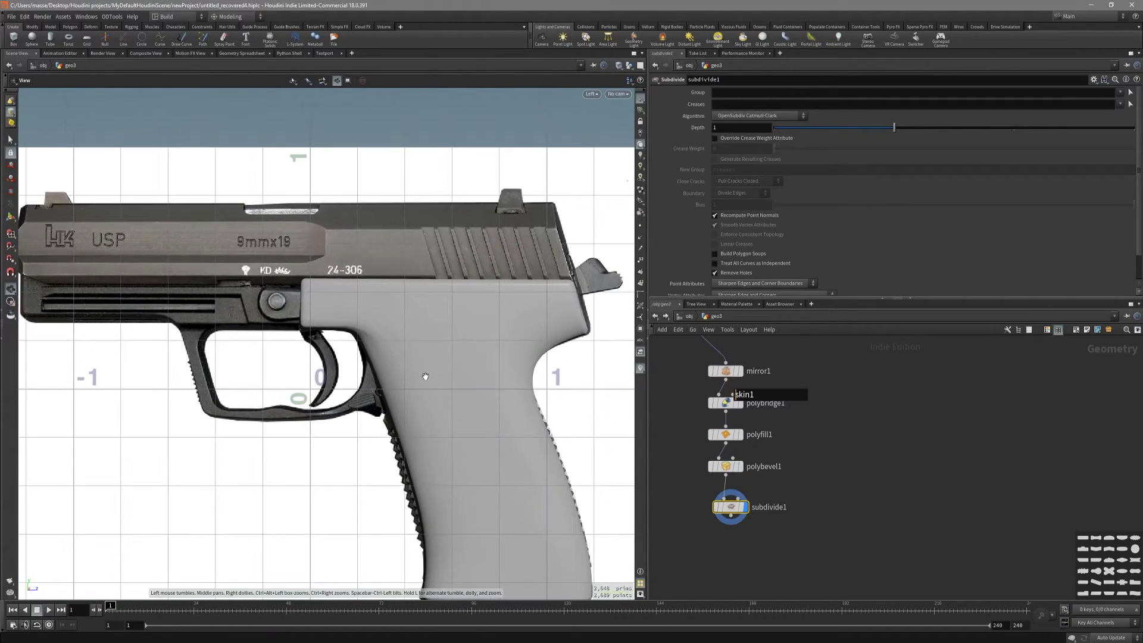
Step: Set the Subdivide node's depth to 2 and show the grip shaded without wireframe
{"action": "key", "text": "shift+w"}
{"action": "key", "text": "s"}
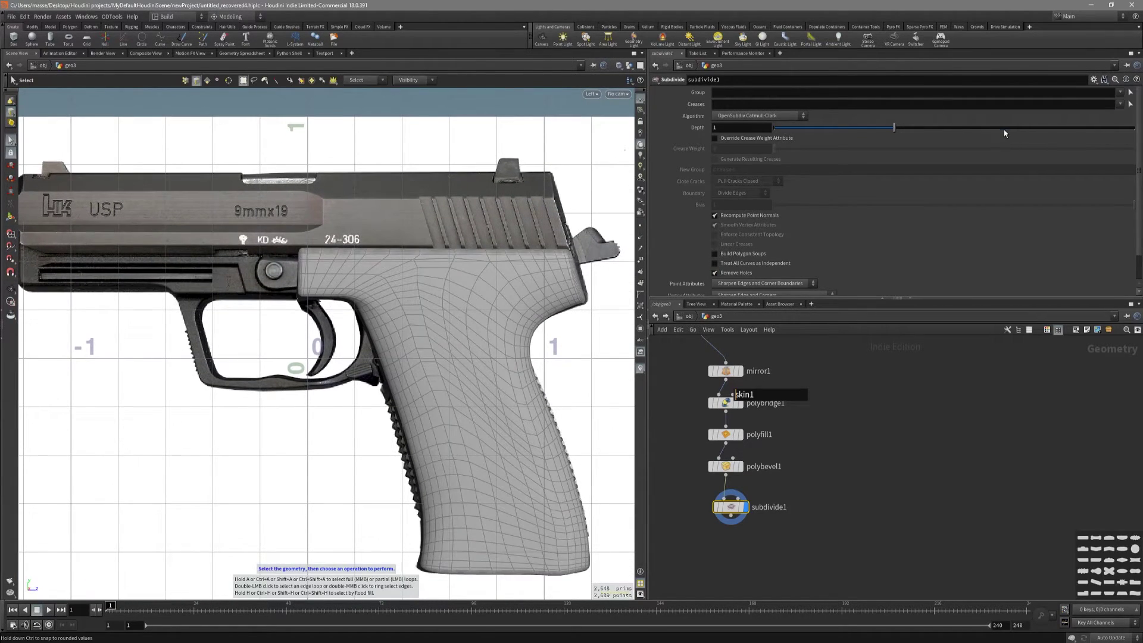
{"action": "key", "text": "shift+w"}
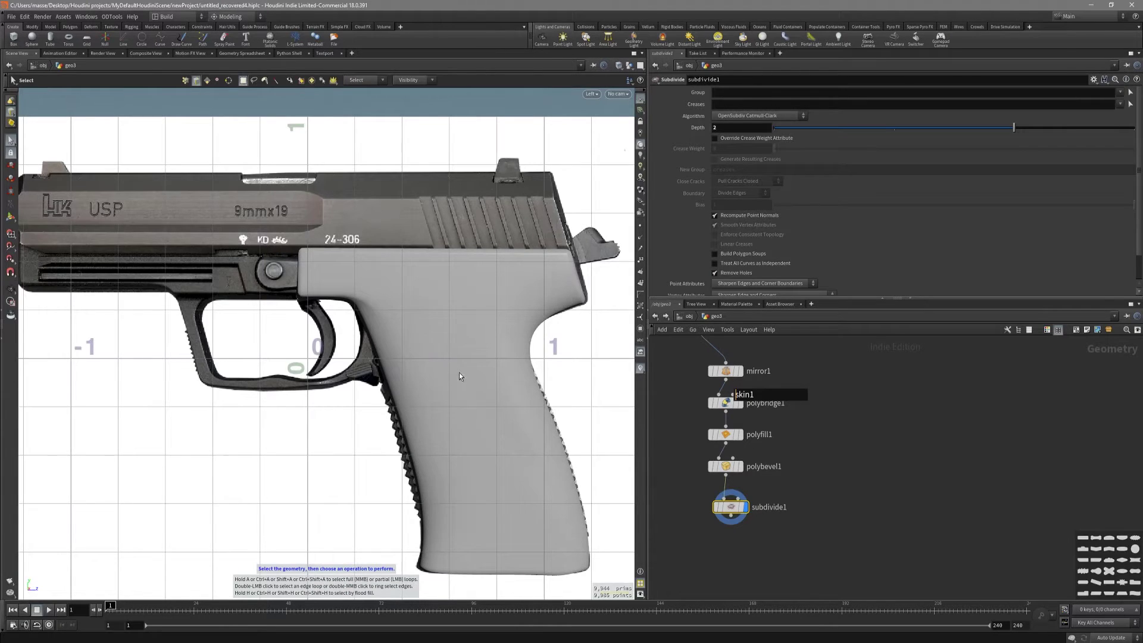
{"action": "scroll", "coordinate": [459, 375], "scroll_direction": "down", "scroll_amount": 2}
Step: Move the nodes from polybridge1 to subdivide1 down to make room below mirror1, and display mirror1 in the perspective view
{"action": "scroll", "coordinate": [811, 542], "scroll_direction": "down", "scroll_amount": 3}
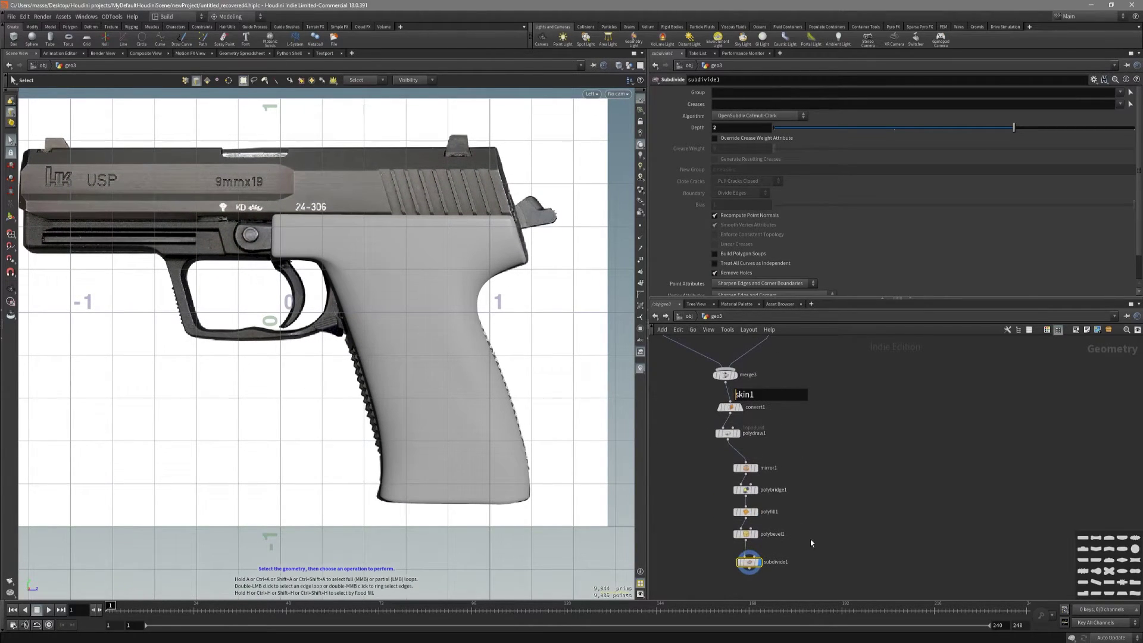
{"action": "middle_click_drag", "start_coordinate": [811, 543], "coordinate": [813, 481]}
{"action": "left_click_drag", "start_coordinate": [845, 558], "coordinate": [732, 423]}
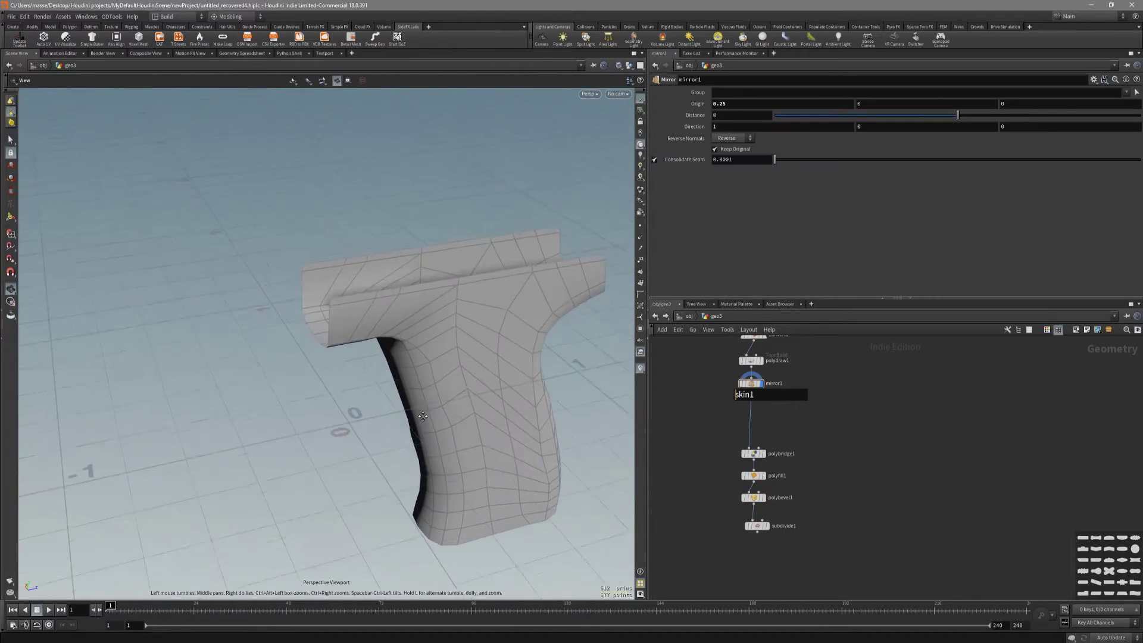
{"action": "left_click_drag", "start_coordinate": [429, 324], "coordinate": [452, 334]}
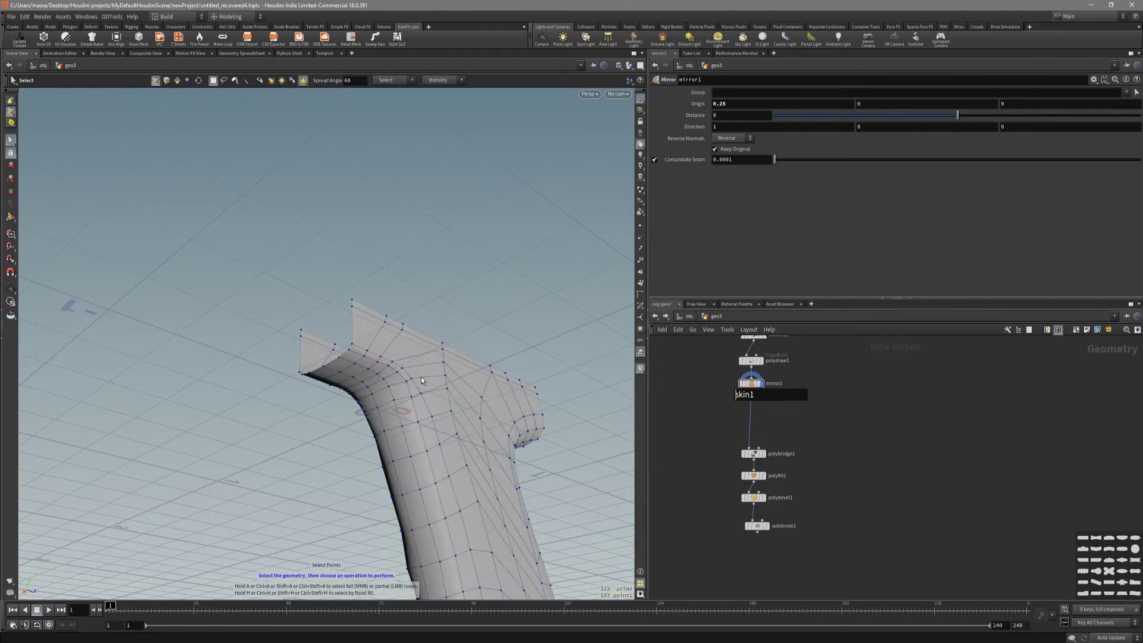
Step: Switch to edge selection and select the border edge loop along one half of the grip's open upper part
{"action": "key", "text": "2"}
{"action": "key", "text": "n"}
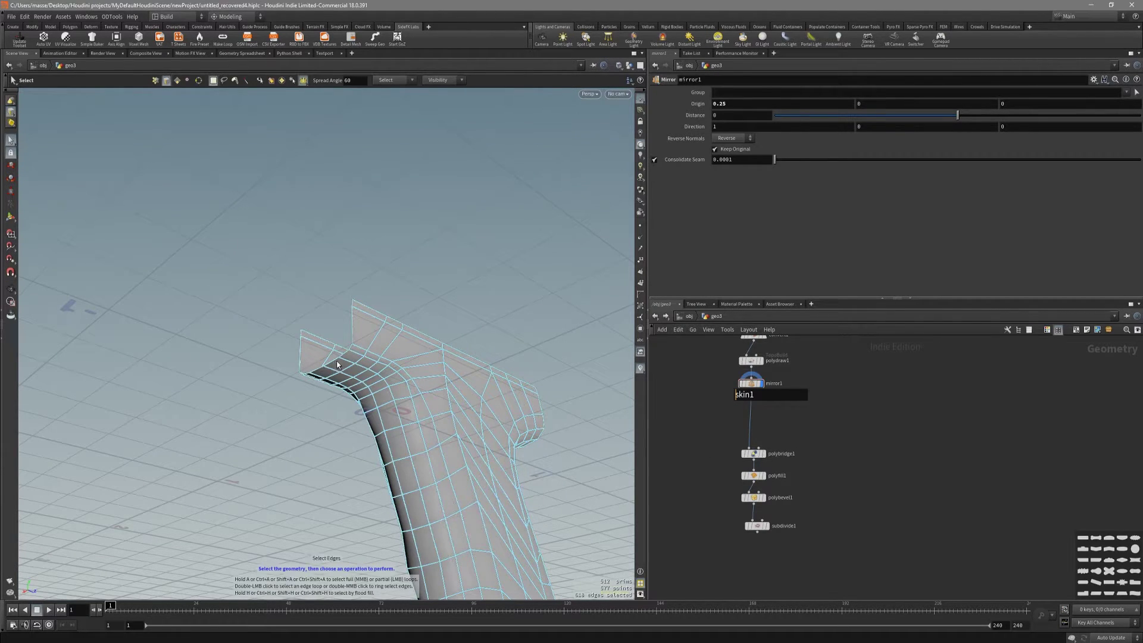
{"action": "left_click_drag", "start_coordinate": [347, 191], "coordinate": [387, 309]}
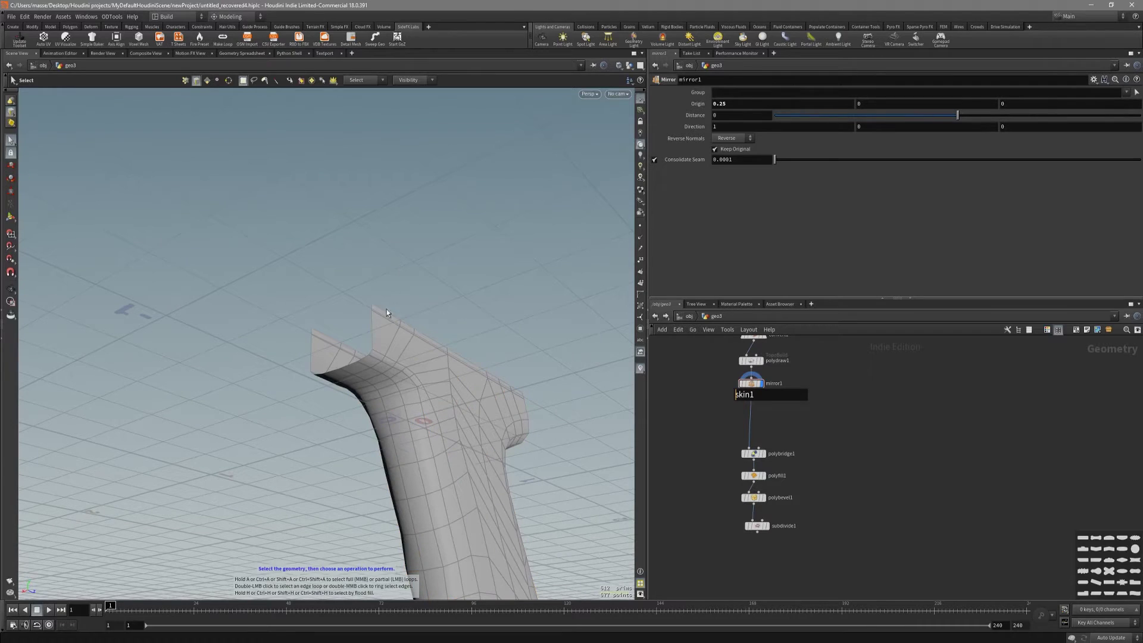
{"action": "left_click_drag", "start_coordinate": [355, 365], "coordinate": [465, 375]}
{"action": "left_click", "coordinate": [349, 342]}
{"action": "key", "text": "Escape"}
{"action": "key", "text": "s"}
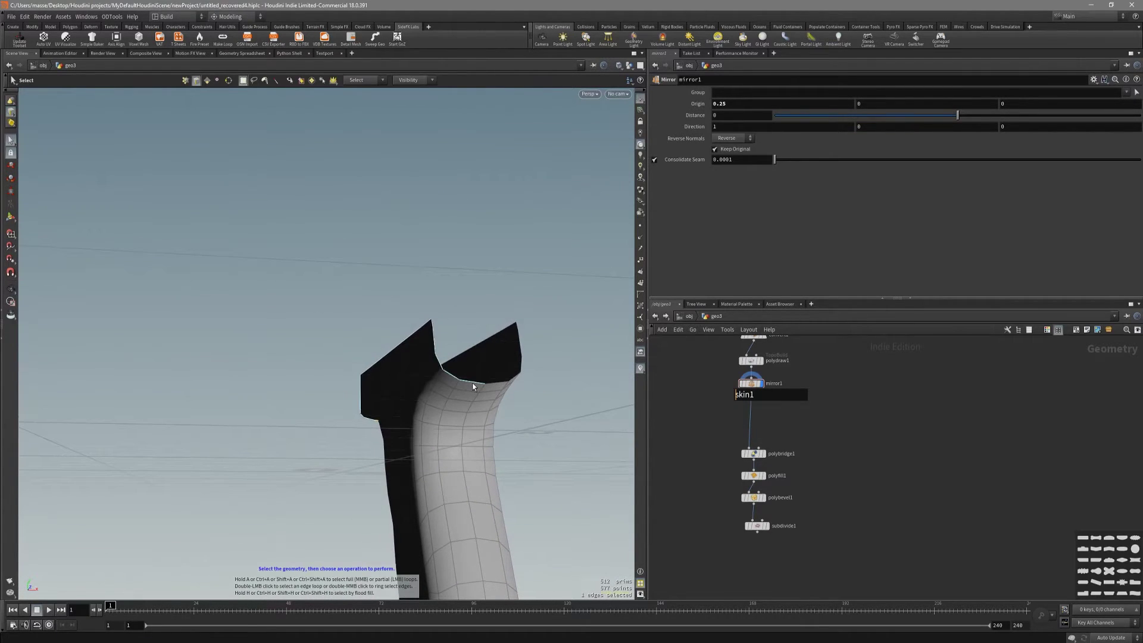
{"action": "double_click", "coordinate": [473, 387]}
Step: Bridge the selected border to the matching border on the opposite half with PolyBridge, and inspect the closed upper part without wireframe
{"action": "key", "text": "grave"}
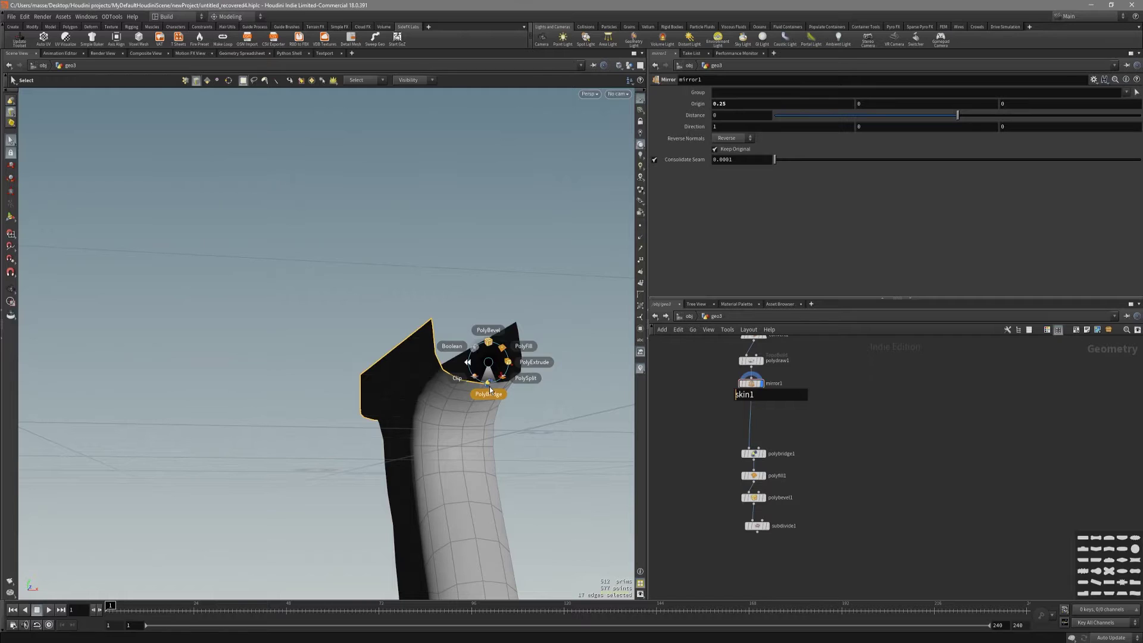
{"action": "left_click", "coordinate": [489, 392]}
{"action": "left_click_drag", "start_coordinate": [432, 390], "coordinate": [271, 383], "text": "alt"}
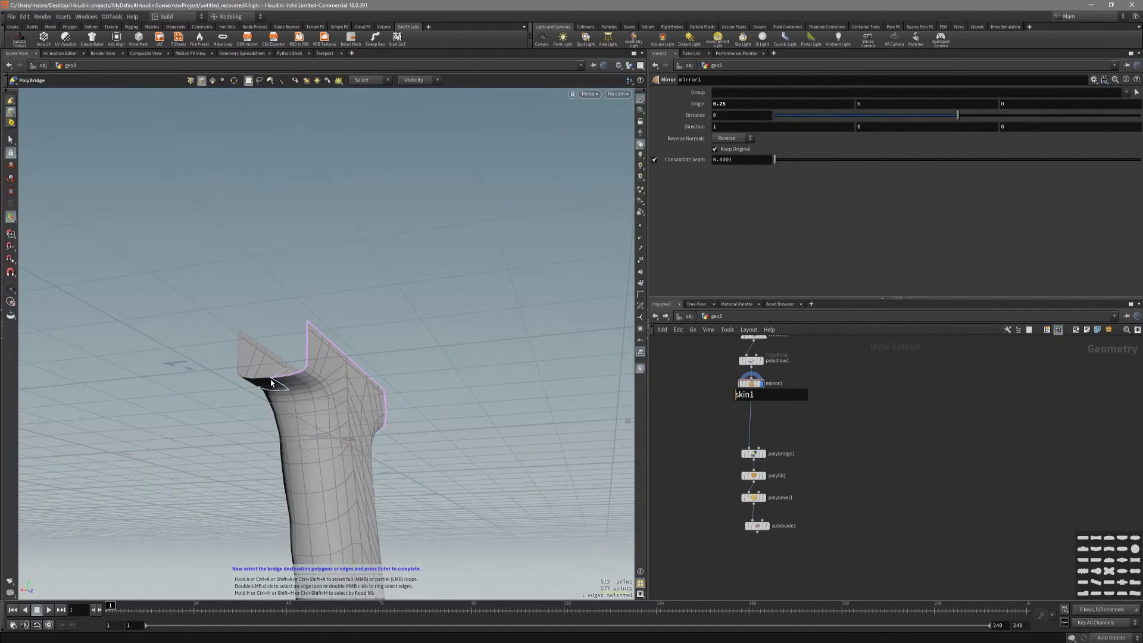
{"action": "key", "text": "Return"}
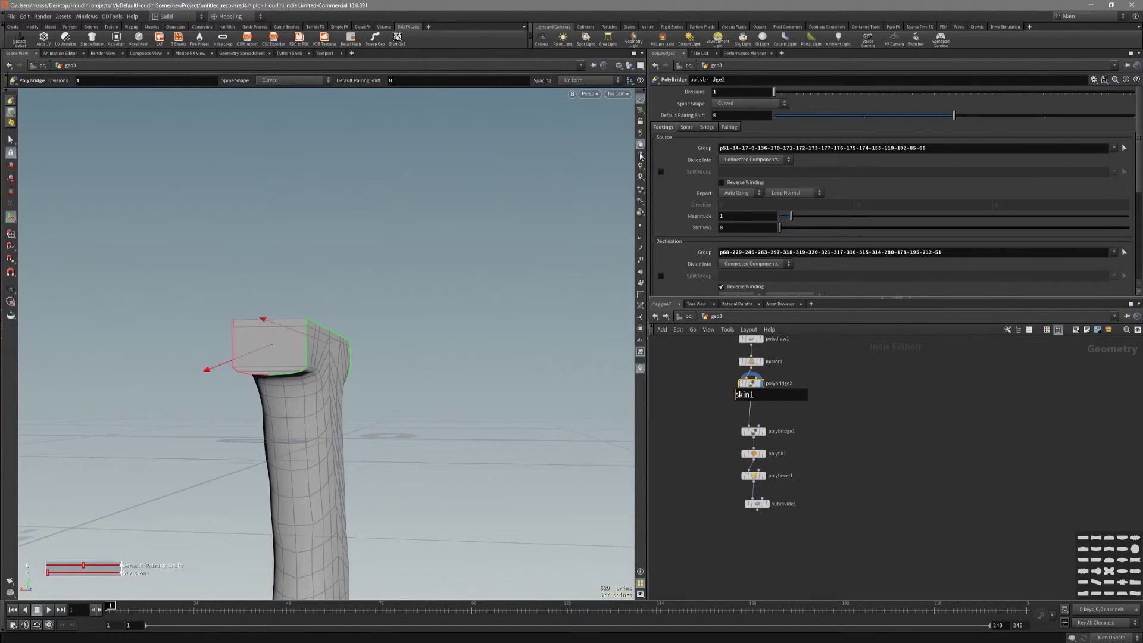
{"action": "key", "text": "s"}
{"action": "left_click_drag", "start_coordinate": [434, 238], "coordinate": [417, 256], "text": "alt"}
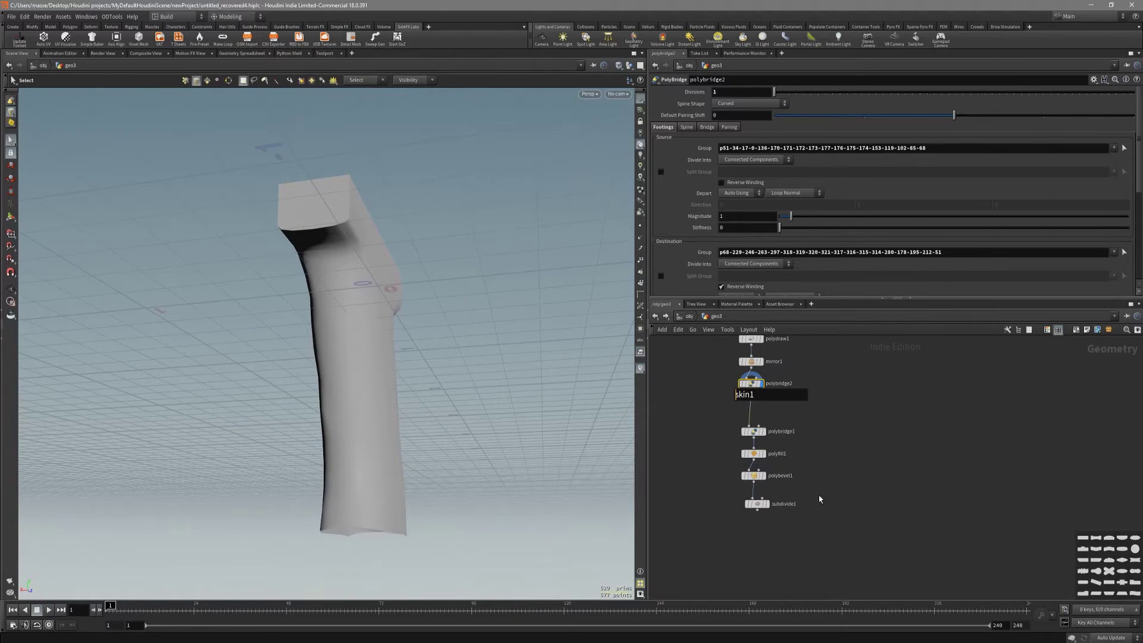
Step: Move polybridge2 beside the main chain and cut its output link so that polybridge1 connects directly to mirror1
{"action": "scroll", "coordinate": [790, 358], "scroll_direction": "up", "scroll_amount": 2}
{"action": "left_click_drag", "start_coordinate": [732, 408], "coordinate": [801, 416]}
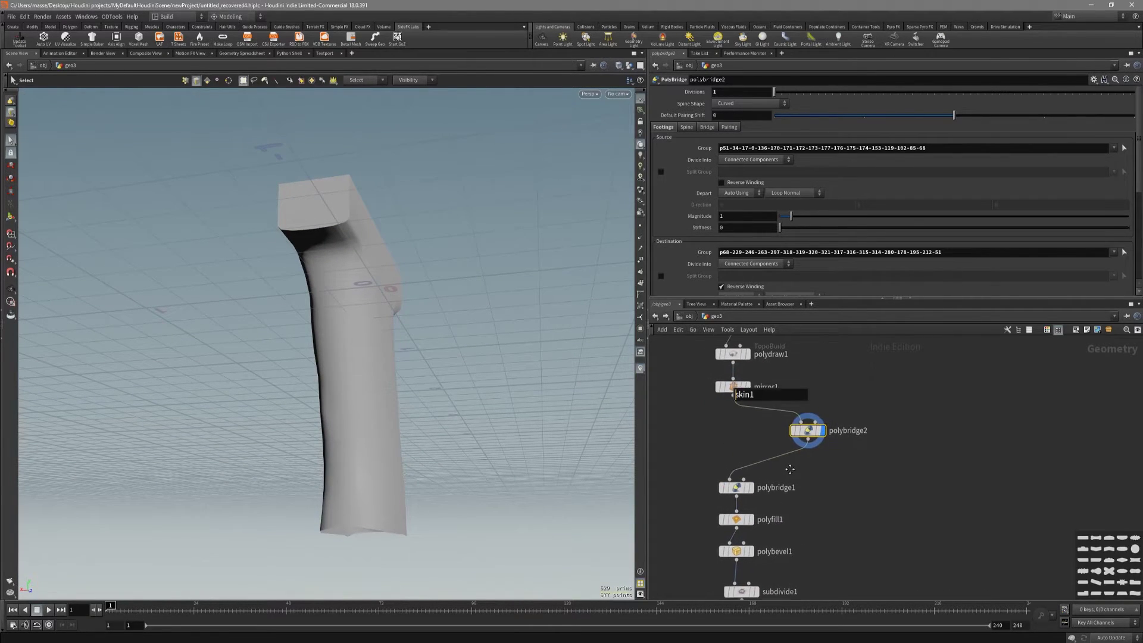
{"action": "key", "text": "y"}
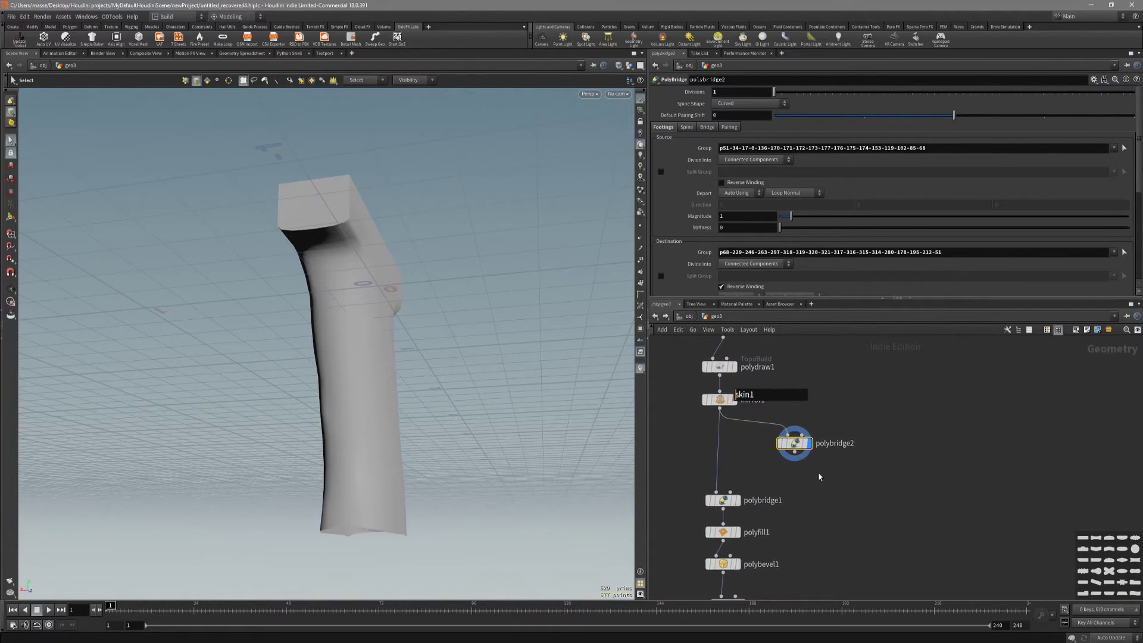
{"action": "left_click_drag", "start_coordinate": [470, 357], "coordinate": [503, 375], "text": "alt"}
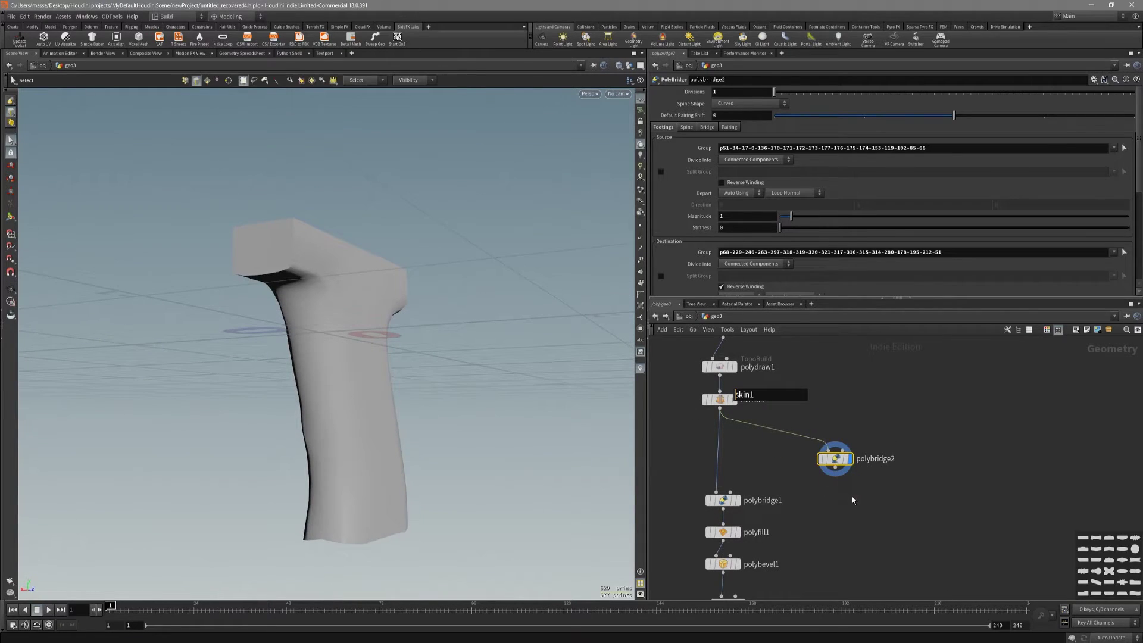
Step: Duplicate the polybridge2 node, delete the copy, and display polybridge2 again
{"action": "middle_click_drag", "start_coordinate": [837, 466], "coordinate": [832, 427]}
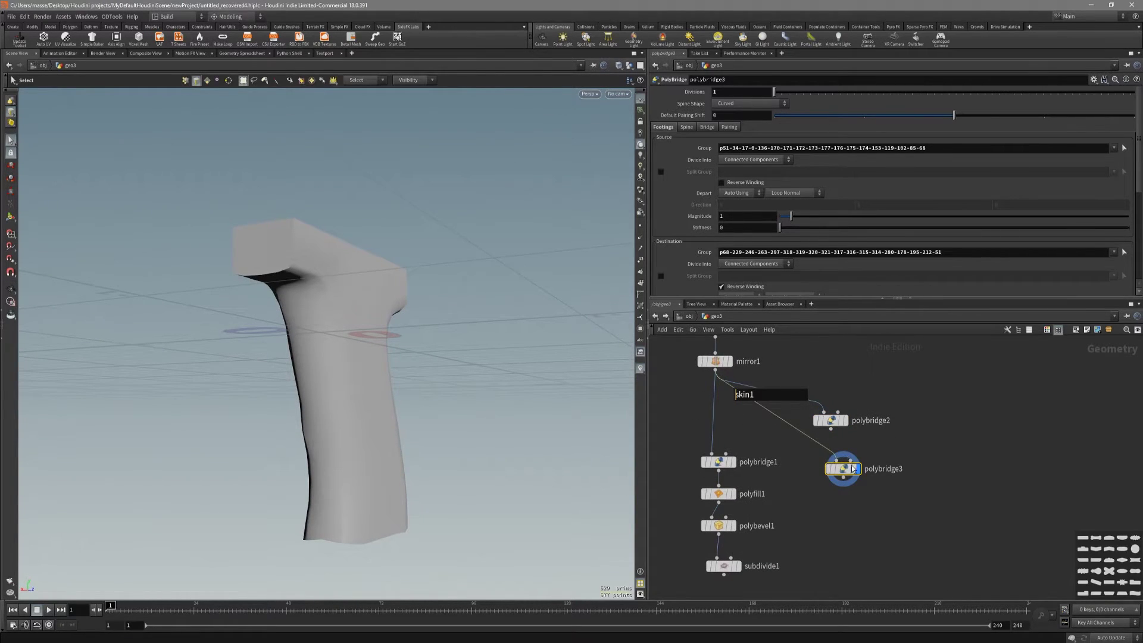
{"action": "key", "text": "Delete"}
{"action": "left_click", "coordinate": [831, 420]}
{"action": "left_click", "coordinate": [844, 420]}
Step: Select the border edges along one half of the grip's open bottom end
{"action": "left_click_drag", "start_coordinate": [334, 357], "coordinate": [425, 400]}
{"action": "key", "text": "s"}
{"action": "left_click_drag", "start_coordinate": [384, 438], "coordinate": [377, 475], "text": "alt"}
{"action": "left_click", "coordinate": [424, 402]}
{"action": "left_click", "coordinate": [359, 473]}
{"action": "left_click_drag", "start_coordinate": [446, 443], "coordinate": [448, 453], "text": "alt"}
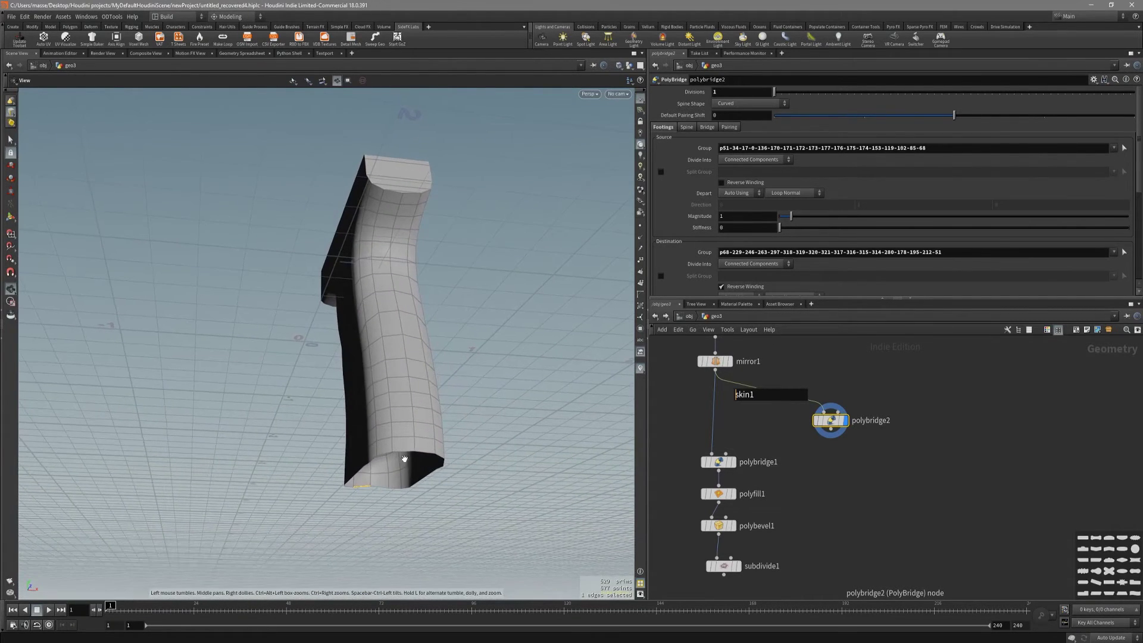
{"action": "double_click", "coordinate": [443, 455]}
Step: Bridge the selected bottom edges to the opposite half's border with PolyBridge, and view the closed grip without wireframe
{"action": "key", "text": "c"}
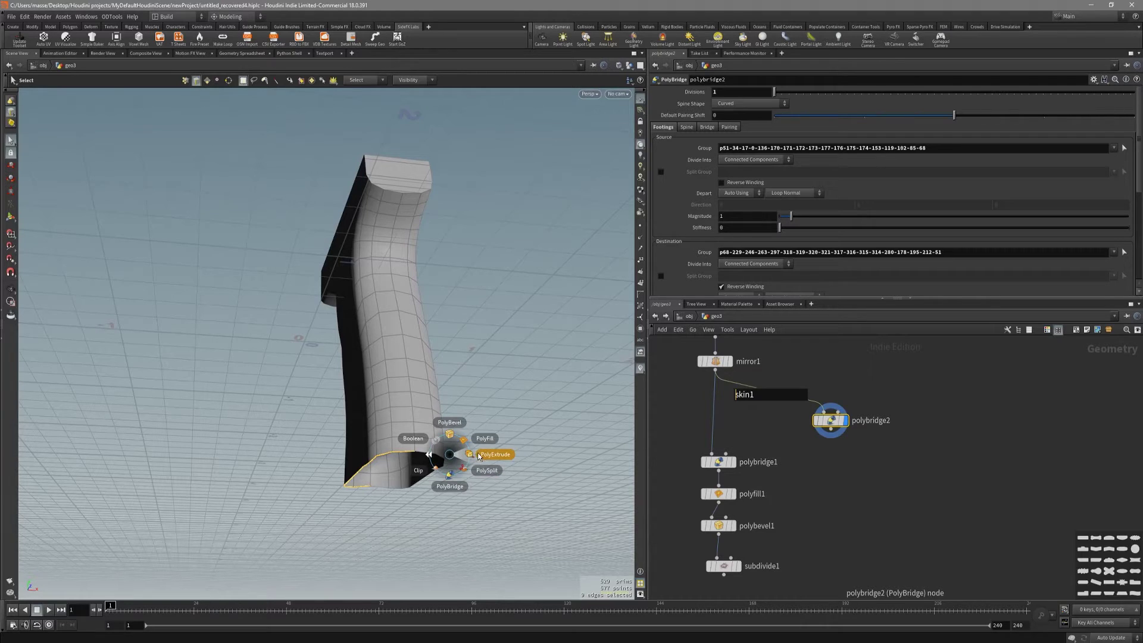
{"action": "left_click", "coordinate": [452, 486]}
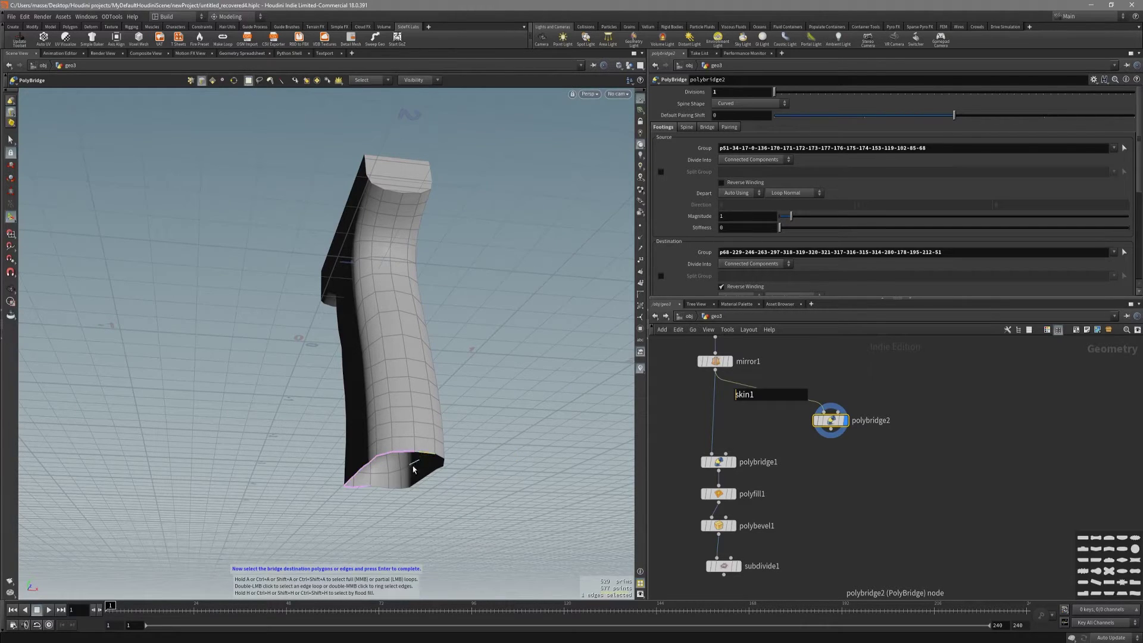
{"action": "double_click", "coordinate": [414, 469]}
{"action": "key", "text": "Return"}
{"action": "left_click_drag", "start_coordinate": [417, 416], "coordinate": [536, 298], "text": "alt"}
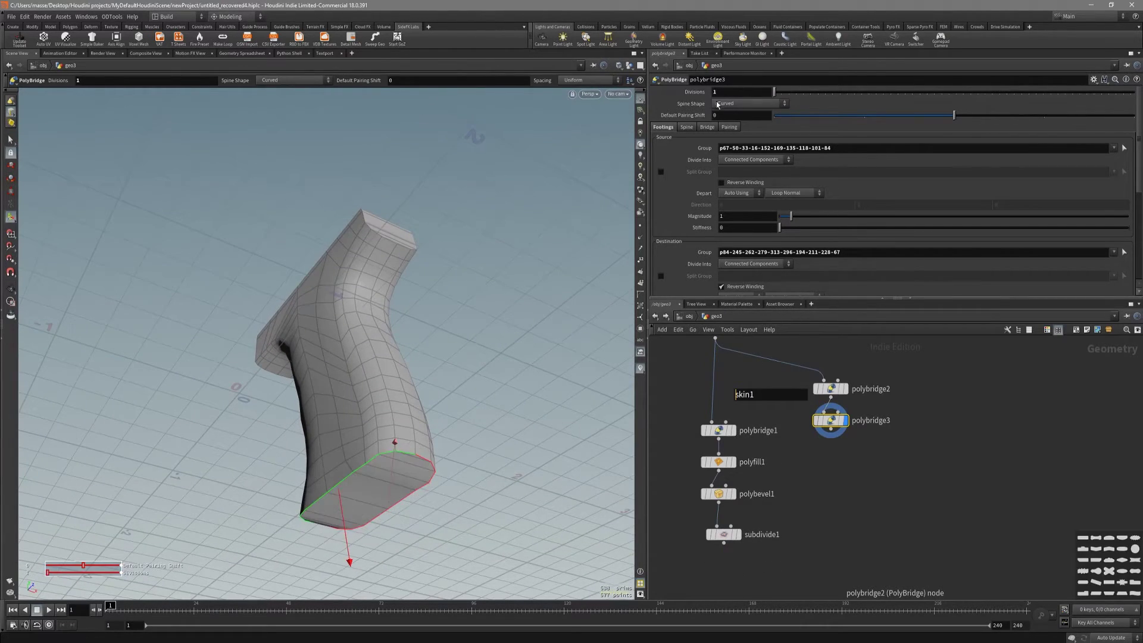
{"action": "key", "text": "s"}
{"action": "key", "text": "shift+w"}
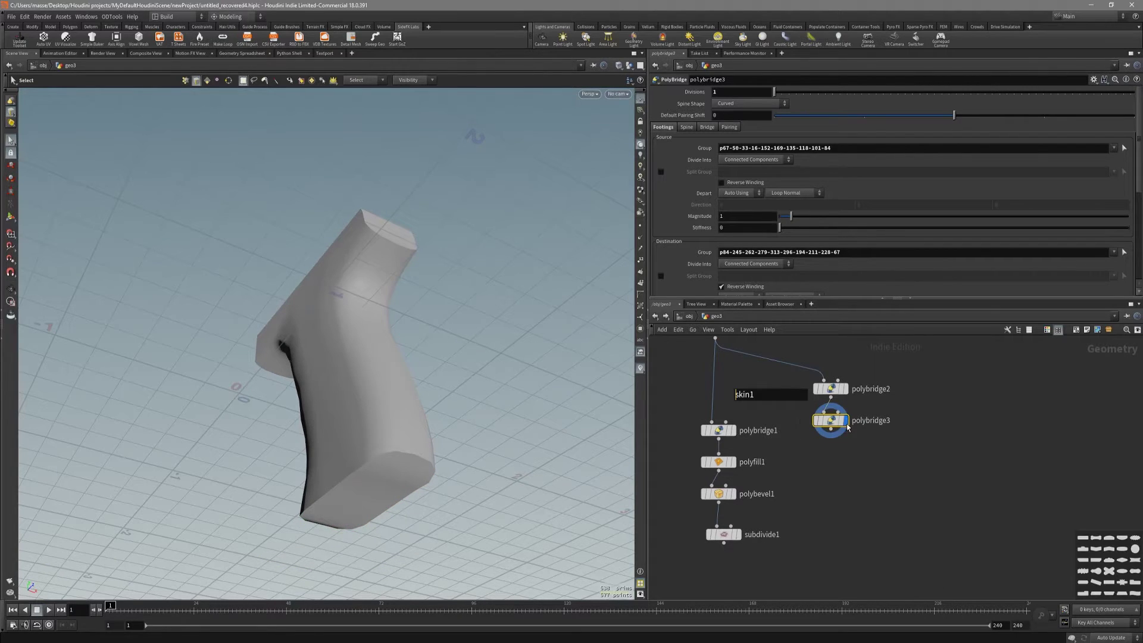
Step: Enable the Mesh Group output on polybridge2 as bridgemeshprims and on polybridge3 as bridgemeshprims2
{"action": "middle_click_drag", "start_coordinate": [834, 390], "coordinate": [825, 441]}
{"action": "left_click", "coordinate": [826, 441]}
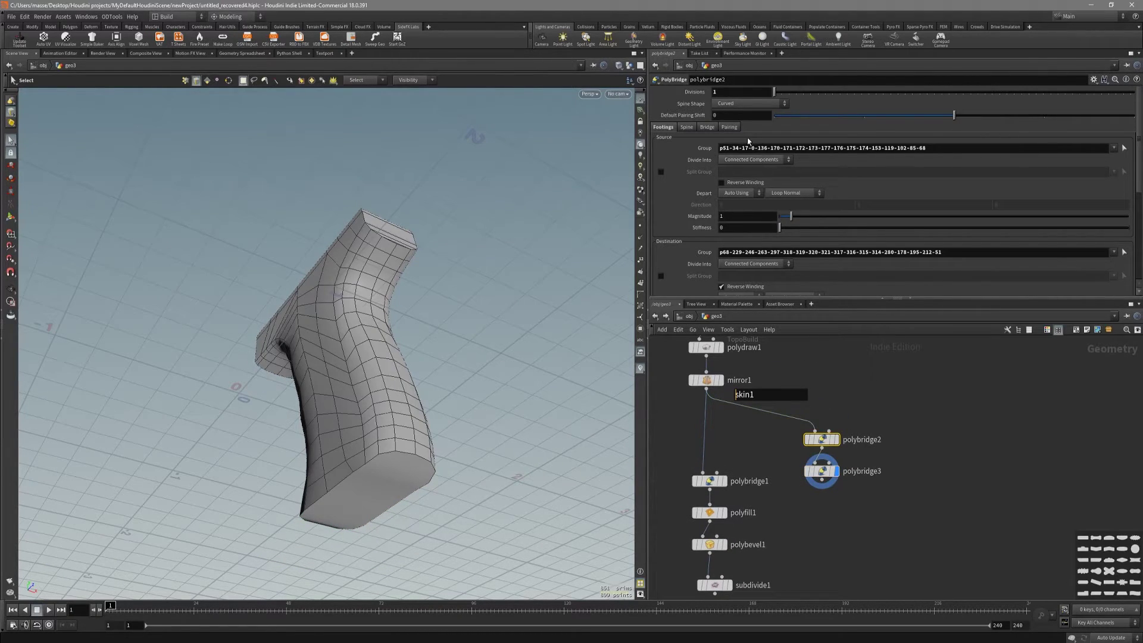
{"action": "left_click", "coordinate": [708, 127]}
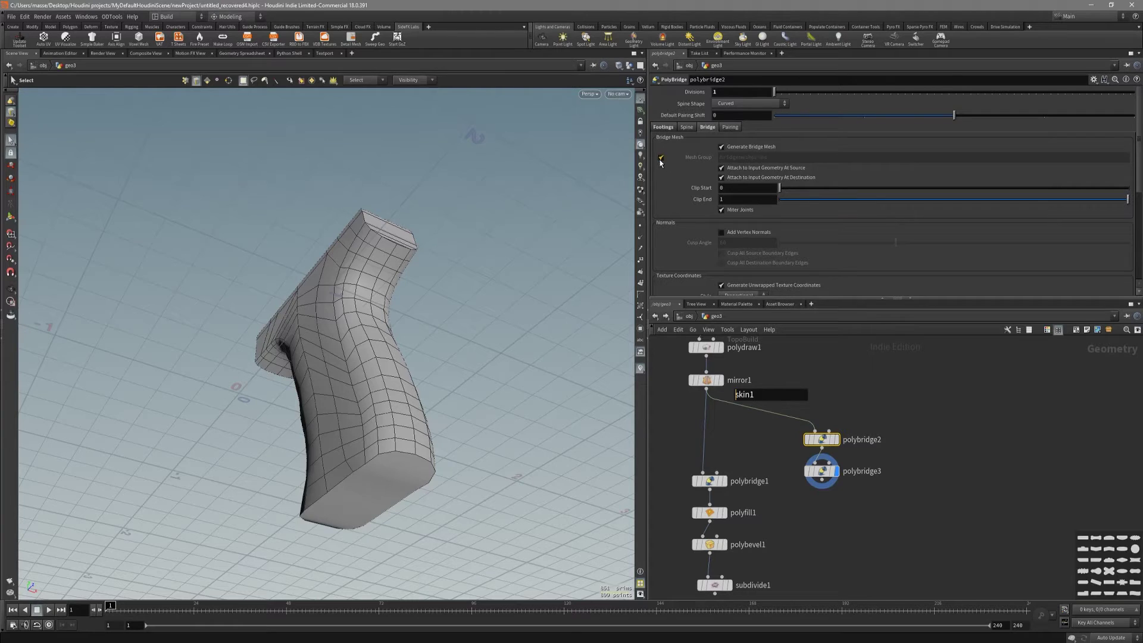
{"action": "left_click", "coordinate": [661, 159]}
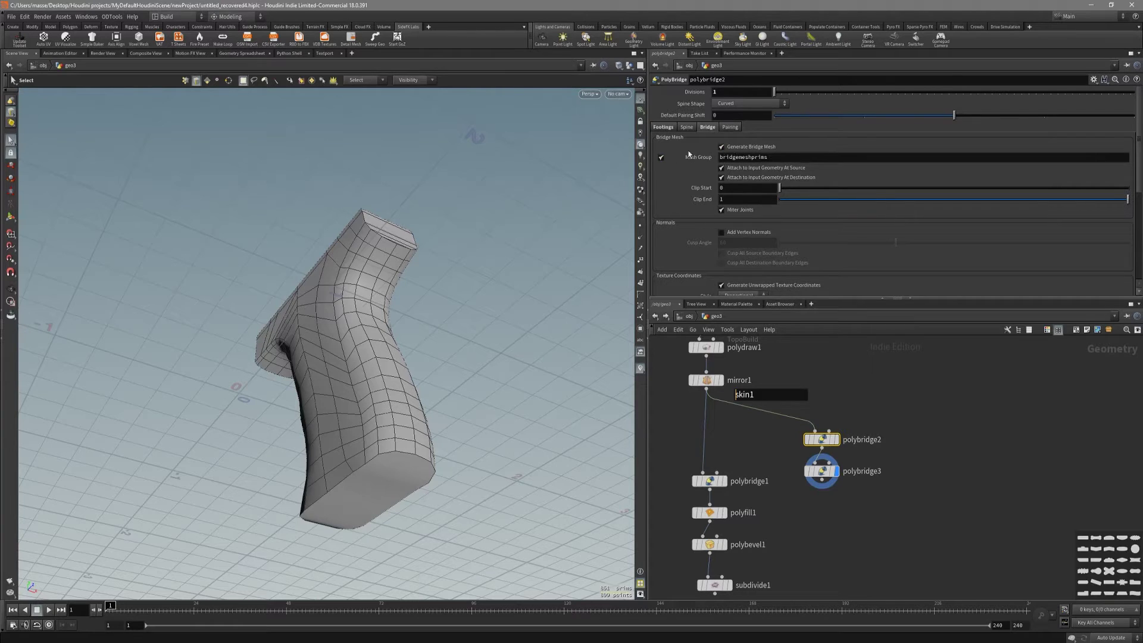
{"action": "left_click", "coordinate": [816, 471]}
{"action": "left_click", "coordinate": [709, 128]}
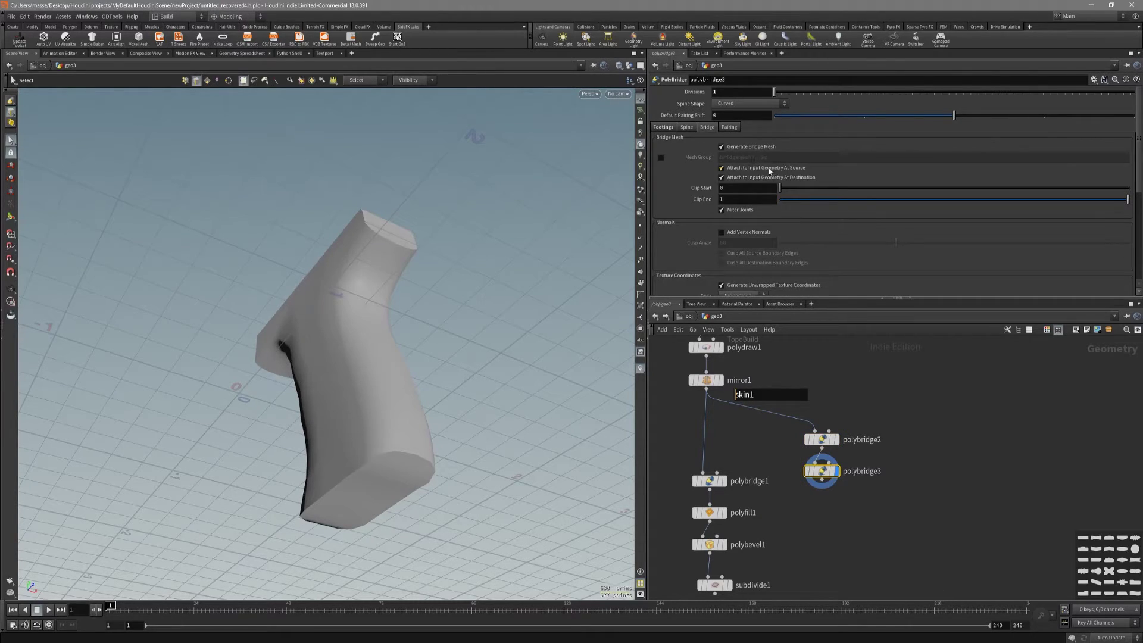
{"action": "left_click", "coordinate": [660, 158]}
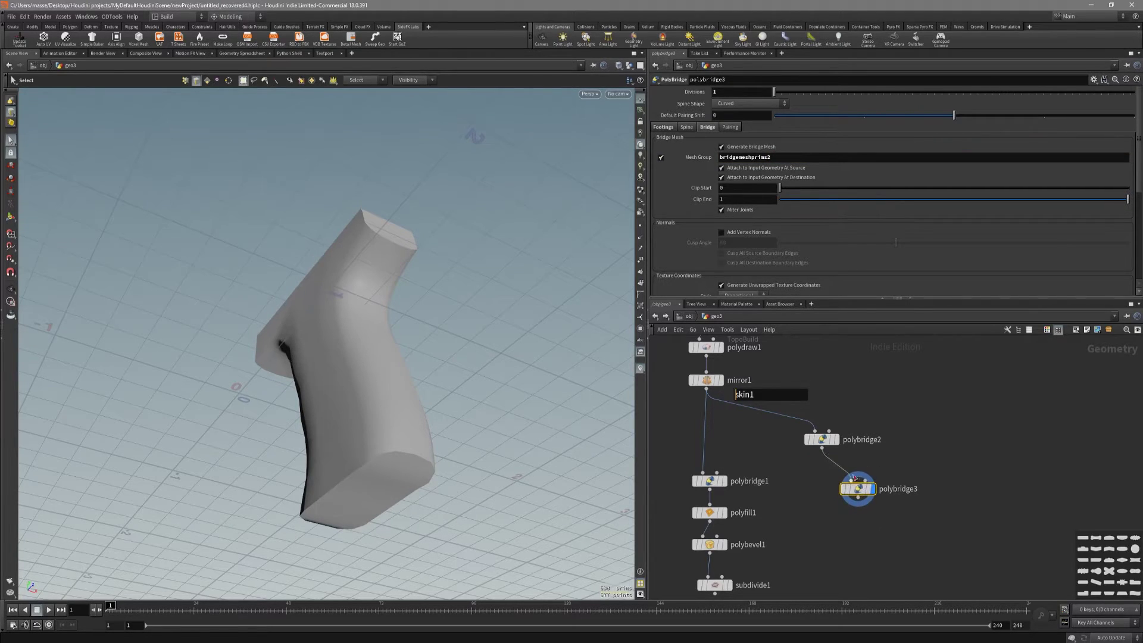
Step: Add a Labs Exoside QuadRemesher node after polybridge3 and display the remeshed grip
{"action": "left_click_drag", "start_coordinate": [416, 381], "coordinate": [516, 383], "text": "alt"}
{"action": "key", "text": "shift+w"}
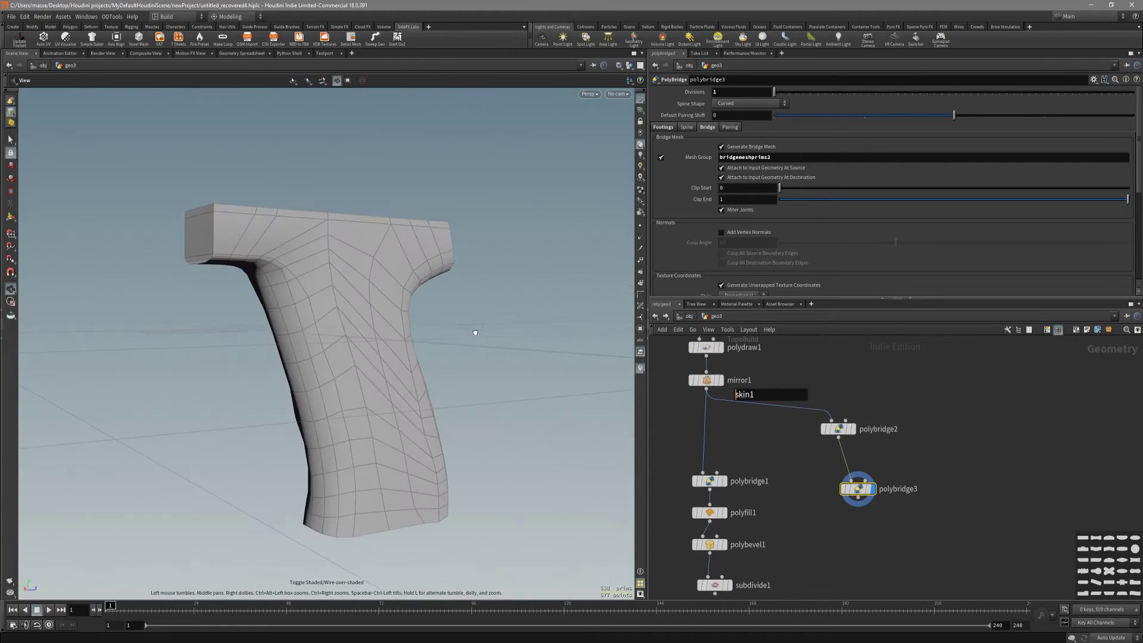
{"action": "left_click_drag", "start_coordinate": [861, 521], "coordinate": [862, 523]}
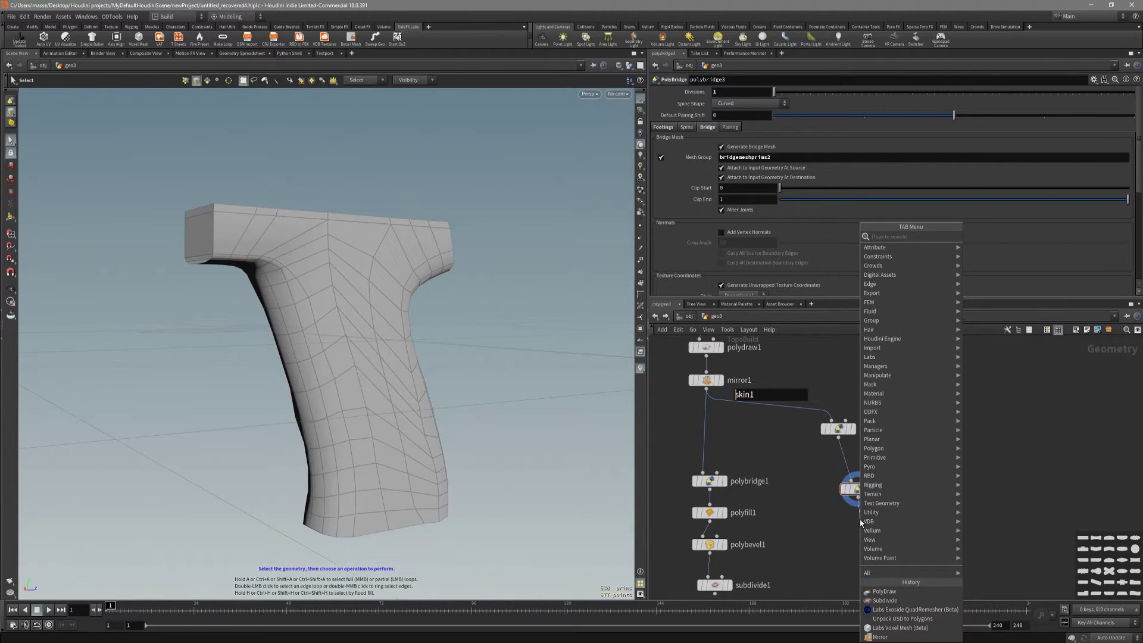
{"action": "key", "text": "Escape"}
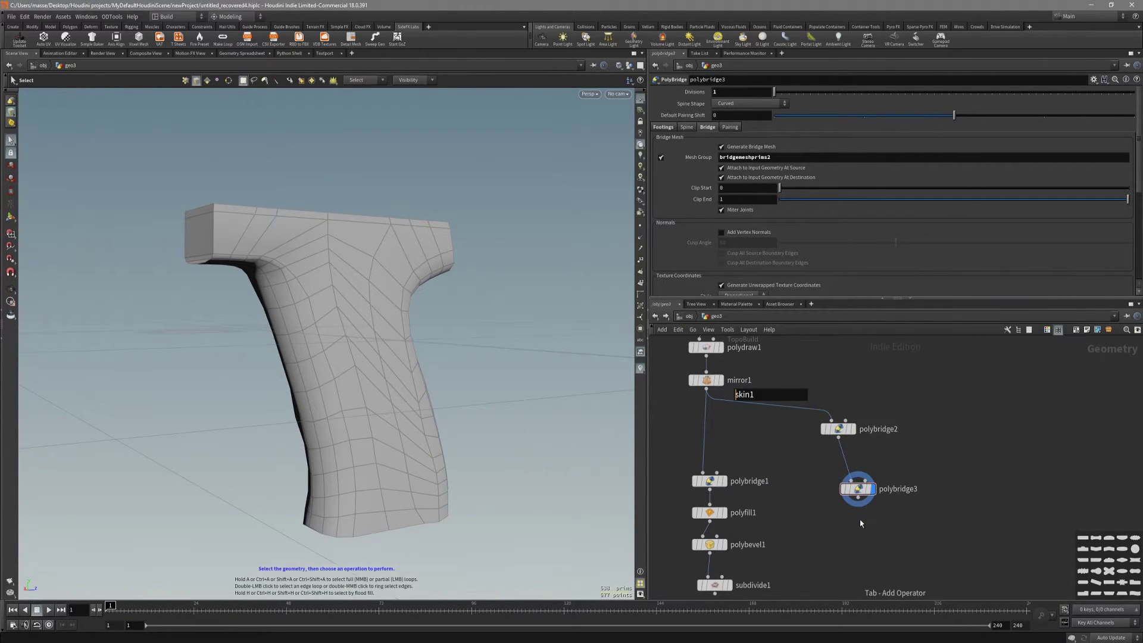
{"action": "left_click", "coordinate": [861, 523]}
{"action": "key", "text": "shift+w"}
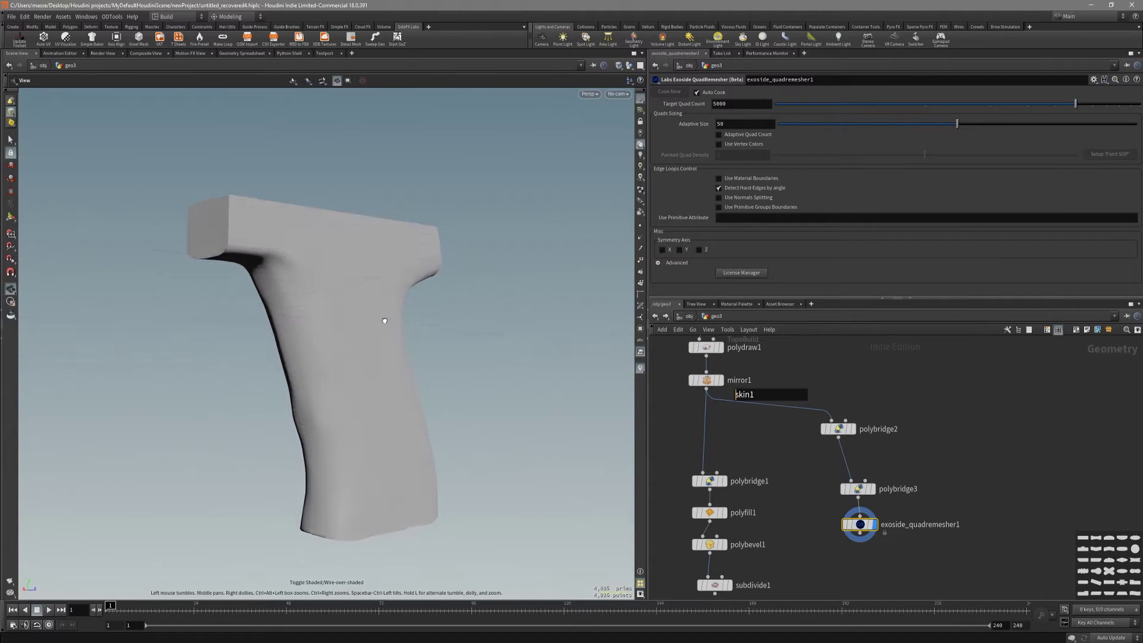
Step: Enable X-axis symmetry on the quad remesher and check the remeshed grip's wireframe from several sides
{"action": "left_click_drag", "start_coordinate": [385, 321], "coordinate": [470, 296]}
{"action": "key", "text": "shift+w"}
{"action": "key", "text": "s"}
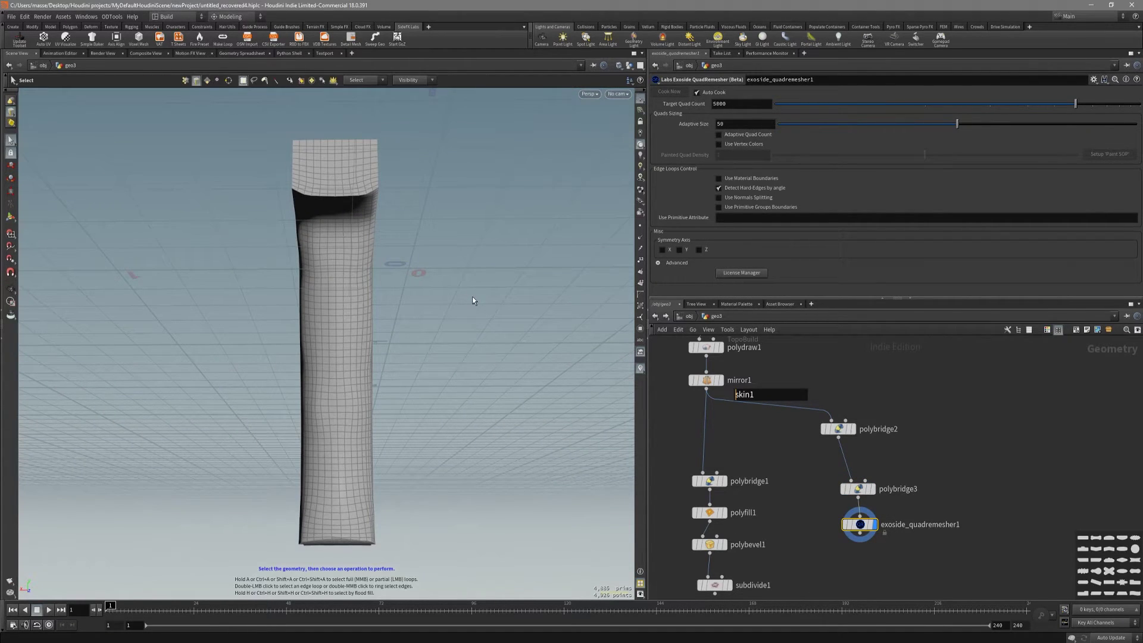
{"action": "key", "text": "Escape"}
{"action": "left_click_drag", "start_coordinate": [408, 324], "coordinate": [416, 367]}
{"action": "key", "text": "s"}
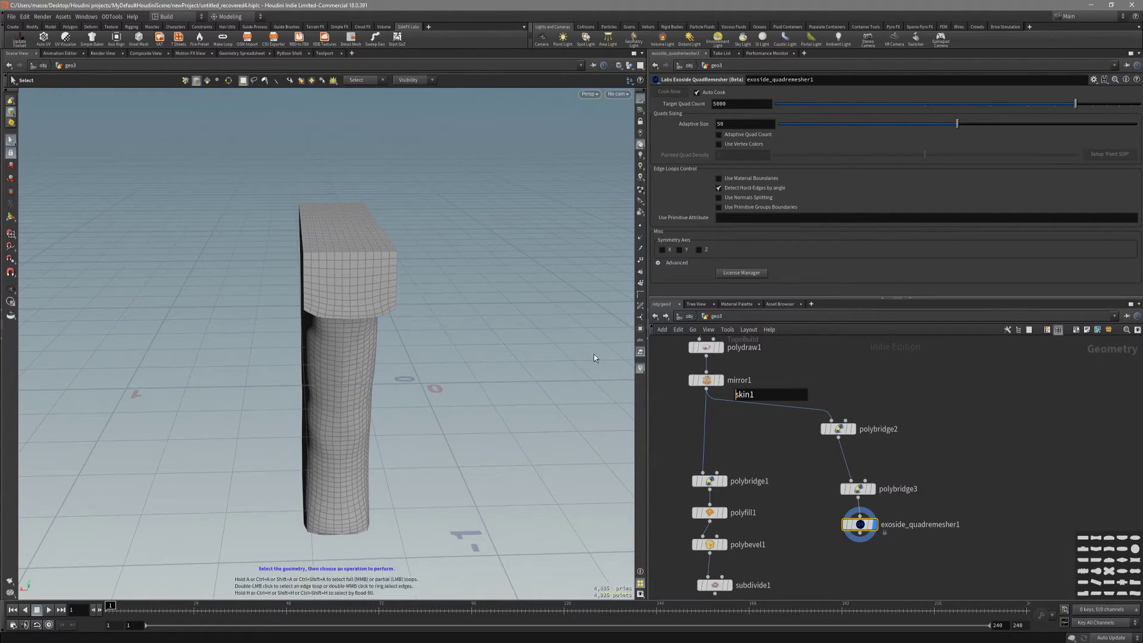
{"action": "key", "text": "Escape"}
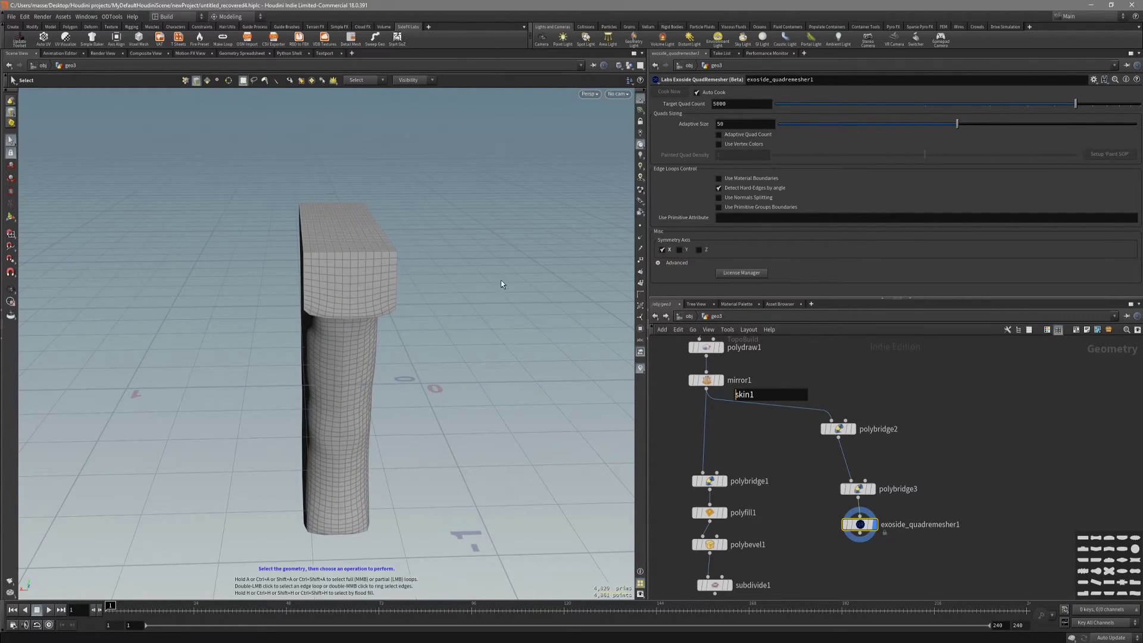
{"action": "left_click_drag", "start_coordinate": [501, 280], "coordinate": [288, 256]}
{"action": "scroll", "coordinate": [309, 303], "scroll_direction": "up", "scroll_amount": 5}
{"action": "key", "text": "shift+w"}
{"action": "key", "text": "shift+w"}
{"action": "key", "text": "s"}
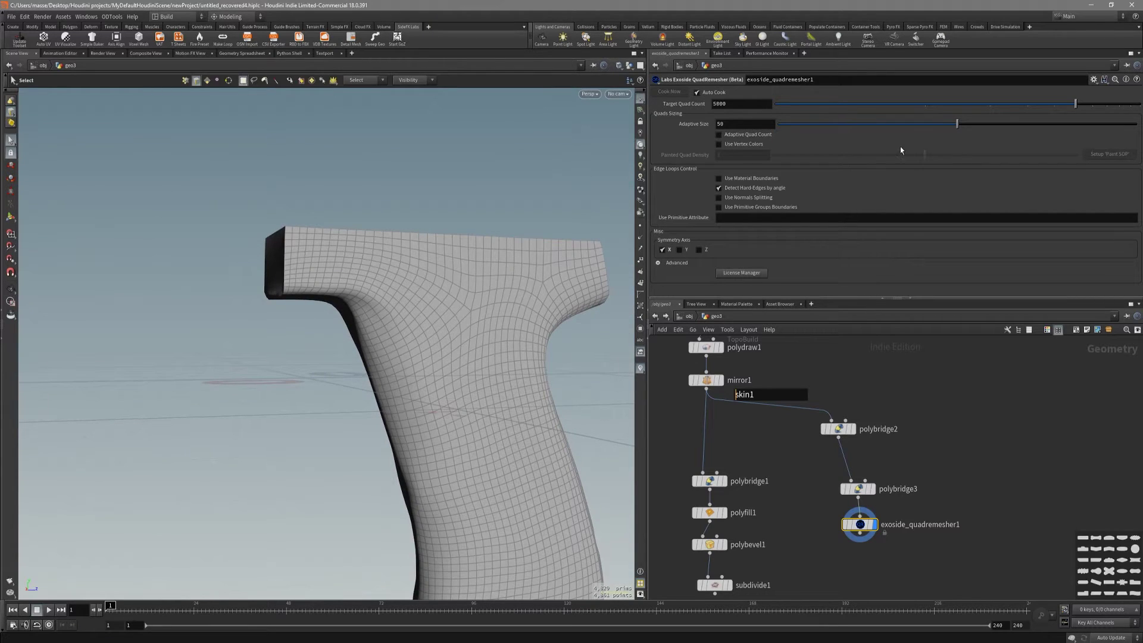
Step: Lower the remesher's Target Quad Count to 777 while checking the wireframe over the side-view pistol reference
{"action": "left_click_drag", "start_coordinate": [932, 107], "coordinate": [929, 107]}
{"action": "key", "text": "Escape"}
{"action": "key", "text": "space+4"}
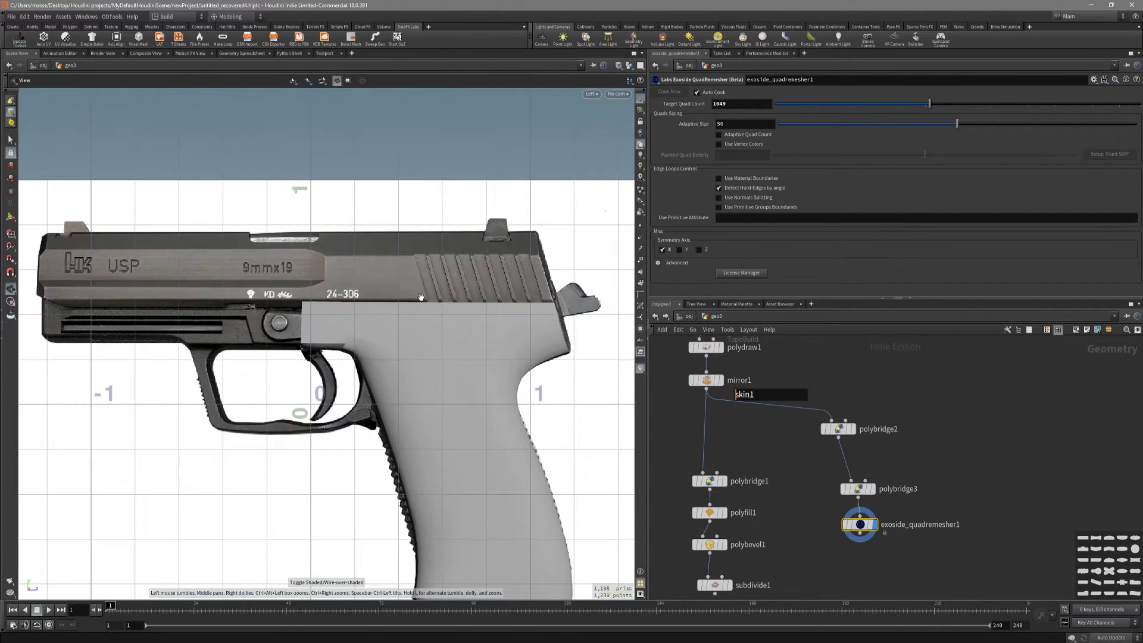
{"action": "key", "text": "shift+w"}
{"action": "key", "text": "shift+w"}
{"action": "key", "text": "s"}
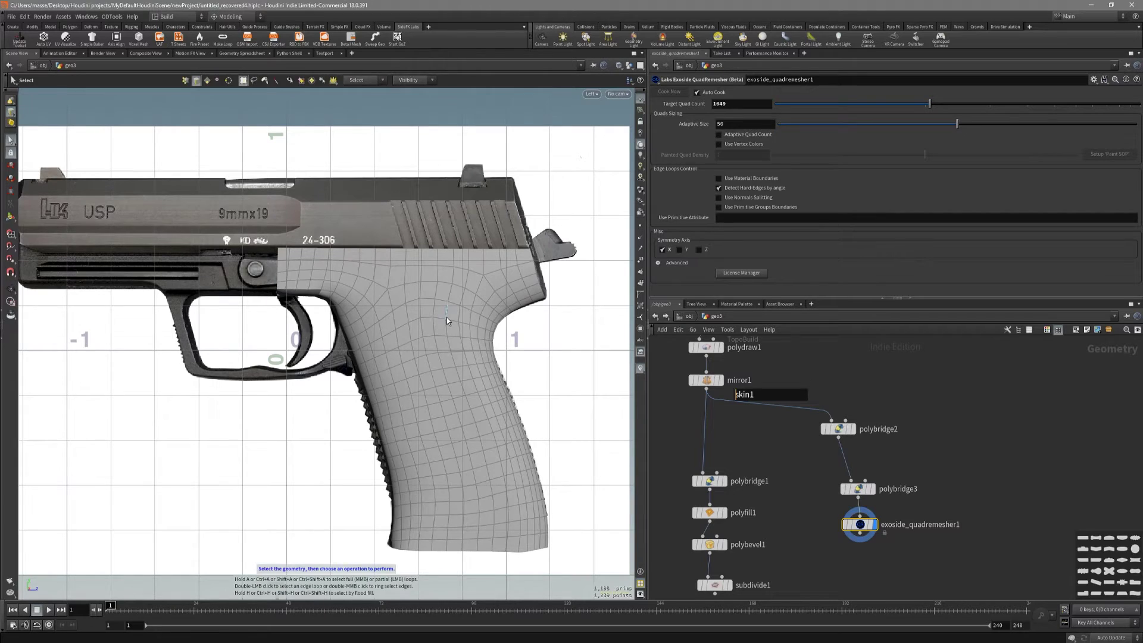
{"action": "left_click_drag", "start_coordinate": [929, 104], "coordinate": [902, 106]}
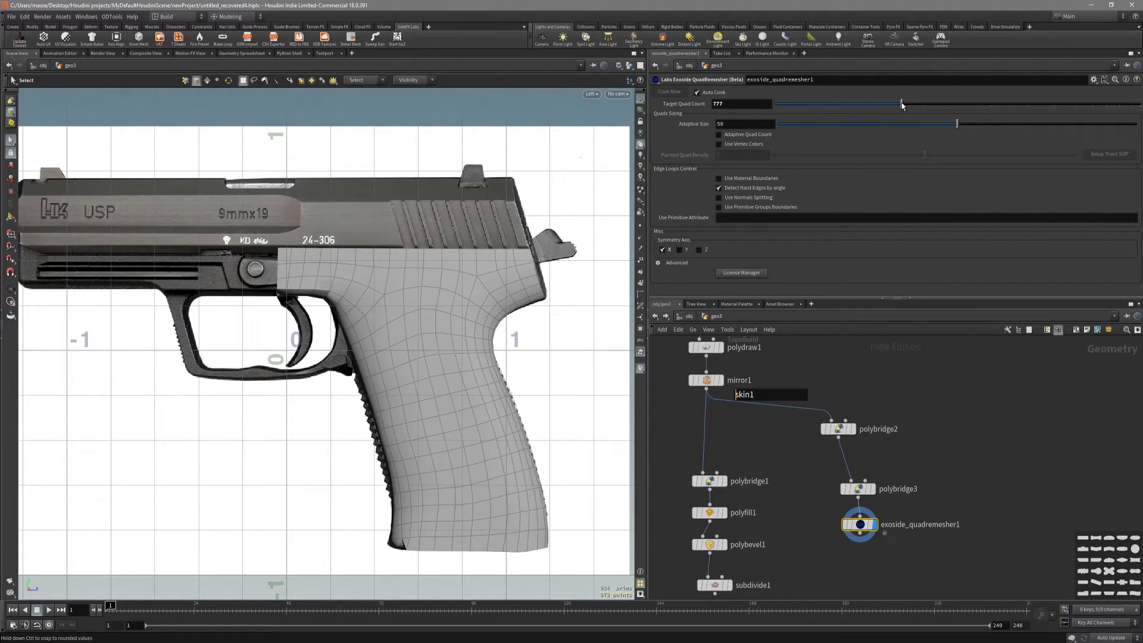
{"action": "key", "text": "Escape"}
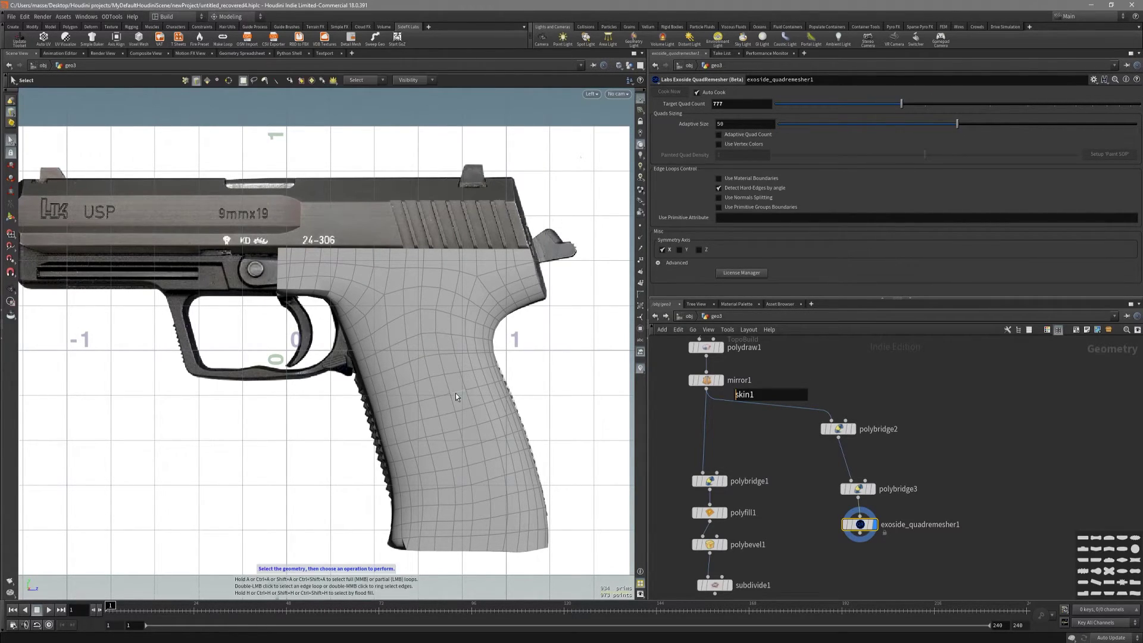
Step: Enable Use Primitive Groups Boundaries on the remesher and check the edge flow around the grip's bottom end
{"action": "left_click_drag", "start_coordinate": [467, 396], "coordinate": [544, 390]}
{"action": "key", "text": "s"}
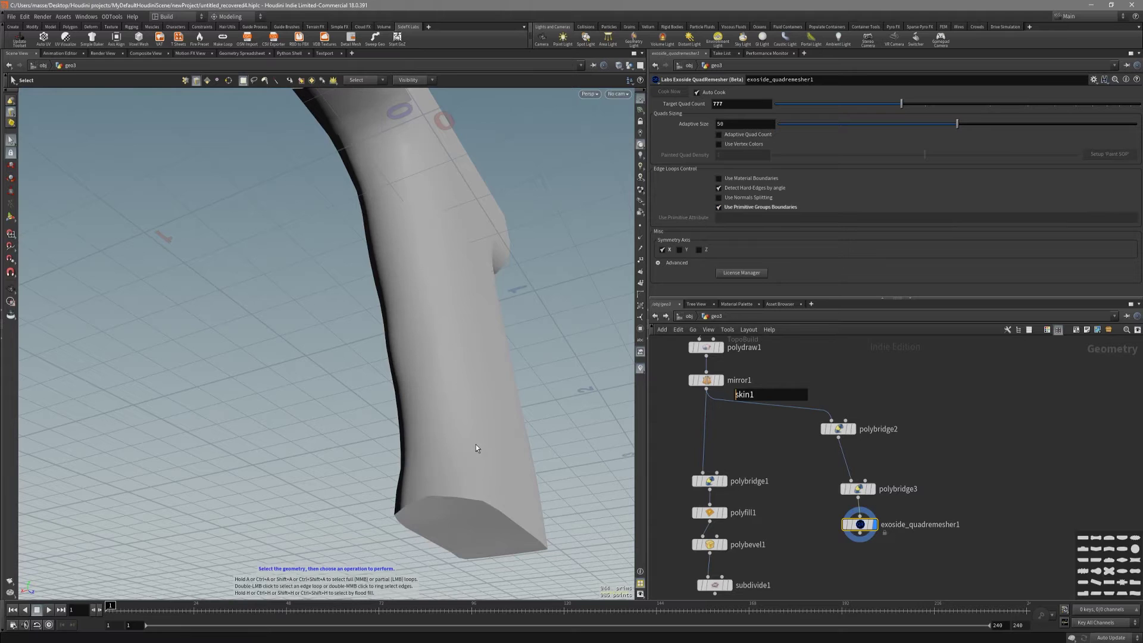
{"action": "mouse_move", "coordinate": [477, 448]}
{"action": "left_mouse_down", "text": "alt"}
{"action": "mouse_move", "coordinate": [457, 385]}
{"action": "mouse_move", "coordinate": [461, 438]}
{"action": "left_mouse_up", "text": "alt"}
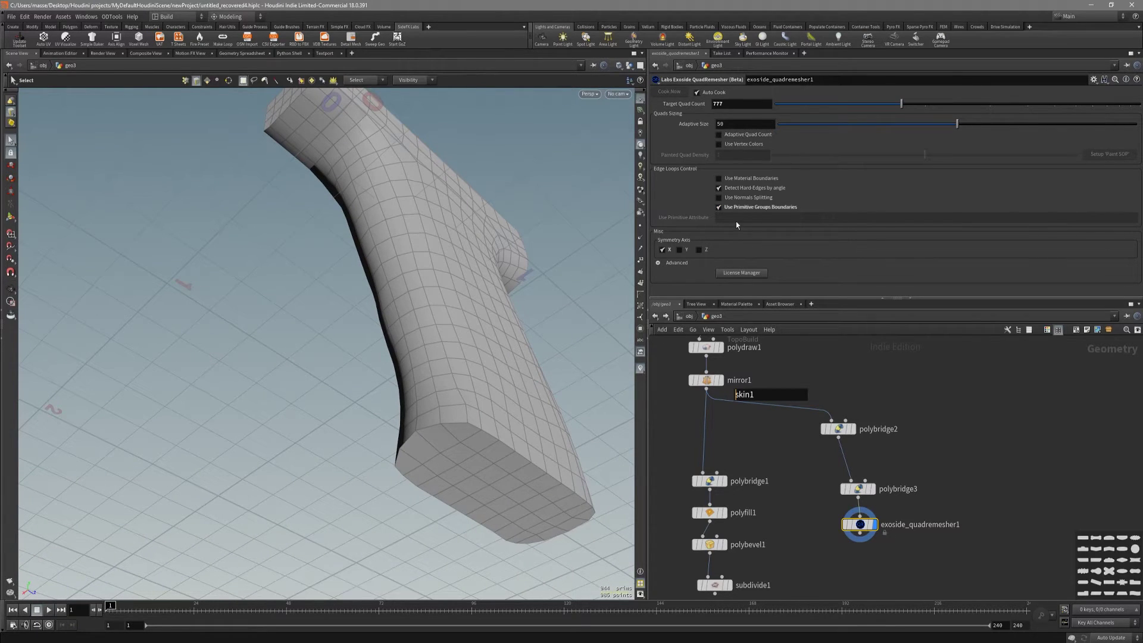
{"action": "key", "text": "Escape"}
{"action": "left_click_drag", "start_coordinate": [458, 487], "coordinate": [333, 481]}
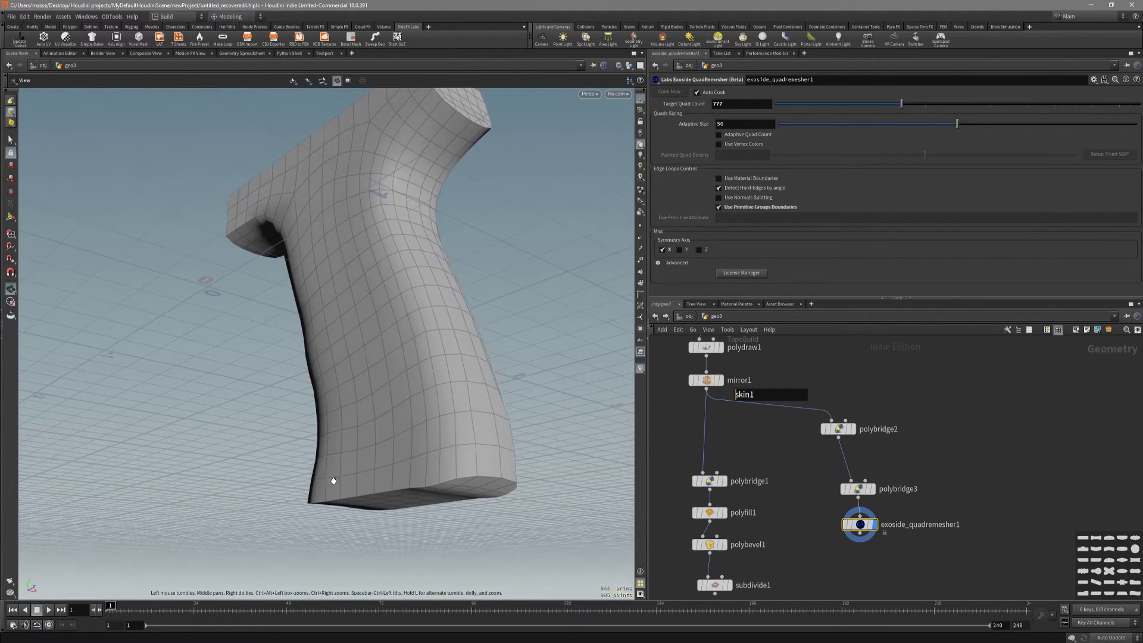
{"action": "key", "text": "s"}
Step: Review polybridge3's mesh group setting, and compare the remeshed grip with the pistol reference from the side
{"action": "left_click", "coordinate": [858, 489]}
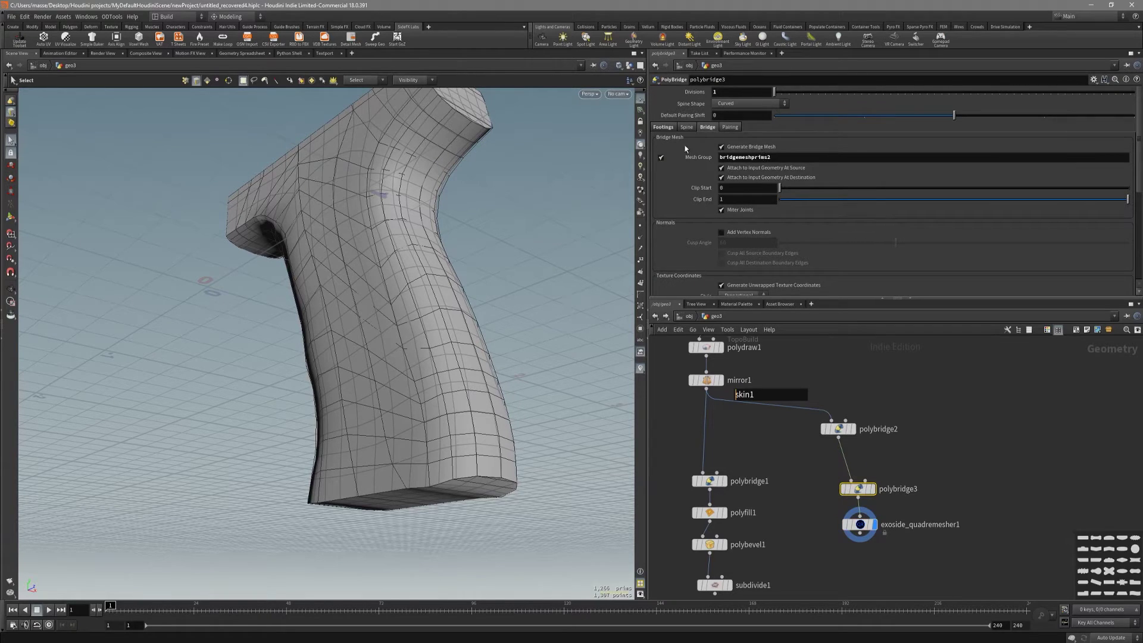
{"action": "left_click", "coordinate": [860, 524]}
{"action": "key", "text": "Escape"}
{"action": "left_click_drag", "start_coordinate": [446, 319], "coordinate": [299, 277]}
{"action": "scroll", "coordinate": [204, 194], "scroll_direction": "up", "scroll_amount": 5}
{"action": "key", "text": "s"}
{"action": "key", "text": "space+4"}
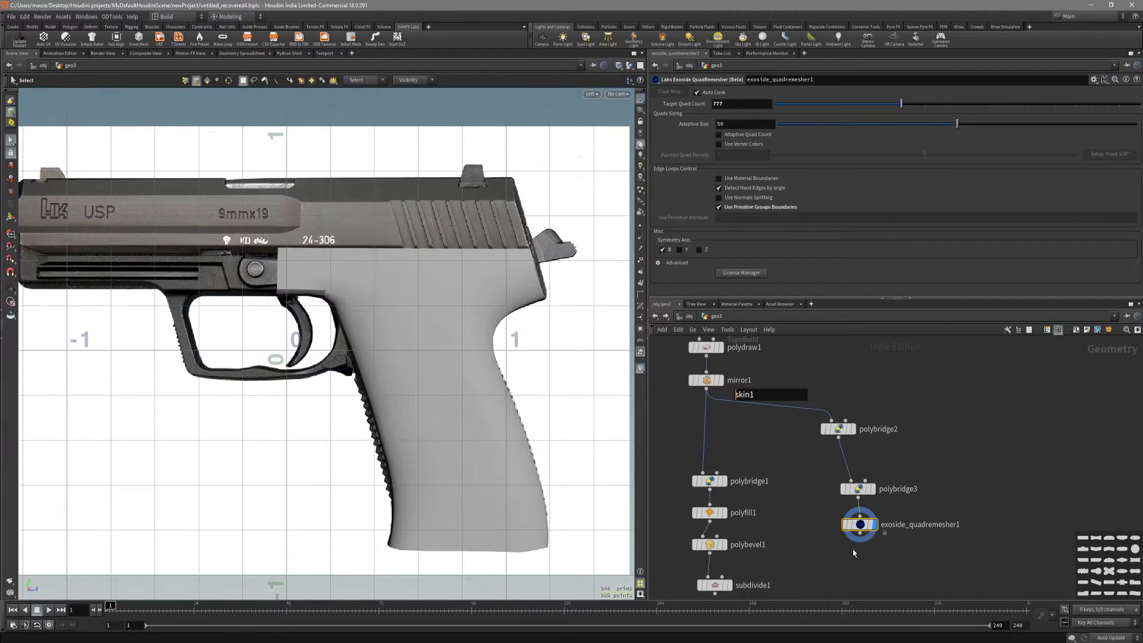
Step: Add a Subdivide node after the quad remesher with a depth of 2 and examine the grip's front upper corner
{"action": "key", "text": "Tab"}
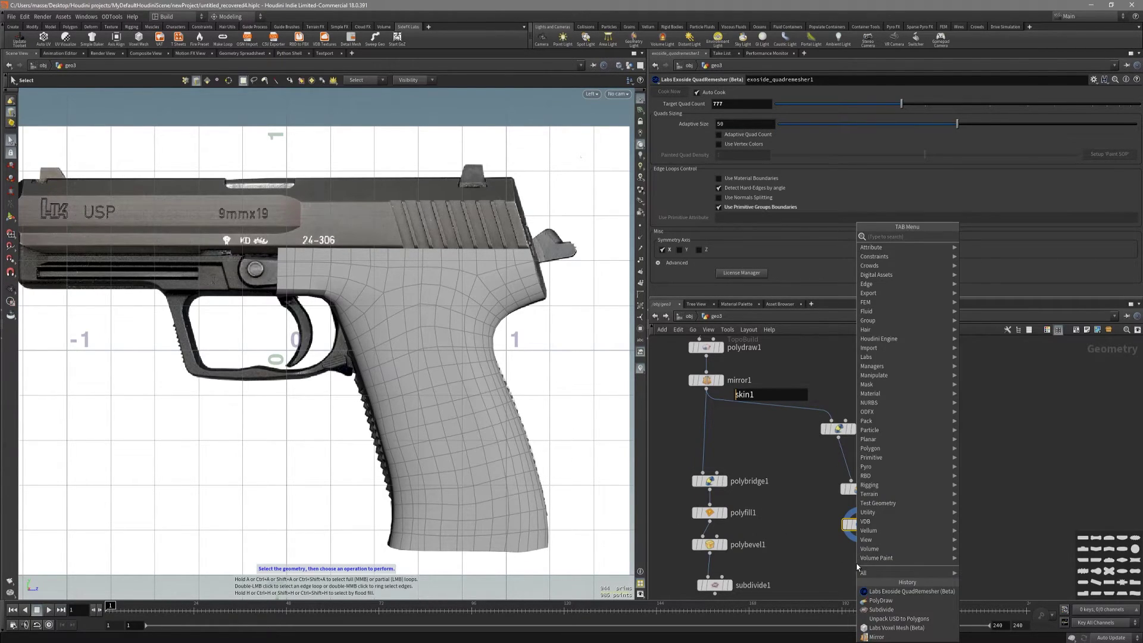
{"action": "type", "text": "subd"}
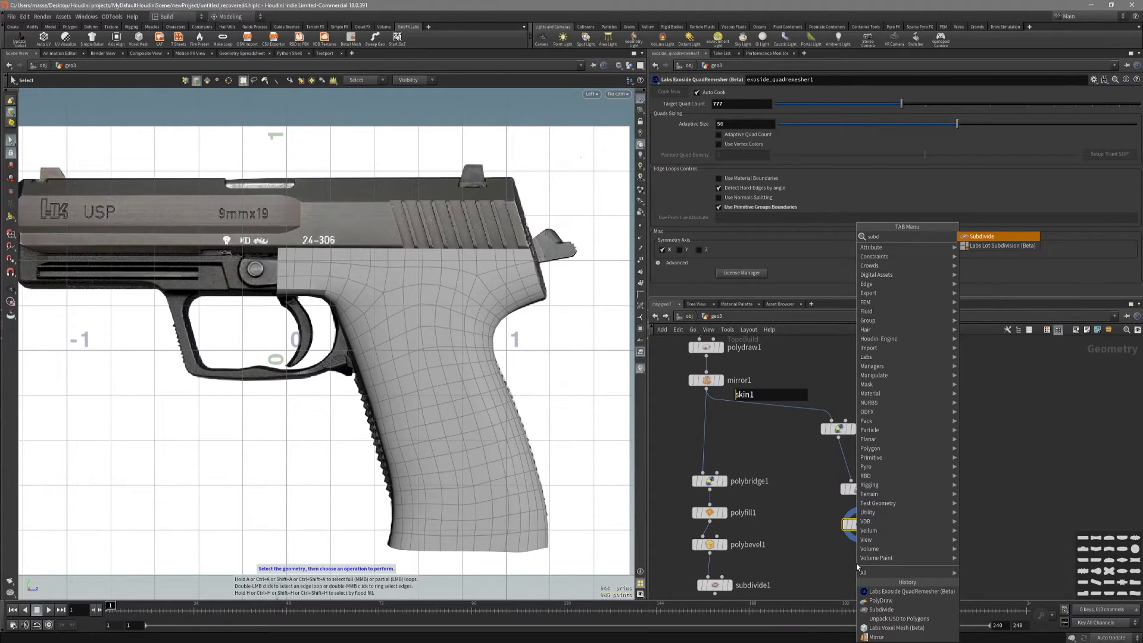
{"action": "key", "text": "Return"}
{"action": "left_click", "coordinate": [858, 564]}
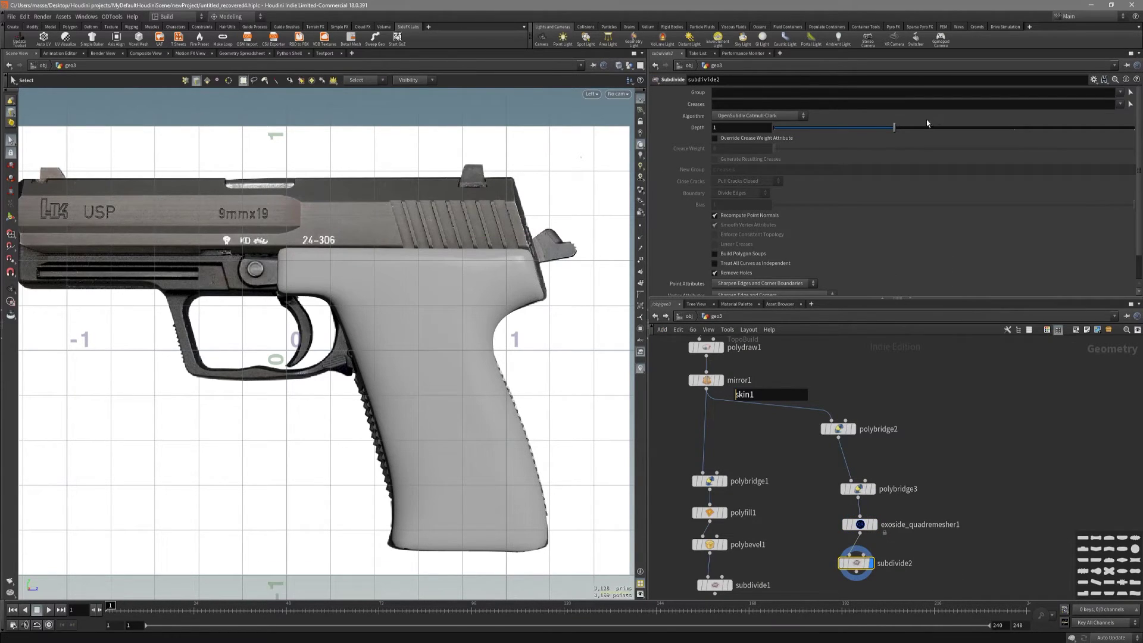
{"action": "scroll", "coordinate": [279, 318], "scroll_direction": "up", "scroll_amount": 5}
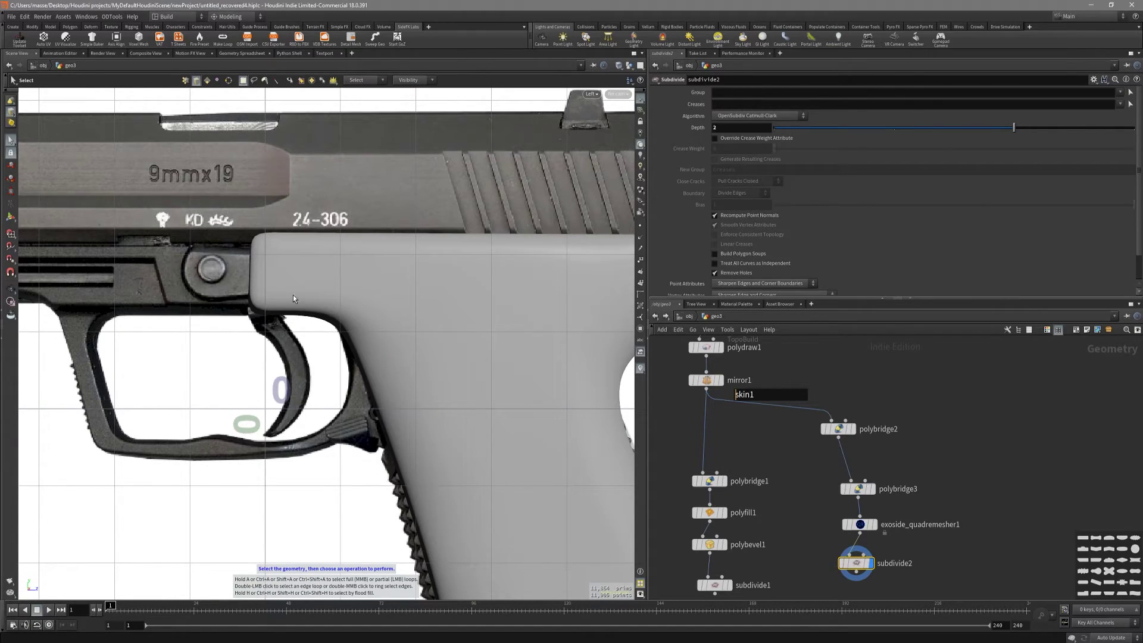
Step: Display the quad remesher's output with wireframe and move subdivide2 farther down to make room in the chain
{"action": "left_click", "coordinate": [873, 524]}
{"action": "key", "text": "Escape"}
{"action": "key", "text": "shift+w"}
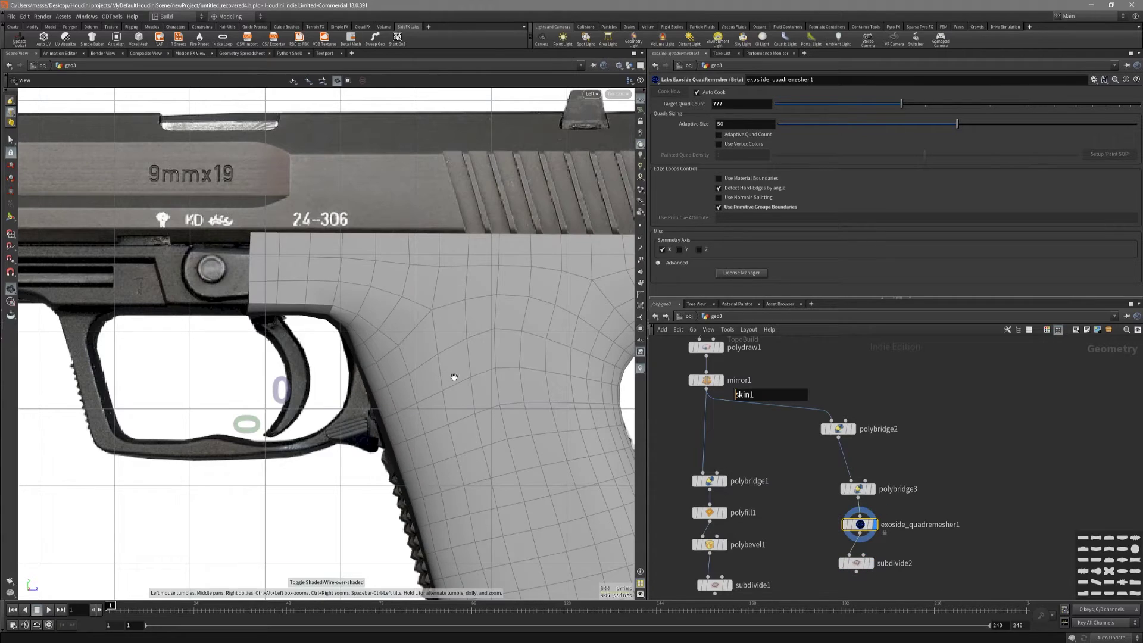
{"action": "middle_click_drag", "start_coordinate": [454, 377], "coordinate": [437, 309]}
{"action": "key", "text": "s"}
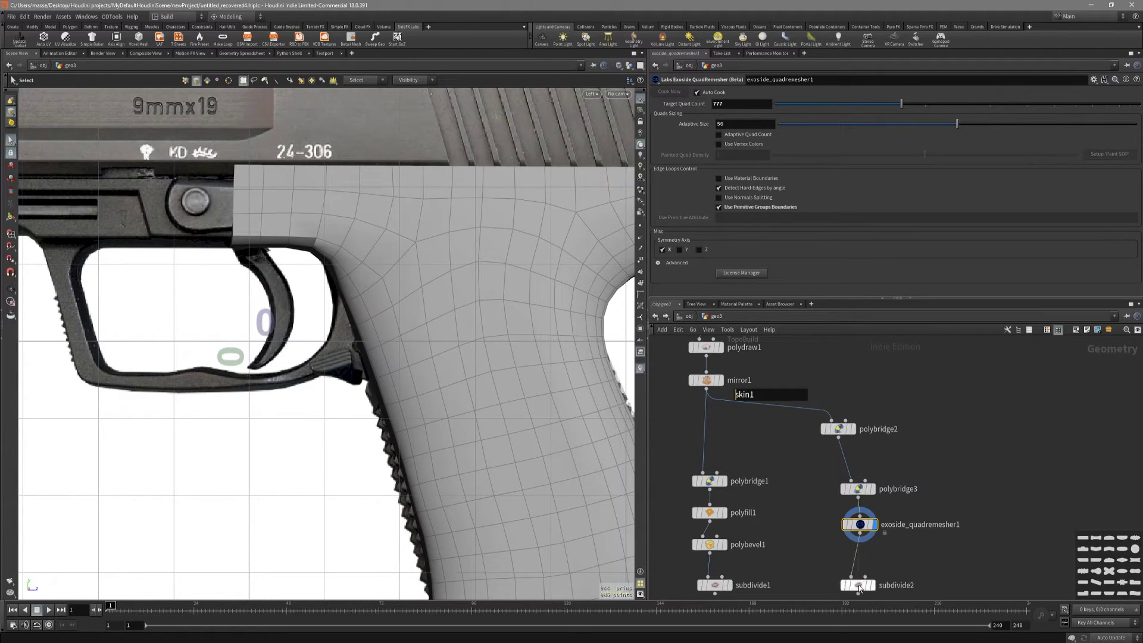
Step: Insert a PolyDraw (TopoBuild) node between the quad remesher and subdivide2
{"action": "key", "text": "Tab"}
{"action": "type", "text": "dr"}
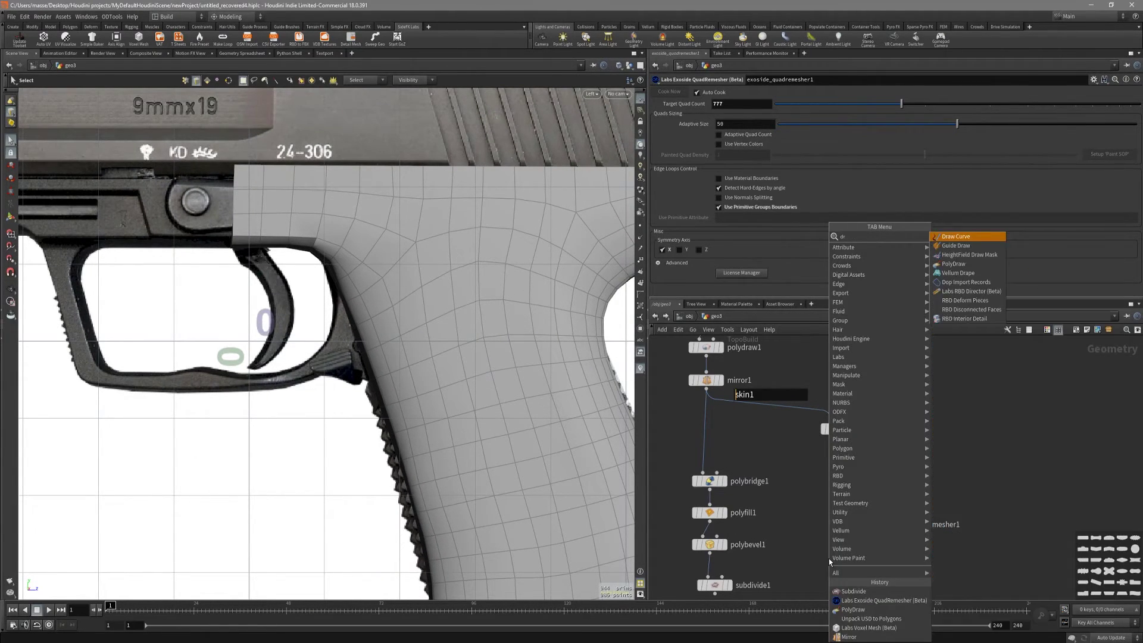
{"action": "key", "text": "Down"}
{"action": "key", "text": "Down"}
{"action": "key", "text": "Down"}
{"action": "key", "text": "Return"}
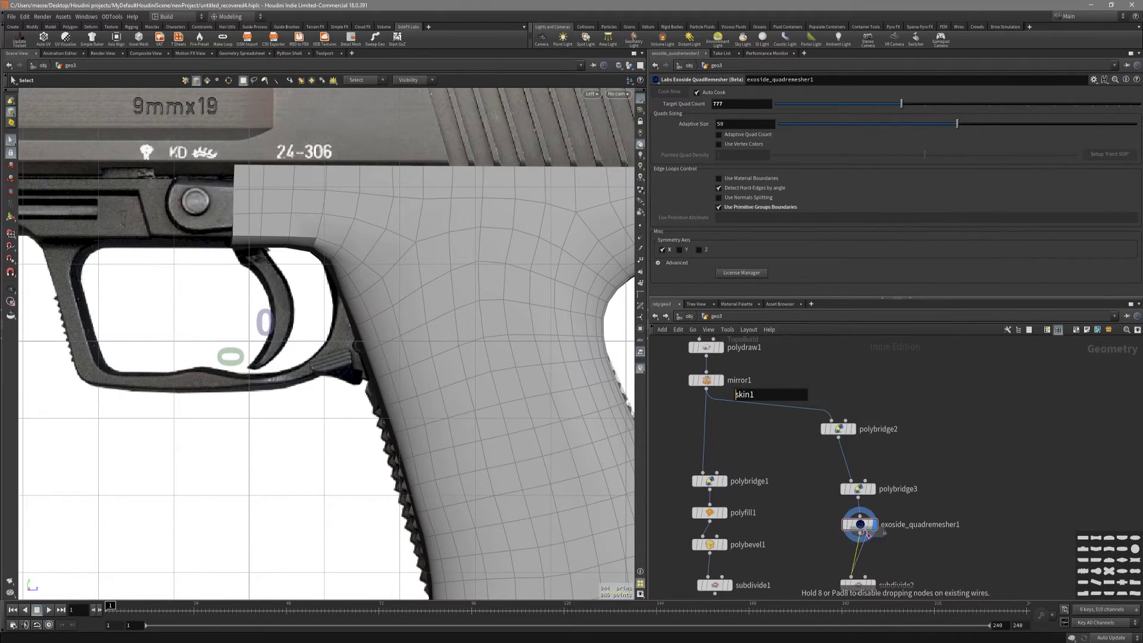
{"action": "left_click", "coordinate": [855, 560]}
Step: Reposition polydraw2's mesh points around the grip's front upper corner so the edge loops follow the curve behind the trigger guard
{"action": "scroll", "coordinate": [371, 278], "scroll_direction": "up", "scroll_amount": 2}
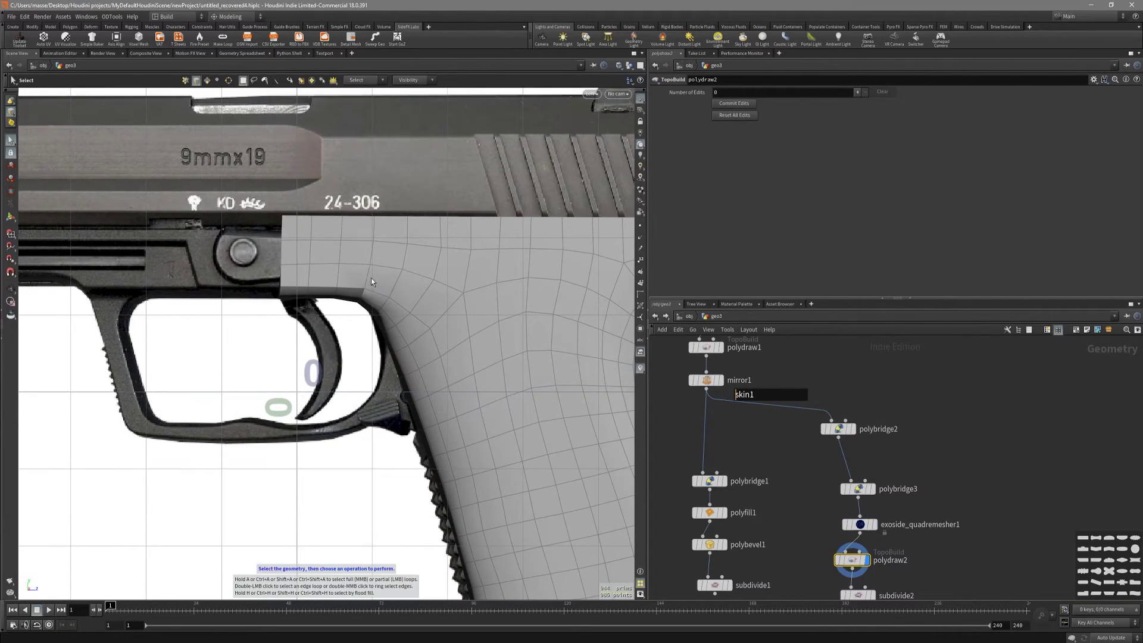
{"action": "left_click", "coordinate": [410, 275]}
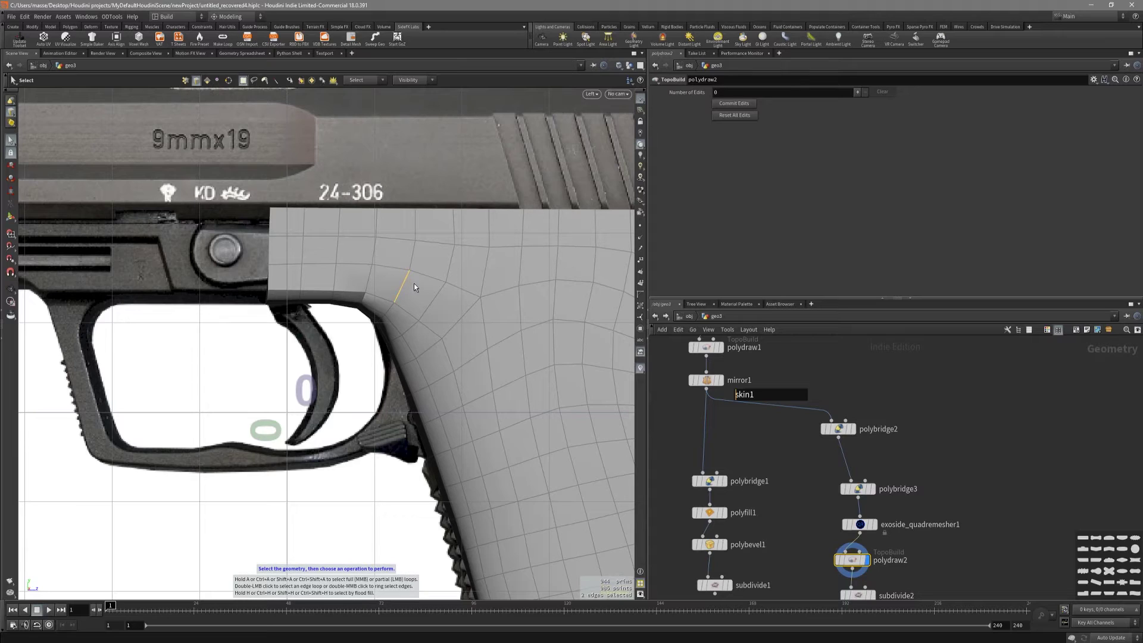
{"action": "key", "text": "Return"}
{"action": "left_click_drag", "start_coordinate": [409, 269], "coordinate": [402, 297]}
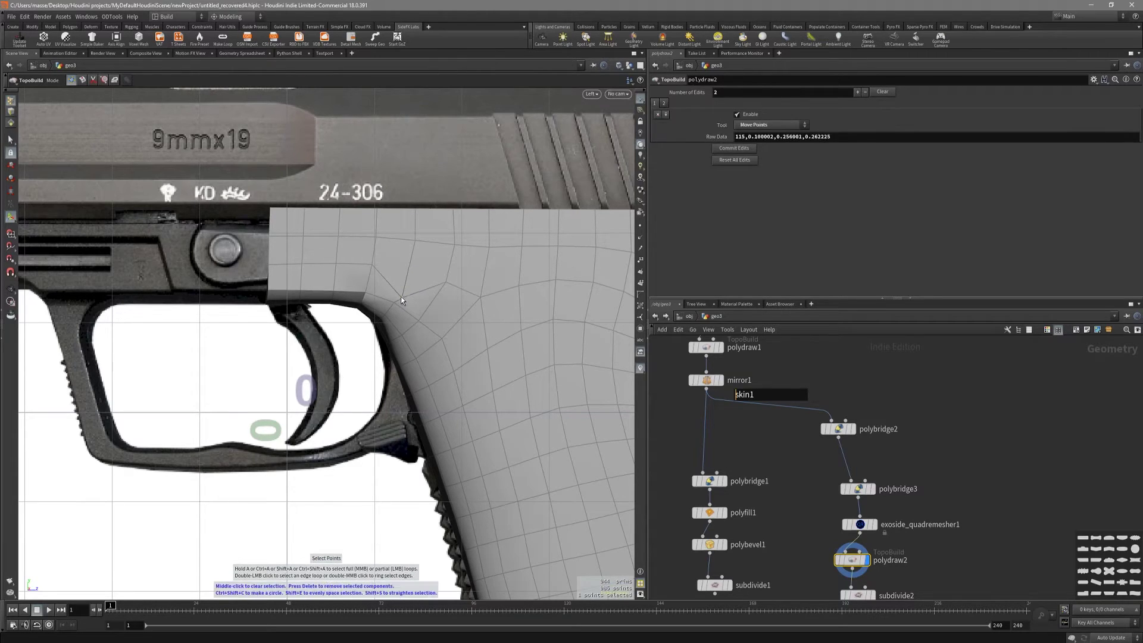
{"action": "left_click_drag", "start_coordinate": [334, 262], "coordinate": [334, 273]}
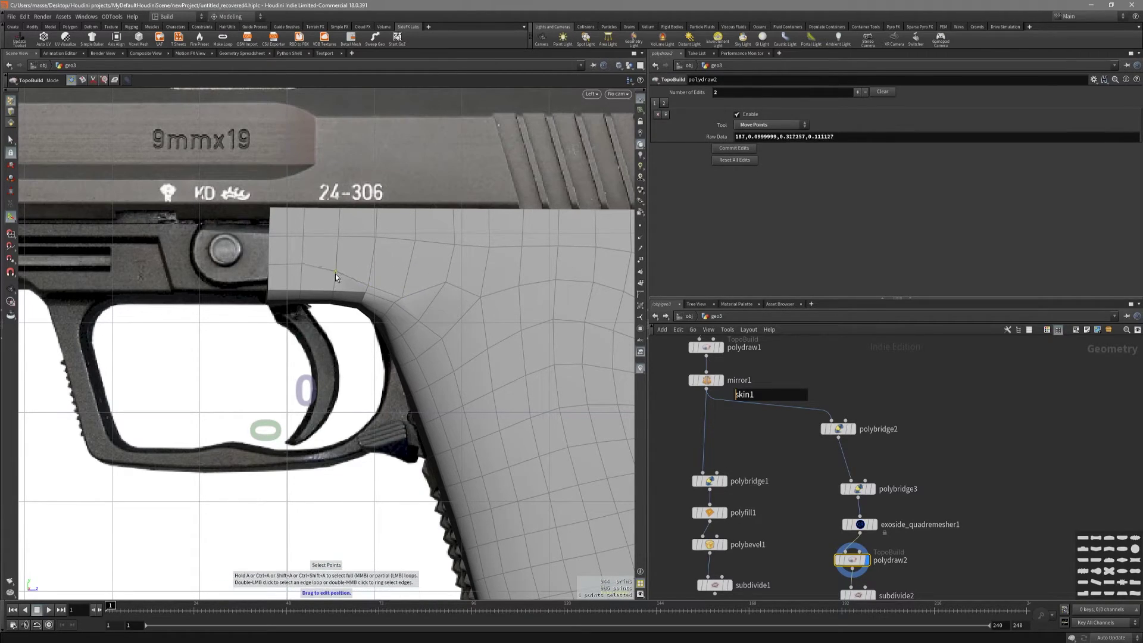
{"action": "left_click", "coordinate": [301, 279]}
{"action": "left_click", "coordinate": [269, 279]}
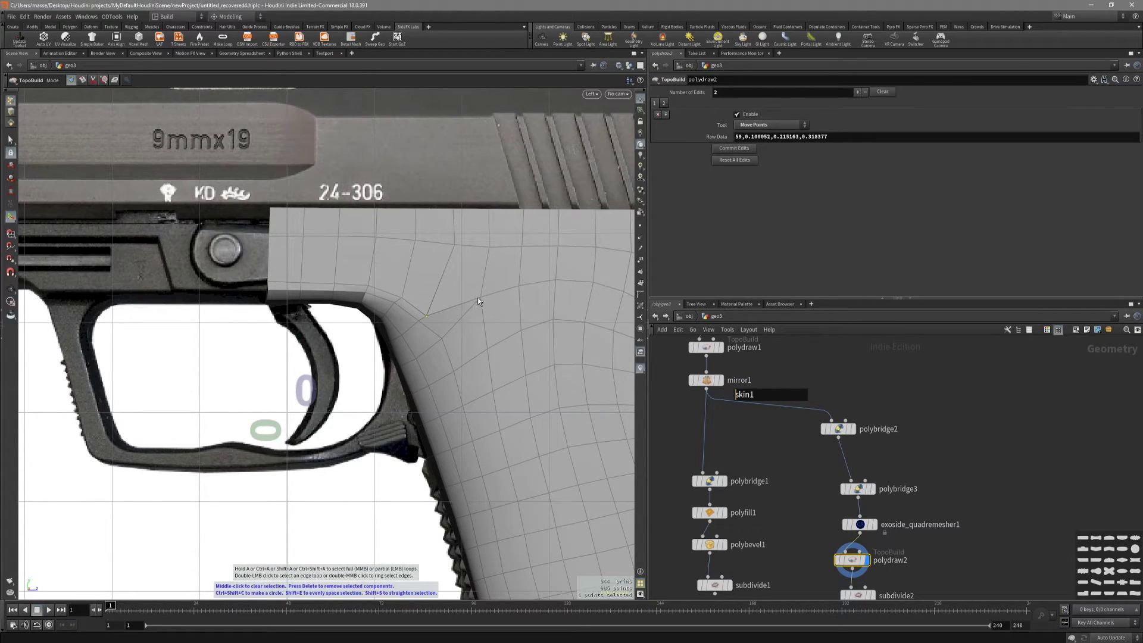
{"action": "left_click_drag", "start_coordinate": [479, 297], "coordinate": [450, 338]}
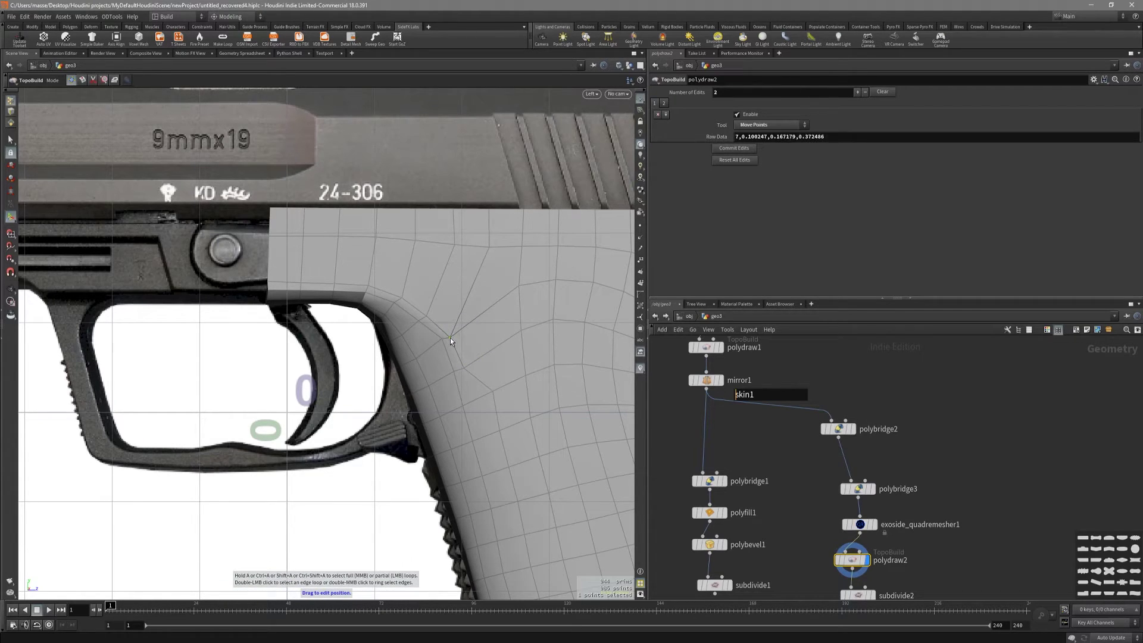
Step: Compare subdivide2's smoothed grip with the pistol reference by temporarily displaying convert1 instead
{"action": "middle_click_drag", "start_coordinate": [787, 519], "coordinate": [778, 474]}
{"action": "left_click", "coordinate": [849, 550]}
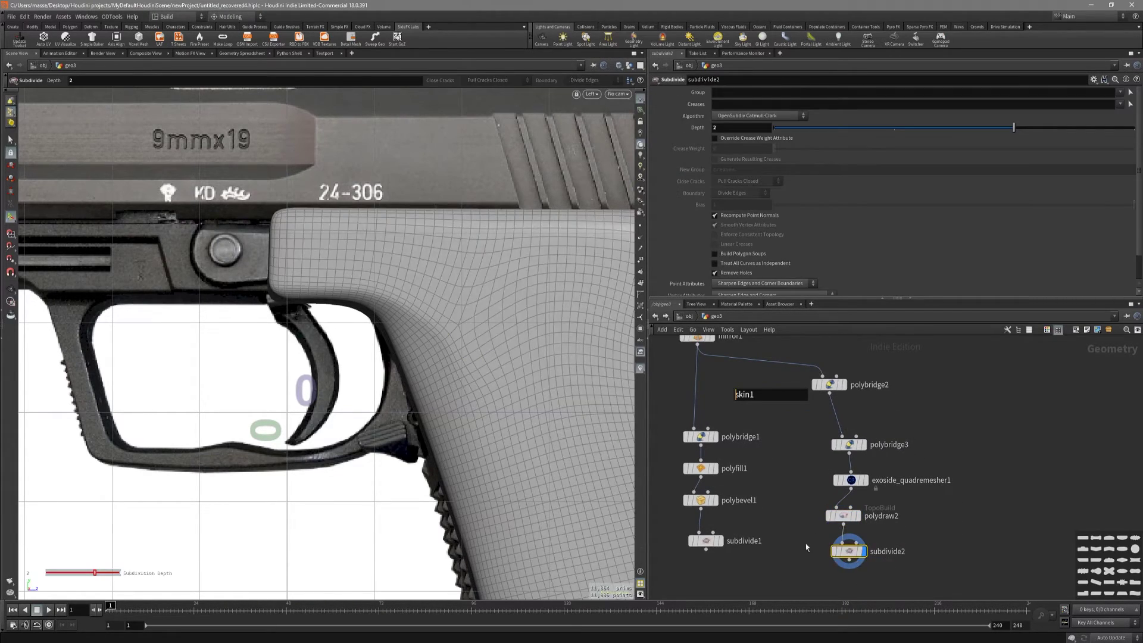
{"action": "scroll", "coordinate": [348, 384], "scroll_direction": "down", "scroll_amount": 3}
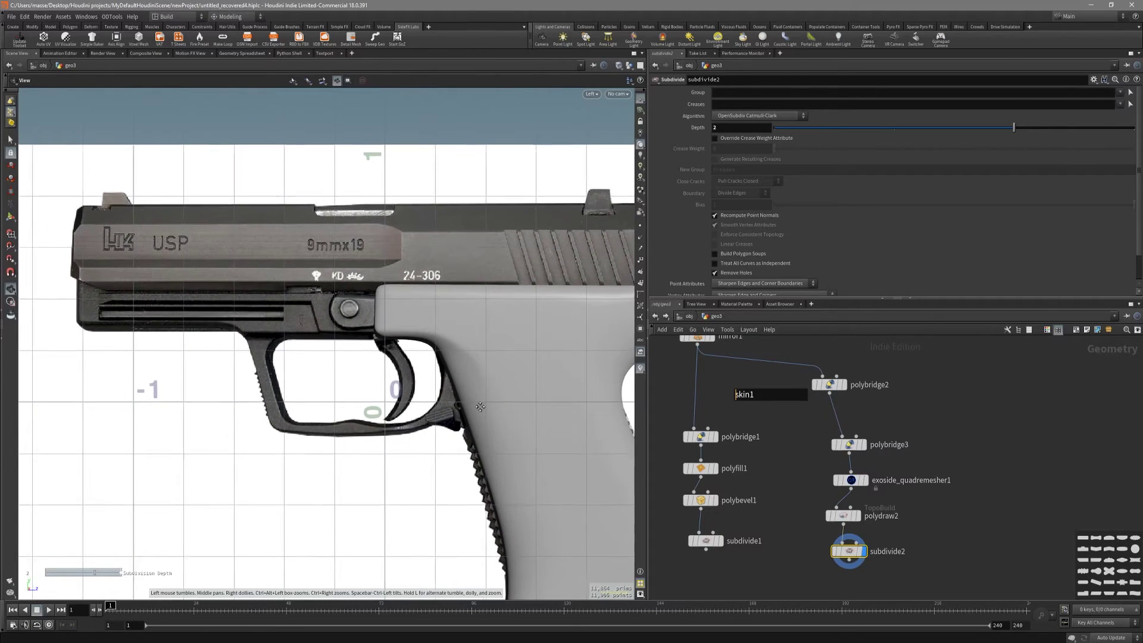
{"action": "key", "text": "Return"}
{"action": "middle_click_drag", "start_coordinate": [853, 406], "coordinate": [868, 549]}
{"action": "left_click", "coordinate": [717, 409]}
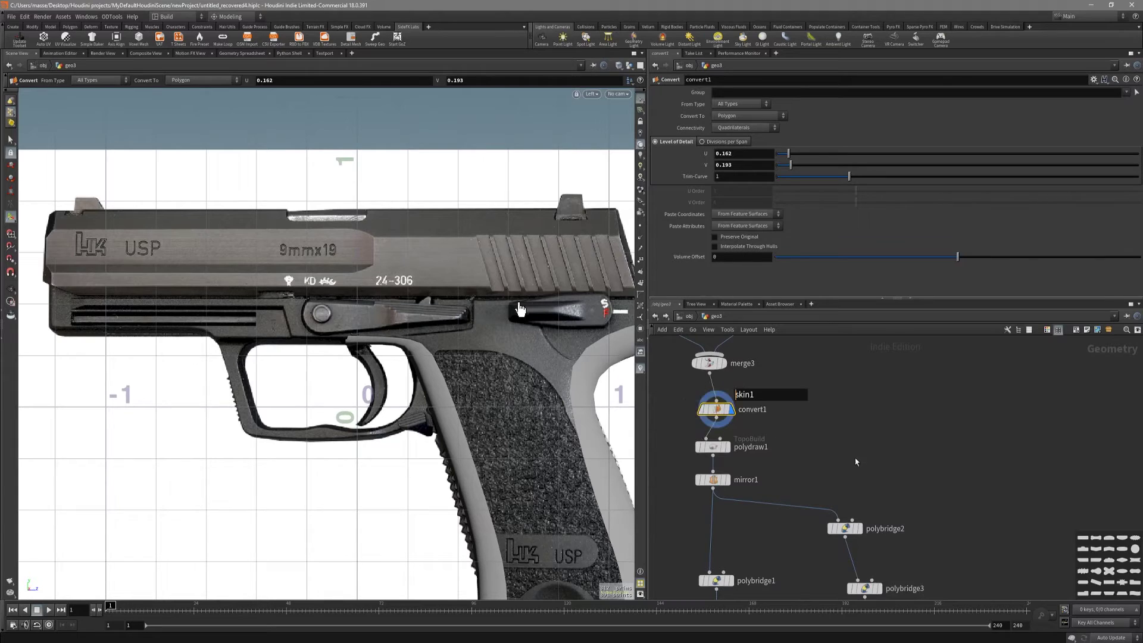
{"action": "middle_click_drag", "start_coordinate": [858, 589], "coordinate": [865, 511]}
{"action": "left_click", "coordinate": [870, 543]}
Step: Adjust more polydraw2 points along the corner bend and down the grip's front side to even out the edge flow
{"action": "left_click", "coordinate": [867, 507]}
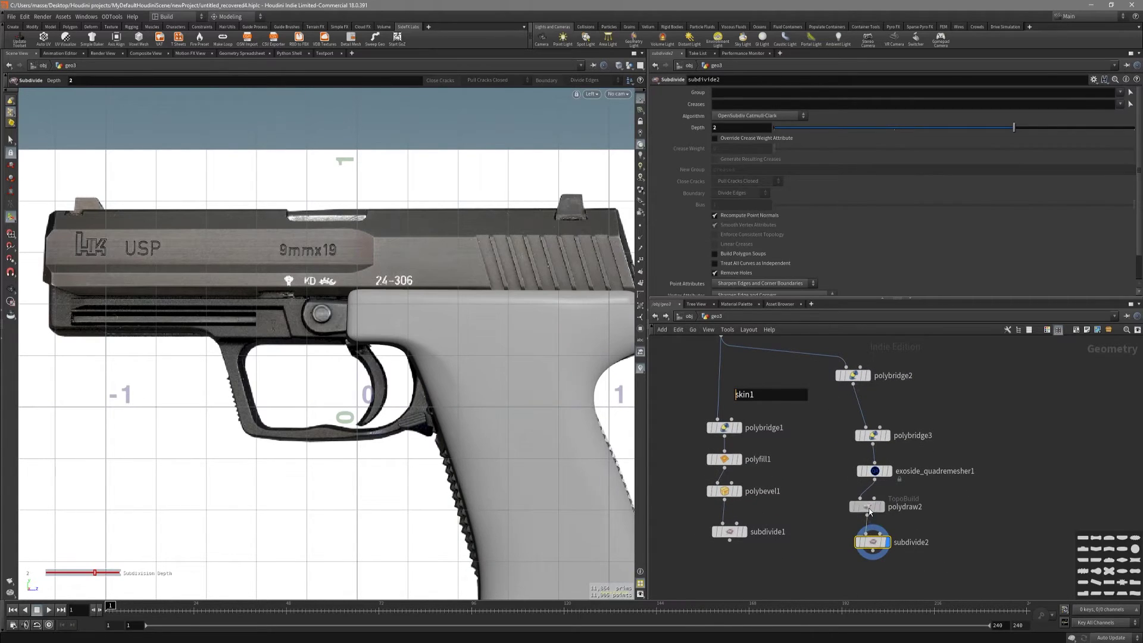
{"action": "scroll", "coordinate": [439, 331], "scroll_direction": "up", "scroll_amount": 3}
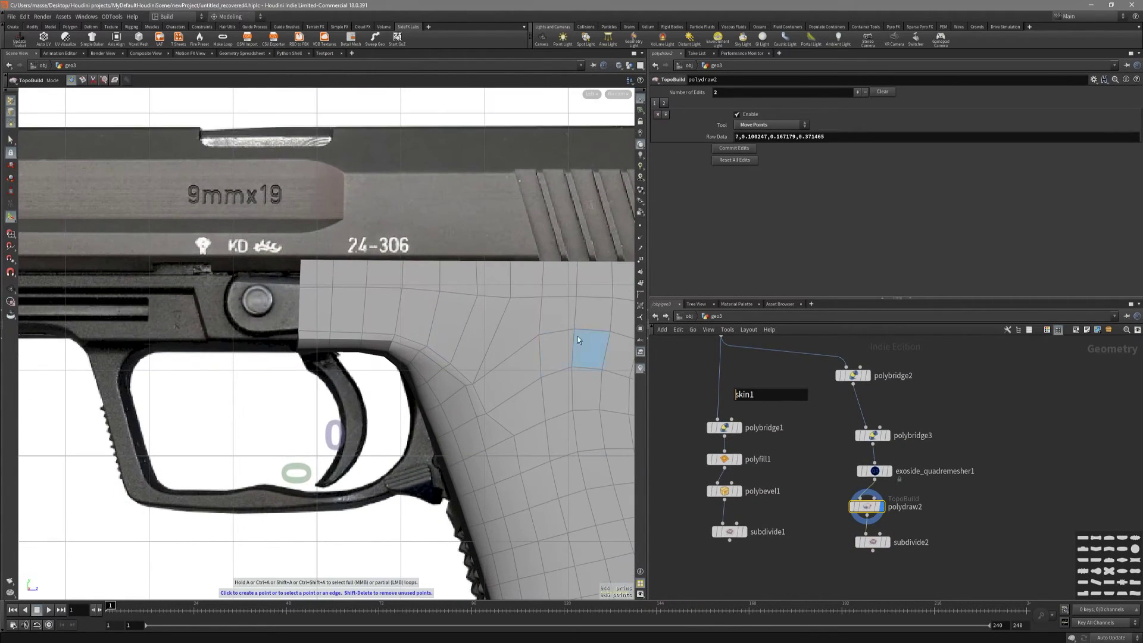
{"action": "left_click", "coordinate": [396, 339]}
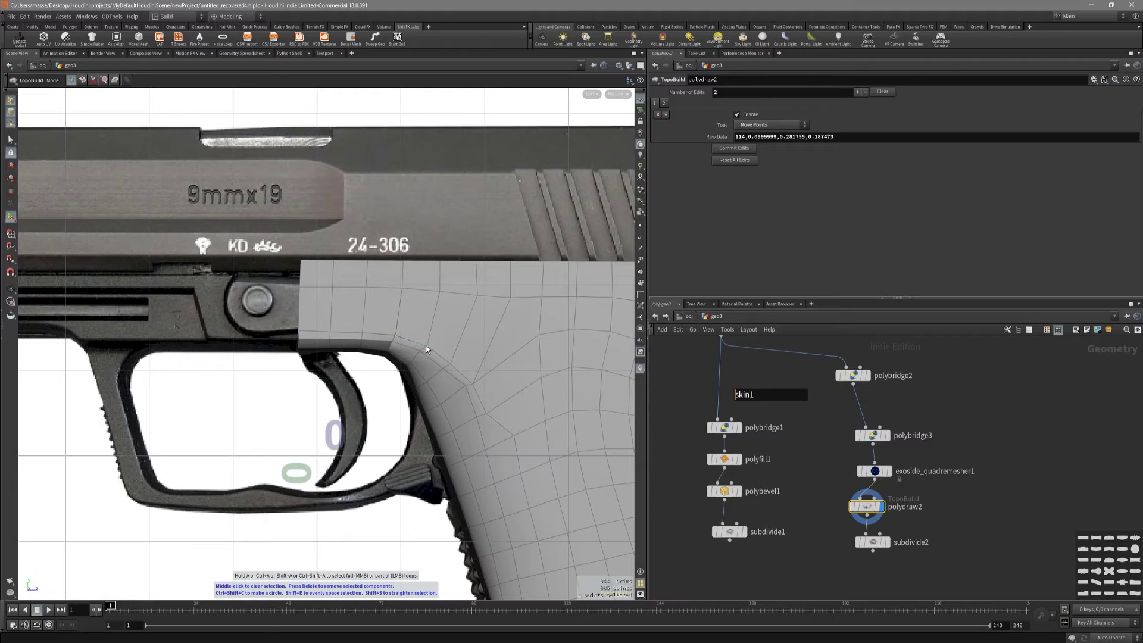
{"action": "left_click", "coordinate": [497, 446]}
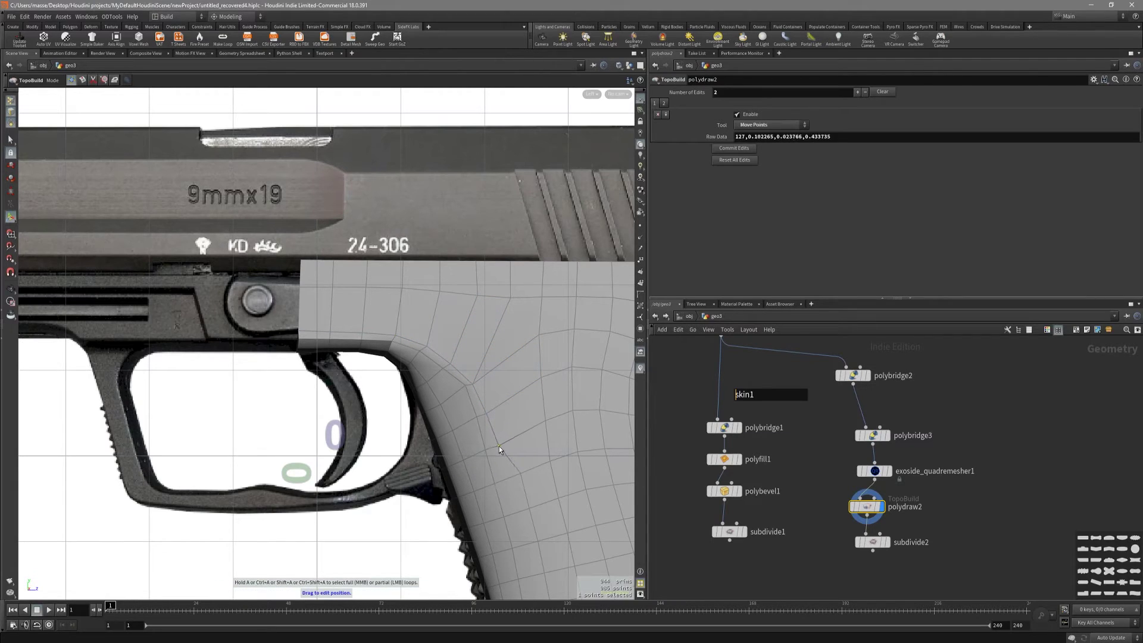
{"action": "left_click", "coordinate": [467, 388]}
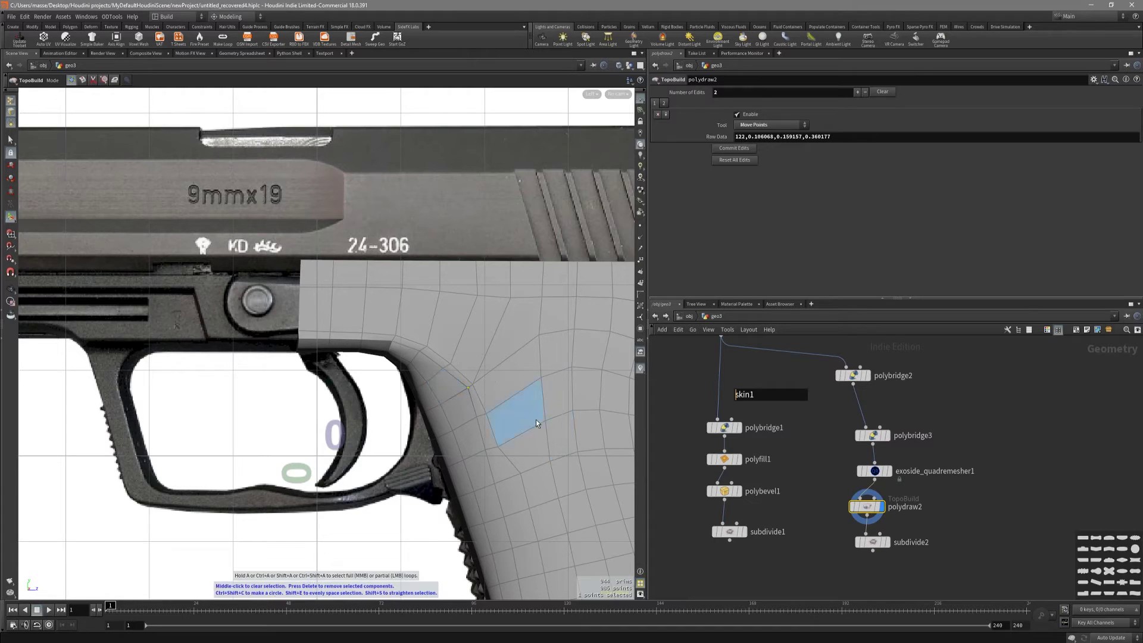
Step: Display subdivide2 and inspect the smoothed front corner in perspective and from the side
{"action": "left_click", "coordinate": [869, 539]}
{"action": "key", "text": "Escape"}
{"action": "left_click_drag", "start_coordinate": [520, 390], "coordinate": [357, 400]}
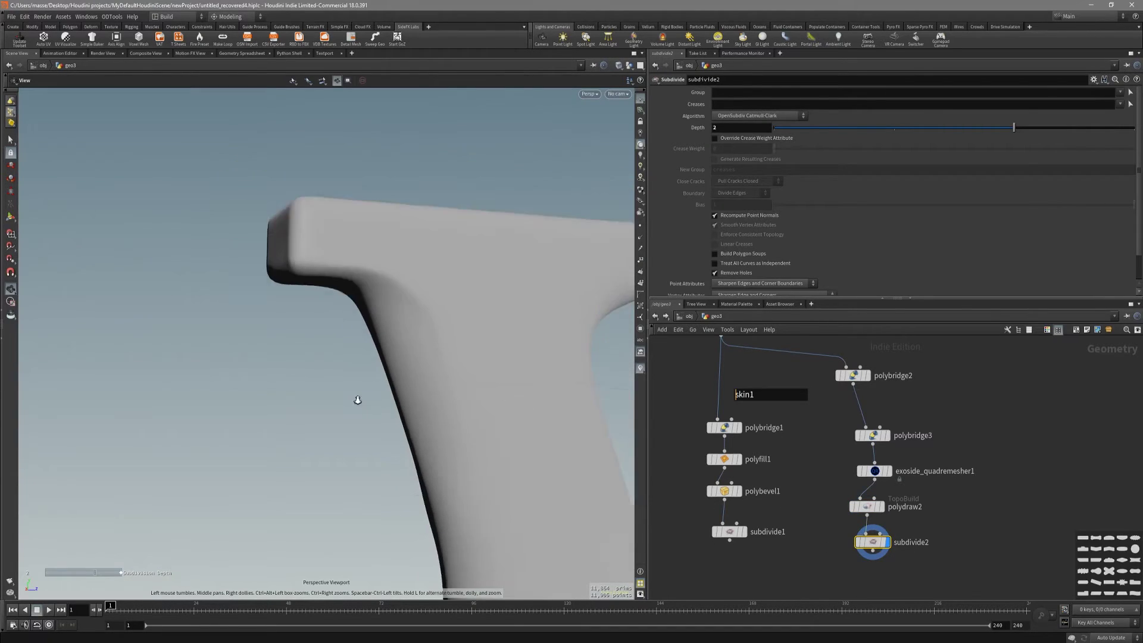
{"action": "key", "text": "space+4"}
{"action": "key", "text": "Return"}
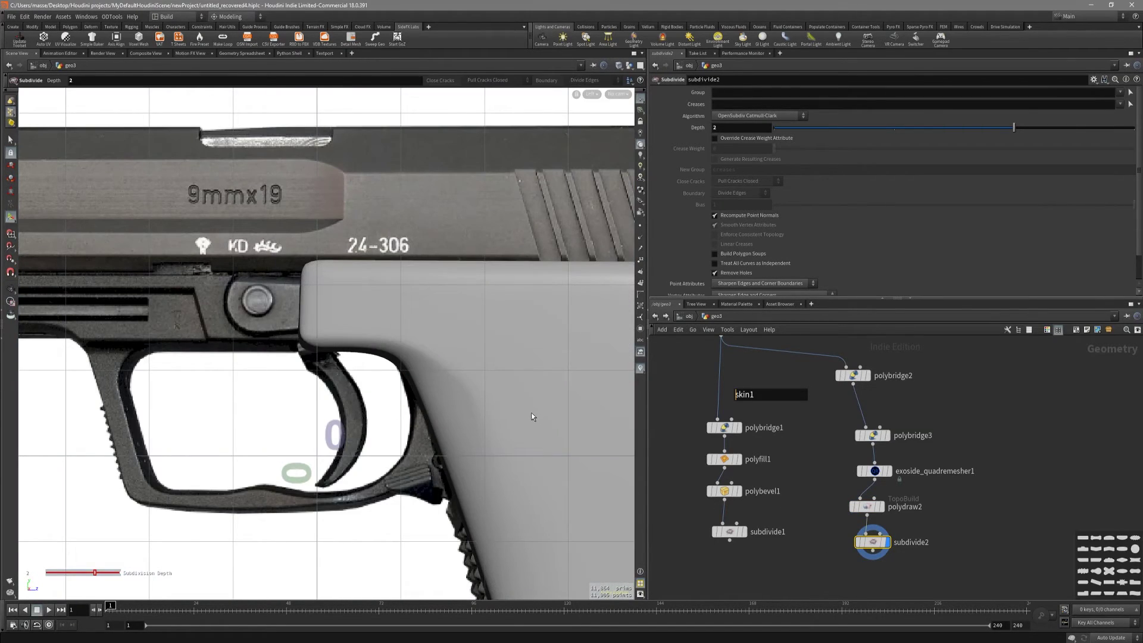
Step: Compare the subdivided grip with the full pistol reference by temporarily displaying skin2, and examine its wireframe
{"action": "key", "text": "Escape"}
{"action": "scroll", "coordinate": [531, 417], "scroll_direction": "down", "scroll_amount": 5}
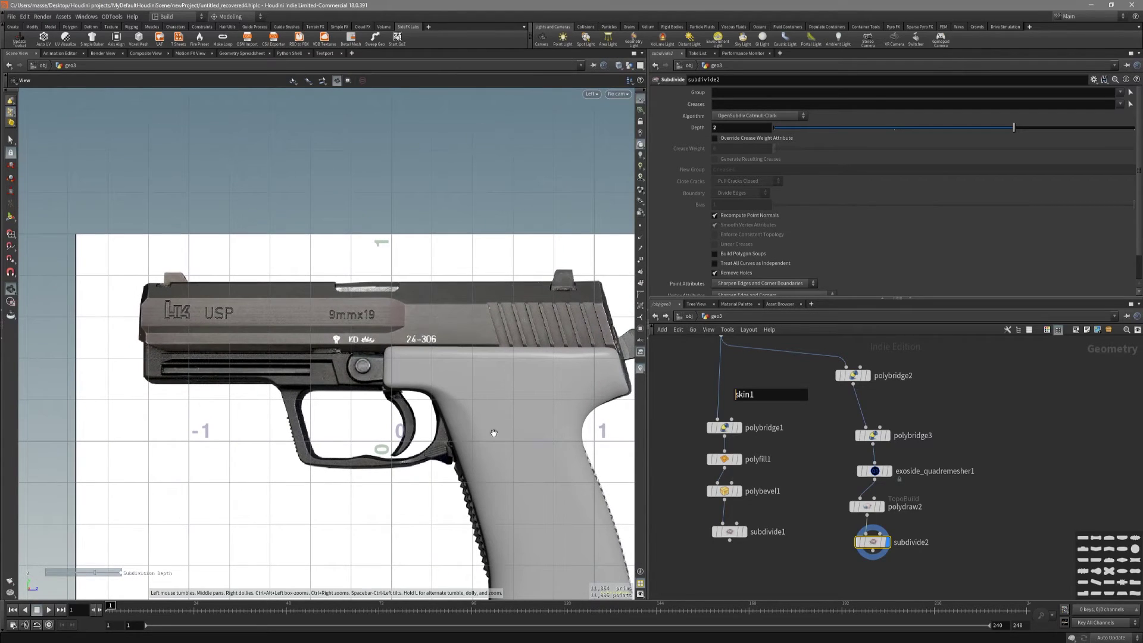
{"action": "key", "text": "Return"}
{"action": "scroll", "coordinate": [797, 458], "scroll_direction": "down", "scroll_amount": 4}
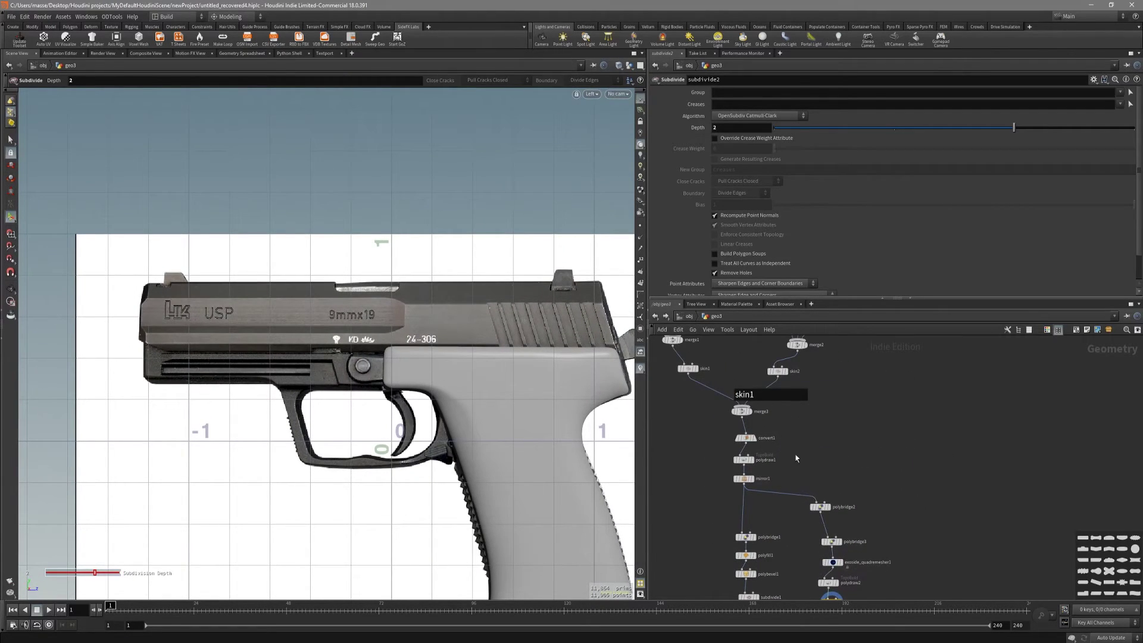
{"action": "left_click", "coordinate": [782, 370]}
{"action": "middle_click_drag", "start_coordinate": [821, 595], "coordinate": [846, 511]}
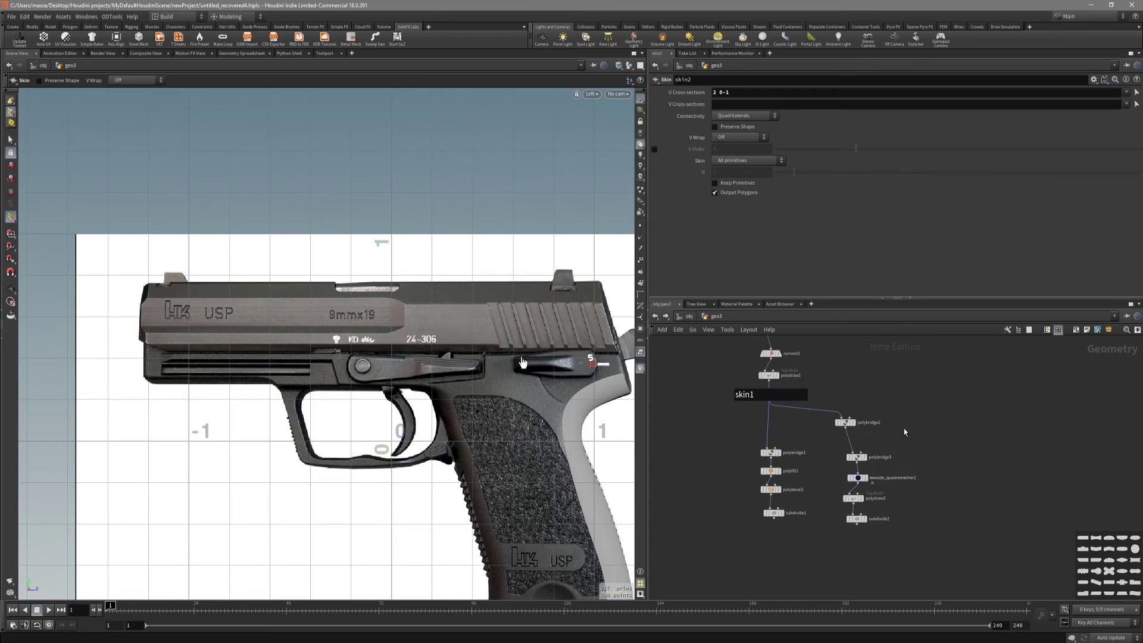
{"action": "left_click", "coordinate": [848, 517]}
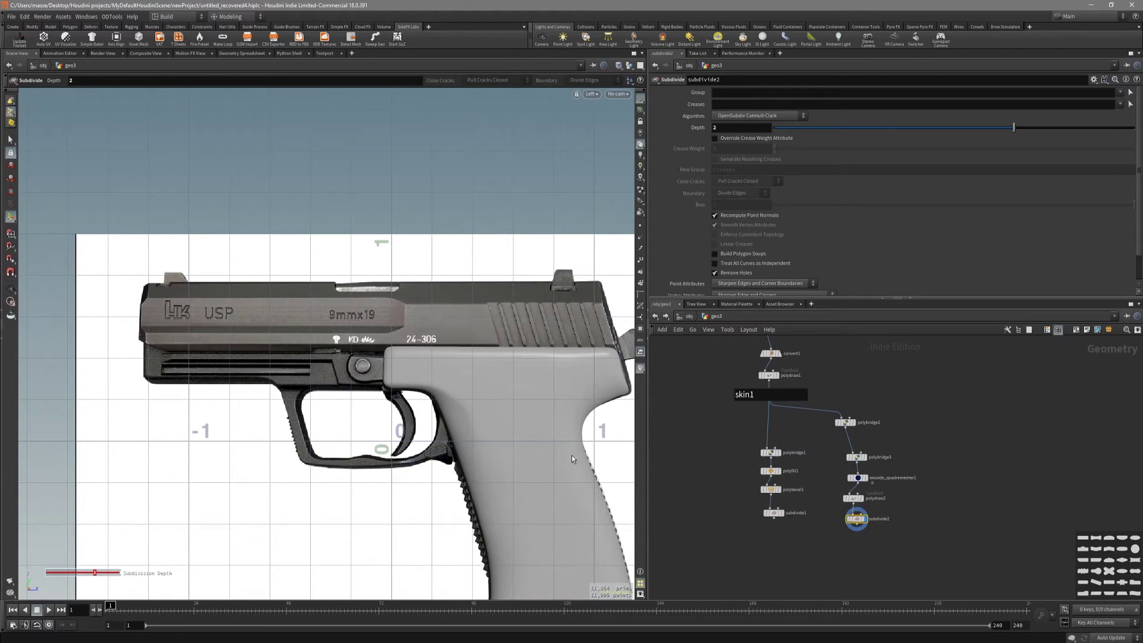
{"action": "scroll", "coordinate": [442, 398], "scroll_direction": "up", "scroll_amount": 4}
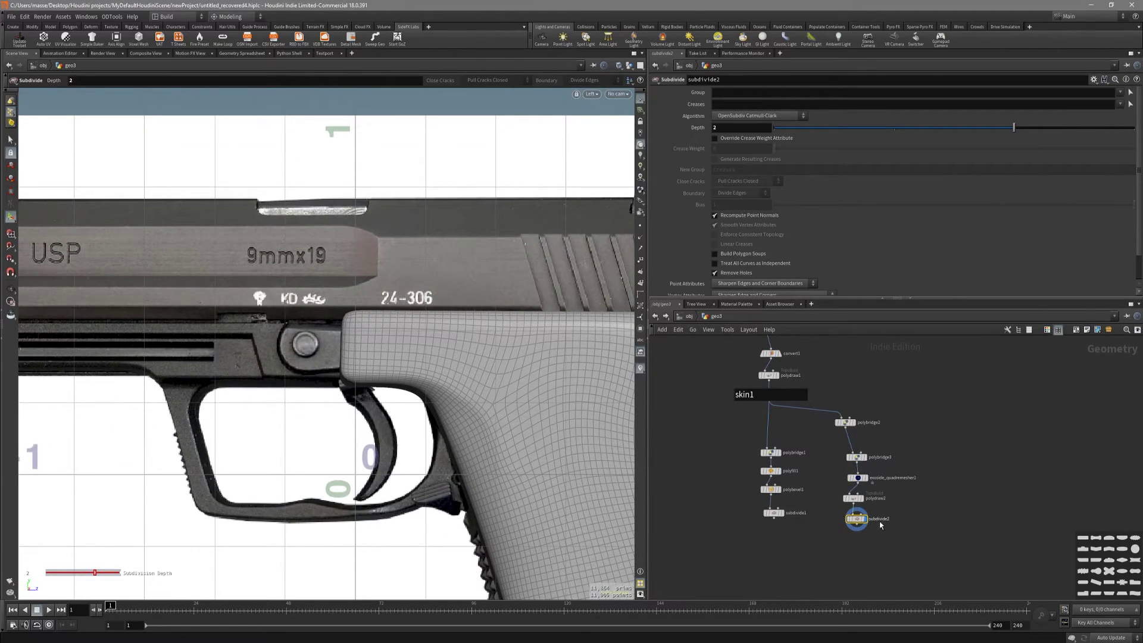
Step: Smooth polydraw2's points below the grip's front corner bend with the TopoBuild smoothing brush at 0.5 opacity
{"action": "left_click", "coordinate": [855, 499]}
{"action": "scroll", "coordinate": [477, 379], "scroll_direction": "up", "scroll_amount": 3}
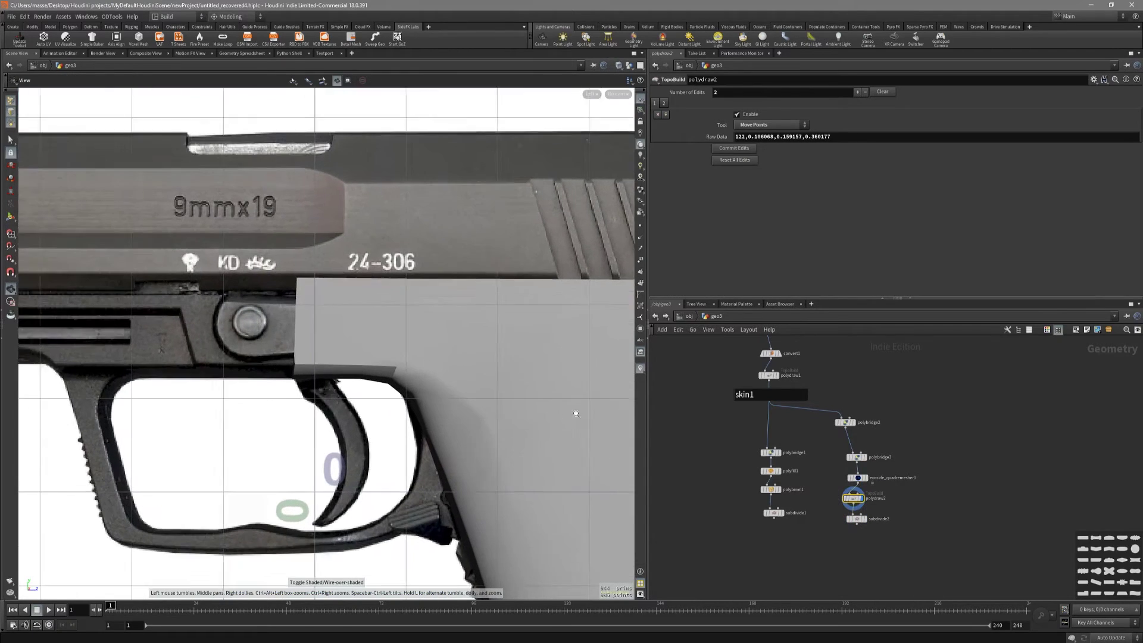
{"action": "key", "text": "Return"}
{"action": "left_click", "coordinate": [115, 80]}
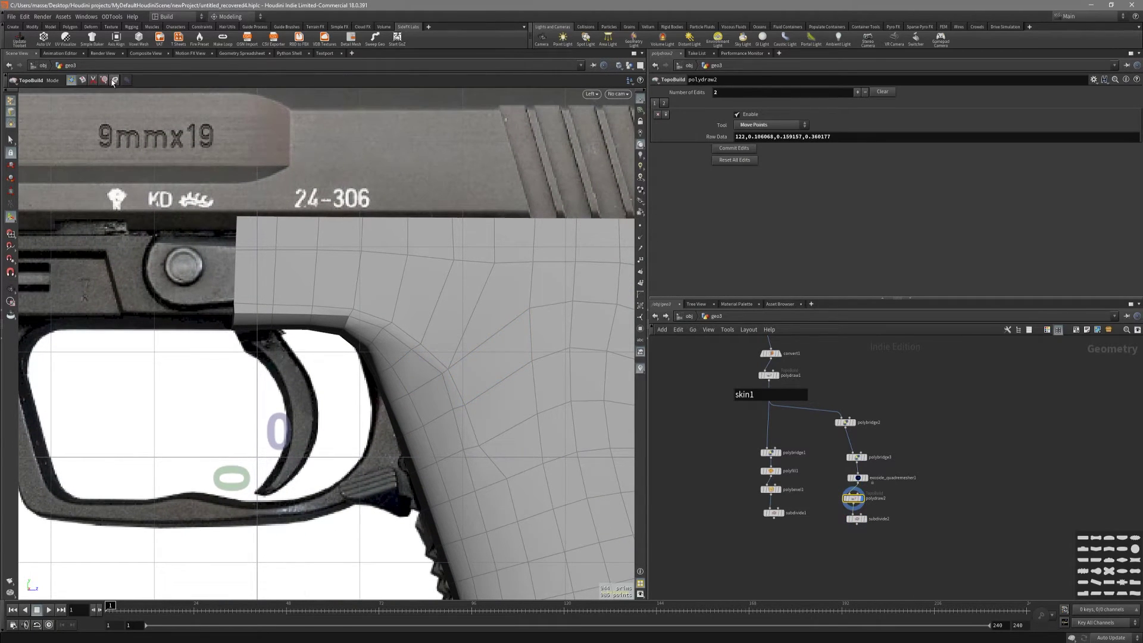
{"action": "left_click_drag", "start_coordinate": [476, 428], "coordinate": [488, 458]}
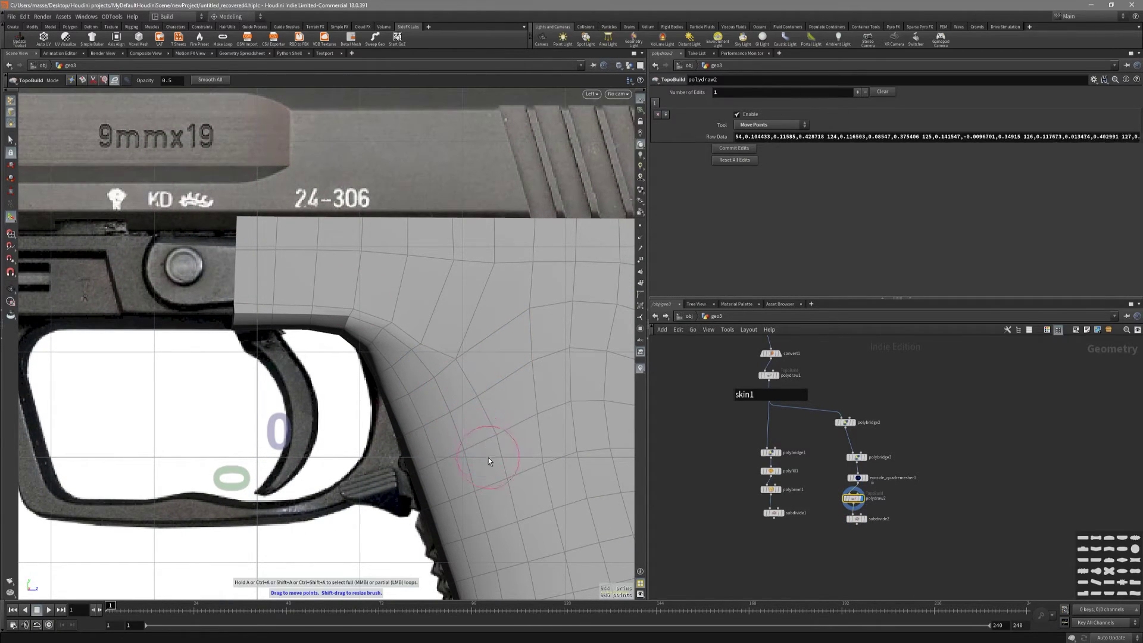
Step: Check the brushed area by alternating the display between subdivide2 and polydraw2 in the side view
{"action": "left_click", "coordinate": [861, 519]}
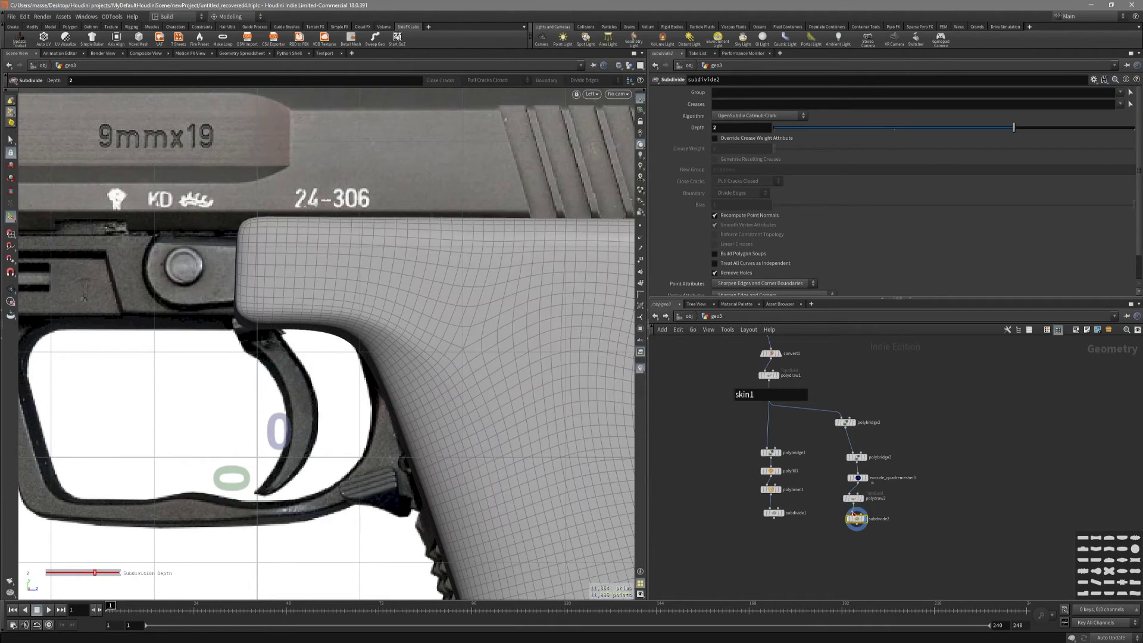
{"action": "scroll", "coordinate": [492, 387], "scroll_direction": "down", "scroll_amount": 3}
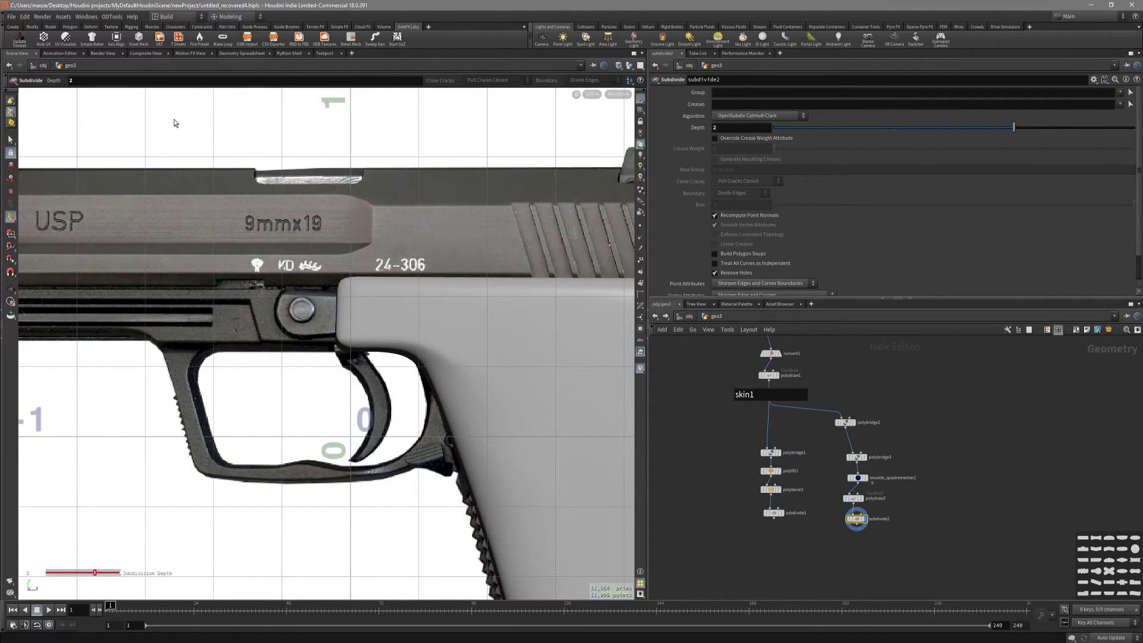
{"action": "scroll", "coordinate": [887, 505], "scroll_direction": "up", "scroll_amount": 2}
{"action": "left_click", "coordinate": [853, 497]}
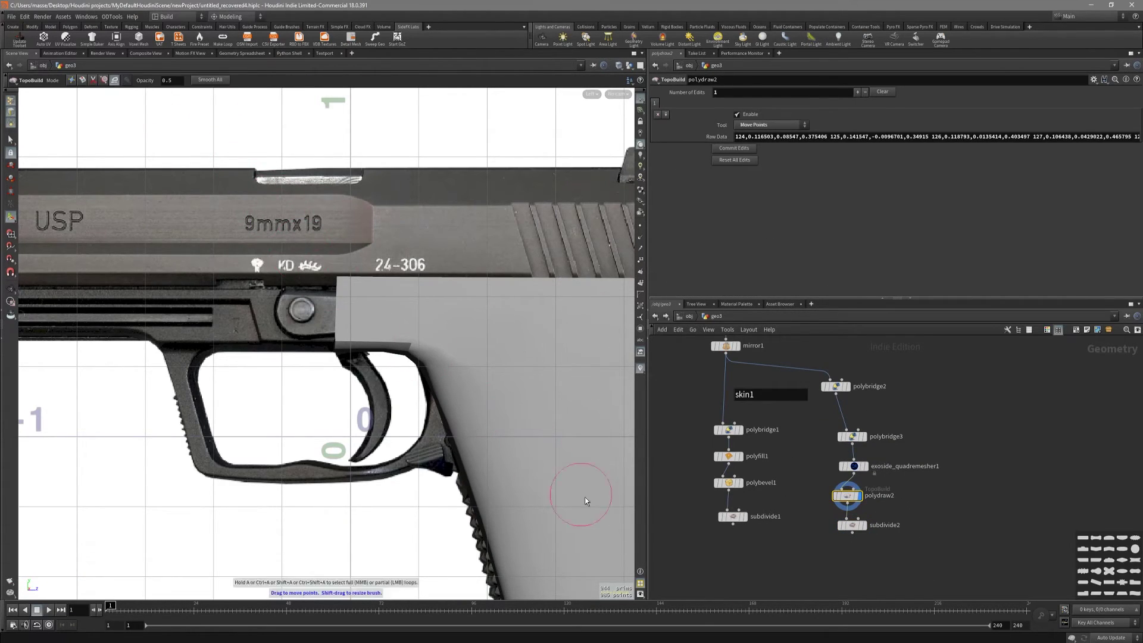
{"action": "left_click", "coordinate": [851, 524]}
{"action": "key", "text": "Return"}
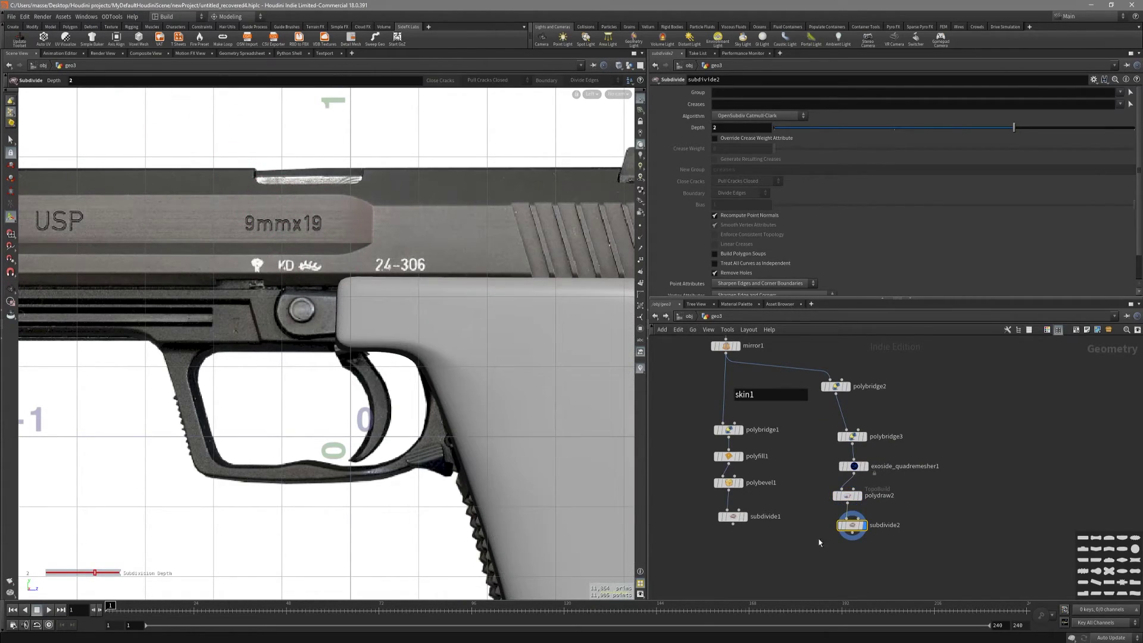
Step: Move subdivide2 farther below polydraw2 and inspect the subdivided grip in perspective with and without wireframe
{"action": "left_click_drag", "start_coordinate": [853, 529], "coordinate": [842, 573]}
{"action": "key", "text": "space+1"}
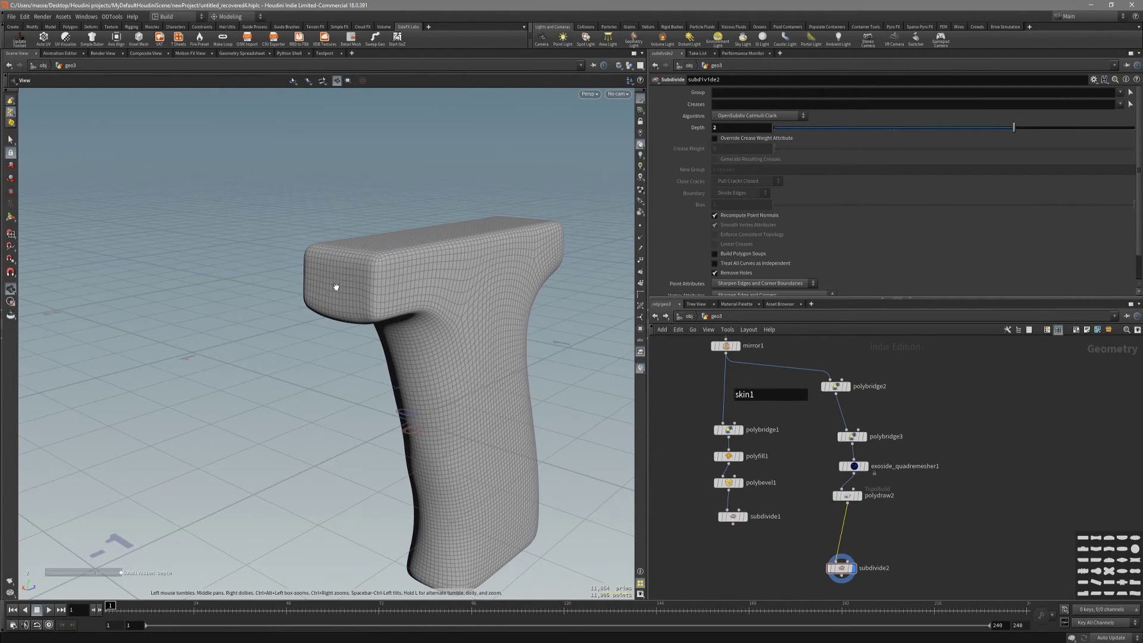
{"action": "left_click_drag", "start_coordinate": [331, 288], "coordinate": [429, 416]}
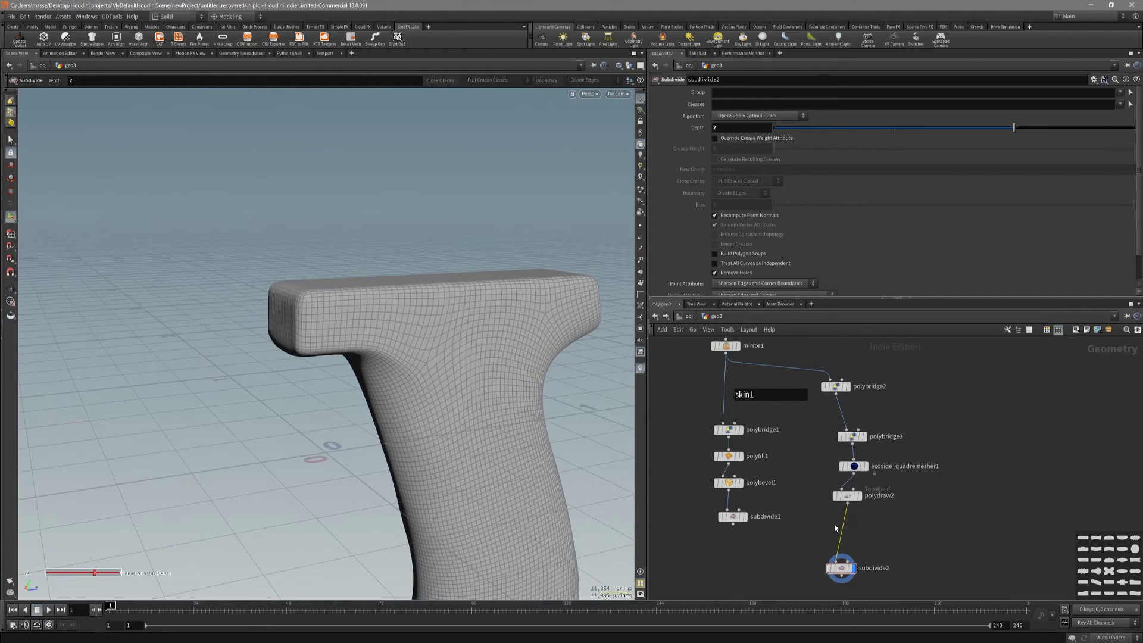
{"action": "left_click_drag", "start_coordinate": [410, 362], "coordinate": [593, 473]}
{"action": "key", "text": "shift+w"}
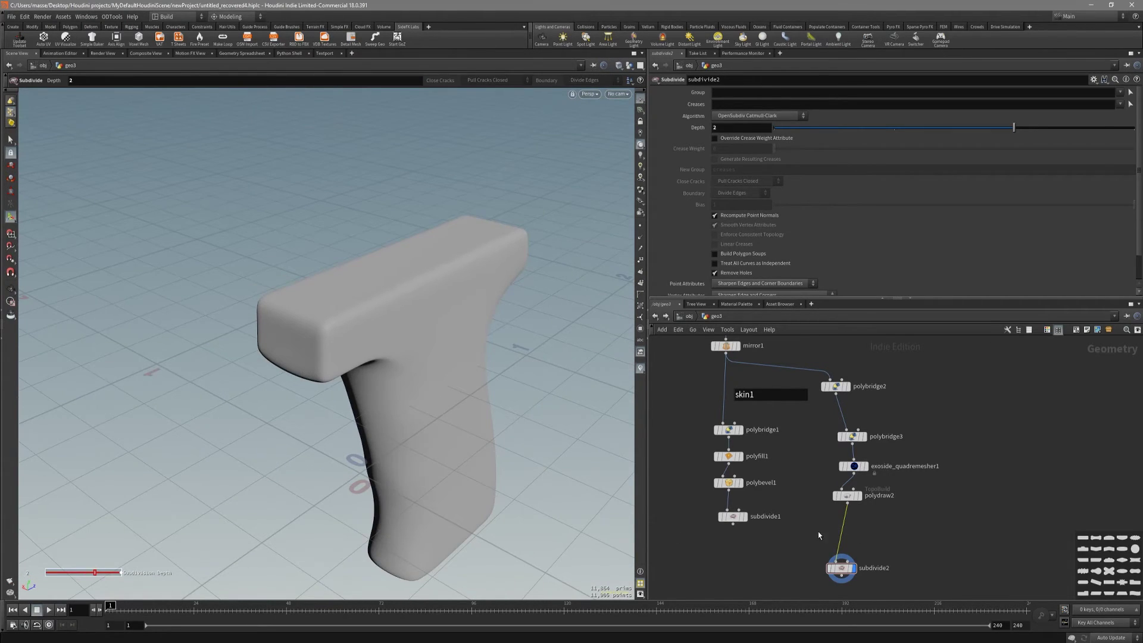
Step: Display polydraw2 and select the grip's flat top and front end faces using angle-based face selection
{"action": "left_click", "coordinate": [848, 497]}
{"action": "key", "text": "Return"}
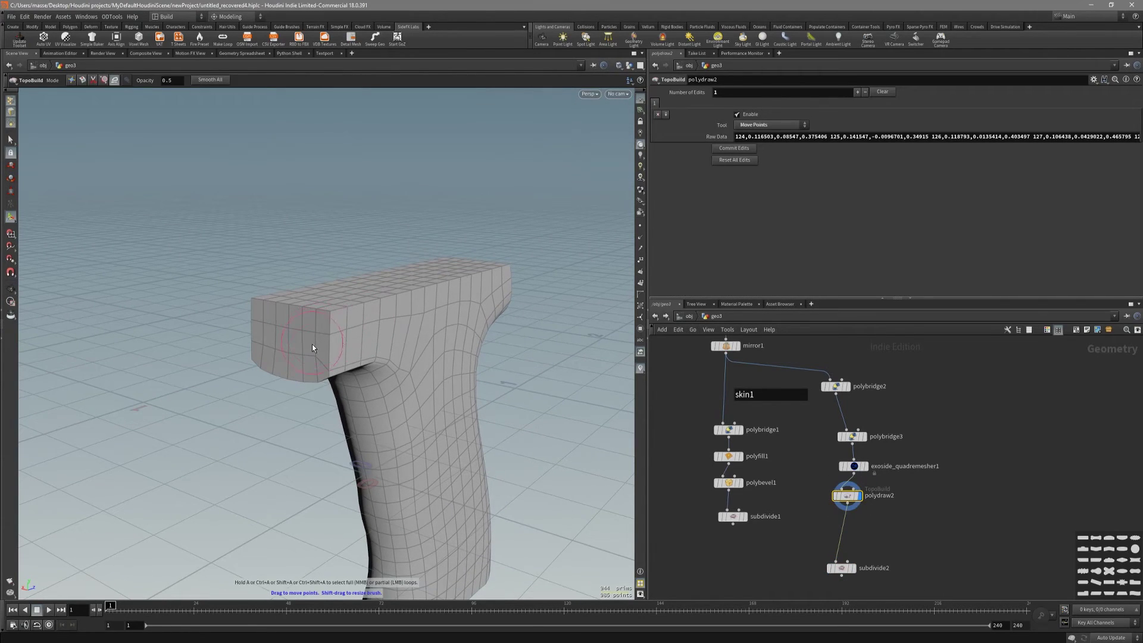
{"action": "key", "text": "Escape"}
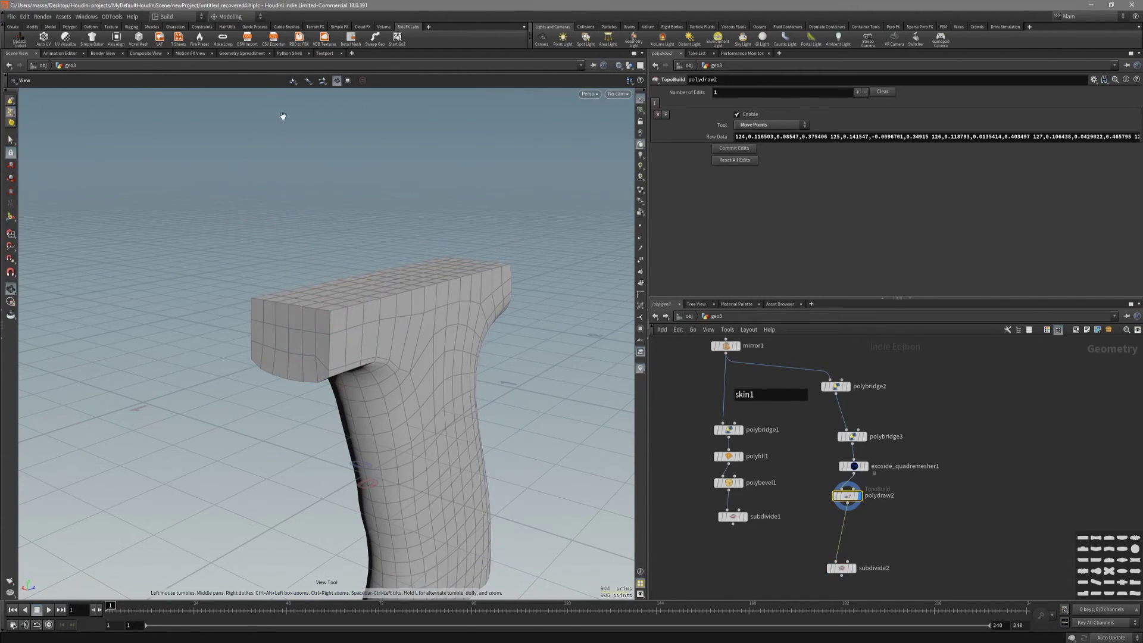
{"action": "key", "text": "s"}
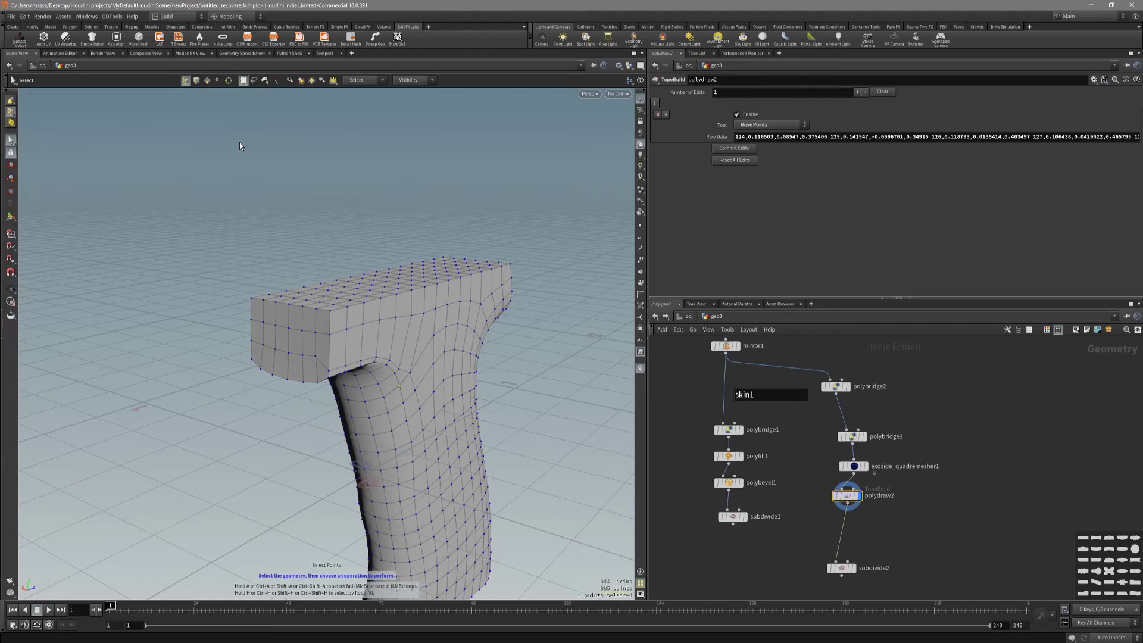
{"action": "left_click", "coordinate": [334, 81]}
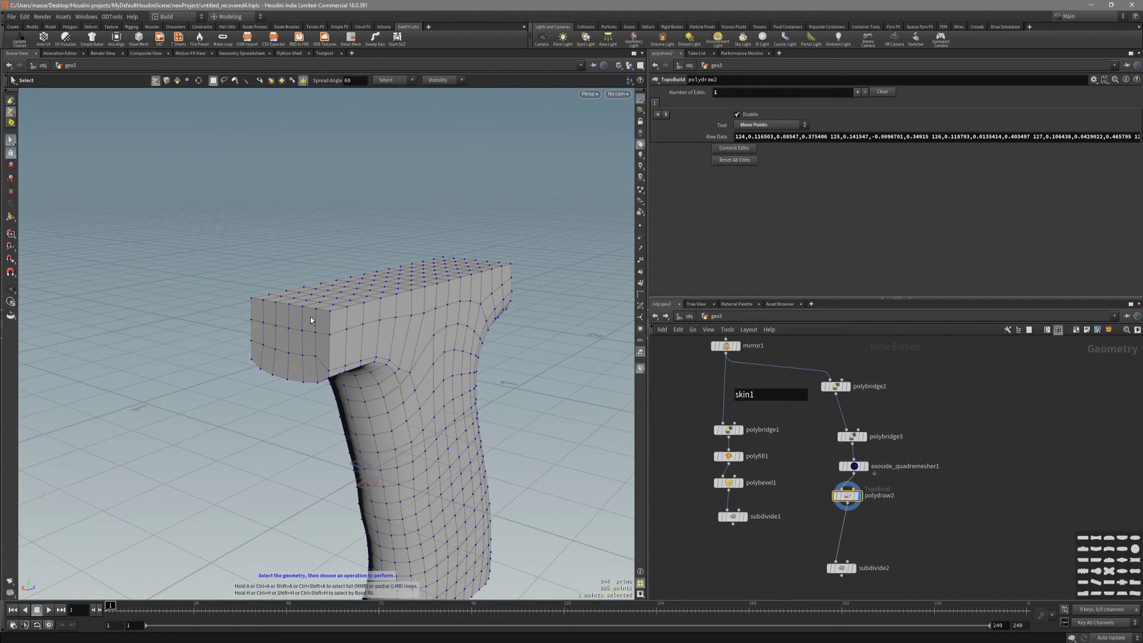
{"action": "left_click", "coordinate": [411, 298]}
{"action": "key", "text": "Escape"}
{"action": "left_click_drag", "start_coordinate": [410, 297], "coordinate": [346, 290]}
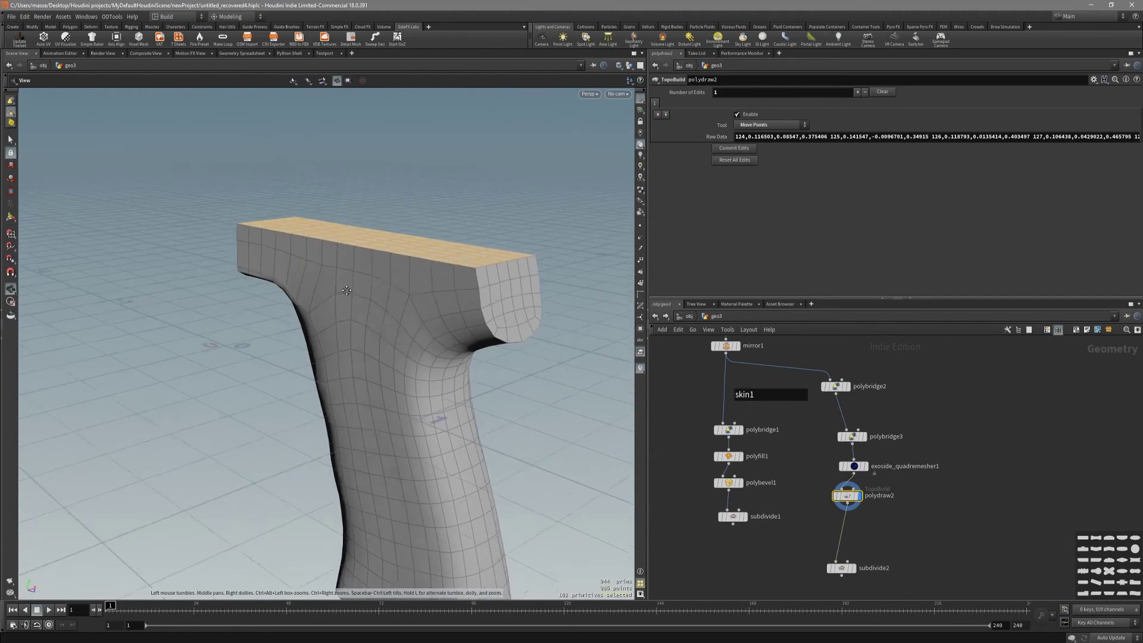
{"action": "key", "text": "s"}
{"action": "left_click", "coordinate": [494, 283], "text": "shift"}
Step: Convert the selected grip faces to their polygon edge boundary, keeping the top and end outlines selected
{"action": "left_click_drag", "start_coordinate": [495, 284], "coordinate": [249, 362], "text": "alt"}
{"action": "key", "text": "c"}
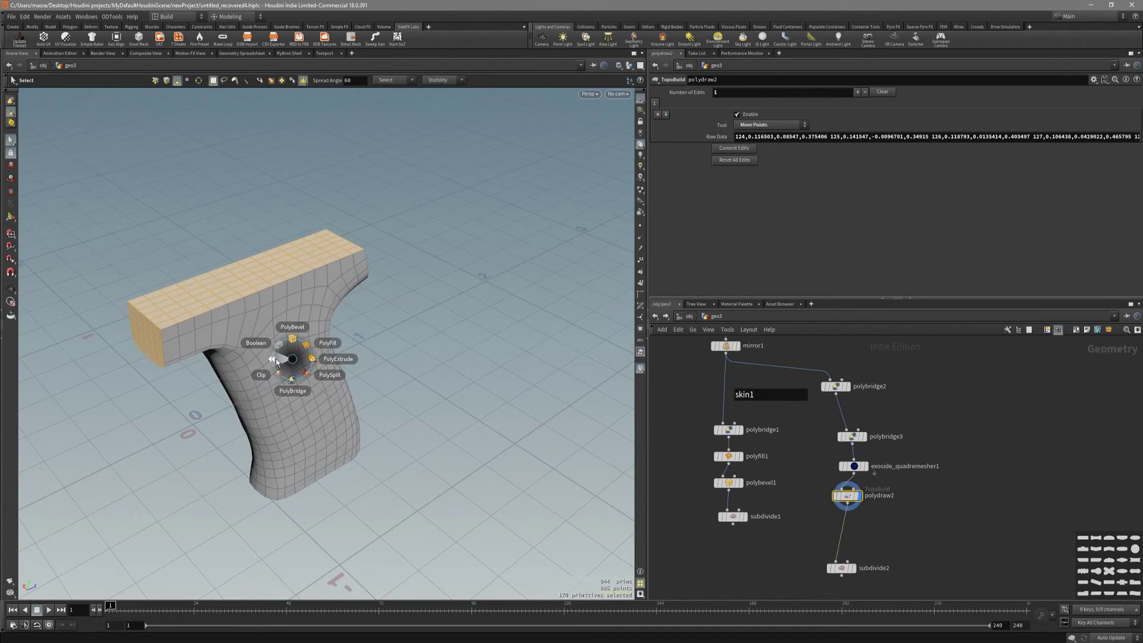
{"action": "right_click", "coordinate": [284, 358]}
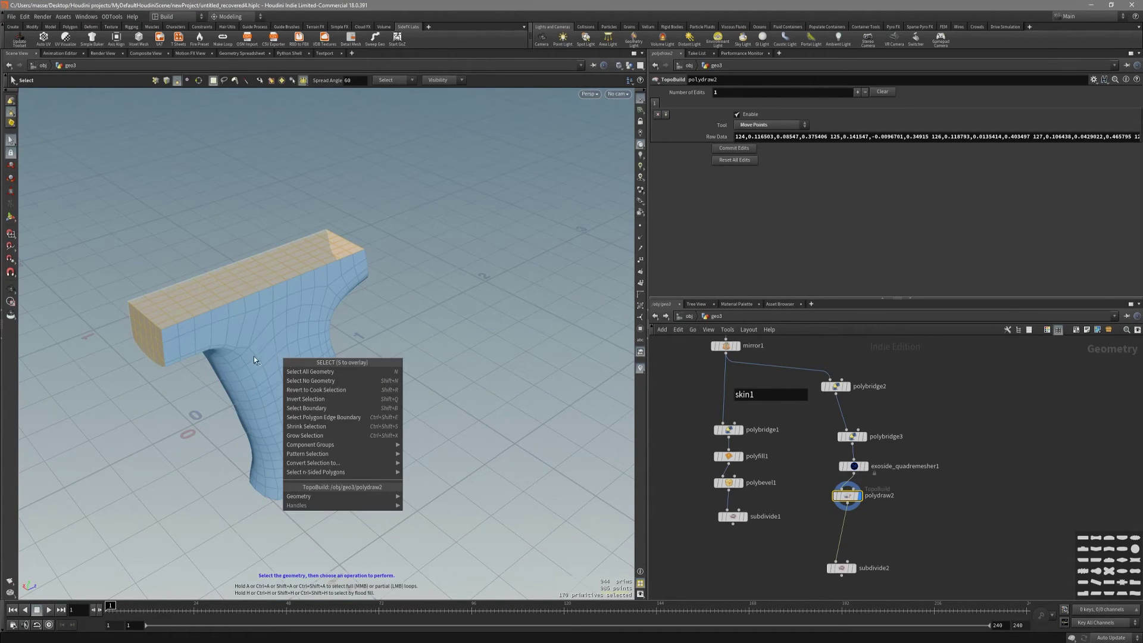
{"action": "left_click", "coordinate": [344, 418]}
{"action": "left_click_drag", "start_coordinate": [344, 417], "coordinate": [310, 298]}
{"action": "key", "text": "s"}
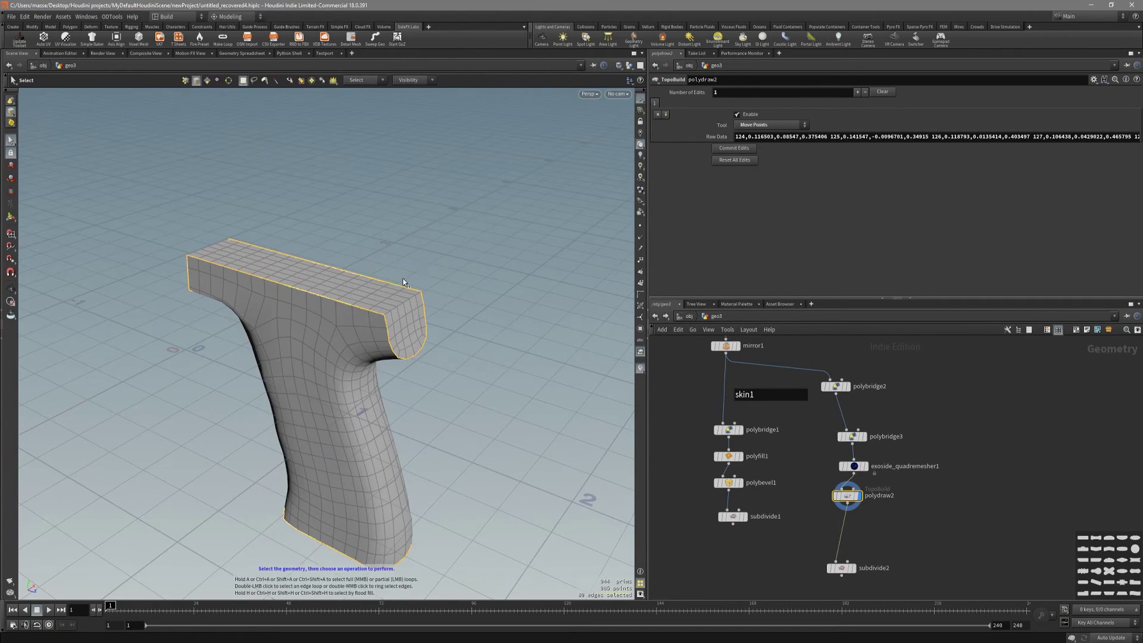
{"action": "left_click", "coordinate": [199, 250], "text": "shift"}
{"action": "key", "text": "Escape"}
{"action": "left_click_drag", "start_coordinate": [320, 338], "coordinate": [438, 341]}
{"action": "key", "text": "s"}
Step: Bevel the selected boundary edges with PolyBevel, using a distance of 0.018 and 4 divisions
{"action": "key", "text": "c"}
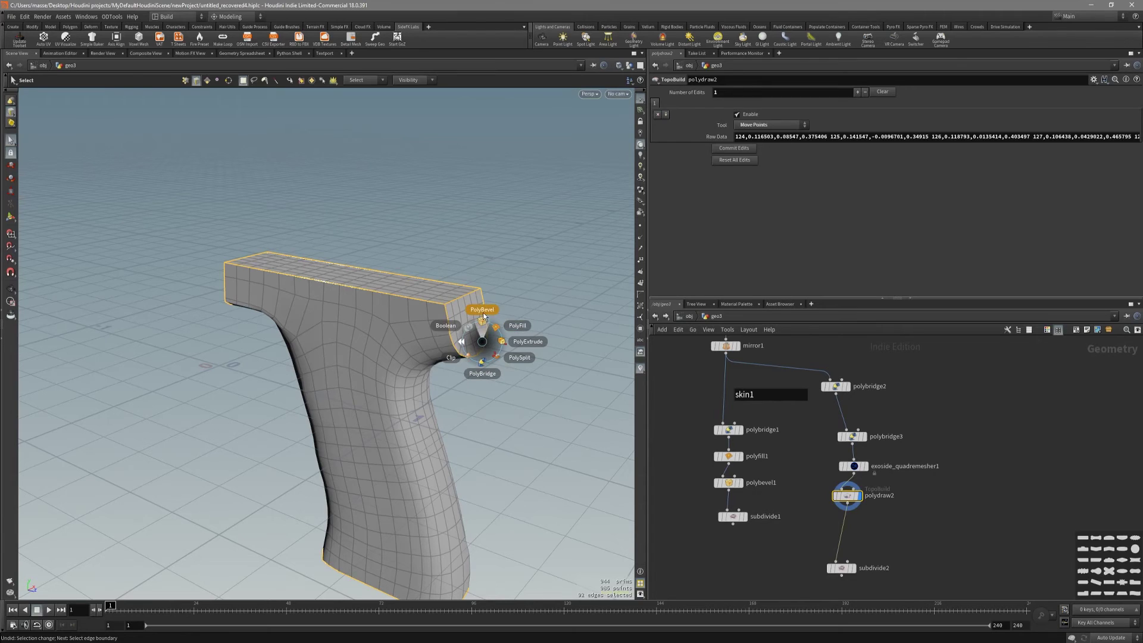
{"action": "left_click", "coordinate": [484, 317]}
{"action": "scroll", "coordinate": [536, 256], "scroll_direction": "up", "scroll_amount": 3}
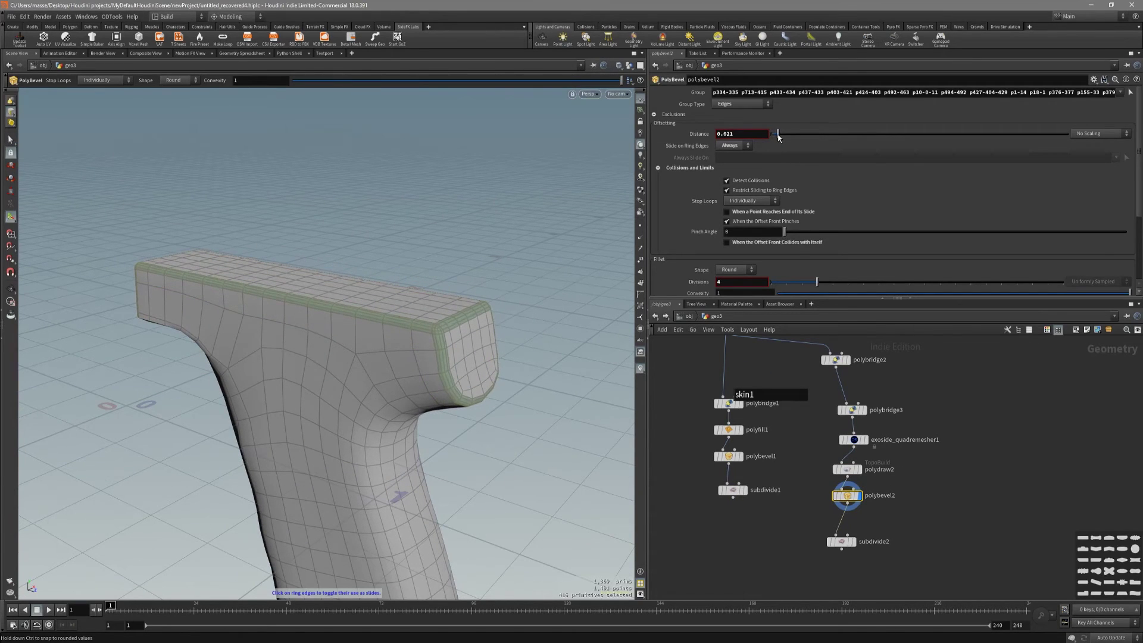
{"action": "key", "text": "Escape"}
{"action": "key", "text": "shift+w"}
{"action": "mouse_move", "coordinate": [566, 295]}
{"action": "left_mouse_down"}
{"action": "mouse_move", "coordinate": [434, 301]}
{"action": "mouse_move", "coordinate": [497, 319]}
{"action": "mouse_move", "coordinate": [367, 322]}
{"action": "mouse_move", "coordinate": [373, 332]}
{"action": "left_mouse_up"}
{"action": "key", "text": "shift+w"}
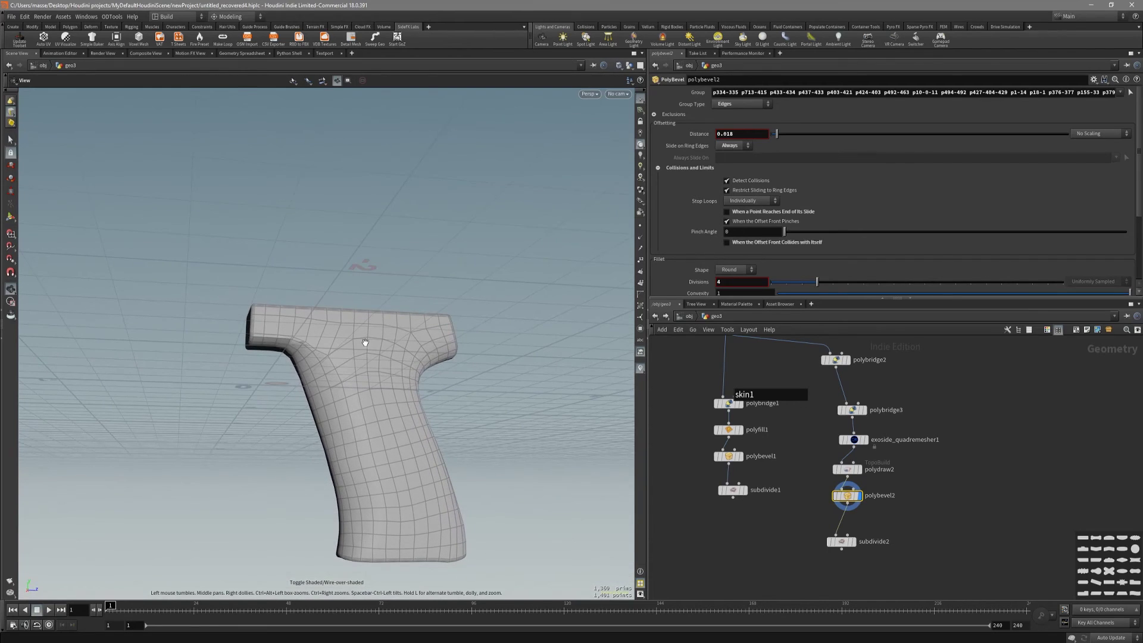
Step: Display subdivide2 and check the beveled, smoothed grip in perspective and against the pistol reference in the side view
{"action": "left_click", "coordinate": [842, 541]}
{"action": "key", "text": "space+4"}
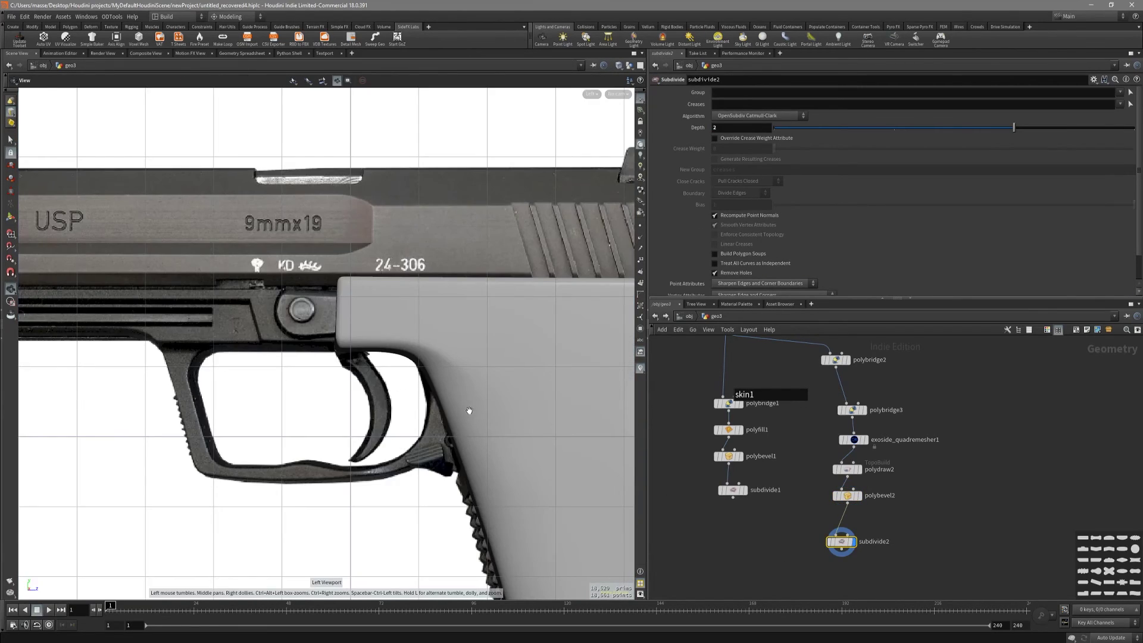
{"action": "scroll", "coordinate": [470, 411], "scroll_direction": "down", "scroll_amount": 5}
{"action": "key", "text": "space+1"}
{"action": "scroll", "coordinate": [400, 390], "scroll_direction": "up", "scroll_amount": 4}
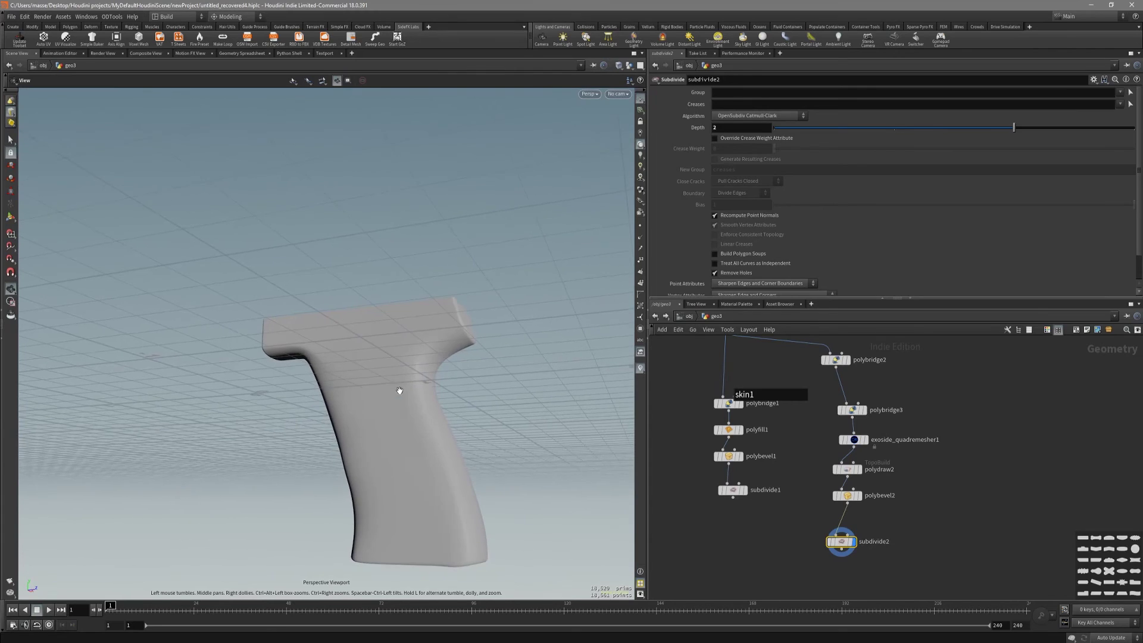
{"action": "key", "text": "space+4"}
{"action": "scroll", "coordinate": [393, 399], "scroll_direction": "down", "scroll_amount": 1}
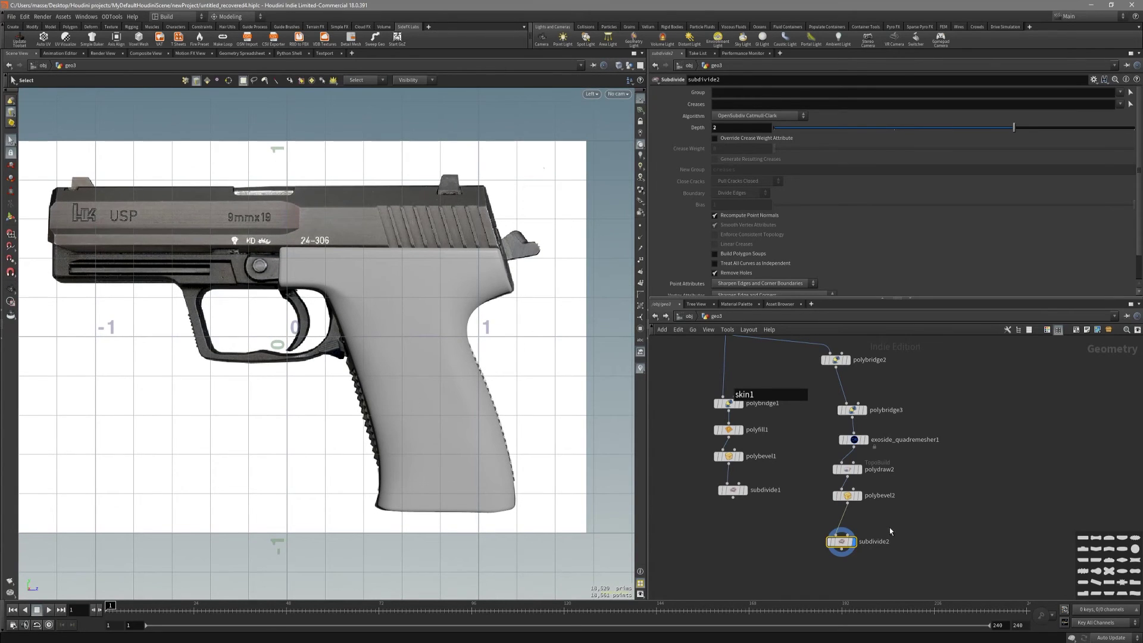
Step: Compare subdivide1 with subdivide2 over the pistol reference by switching the display between them
{"action": "left_click", "coordinate": [732, 489]}
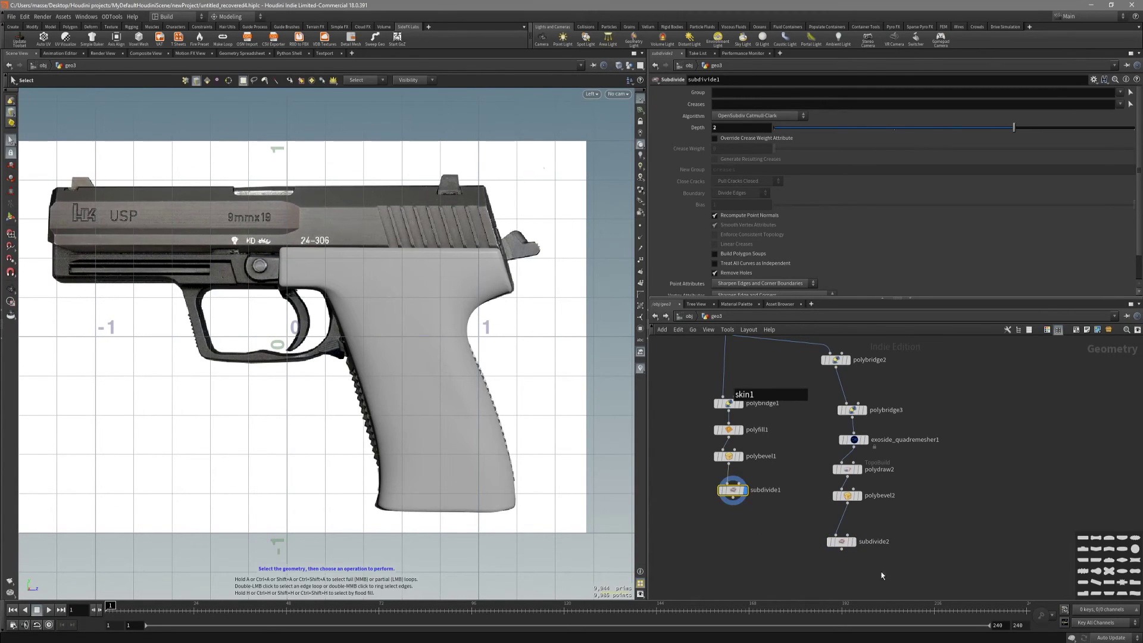
{"action": "left_click", "coordinate": [841, 541]}
{"action": "middle_click_drag", "start_coordinate": [744, 541], "coordinate": [770, 544]}
{"action": "left_click", "coordinate": [754, 496]}
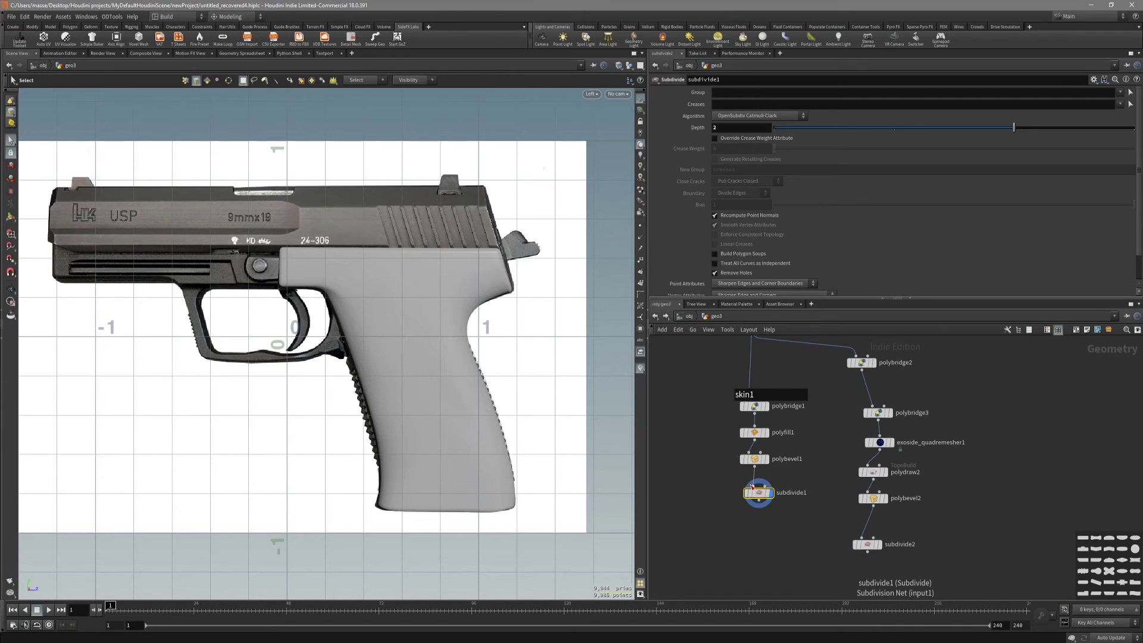
{"action": "middle_click_drag", "start_coordinate": [825, 568], "coordinate": [832, 546]}
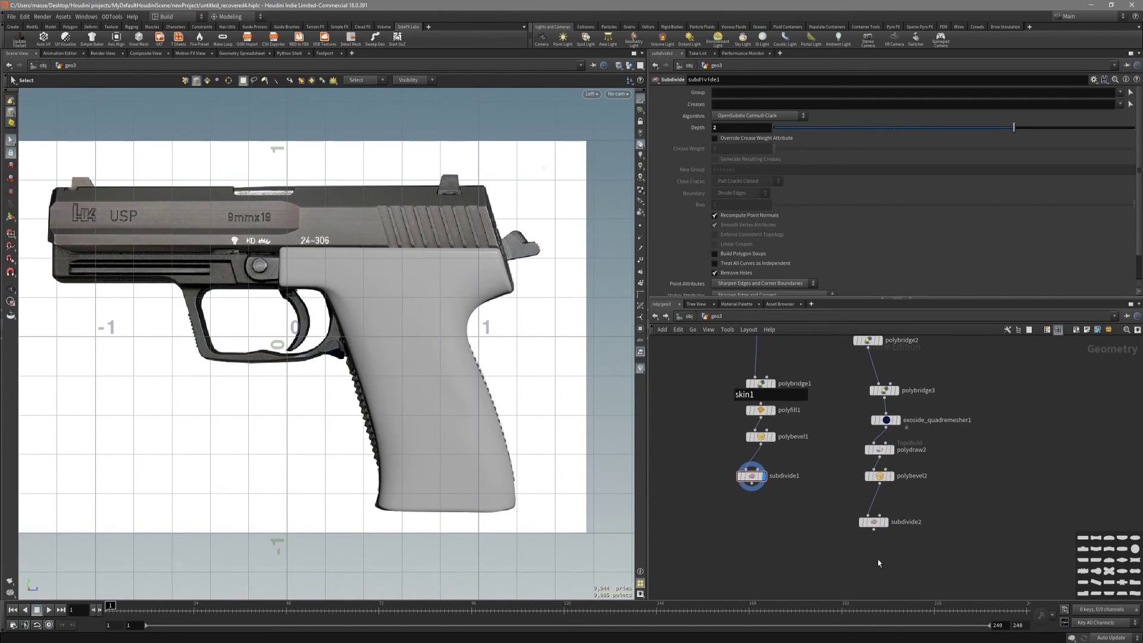
{"action": "left_click", "coordinate": [868, 522]}
{"action": "key", "text": "Tab"}
{"action": "type", "text": "transf"}
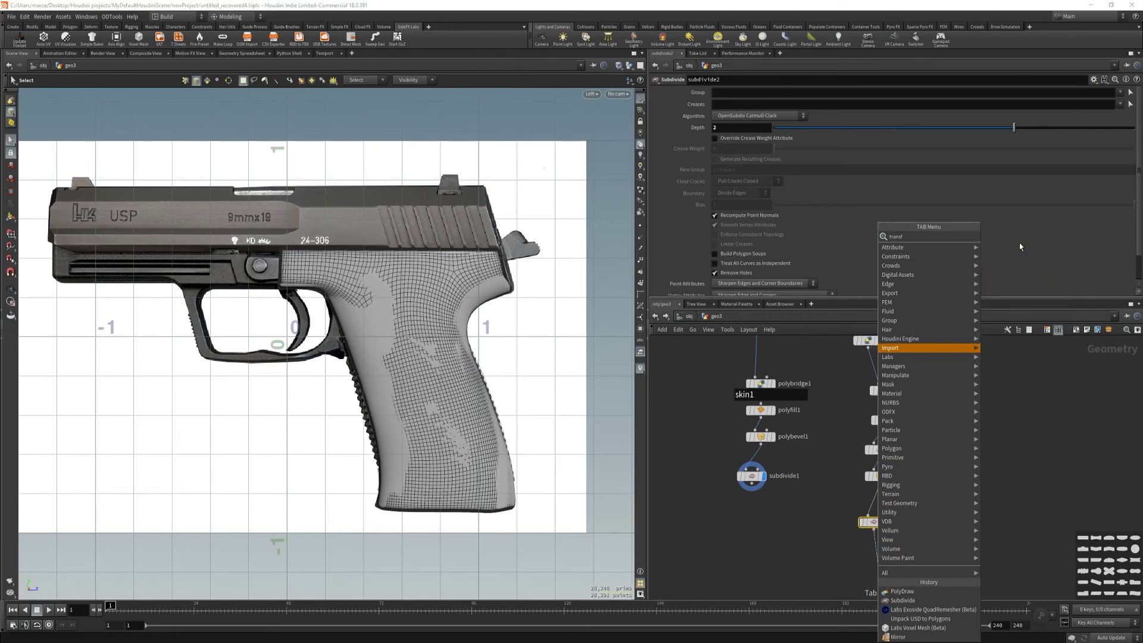
{"action": "key", "text": "Return"}
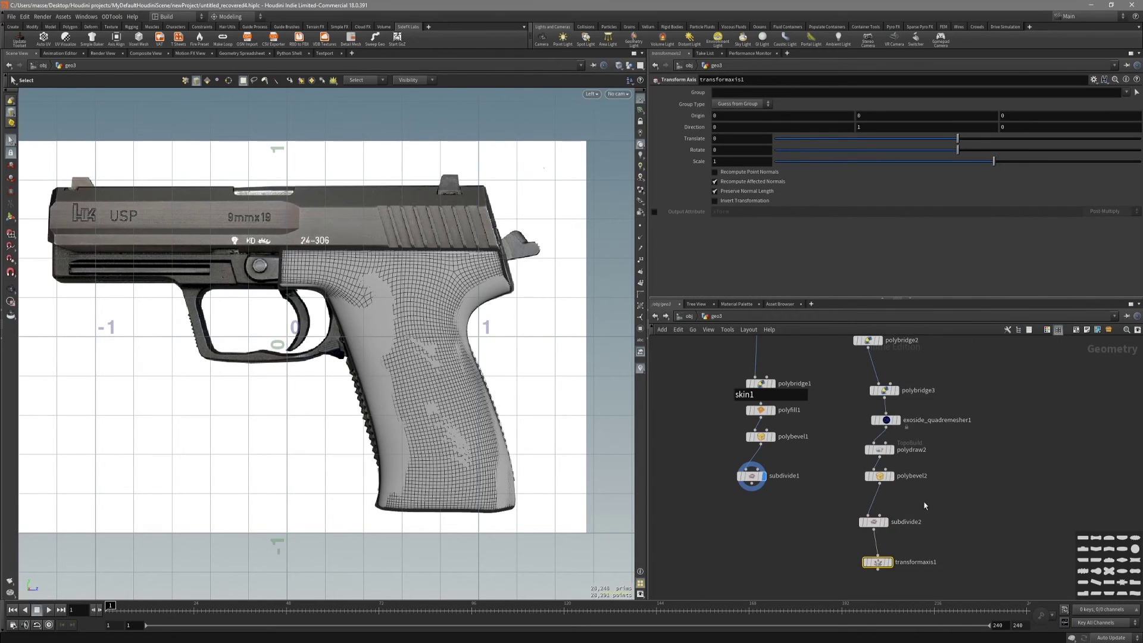
{"action": "key", "text": "Delete"}
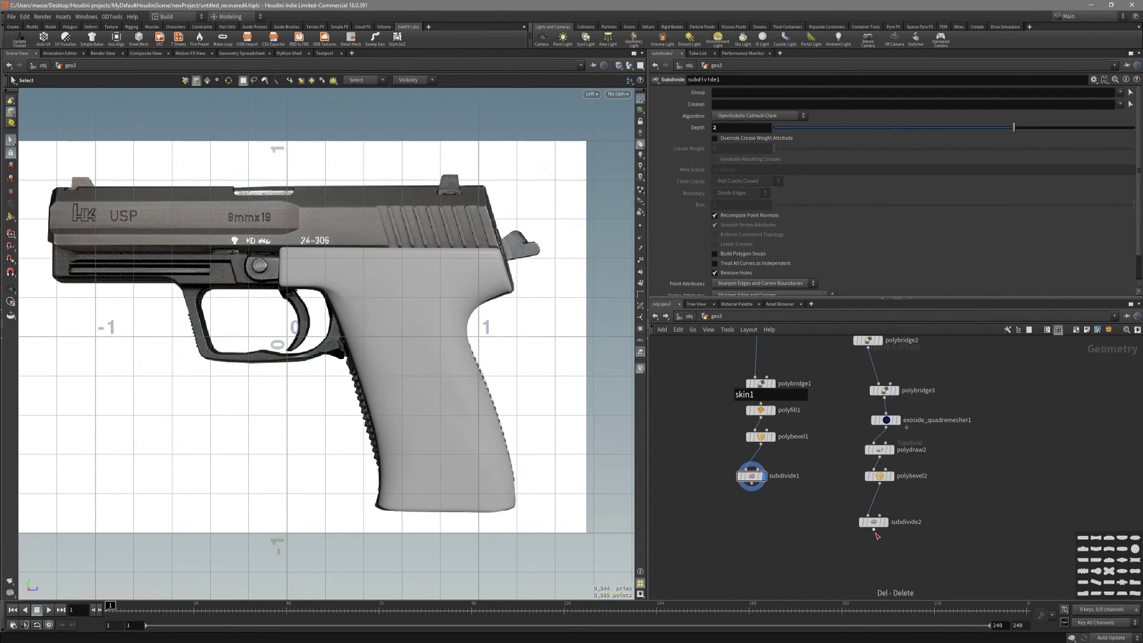
Step: Add a Transform node after subdivide2 and move its grip about 1.44 units along Z, beside the reference pistol
{"action": "key", "text": "Tab"}
{"action": "type", "text": "transform"}
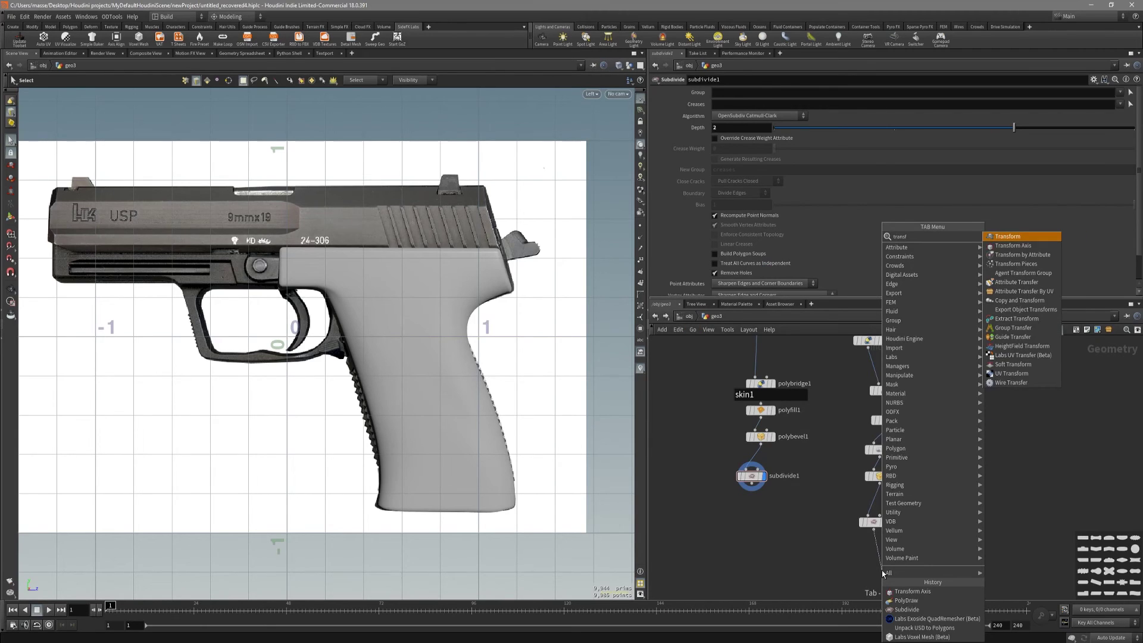
{"action": "key", "text": "Return"}
{"action": "left_click", "coordinate": [893, 570]}
{"action": "key", "text": "Return"}
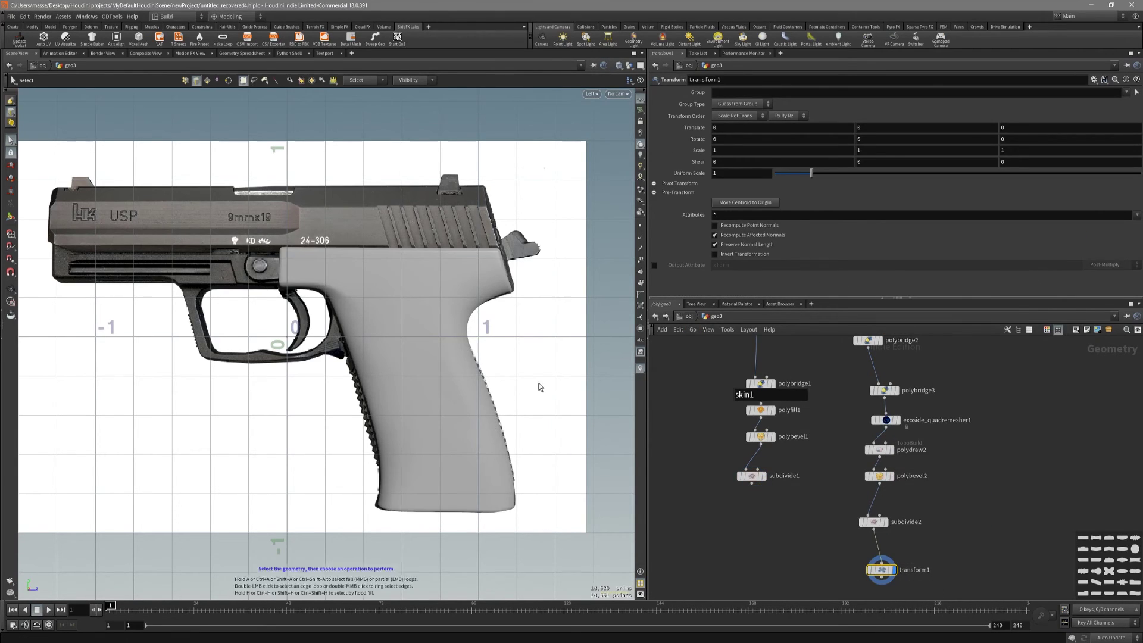
{"action": "scroll", "coordinate": [428, 351], "scroll_direction": "down", "scroll_amount": 2}
{"action": "left_click_drag", "start_coordinate": [344, 346], "coordinate": [560, 346]}
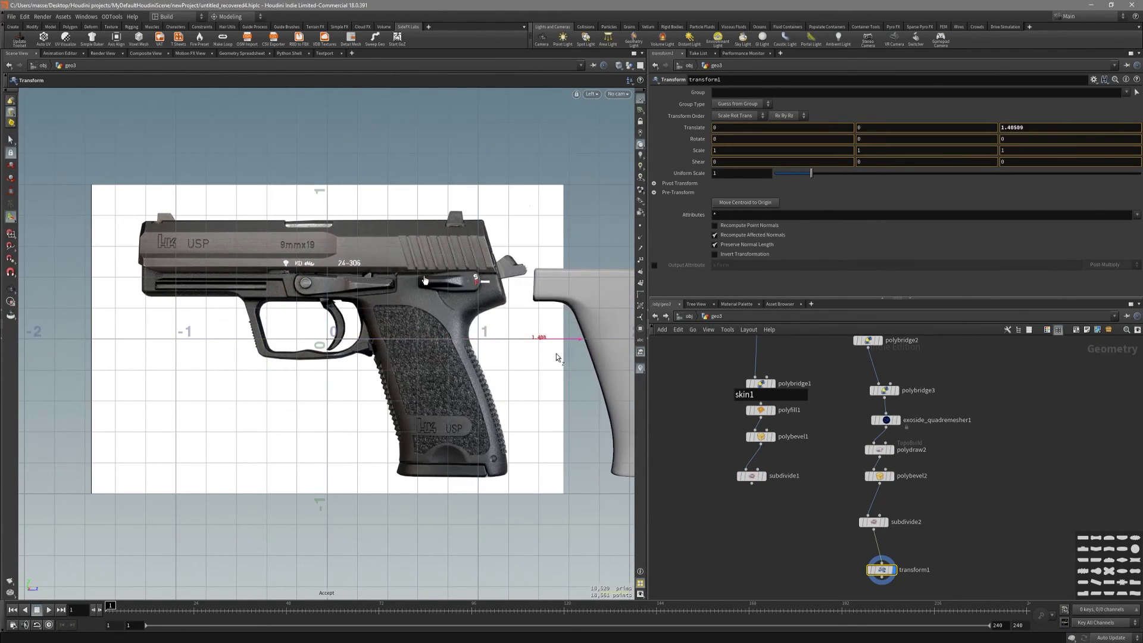
{"action": "middle_click_drag", "start_coordinate": [560, 346], "coordinate": [453, 368]}
Step: Move subdivide1 lower in its branch and template it, displaying transform1 so both grips appear side by side
{"action": "middle_click_drag", "start_coordinate": [763, 551], "coordinate": [784, 523]}
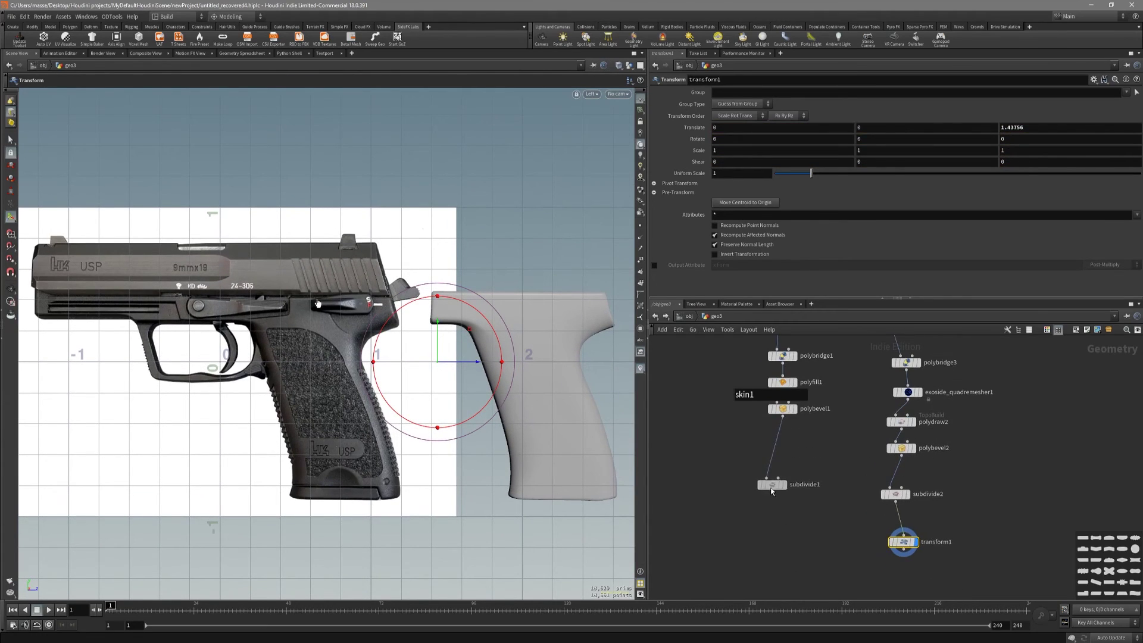
{"action": "left_click_drag", "start_coordinate": [771, 492], "coordinate": [772, 501]}
{"action": "key", "text": "r"}
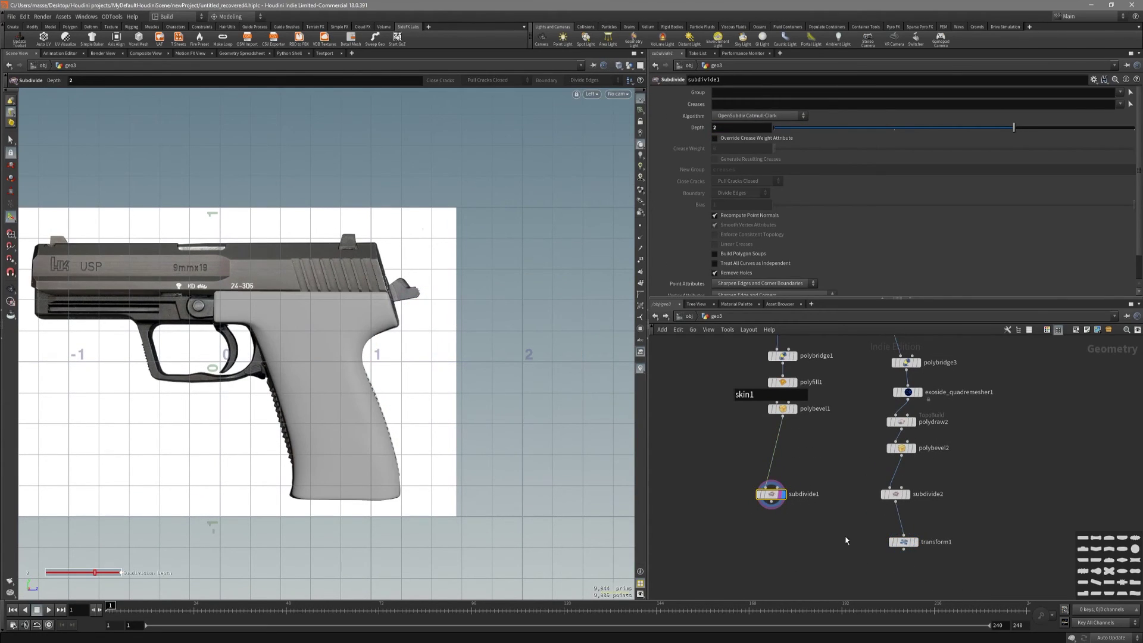
{"action": "left_click", "coordinate": [900, 542]}
{"action": "key", "text": "r"}
{"action": "scroll", "coordinate": [405, 358], "scroll_direction": "up", "scroll_amount": 2}
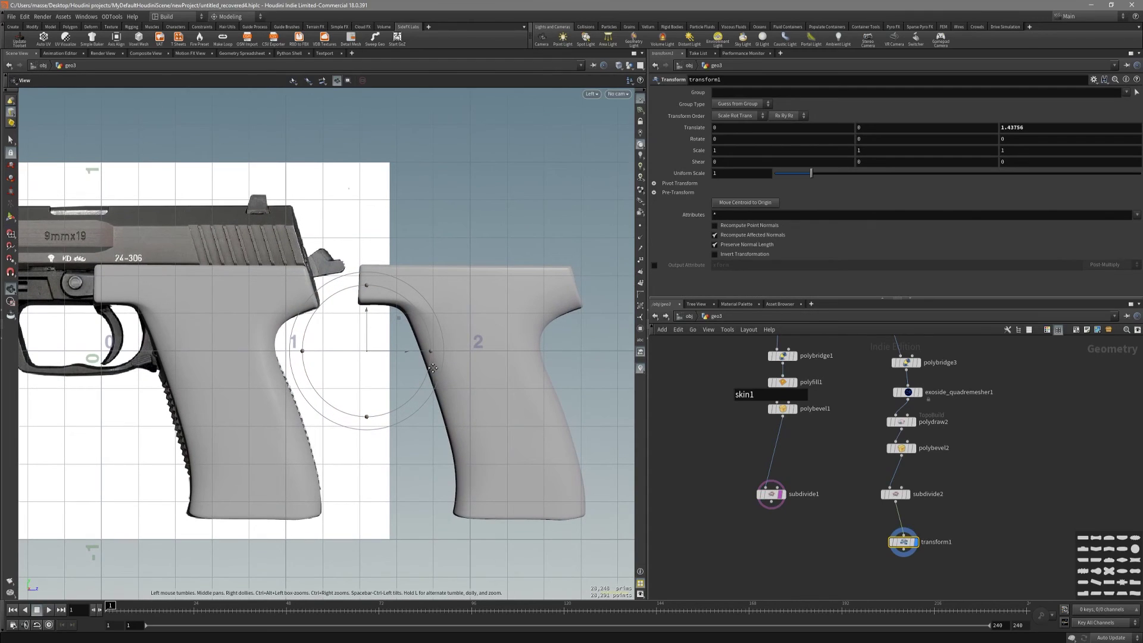
{"action": "key", "text": "Return"}
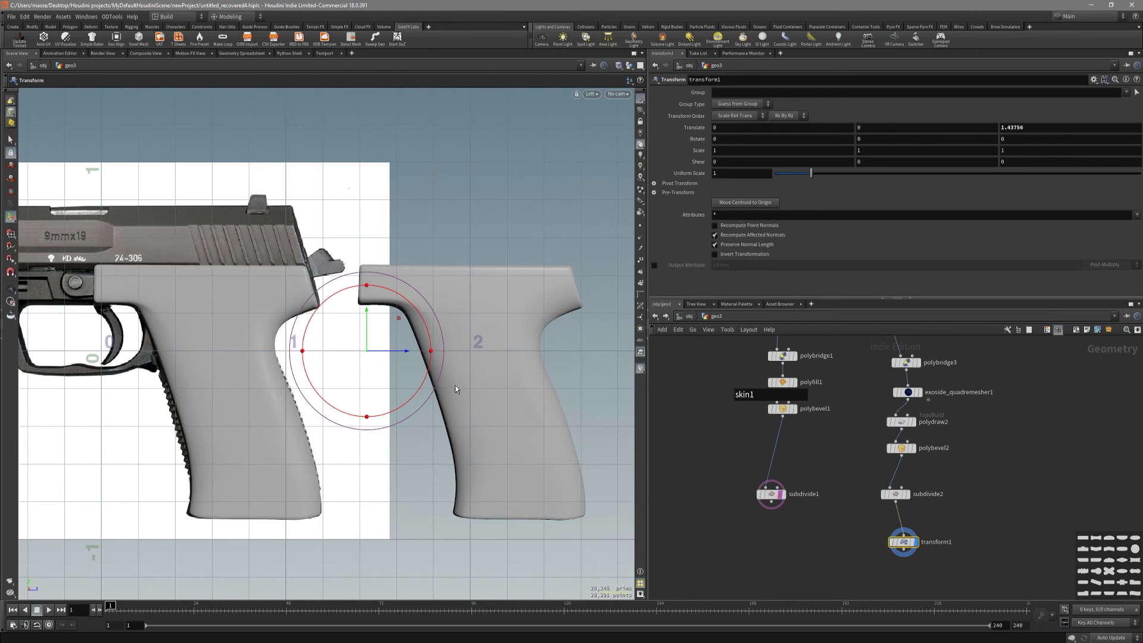
Step: Compare the silhouettes and corner shading of the two grips in the side view
{"action": "middle_click_drag", "start_coordinate": [839, 386], "coordinate": [800, 463]}
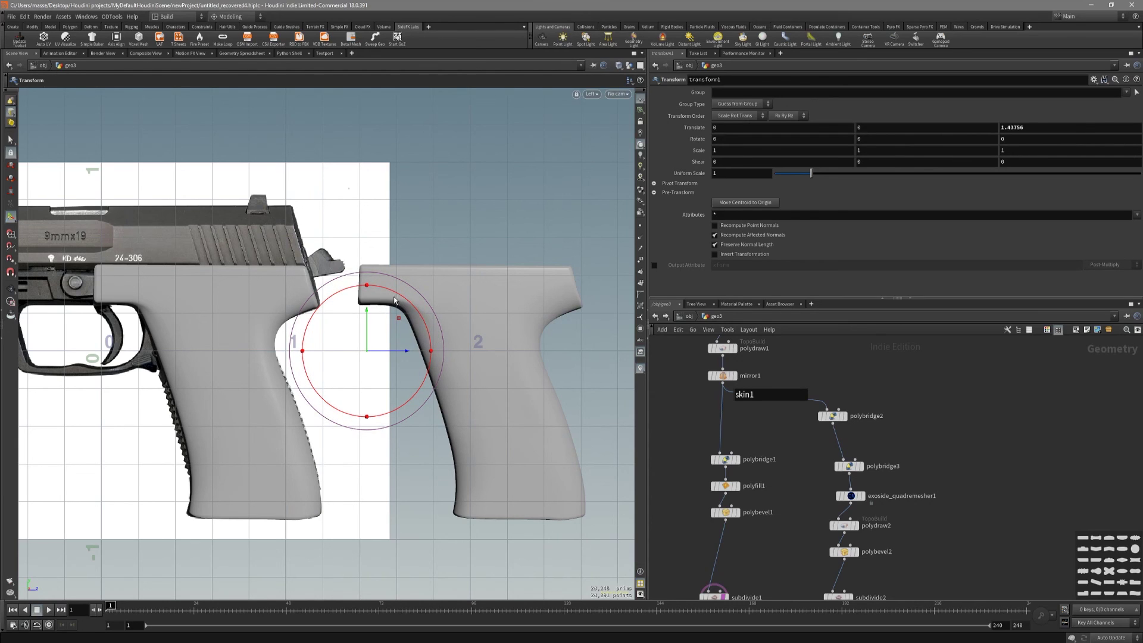
{"action": "key", "text": "Escape"}
{"action": "middle_click_drag", "start_coordinate": [448, 344], "coordinate": [453, 369]}
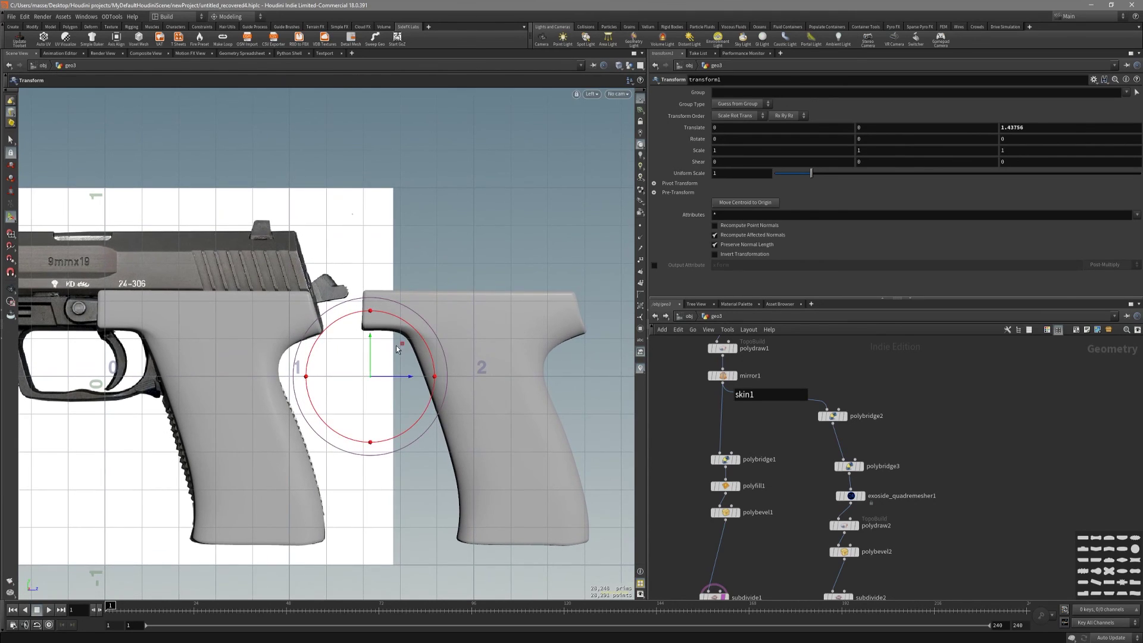
{"action": "scroll", "coordinate": [379, 327], "scroll_direction": "up", "scroll_amount": 3}
{"action": "scroll", "coordinate": [399, 381], "scroll_direction": "down", "scroll_amount": 2}
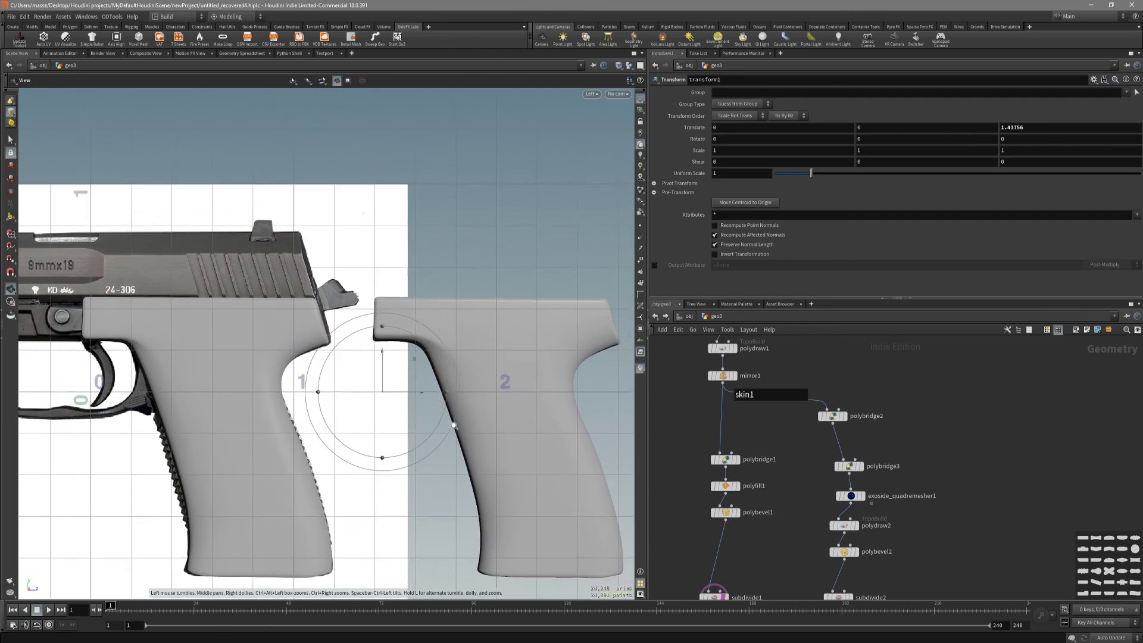
{"action": "middle_click_drag", "start_coordinate": [410, 418], "coordinate": [427, 409]}
{"action": "key", "text": "Return"}
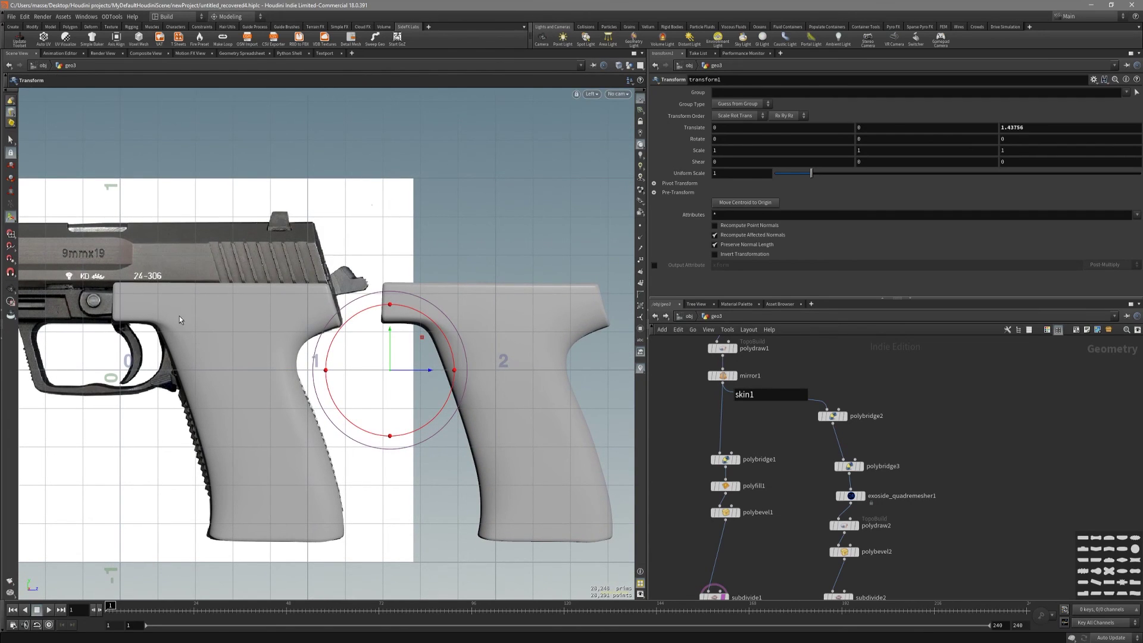
{"action": "key", "text": "Escape"}
{"action": "scroll", "coordinate": [429, 452], "scroll_direction": "down", "scroll_amount": 2}
{"action": "middle_click_drag", "start_coordinate": [428, 453], "coordinate": [422, 430]}
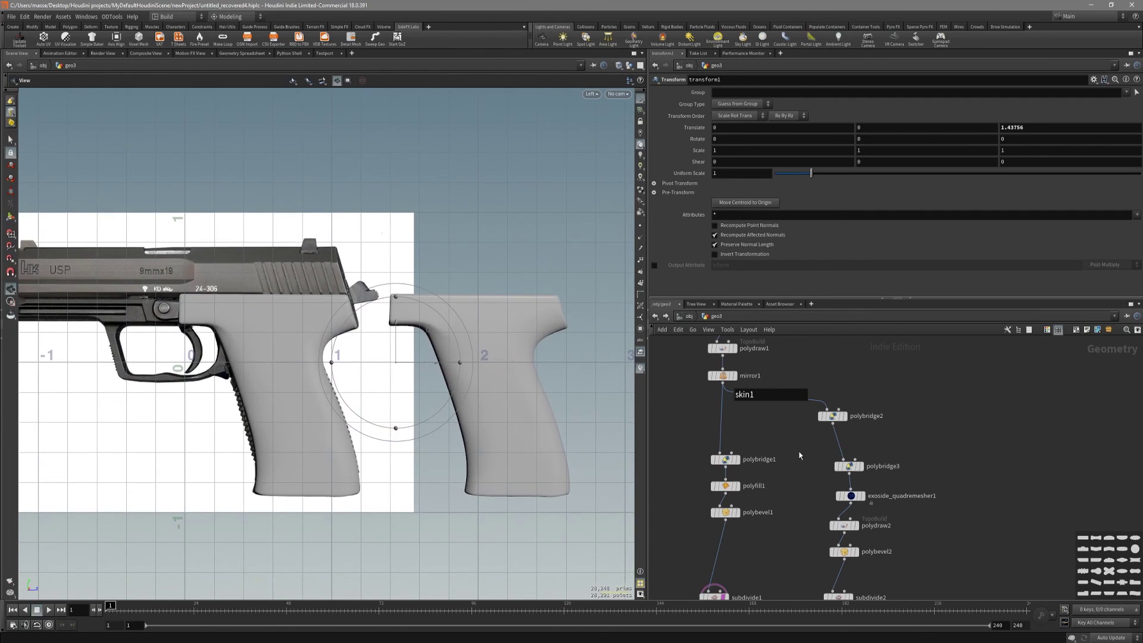
{"action": "key", "text": "Return"}
{"action": "middle_click_drag", "start_coordinate": [799, 456], "coordinate": [761, 425]}
Step: Delete the transform1 node and examine exoside_quadremesher1's wireframe in perspective
{"action": "left_click", "coordinate": [831, 465]}
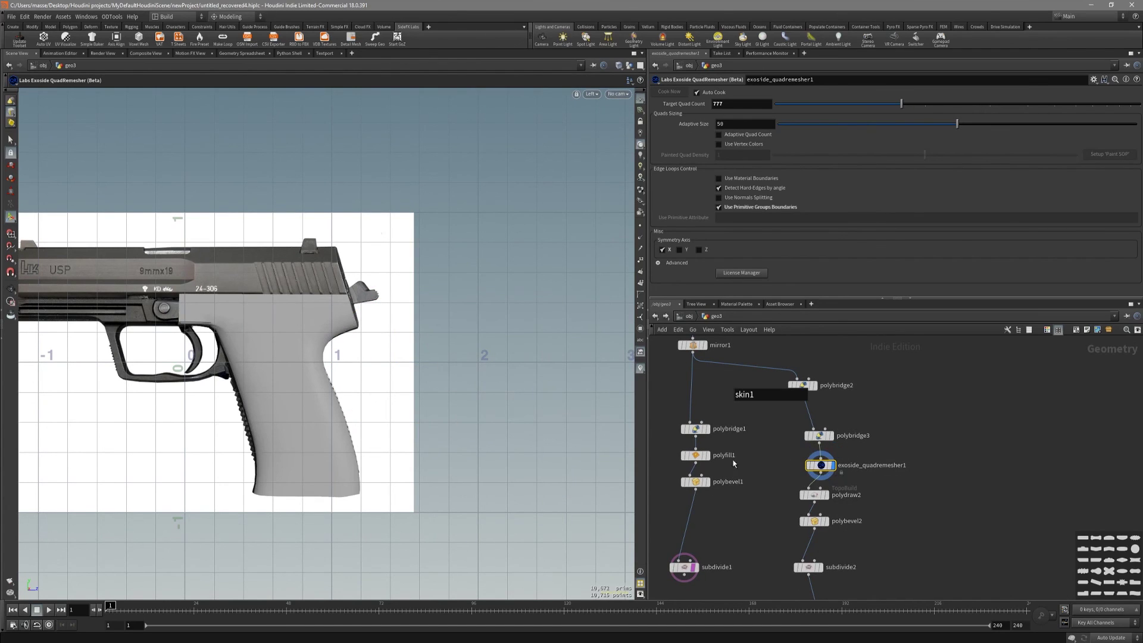
{"action": "middle_click_drag", "start_coordinate": [792, 552], "coordinate": [772, 457]}
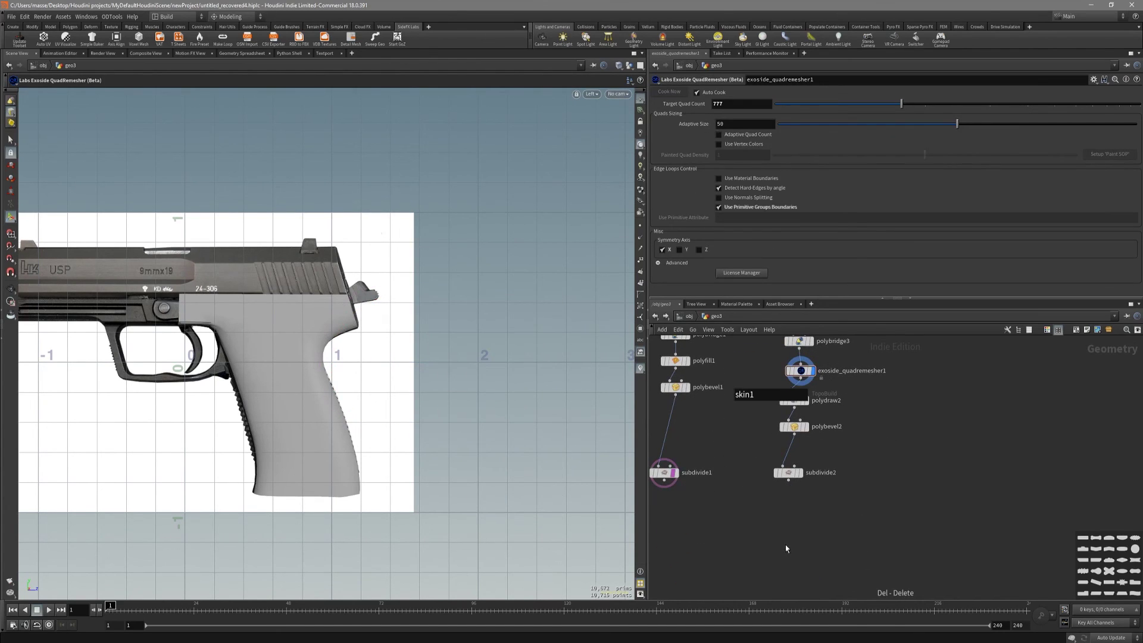
{"action": "key", "text": "Escape"}
{"action": "scroll", "coordinate": [441, 348], "scroll_direction": "down", "scroll_amount": 2}
{"action": "mouse_move", "coordinate": [442, 347]}
{"action": "left_mouse_down"}
{"action": "mouse_move", "coordinate": [386, 344]}
{"action": "mouse_move", "coordinate": [438, 408]}
{"action": "mouse_move", "coordinate": [434, 365]}
{"action": "left_mouse_up"}
{"action": "key", "text": "Return"}
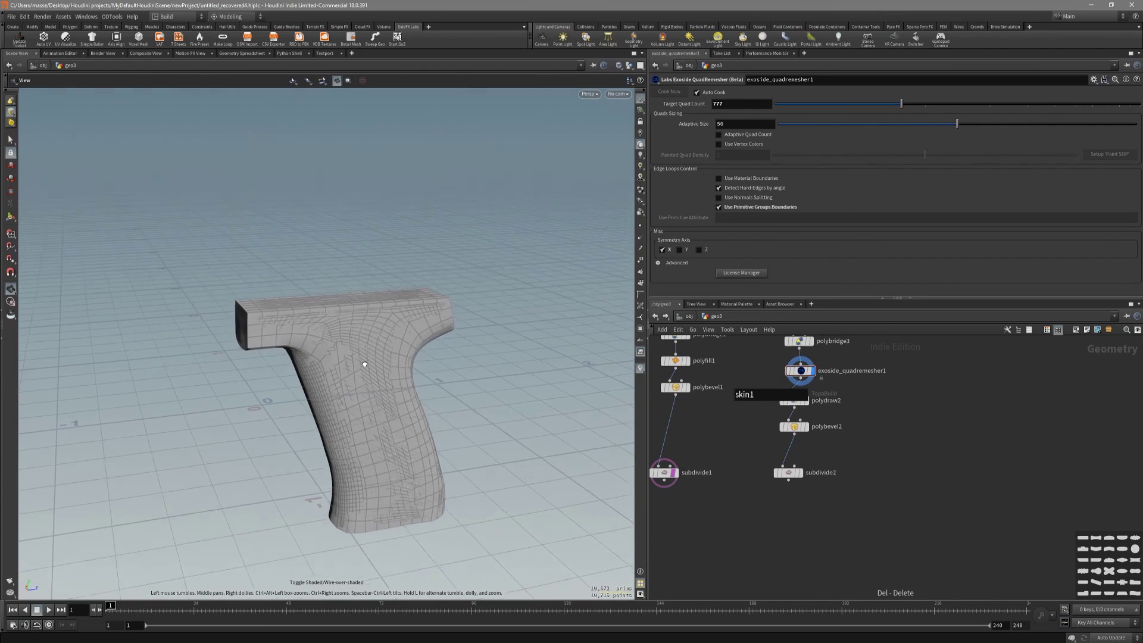